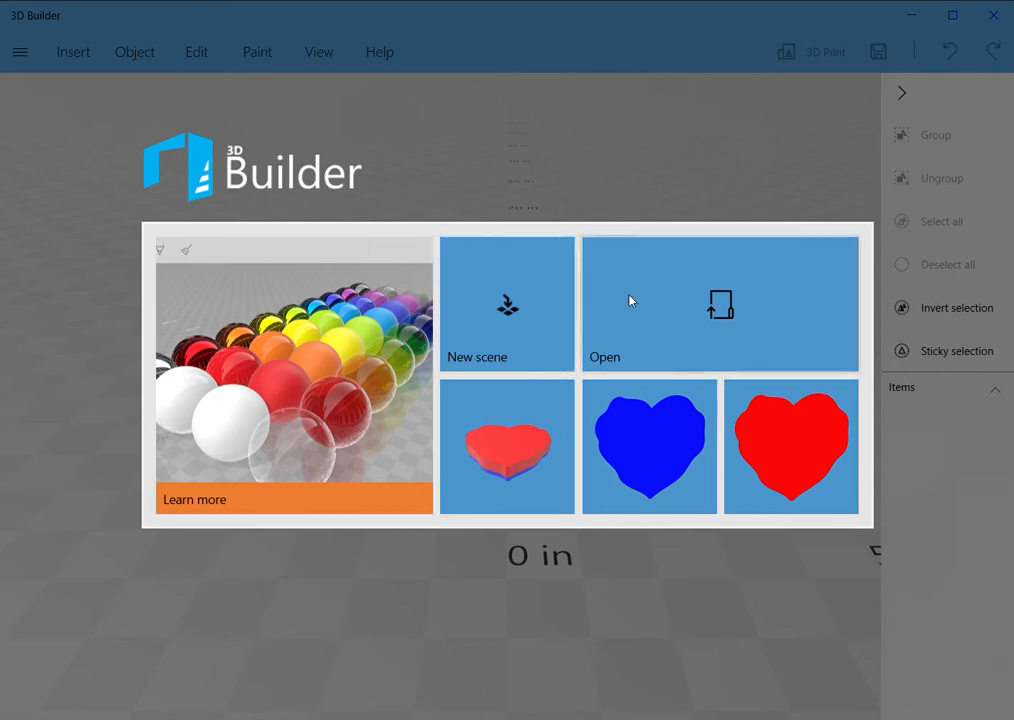
Load the red heart image "lip" and import it as a 3D object using the Contour method.
left_click(687, 323)
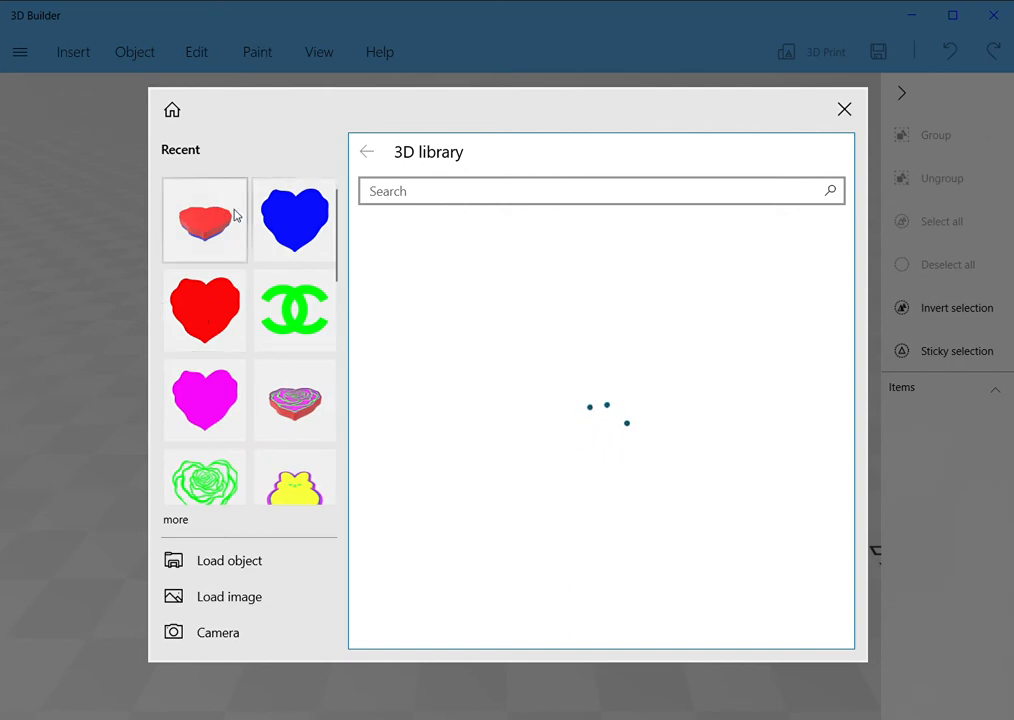
scroll(268, 297, "down", 1)
scroll(268, 297, "down", 4)
scroll(262, 430, "up", 4)
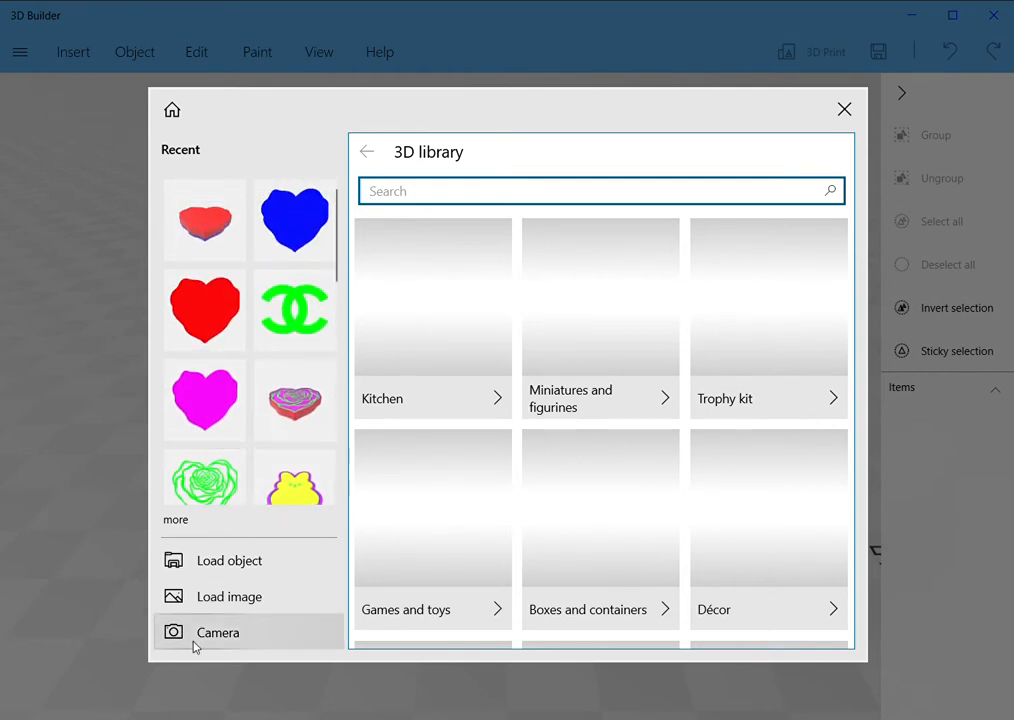
left_click(203, 609)
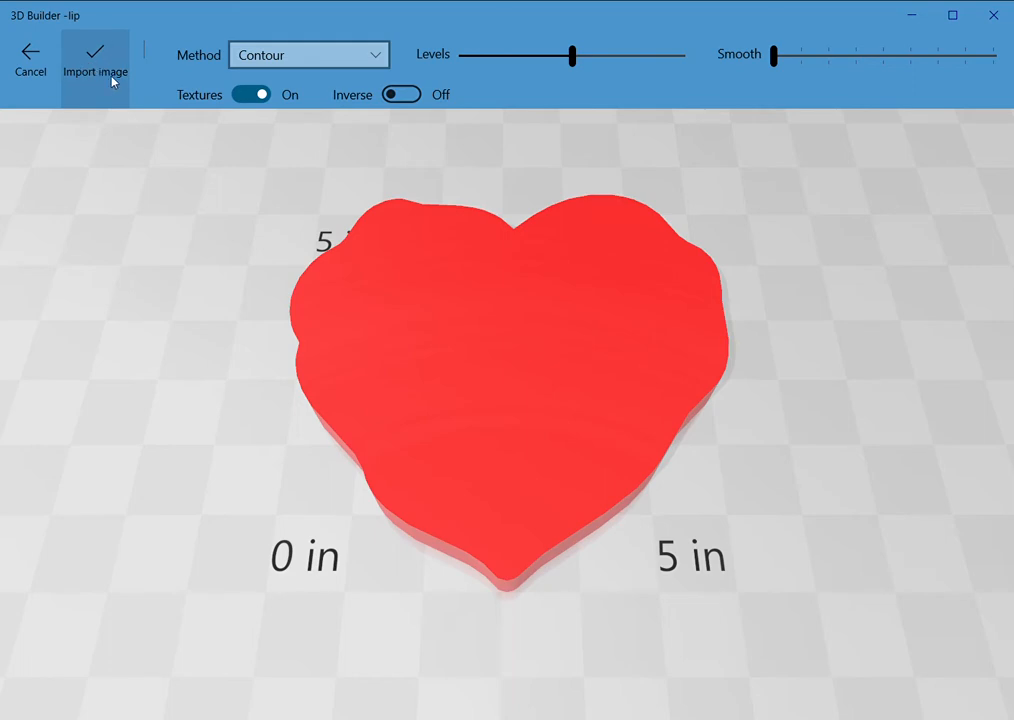
left_click(112, 82)
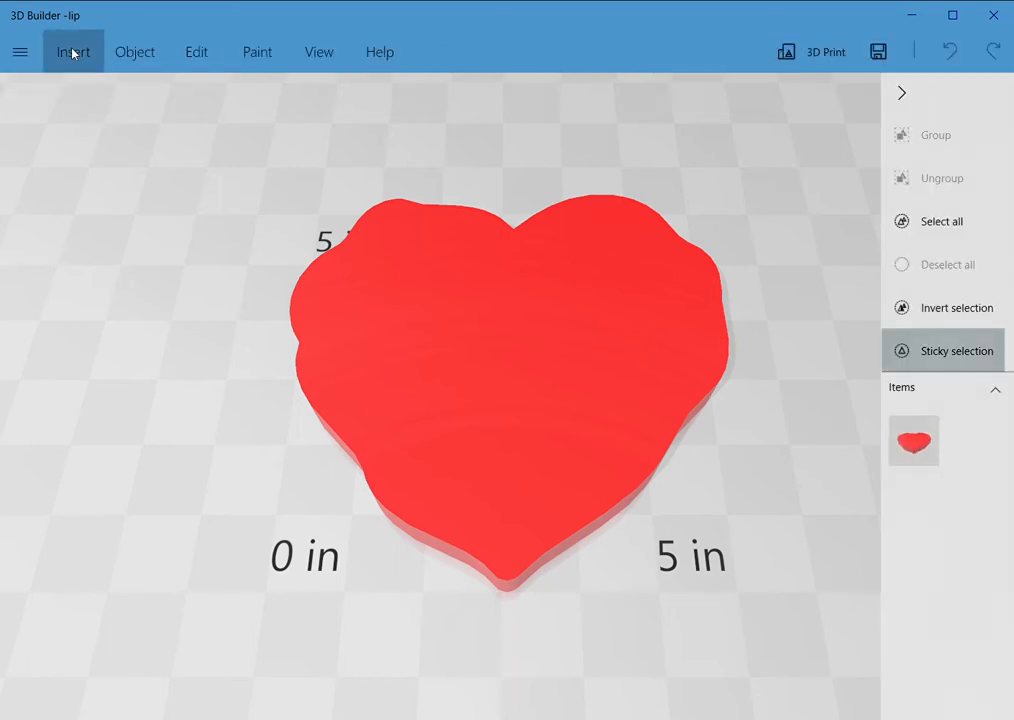
Add the blue heart image to the scene as a second 3D object using the Contour method.
left_click(73, 54)
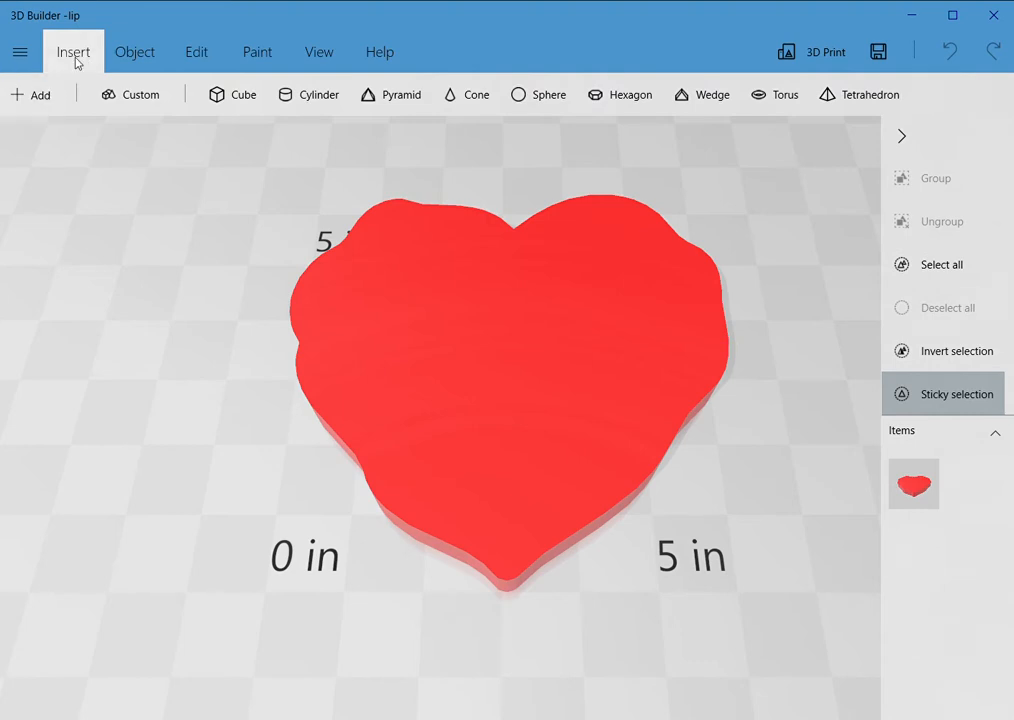
left_click(35, 104)
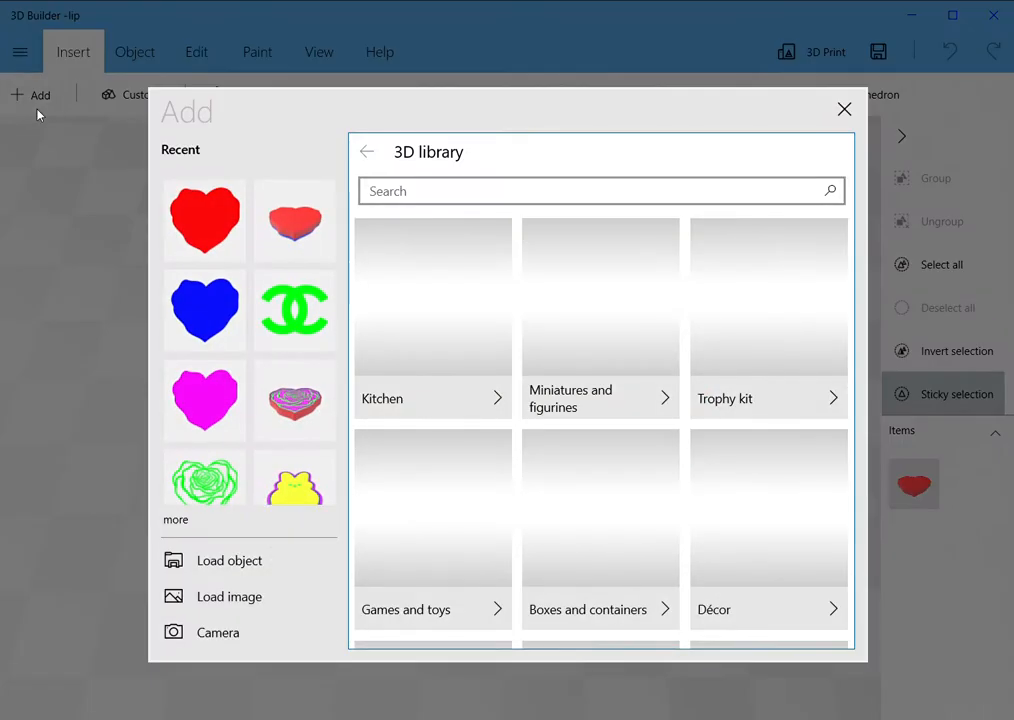
left_click(224, 598)
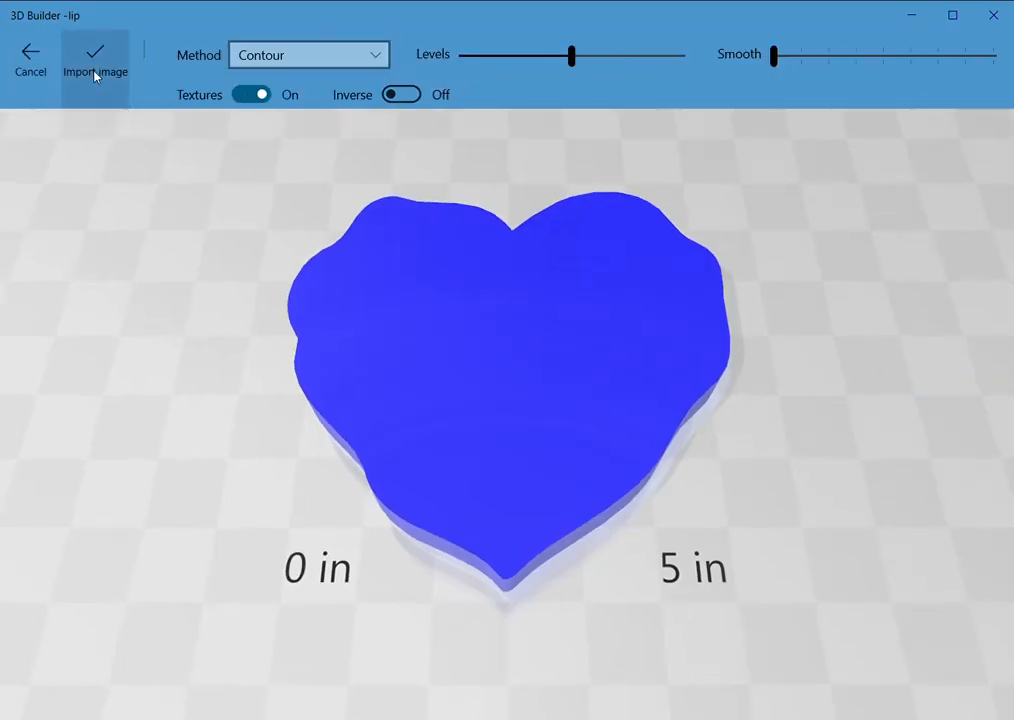
left_click(95, 77)
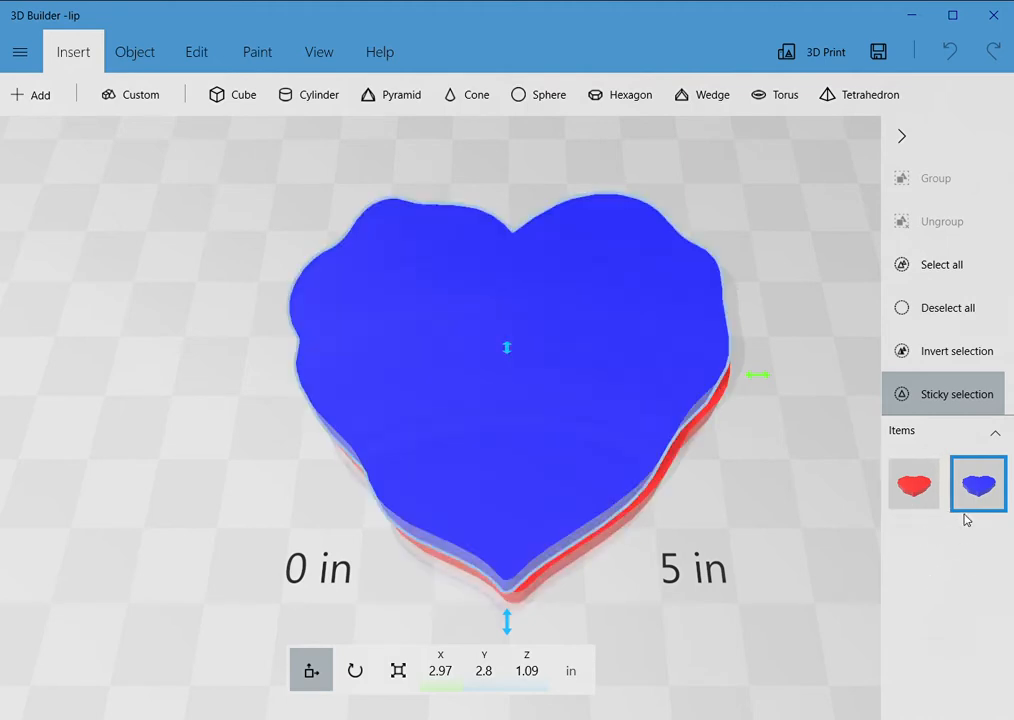
Move only the blue heart to position X 0, Y 0, Z 0.
left_click(912, 490)
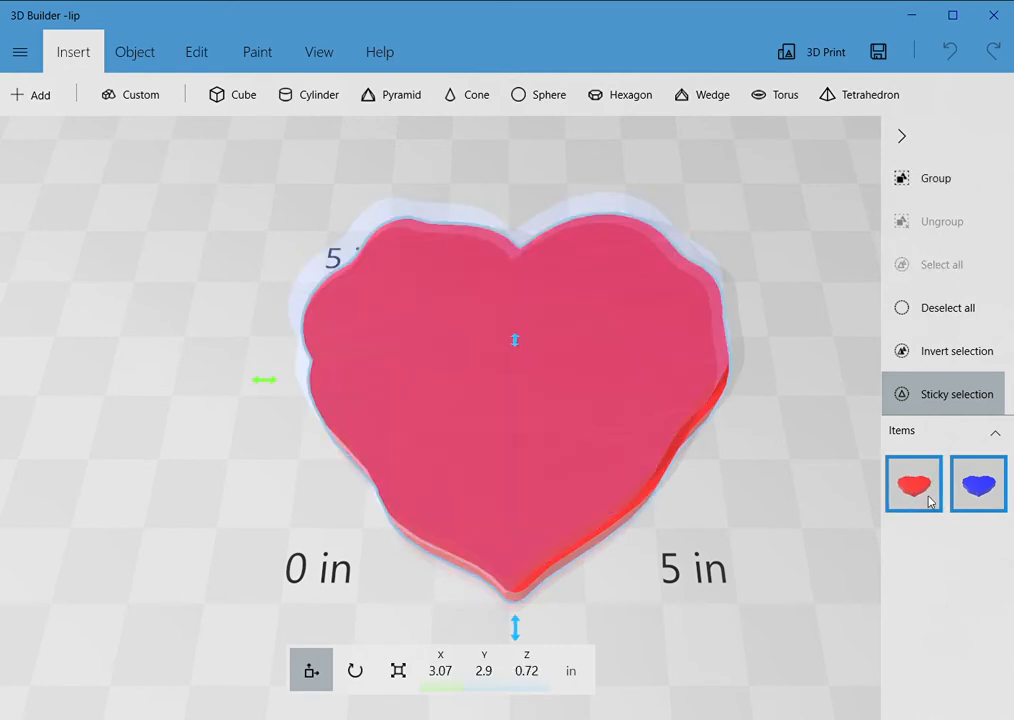
left_click(922, 506)
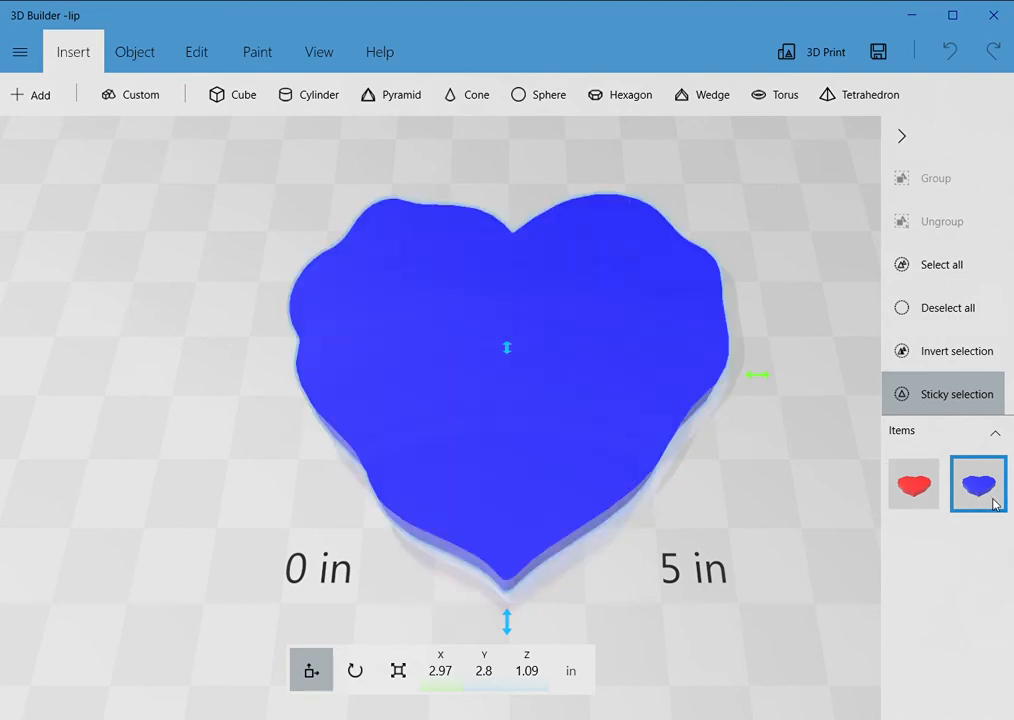
left_click(452, 684)
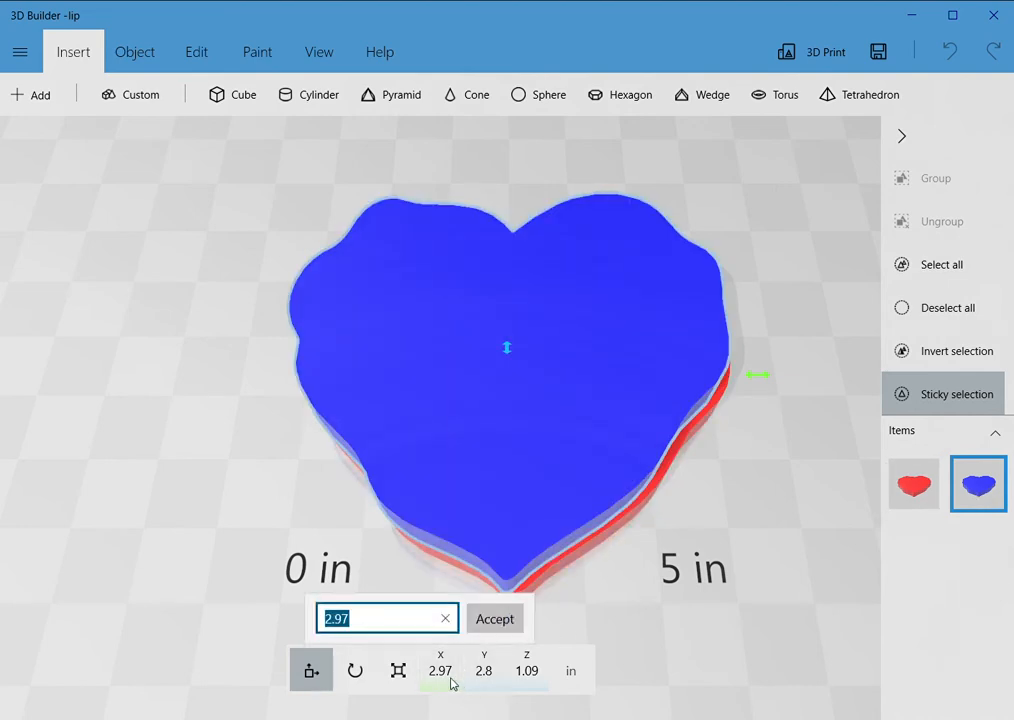
left_click(311, 672)
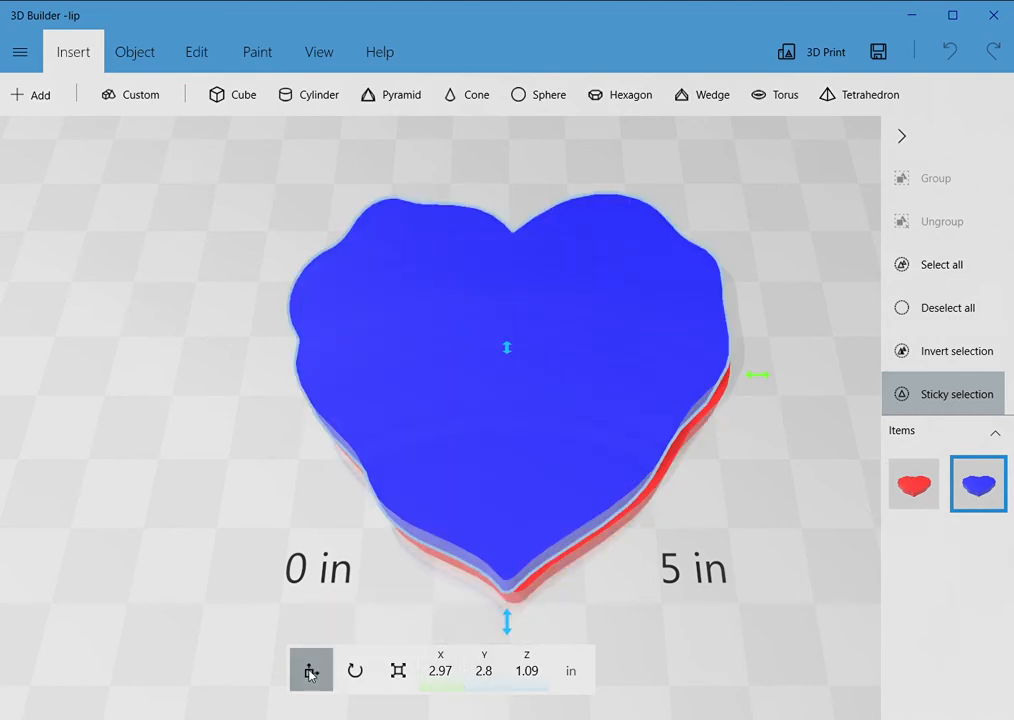
left_click(448, 689)
type("0")
key("Return")
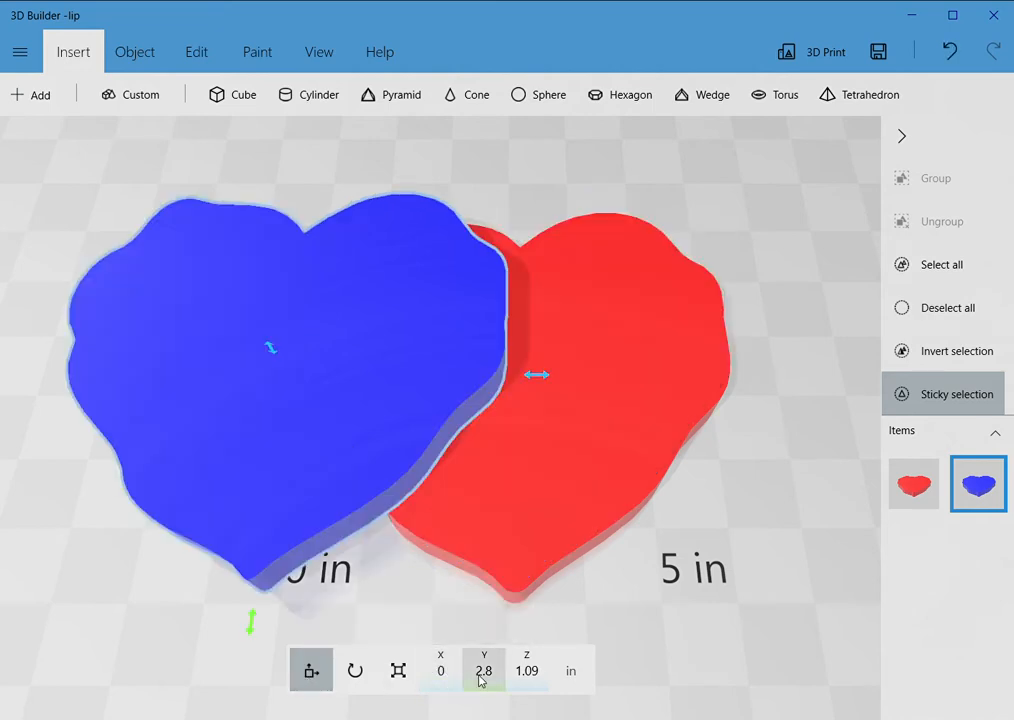
left_click(482, 681)
type("0")
key("Return")
left_click(514, 684)
type("0")
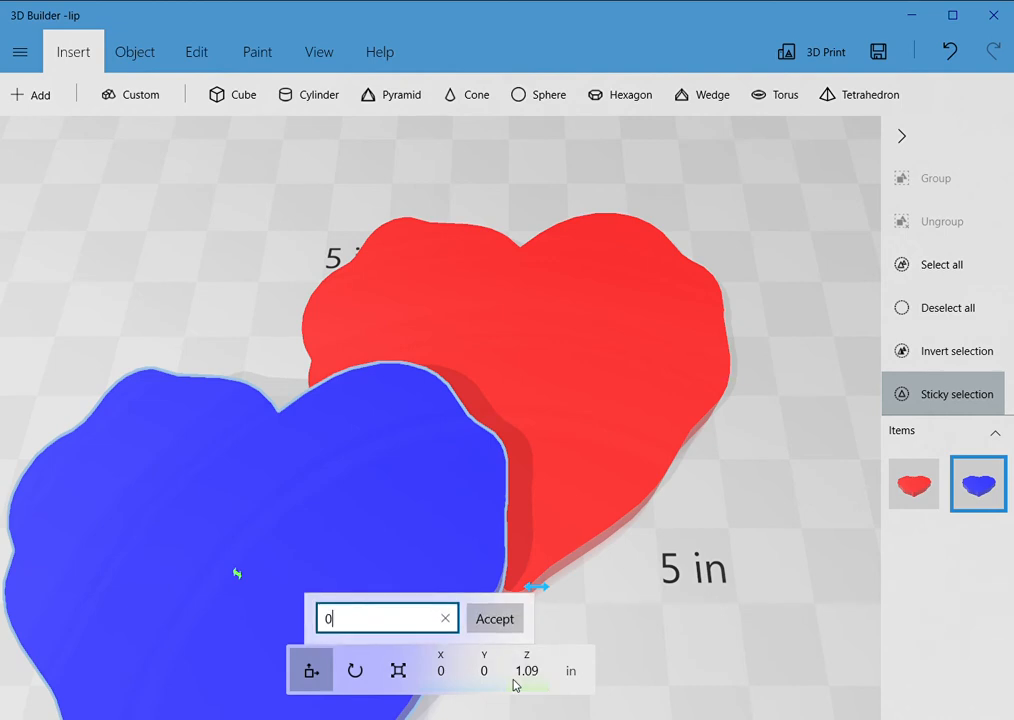
key("Return")
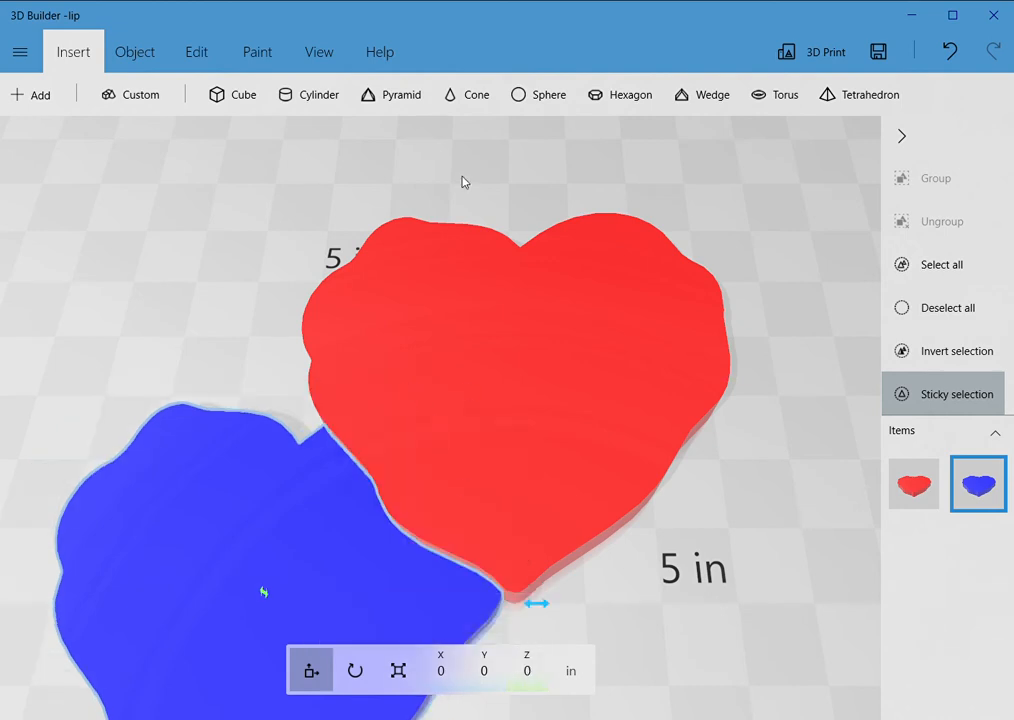
Settle the blue heart onto the ground plane.
left_click(152, 53)
left_click(449, 108)
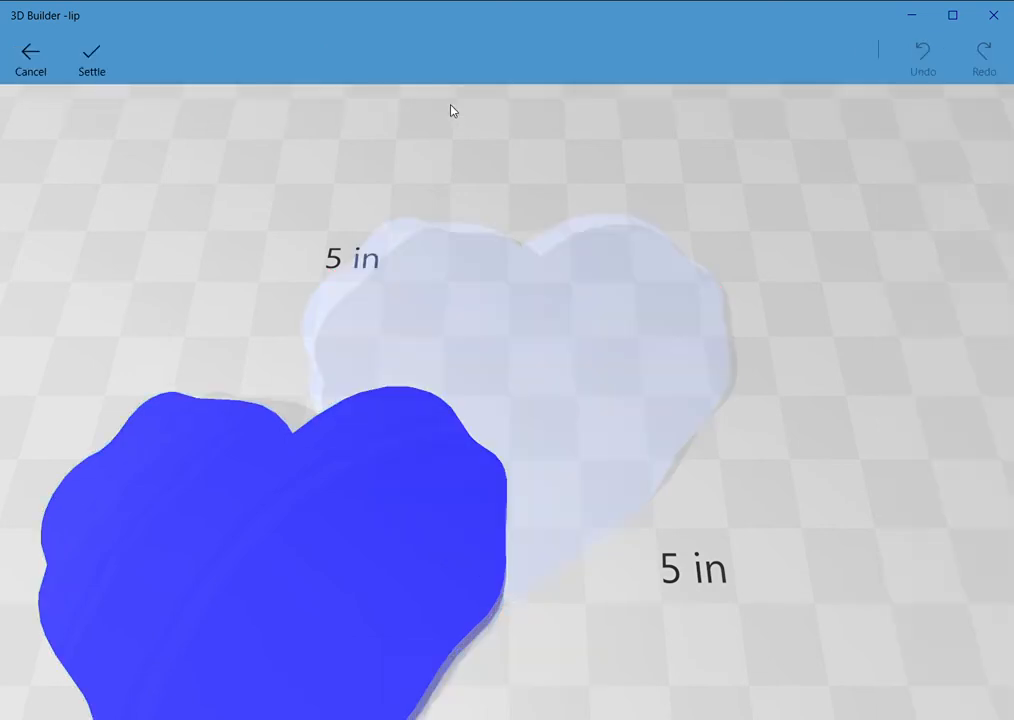
left_click(92, 58)
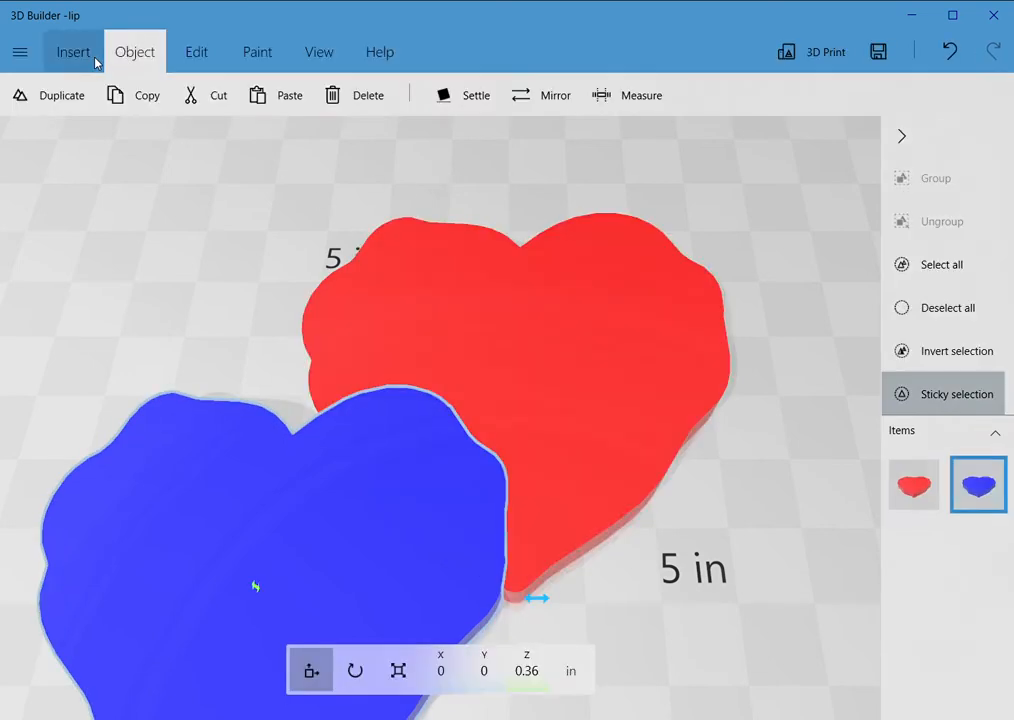
Select only the red heart and move it to position X 0, Y 0, Z 0.
left_click(976, 494)
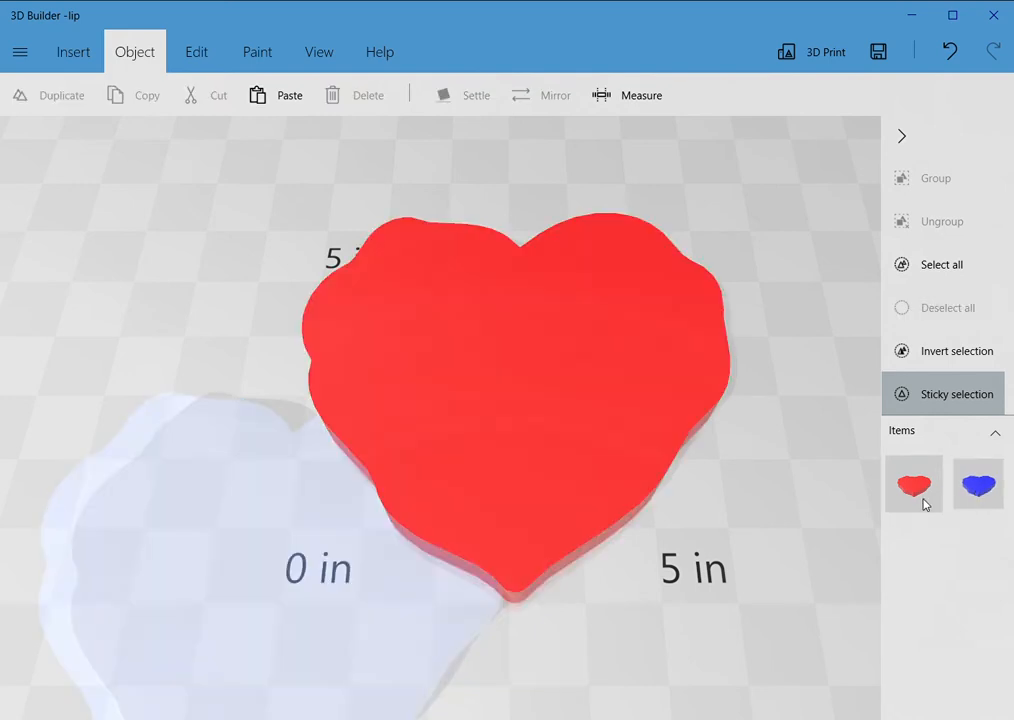
left_click(924, 503)
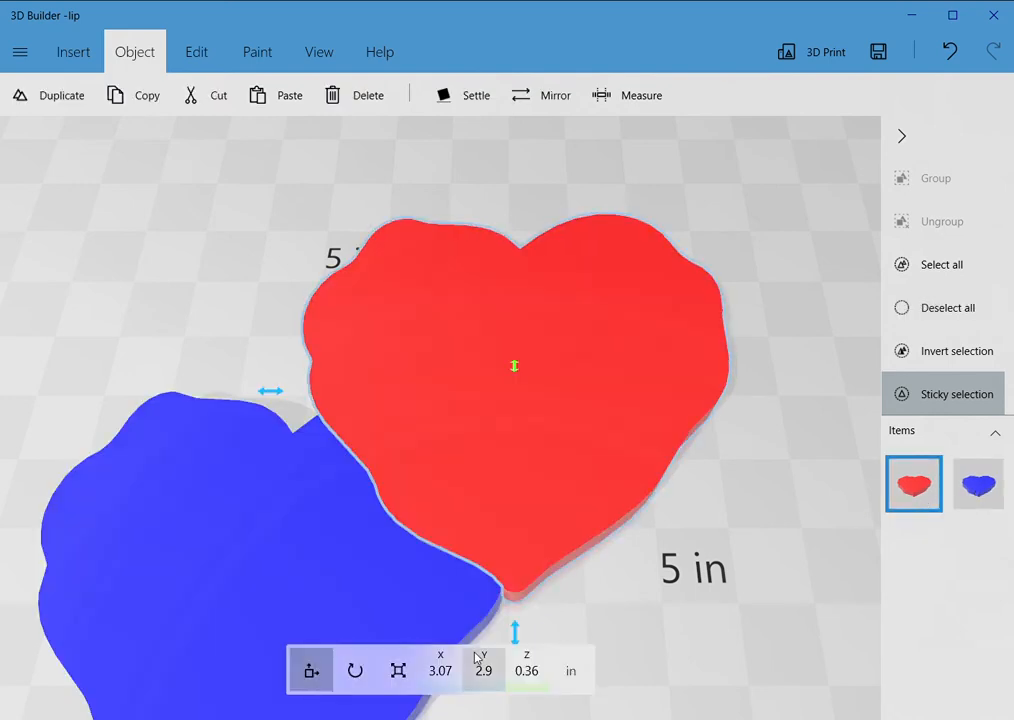
left_click(442, 671)
type("0")
key("Return")
left_click(481, 671)
type("0")
key("Return")
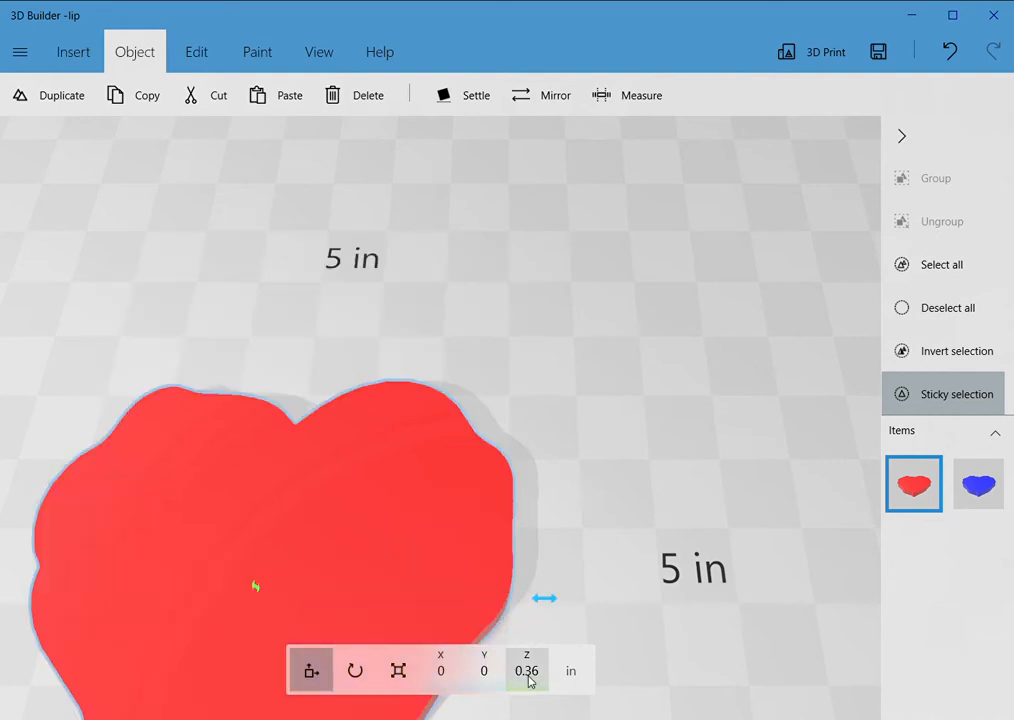
left_click(528, 671)
type("0")
key("Return")
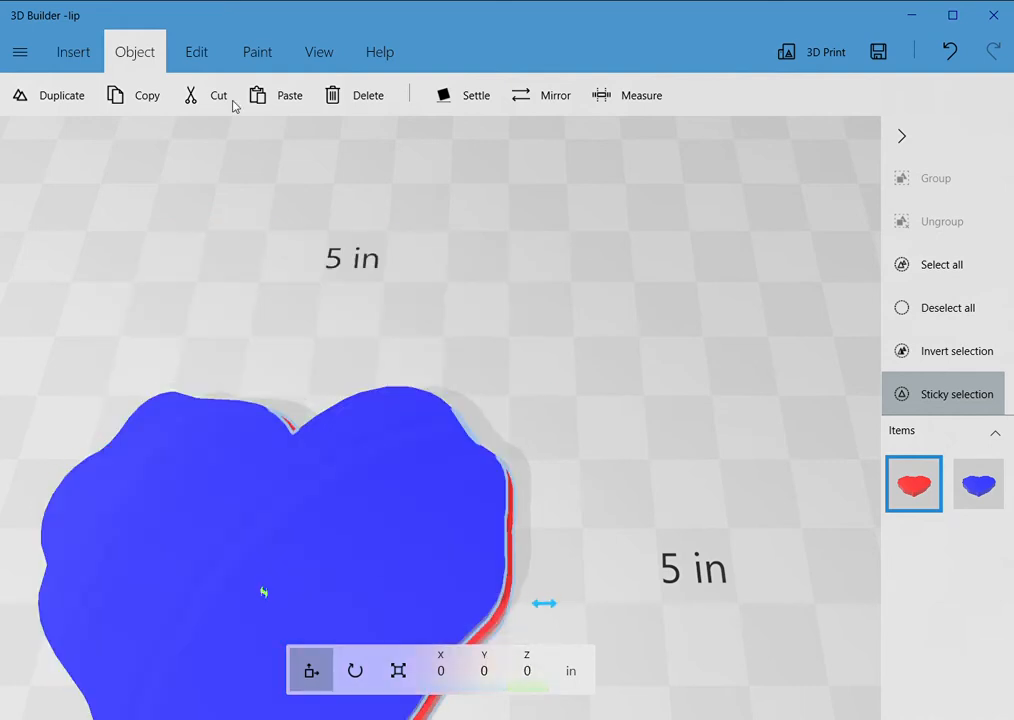
Settle the red heart onto the ground plane and clear the selection.
left_click(474, 100)
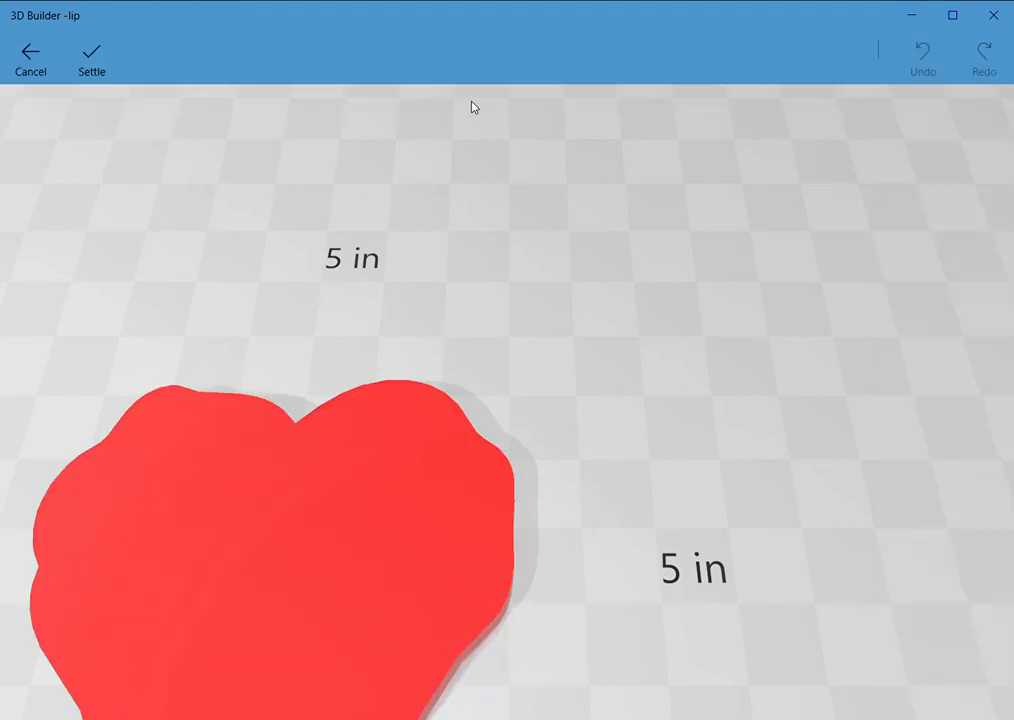
left_click(93, 70)
right_click_drag(621, 438, 656, 279)
left_click_drag(656, 284, 644, 156)
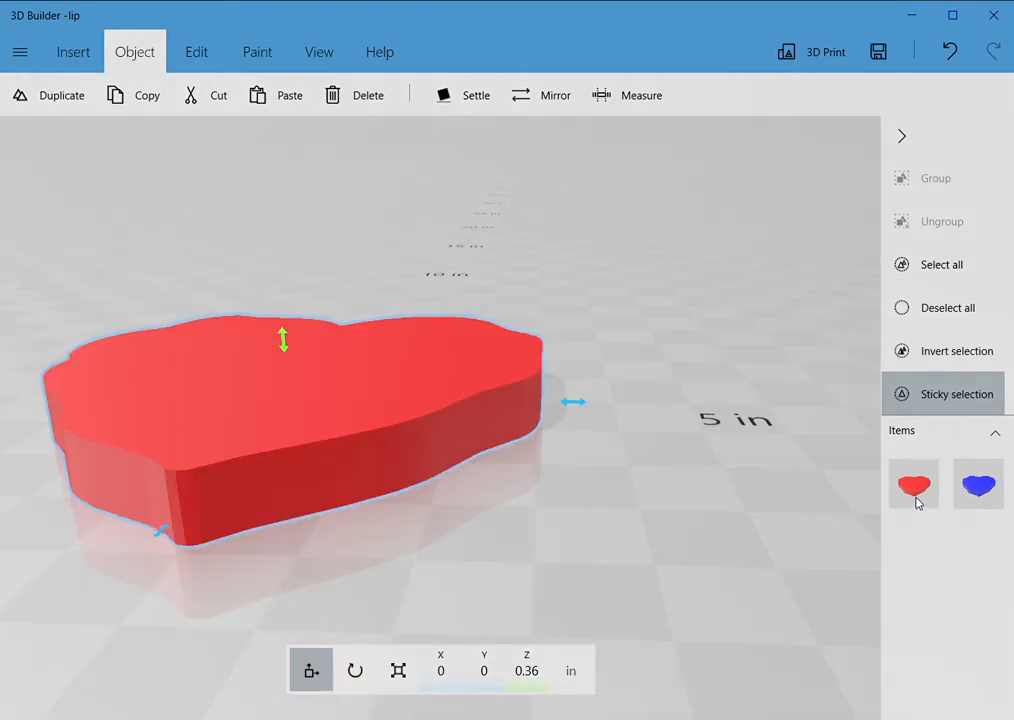
left_click(675, 481)
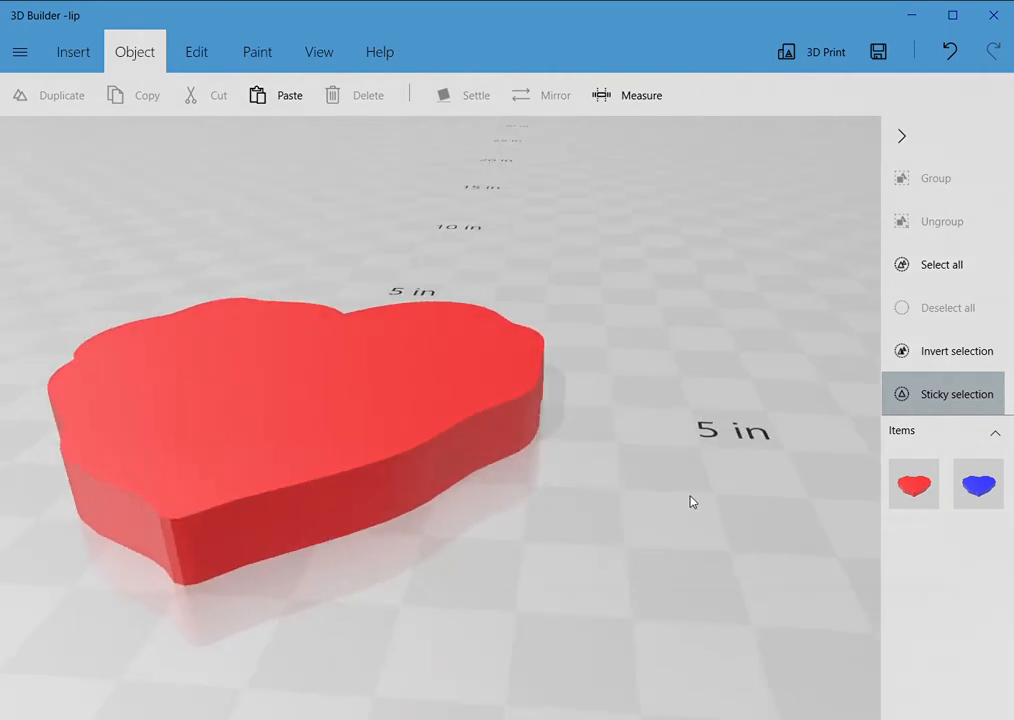
Stretch the blue heart vertically to about 1.79 in tall so it extends both above and below the red heart.
left_click(975, 490)
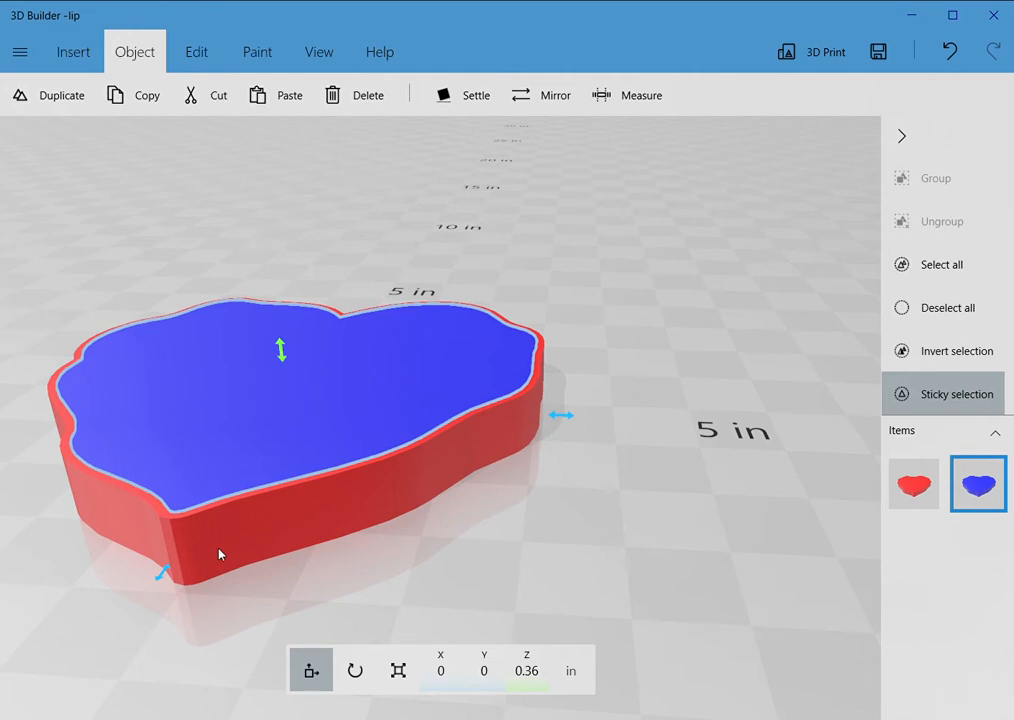
left_click_drag(648, 456, 690, 393)
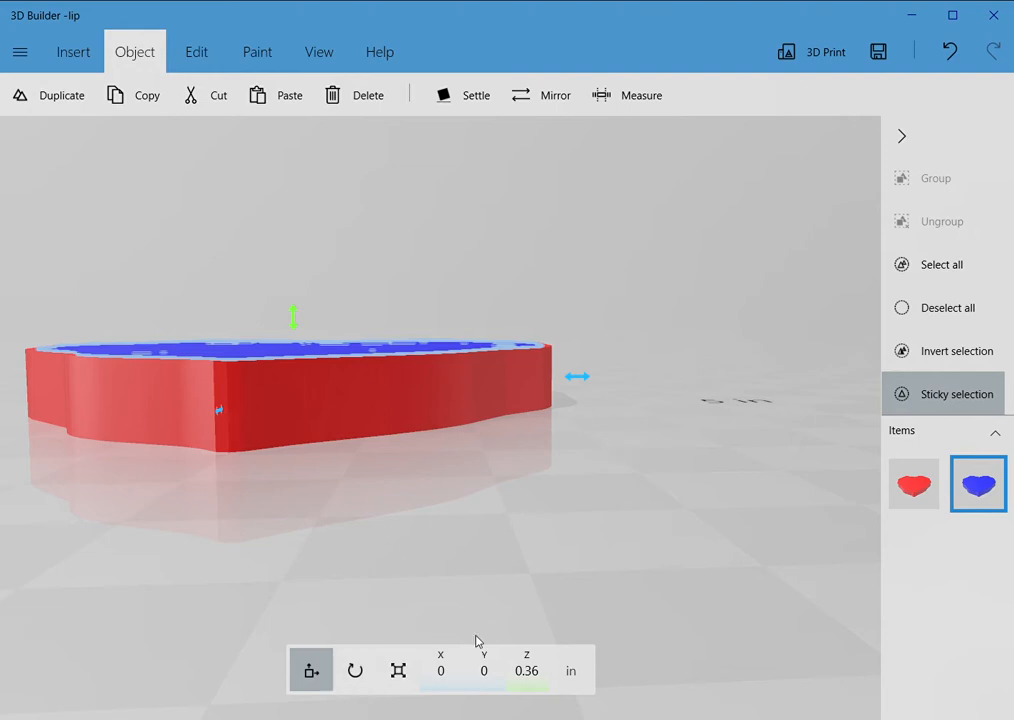
left_click(400, 678)
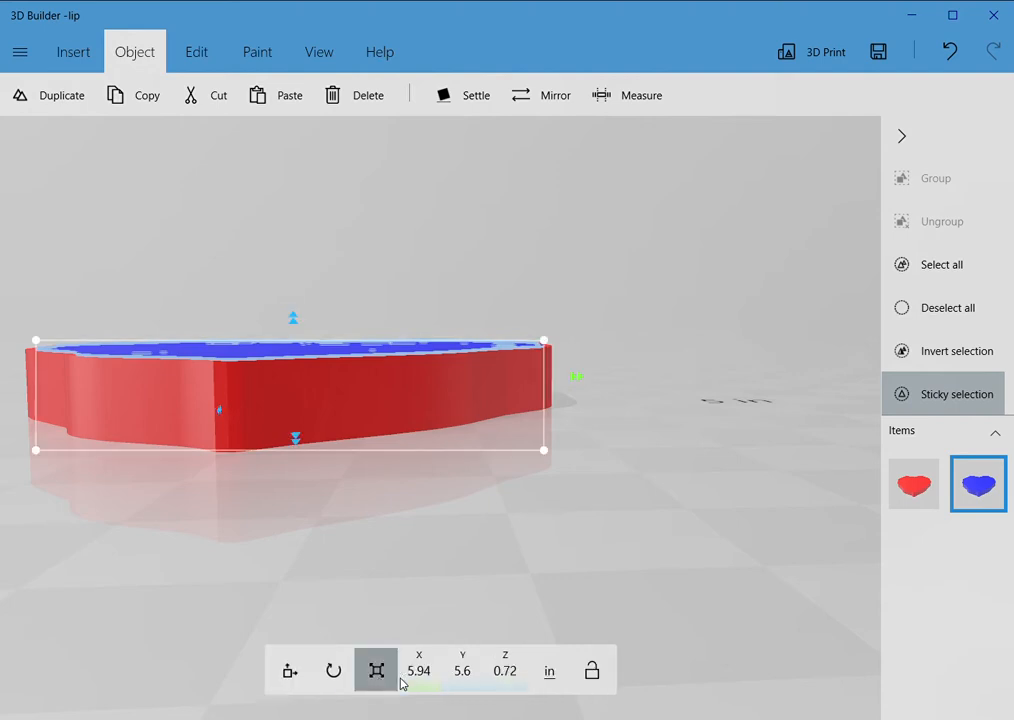
left_click_drag(299, 442, 300, 492)
left_click_drag(301, 328, 300, 281)
left_click_drag(645, 371, 653, 400)
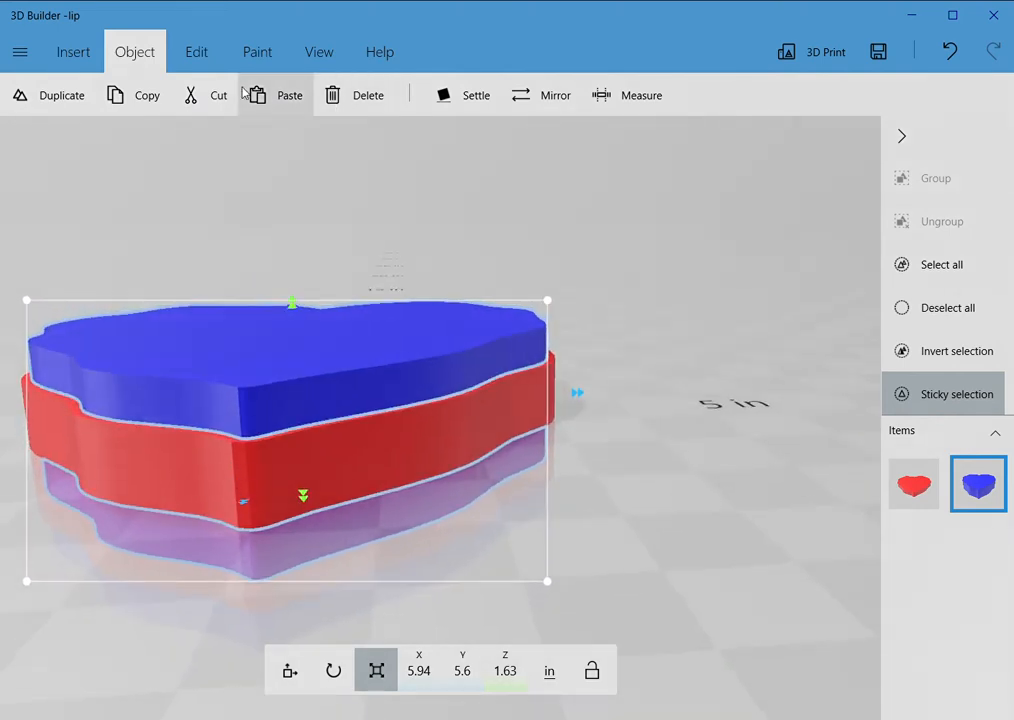
mouse_move(298, 305)
left_mouse_down()
mouse_move(296, 256)
mouse_move(294, 403)
mouse_move(290, 290)
left_mouse_up()
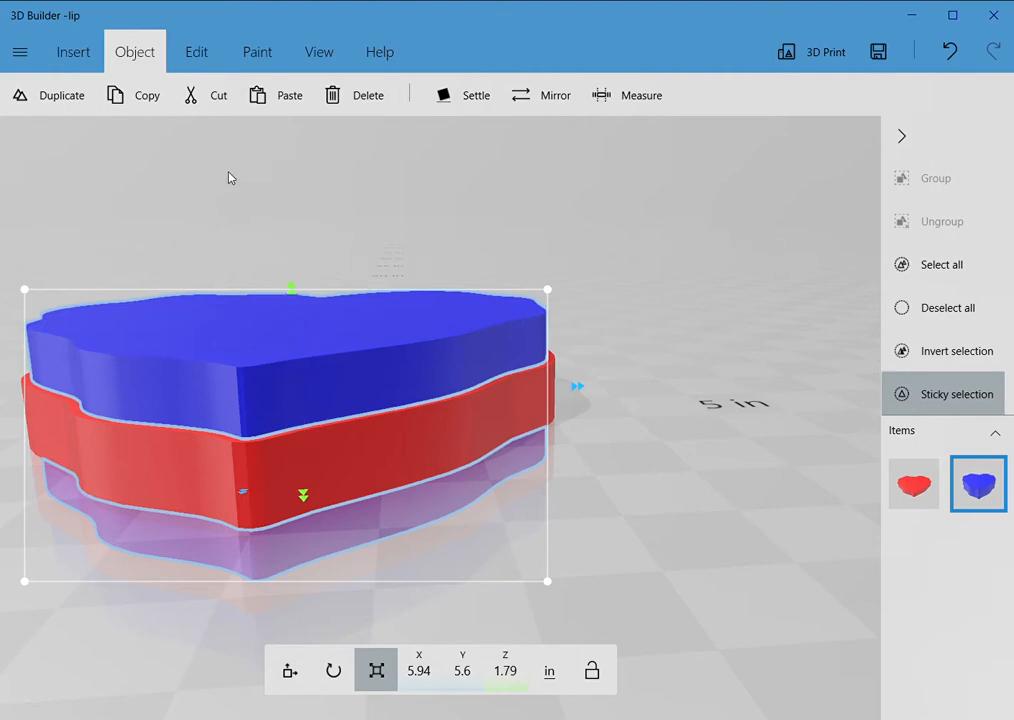
Subtract the blue heart from the red heart to form a heart-shaped ring.
left_click(198, 62)
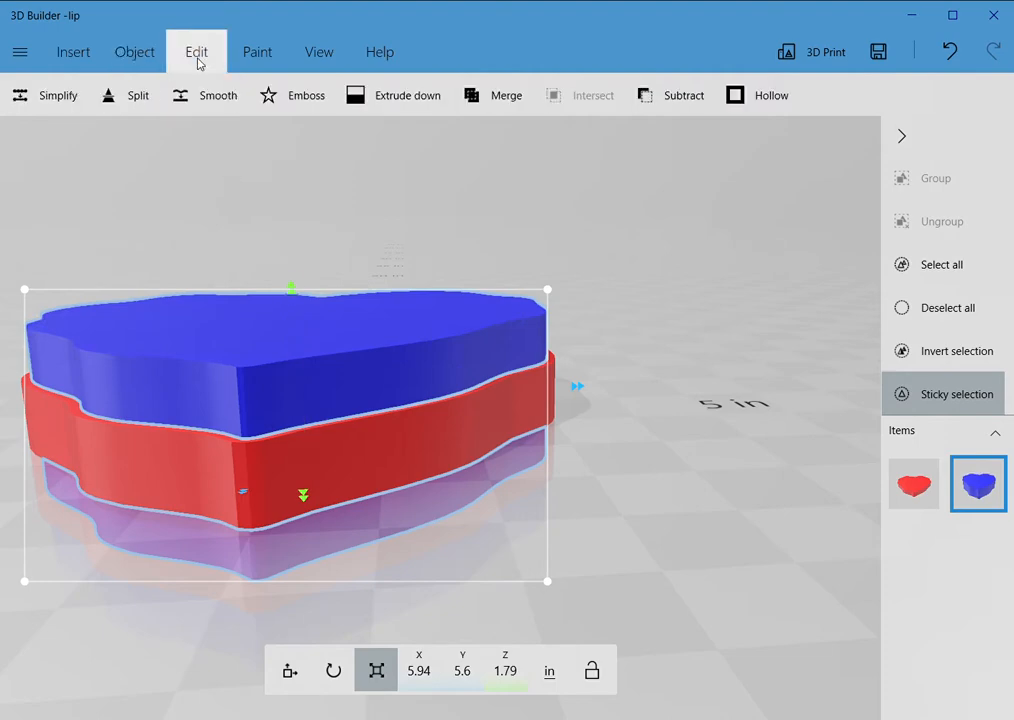
left_click(677, 95)
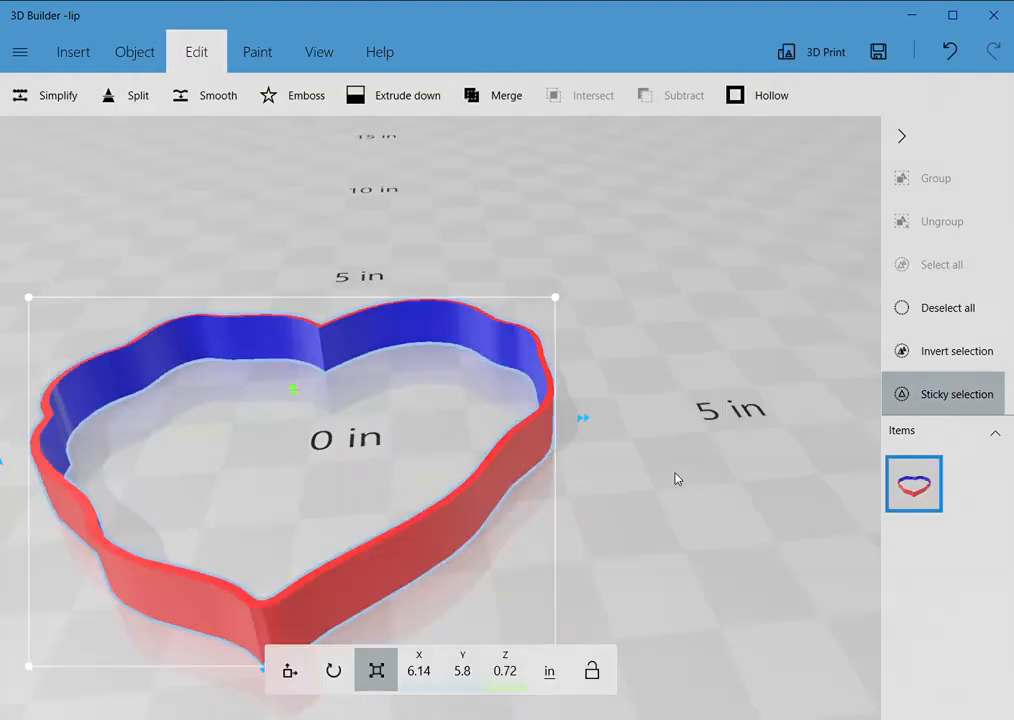
mouse_move(684, 517)
left_mouse_down()
mouse_move(695, 507)
mouse_move(672, 511)
left_mouse_up()
right_click_drag(672, 511, 751, 389)
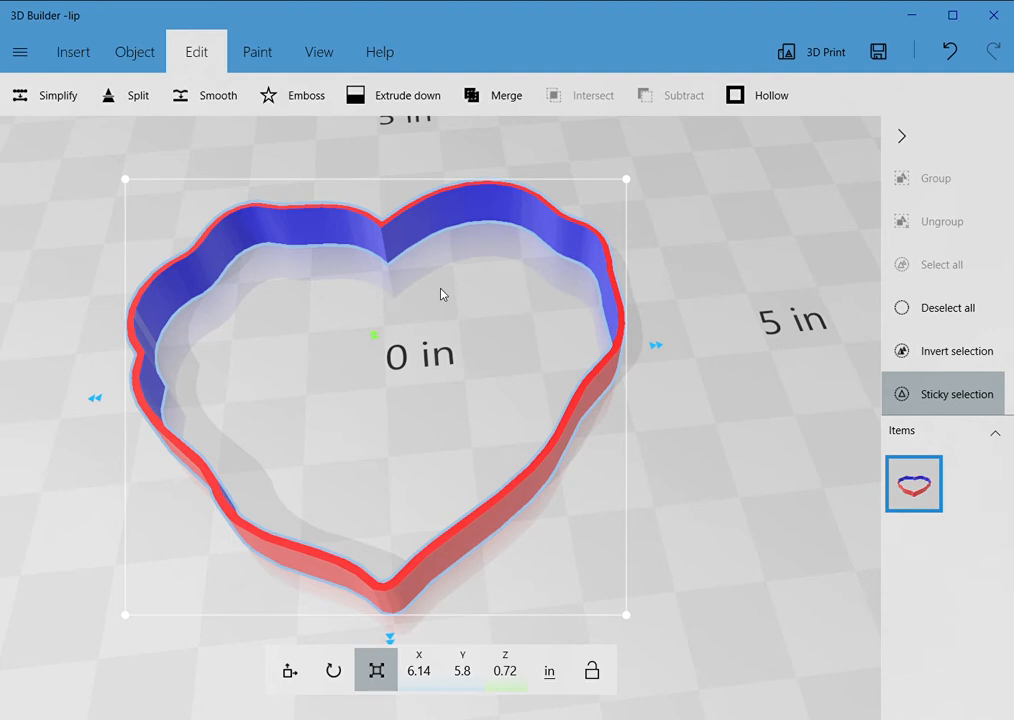
Load the magenta heart image into the scene and import it with the Contour method.
left_click(82, 62)
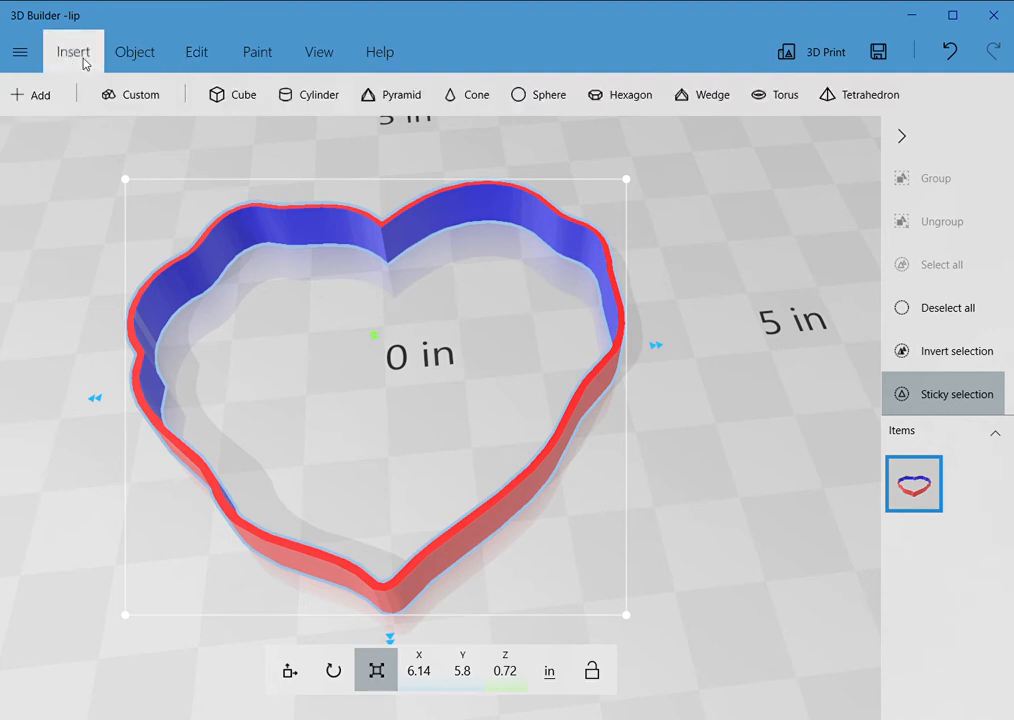
left_click(80, 59)
left_click(76, 58)
left_click(38, 96)
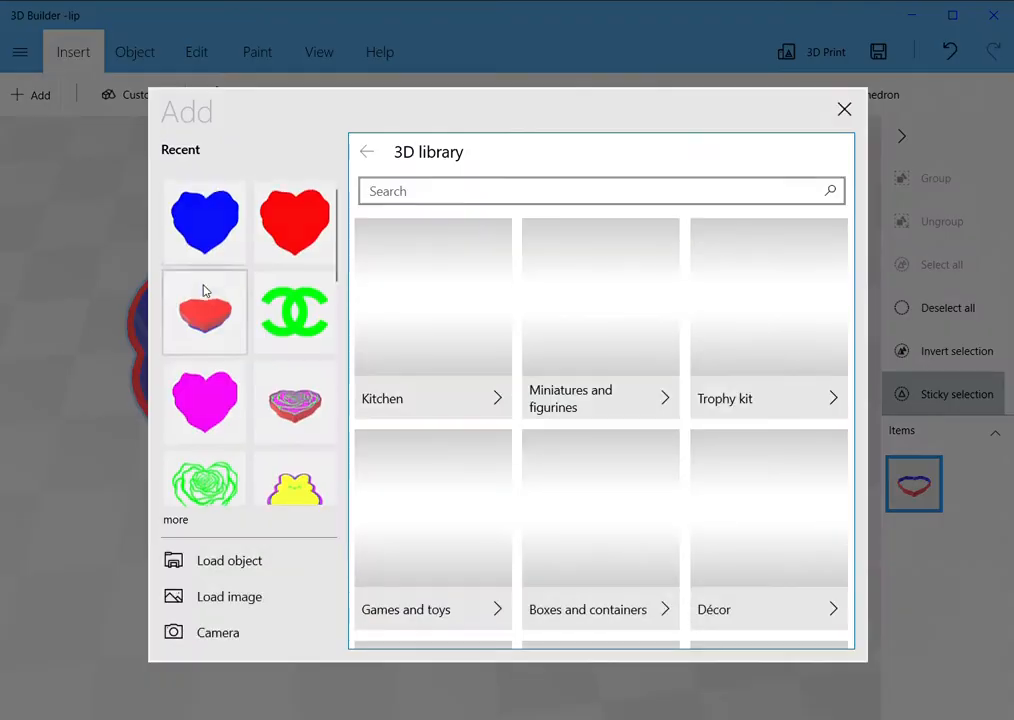
left_click(222, 600)
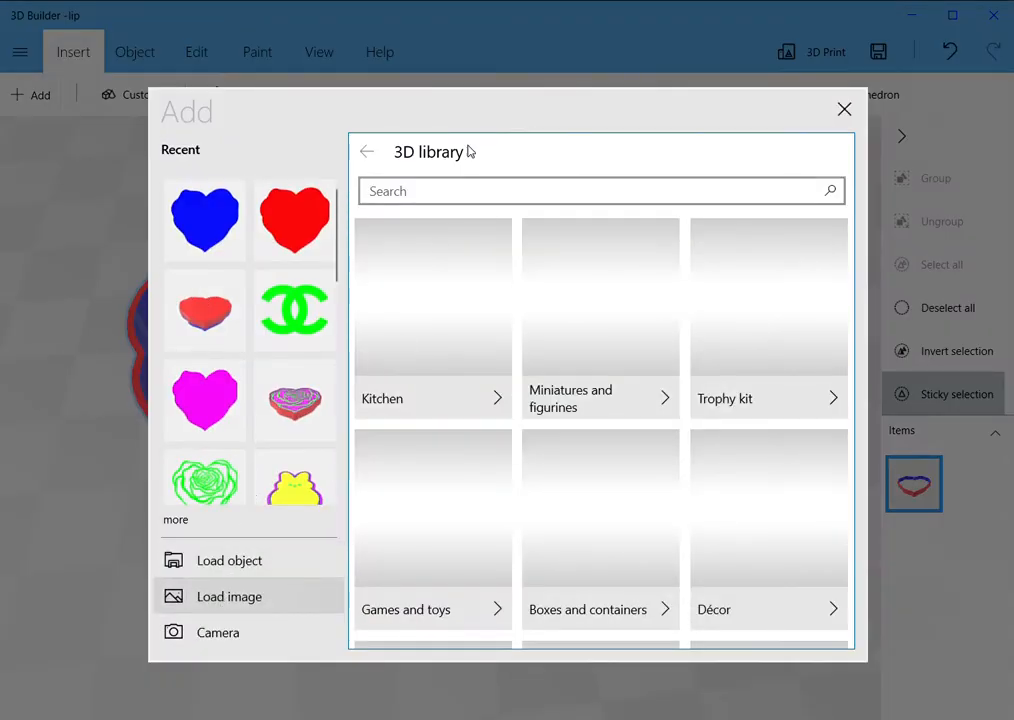
double_click(227, 171)
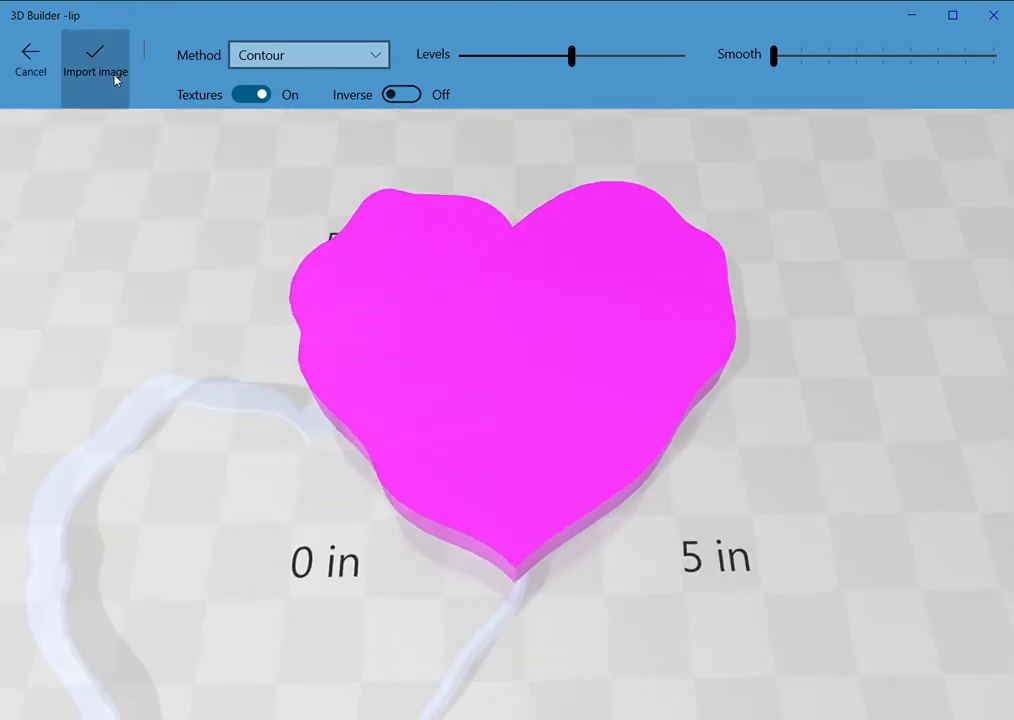
left_click(95, 45)
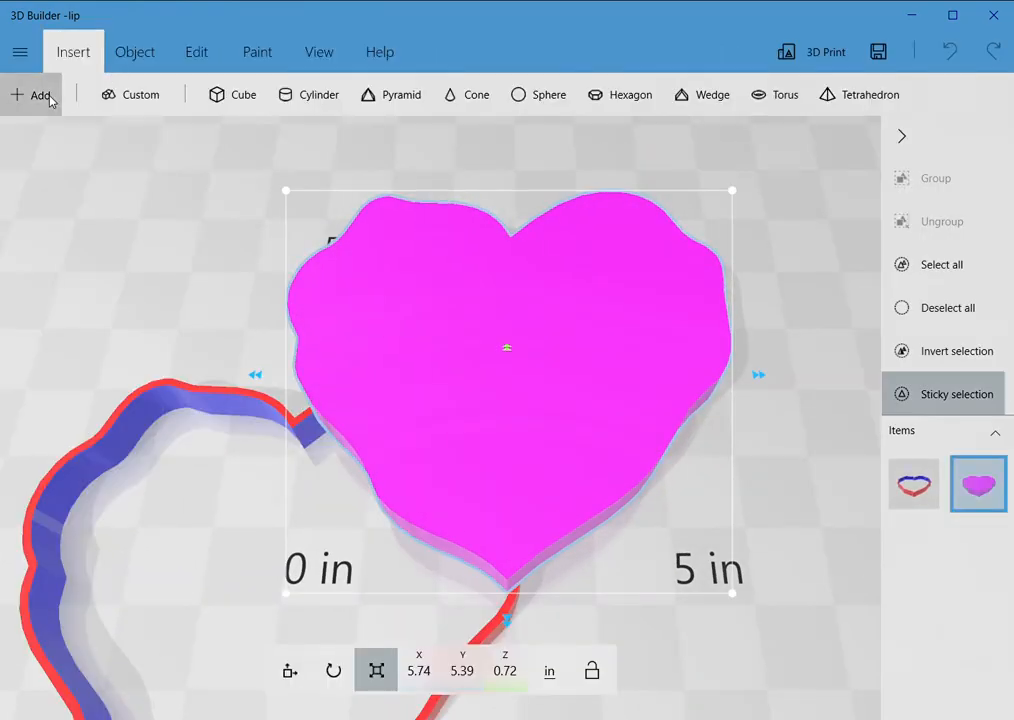
Load the green rose line image and import it as another 3D layer.
left_click(45, 96)
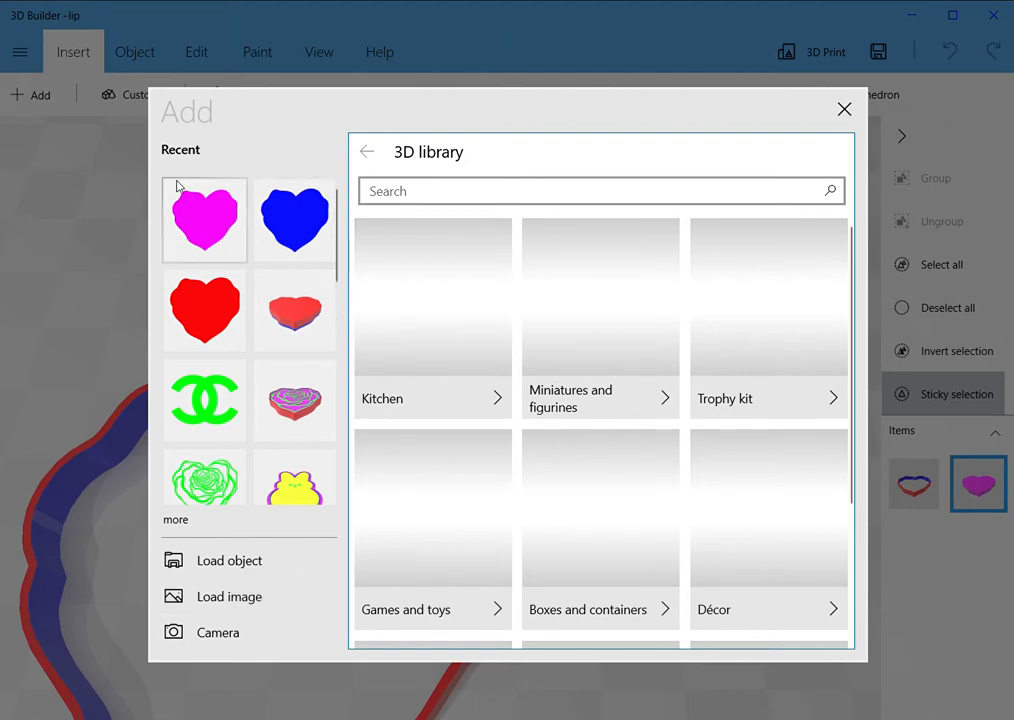
left_click(205, 218)
left_click(92, 62)
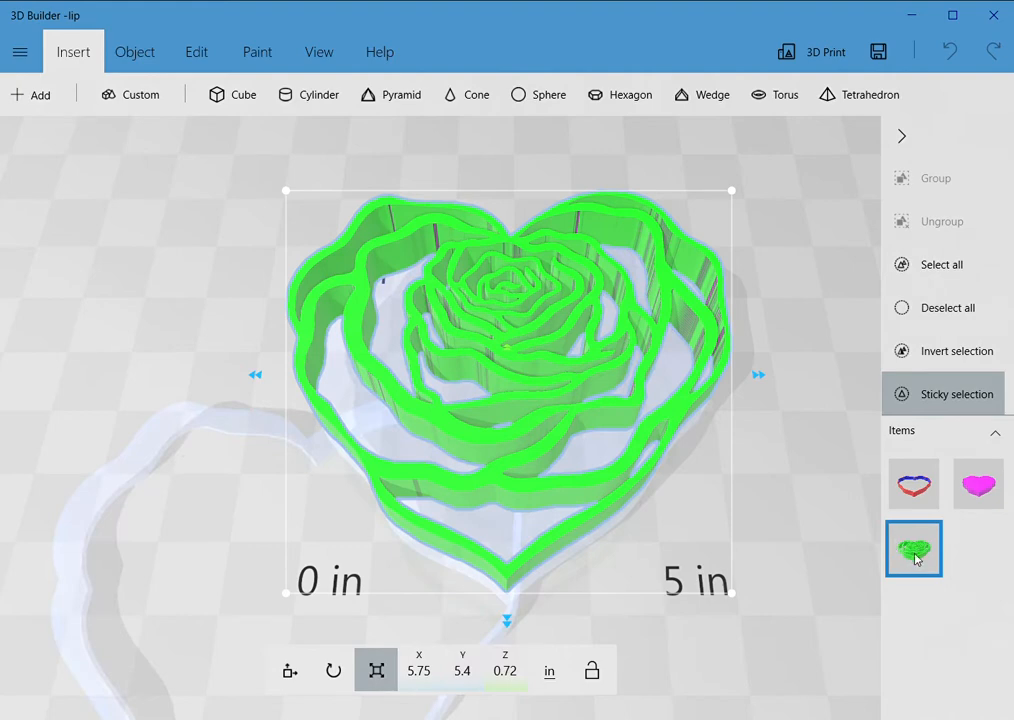
Select only the magenta heart and move it to position X 0, Y 0, Z 0.
mouse_move(912, 507)
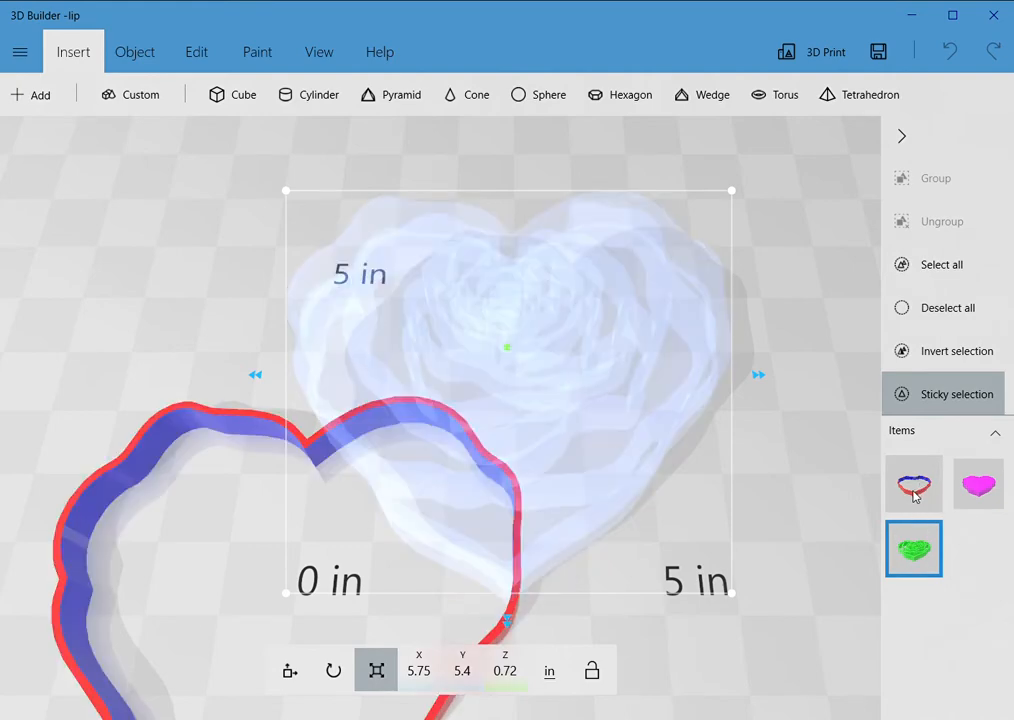
left_click_drag(801, 511, 822, 473)
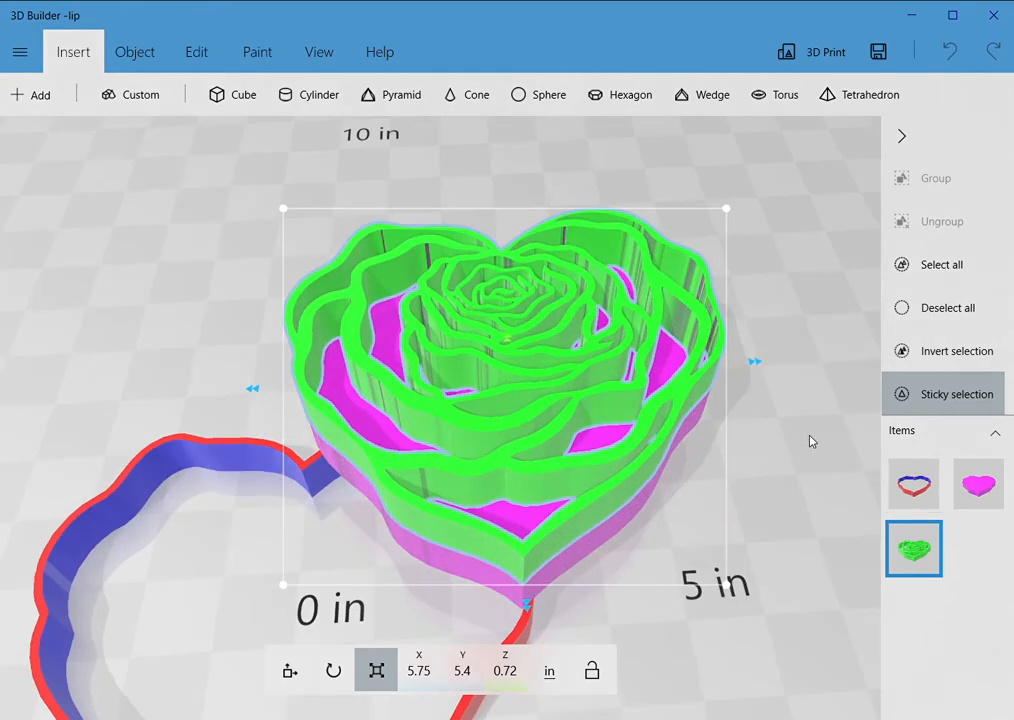
right_click_drag(810, 441, 820, 300)
mouse_move(913, 487)
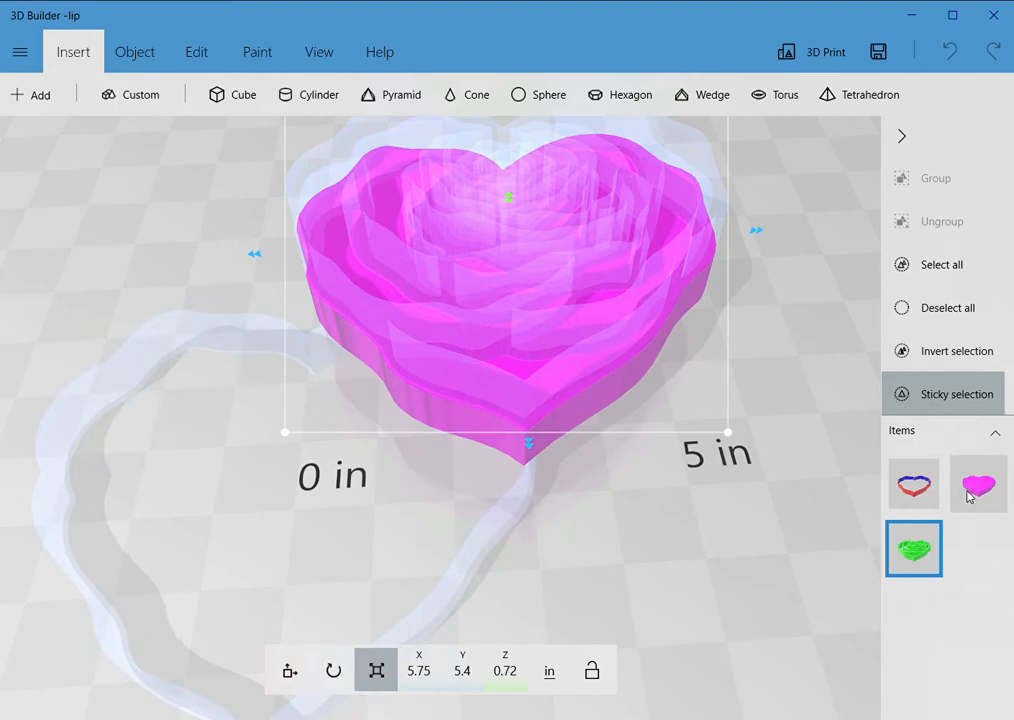
left_click(965, 503)
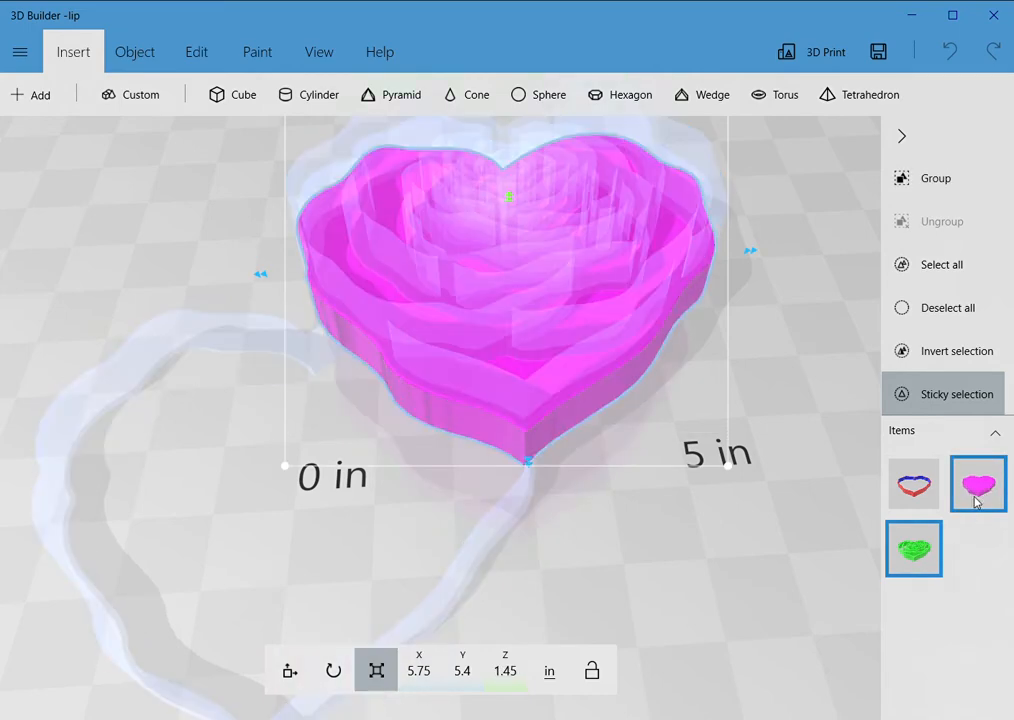
left_click(915, 558)
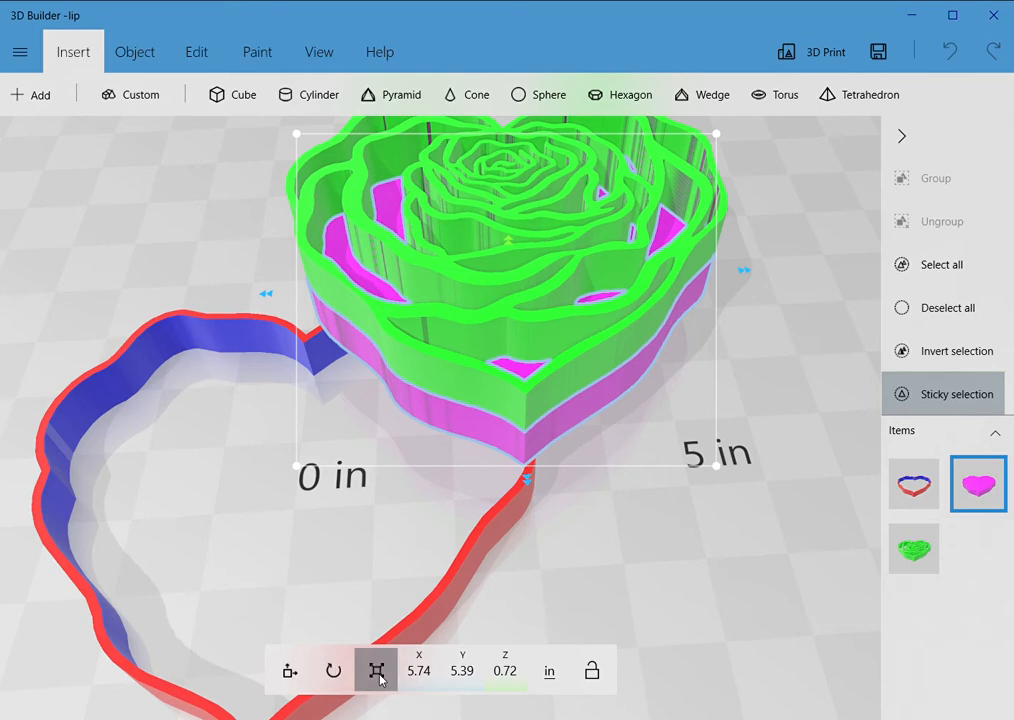
left_click(290, 671)
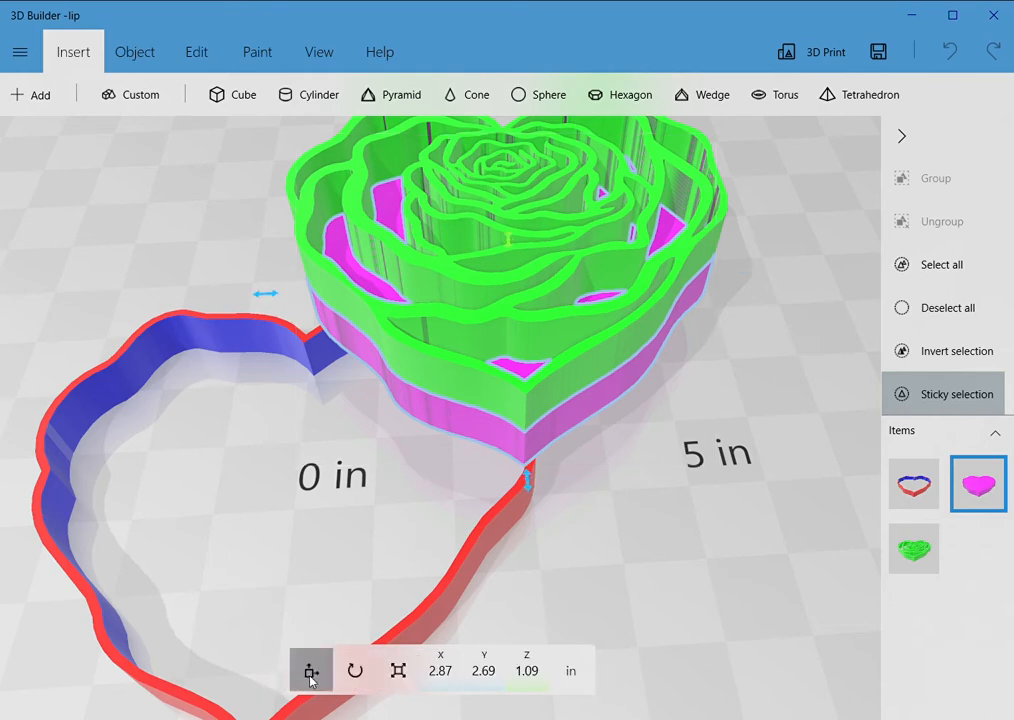
left_click(439, 671)
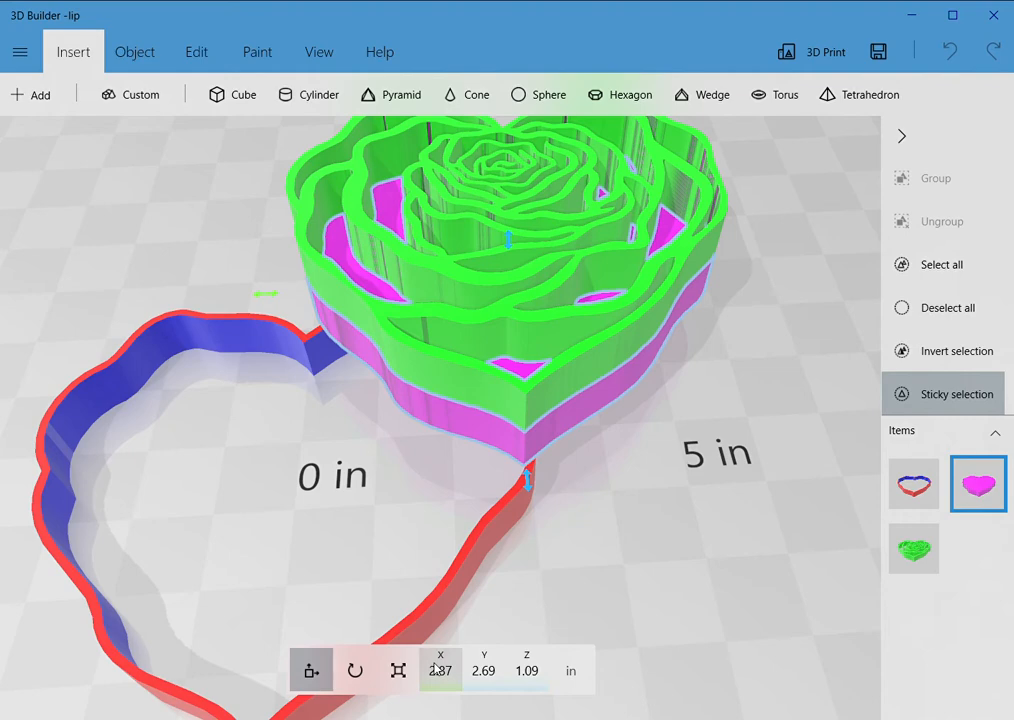
type("0")
left_click(482, 670)
type("0")
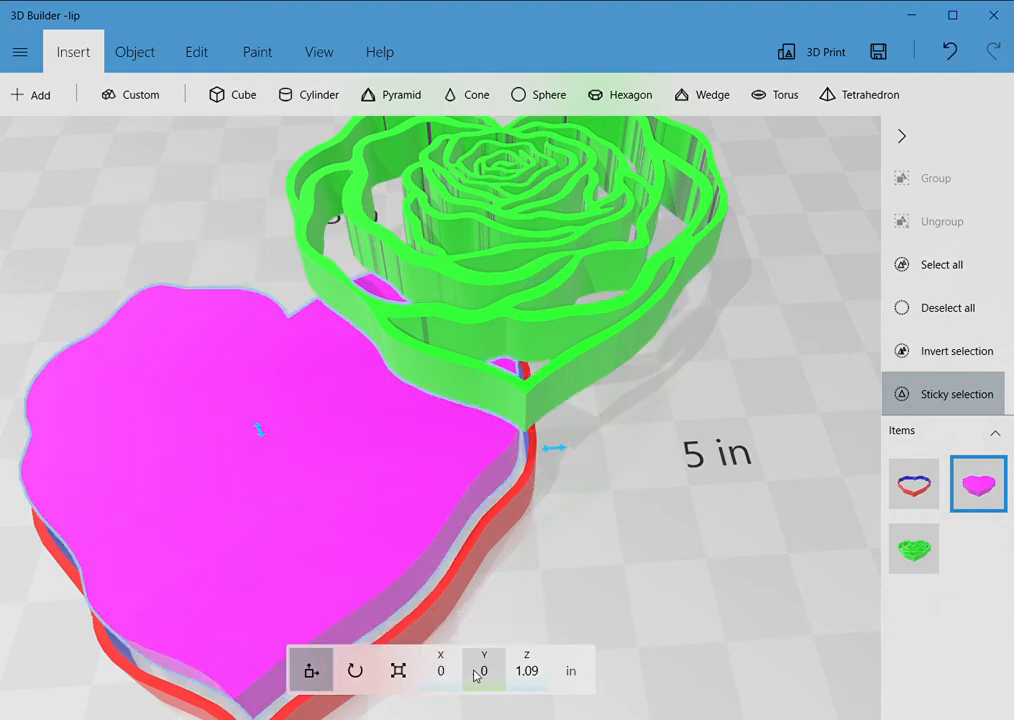
left_click(524, 671)
type("0")
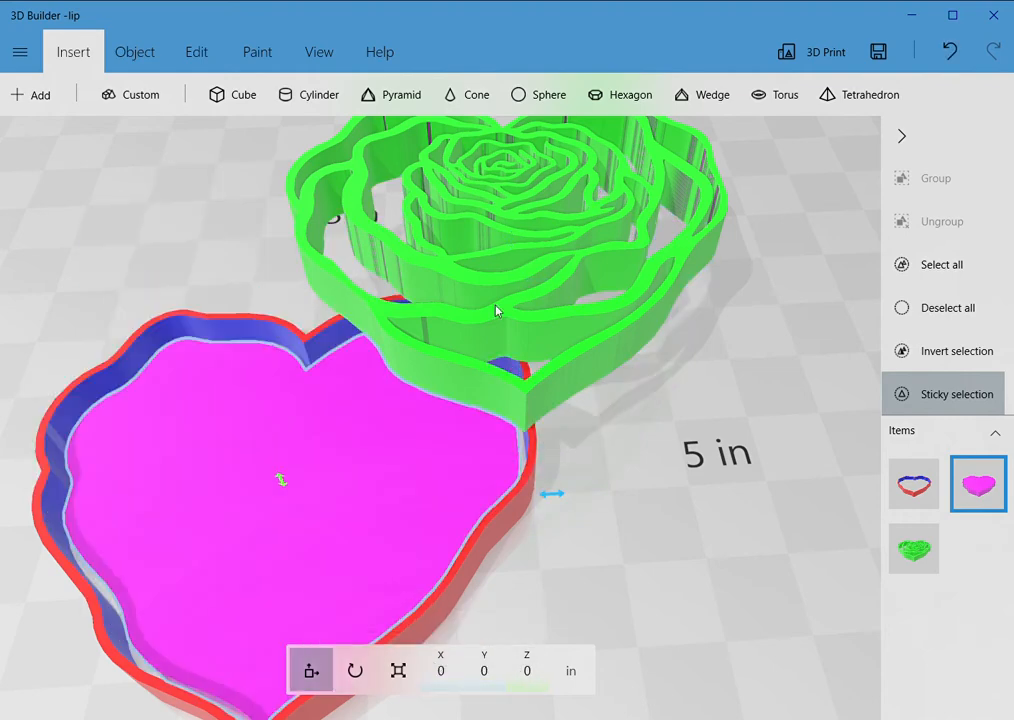
Settle the magenta heart onto the ground plane inside the lip ring.
left_click(140, 51)
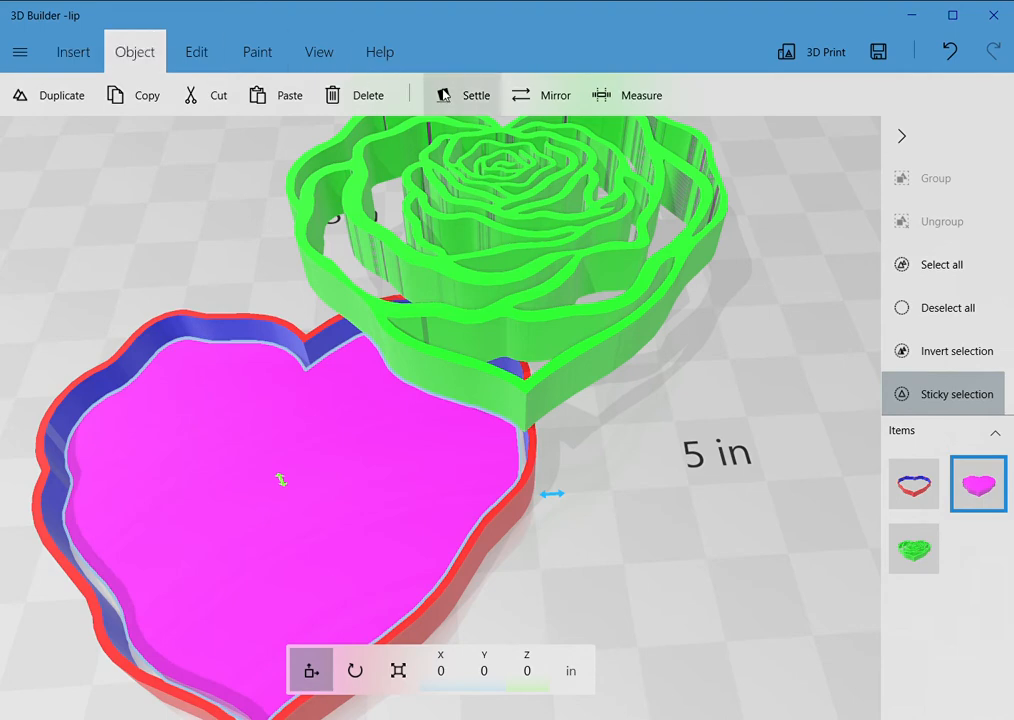
left_click(470, 94)
left_click(92, 62)
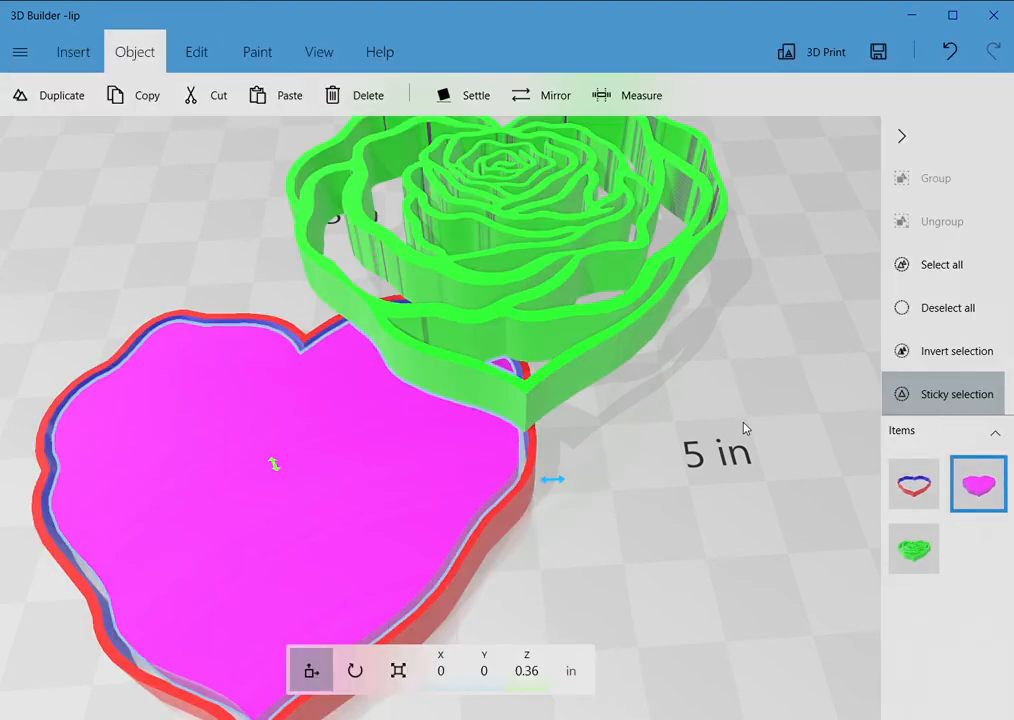
Select only the green rose and move it to position X 0, Y 0, Z 0.
left_click(978, 485)
left_click(926, 566)
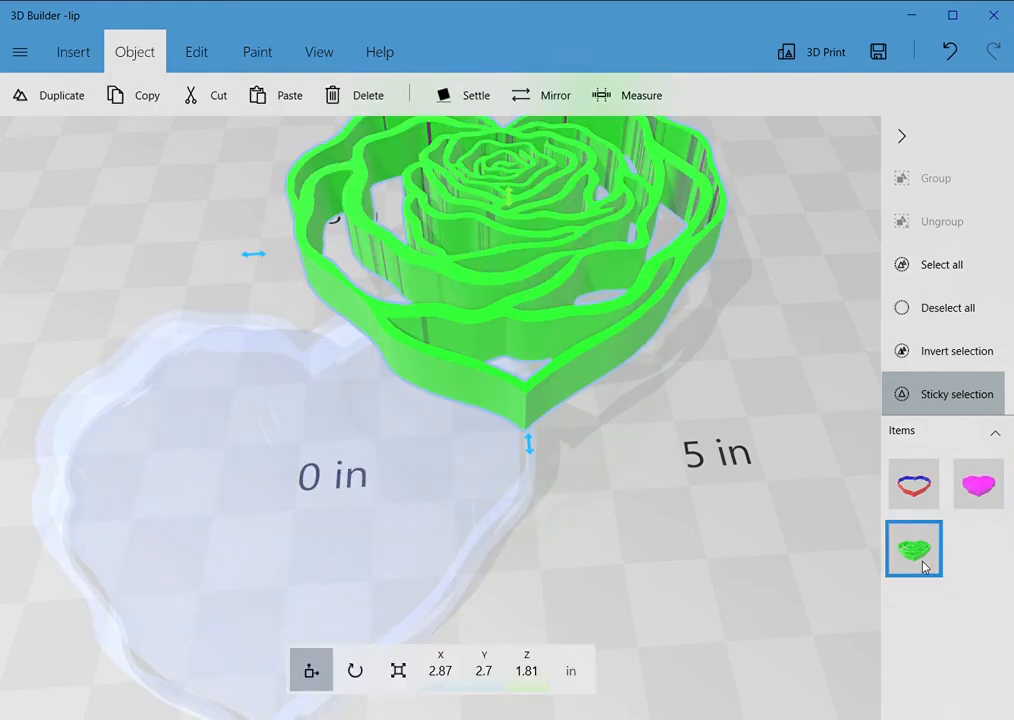
left_click(446, 689)
type("0")
key("Return")
left_click(478, 688)
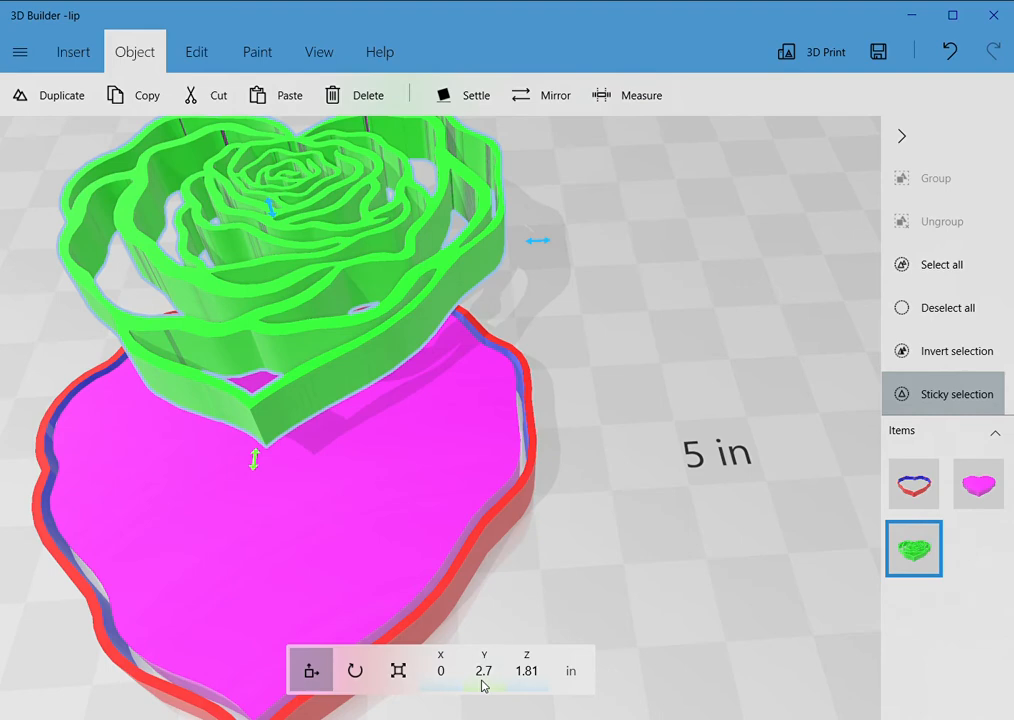
type("0")
key("Return")
left_click(527, 672)
type("0")
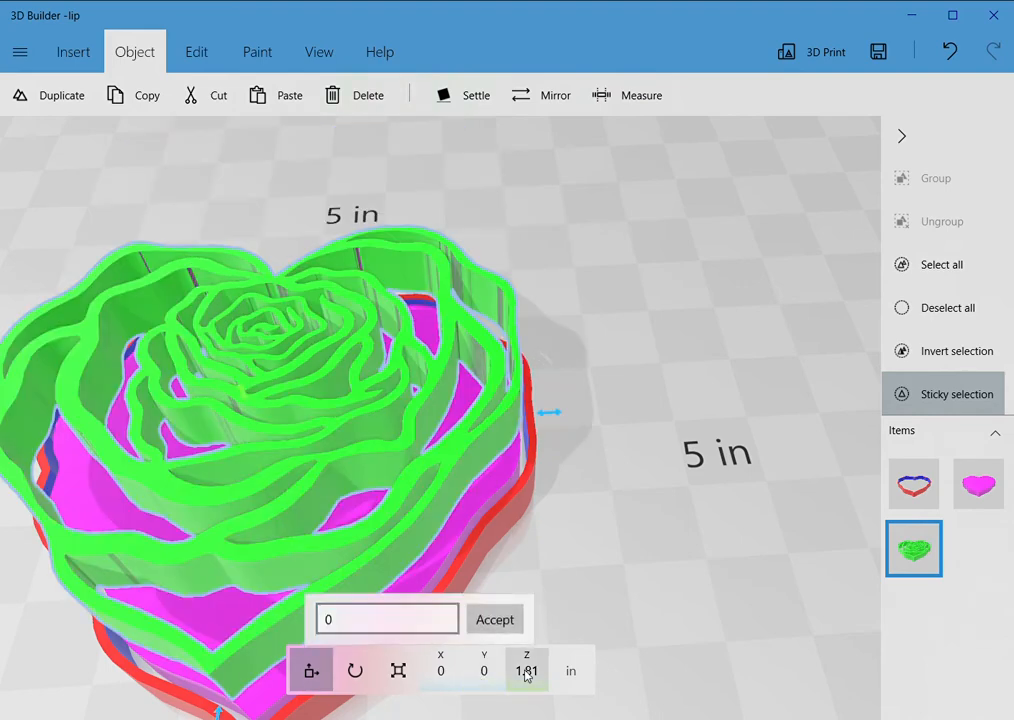
key("Return")
Raise the green rose to about Z 1.55 in so it floats above the magenta heart.
left_click_drag(604, 510, 630, 328)
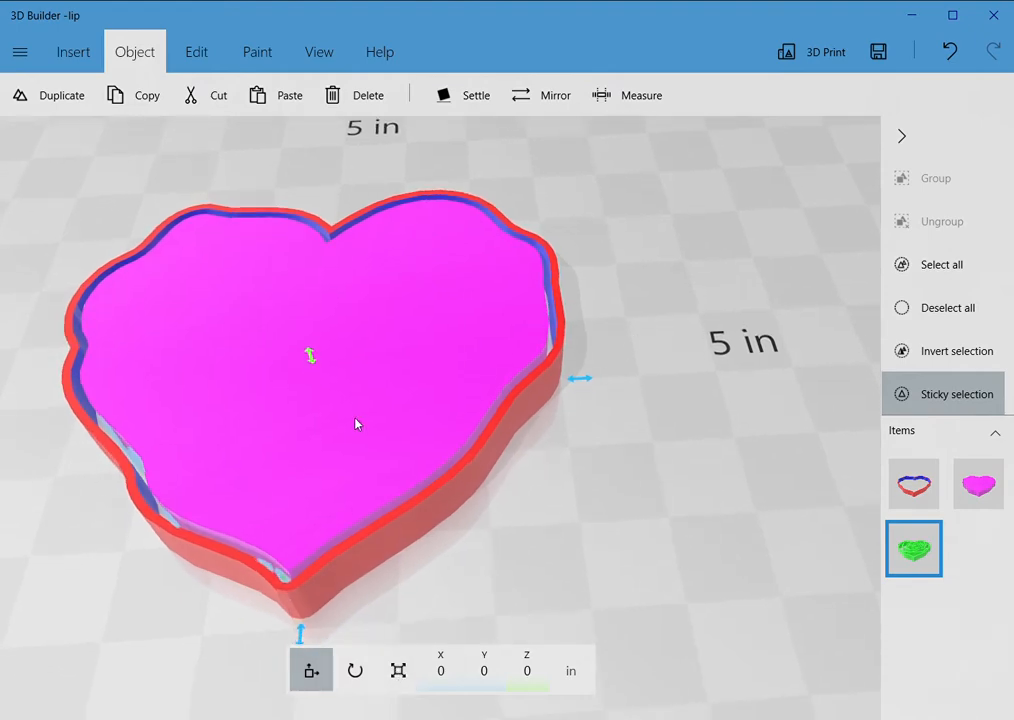
left_click_drag(312, 352, 287, 261)
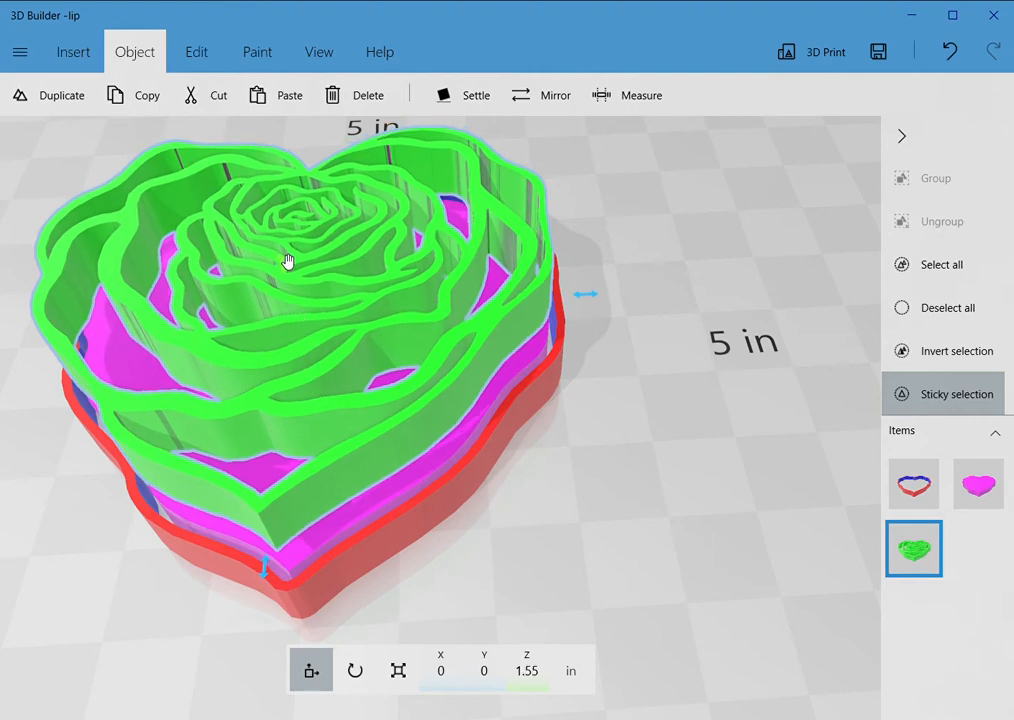
left_click_drag(611, 292, 604, 235)
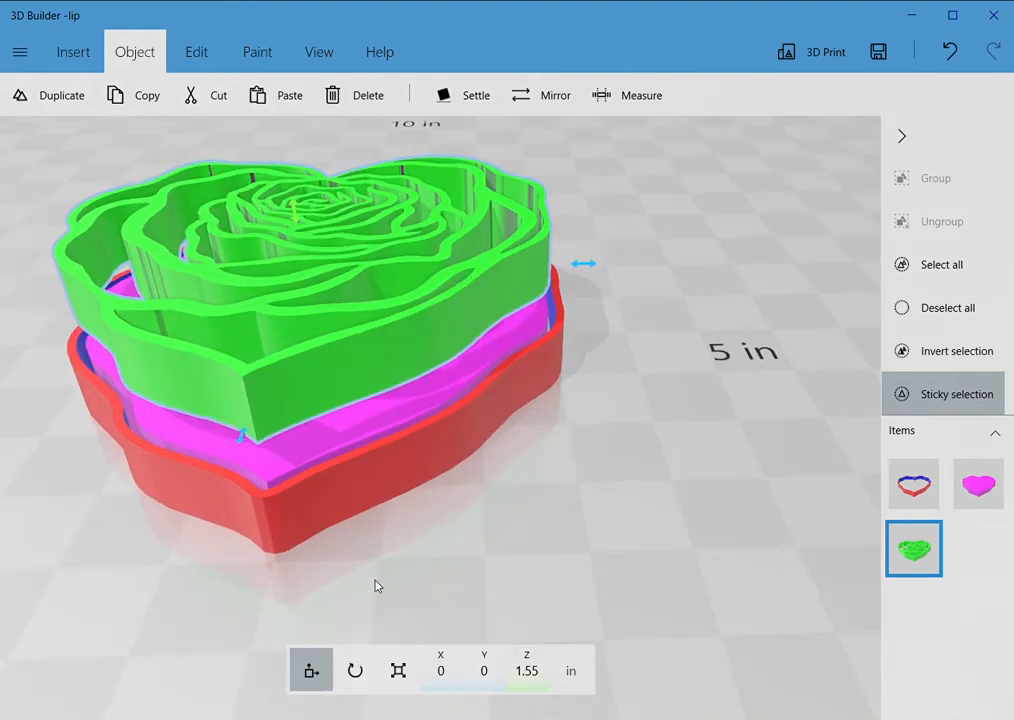
Scale the green rose's Z height to 0.013 in without changing its X and Y size.
left_click(398, 670)
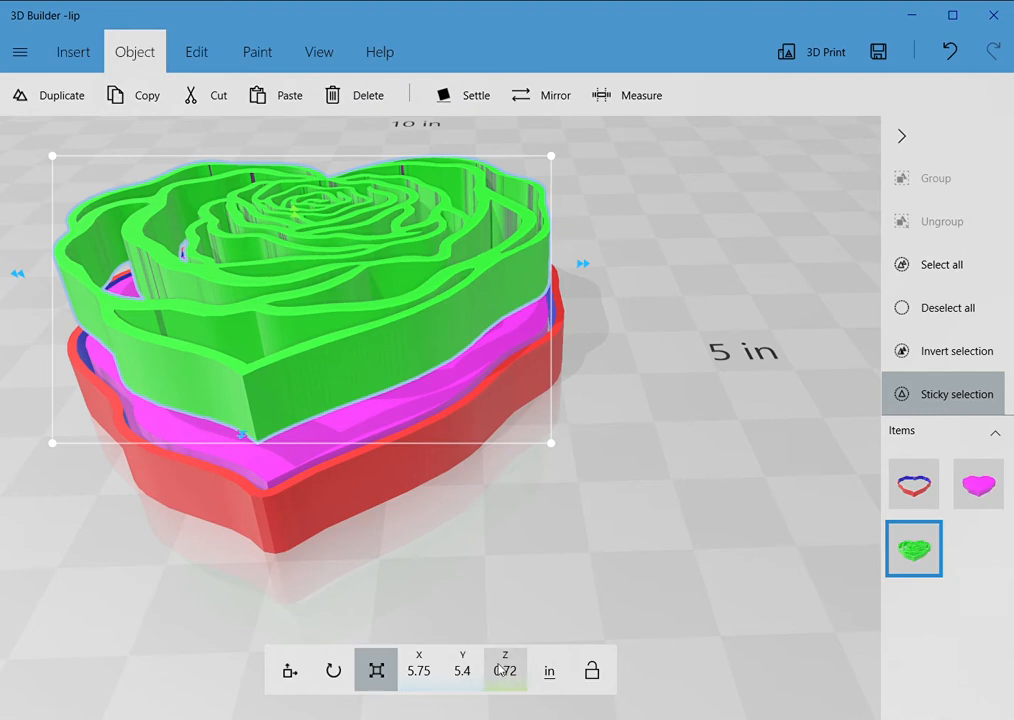
left_click(503, 675)
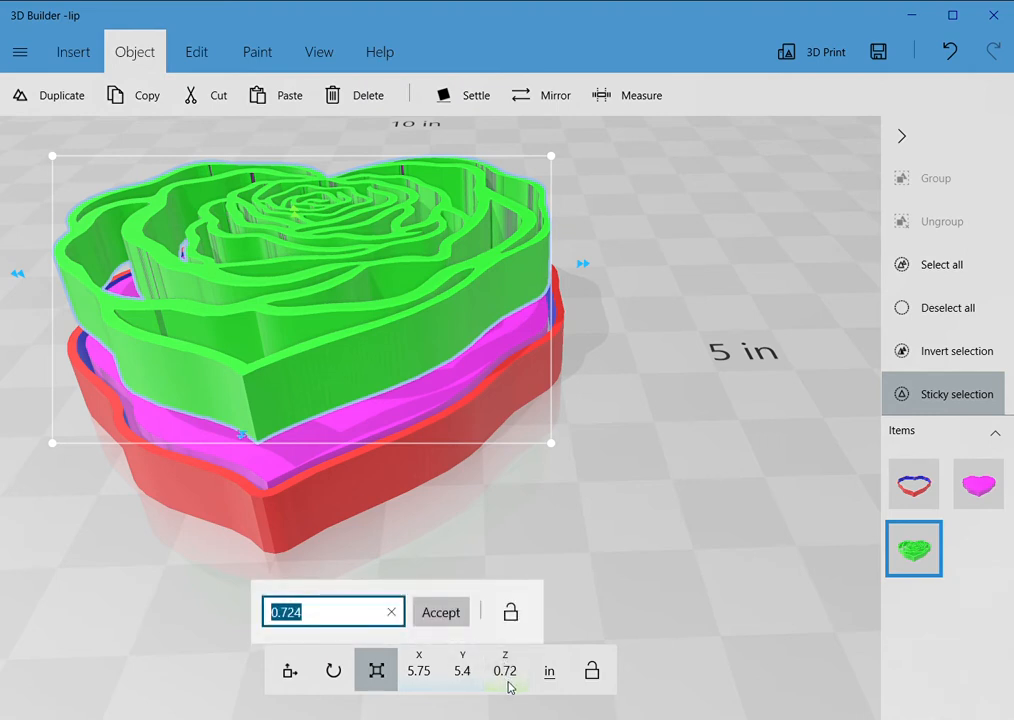
left_click(507, 677)
left_click(509, 676)
type(".013")
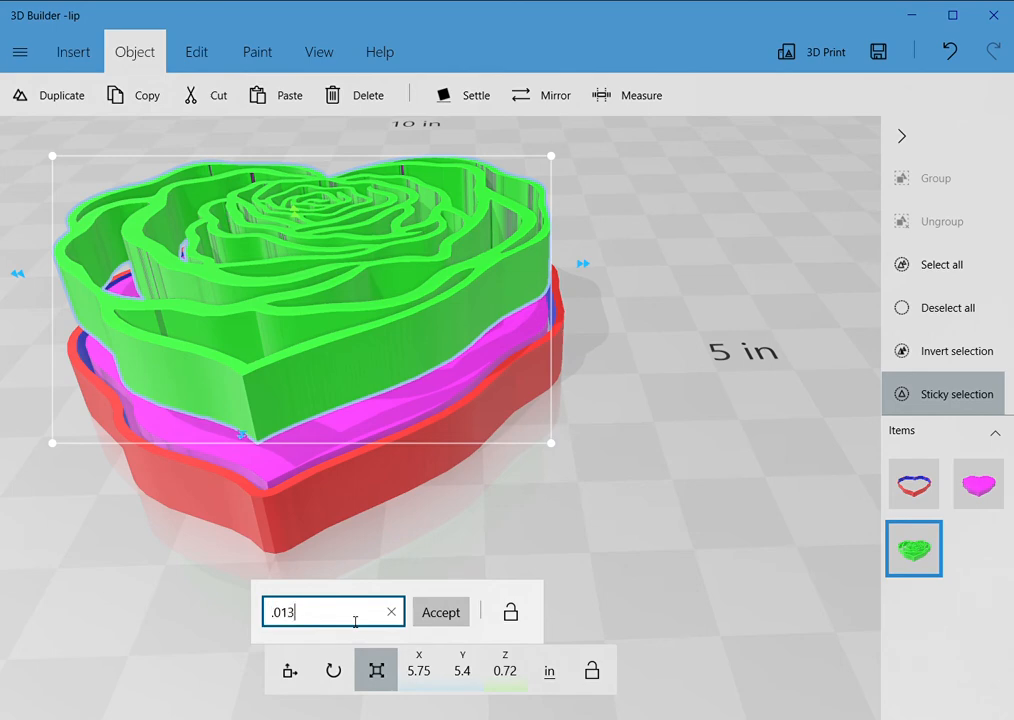
key("Return")
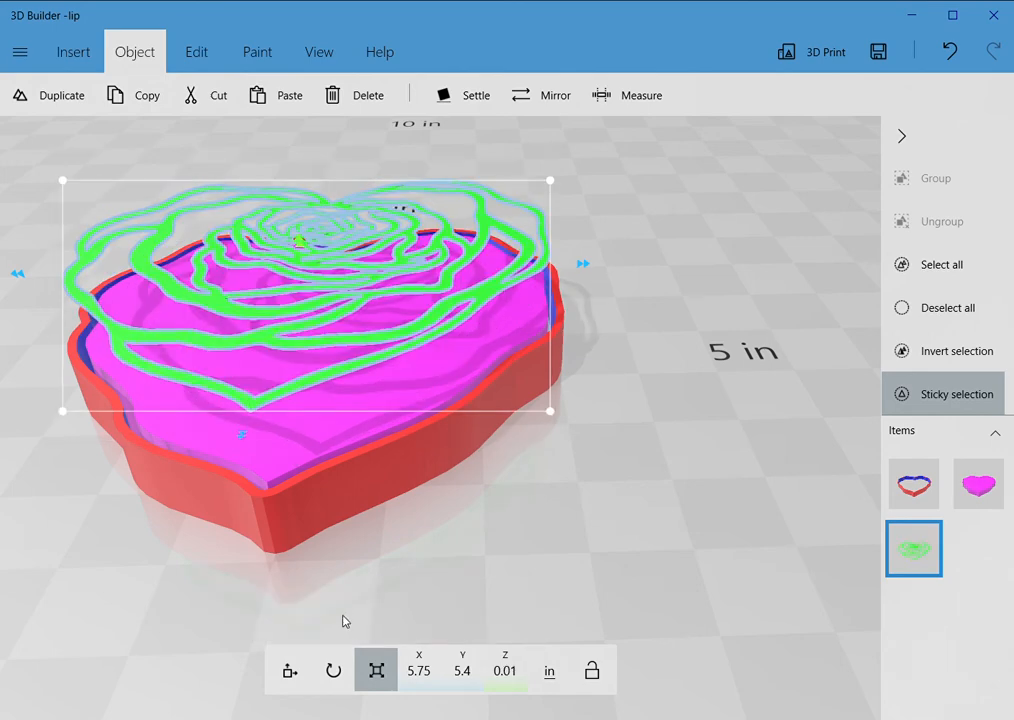
Try a Z height of 0.012 in for the green rose, viewing it from the side.
left_click_drag(602, 356, 607, 290)
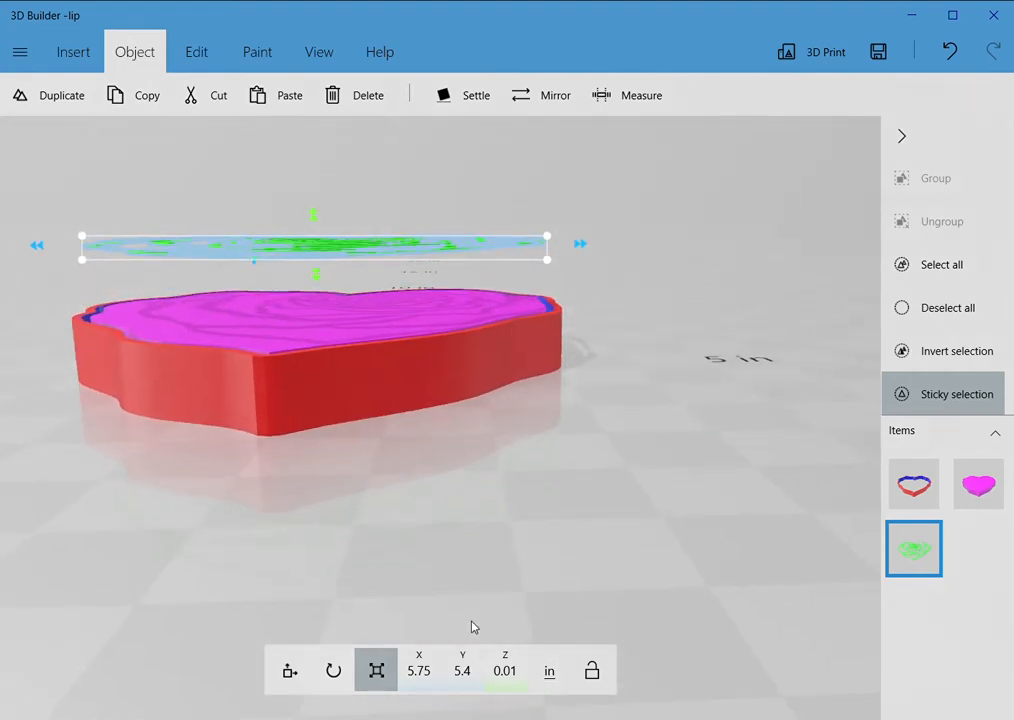
left_click(505, 671)
type(".0")
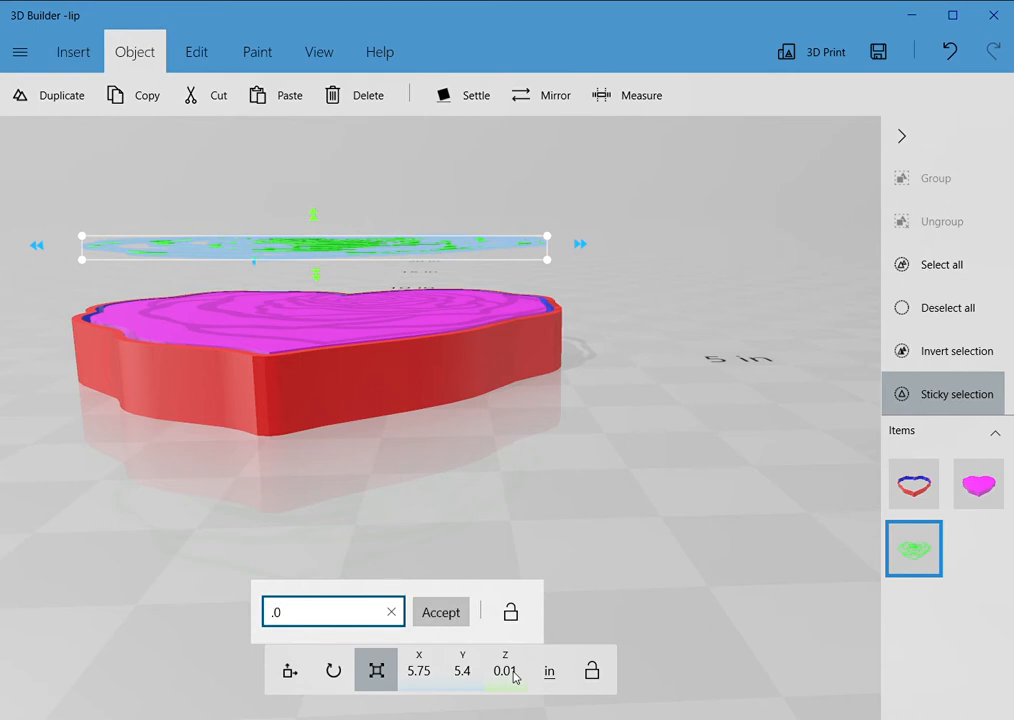
type("12")
key("Return")
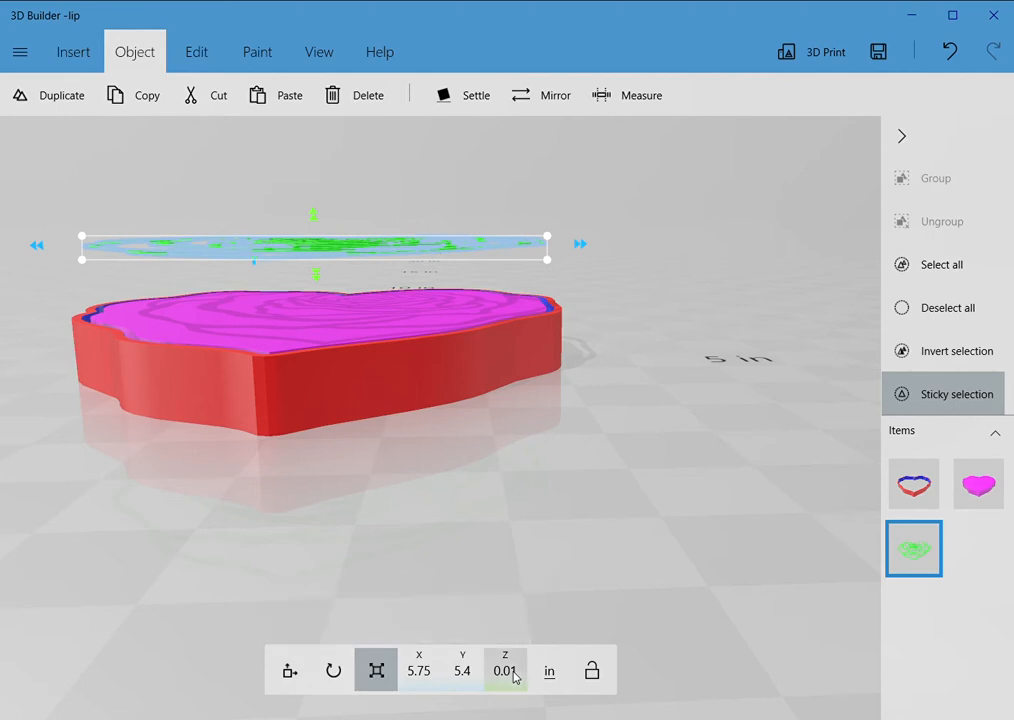
Try a Z height of 0.015 in for the green rose layer.
left_click(514, 677)
type(".1")
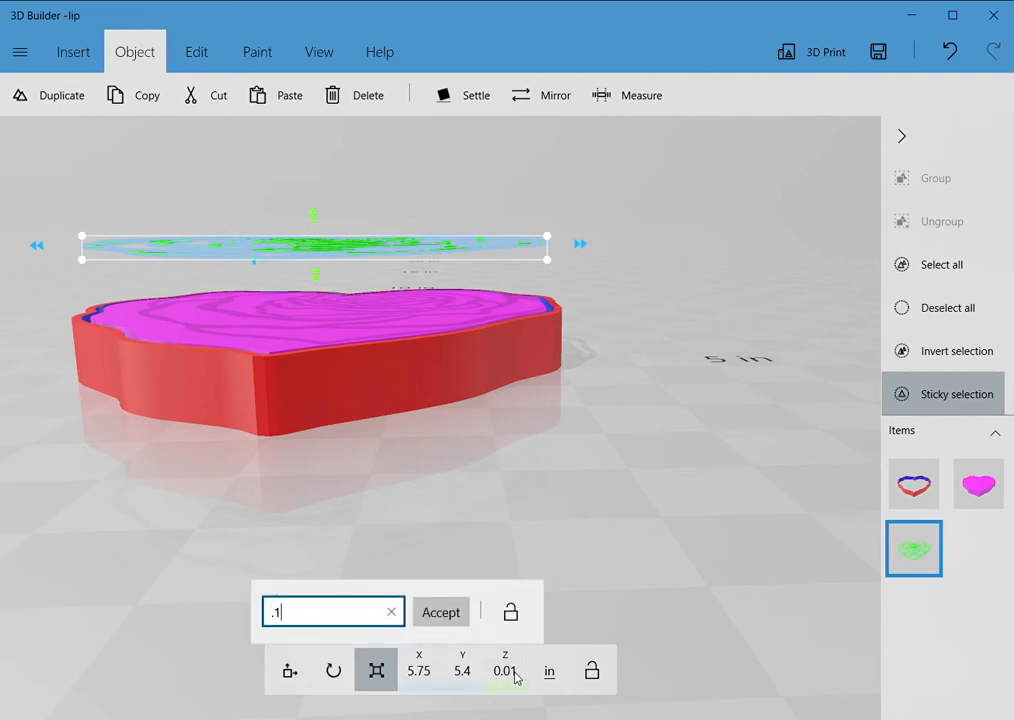
key("BackSpace")
type("015")
key("Return")
Set the Z height of the green rose layer to 0.1 in.
left_click(516, 677)
key("BackSpace")
type(".1")
key("Return")
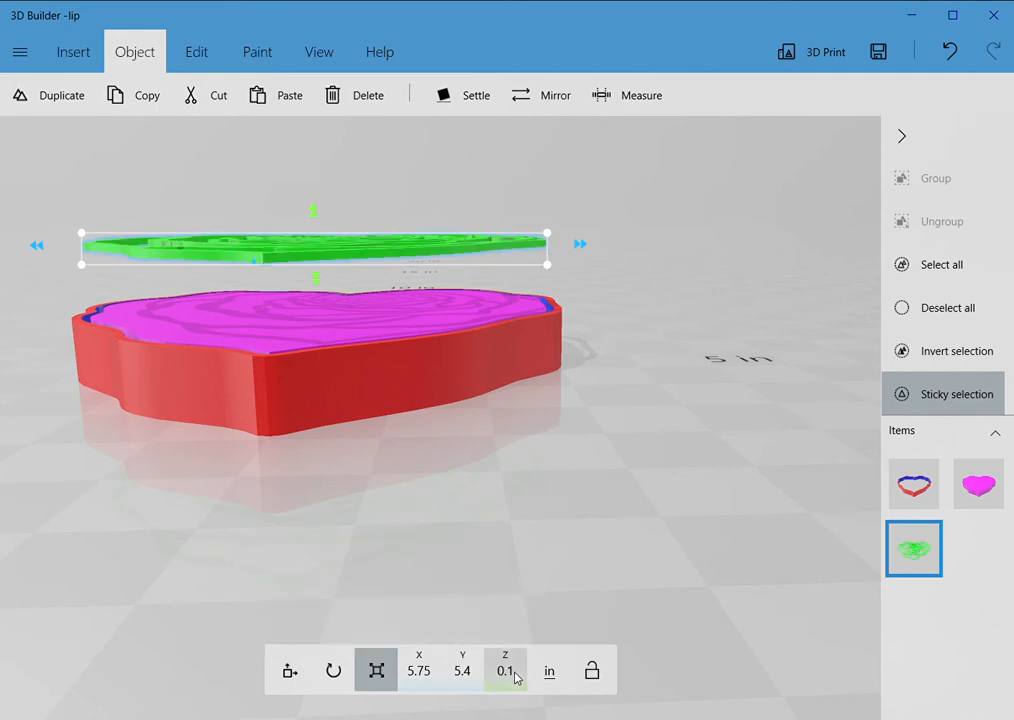
Set the green rose's Z height to 0.09 in.
left_click(516, 677)
type(".")
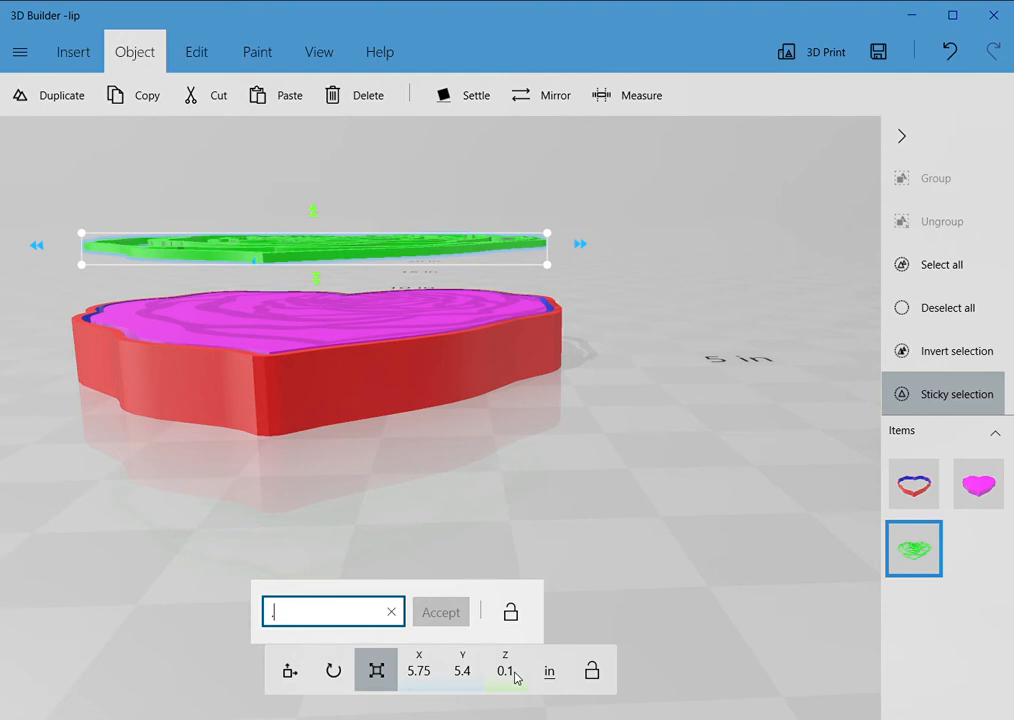
type("09")
key("Return")
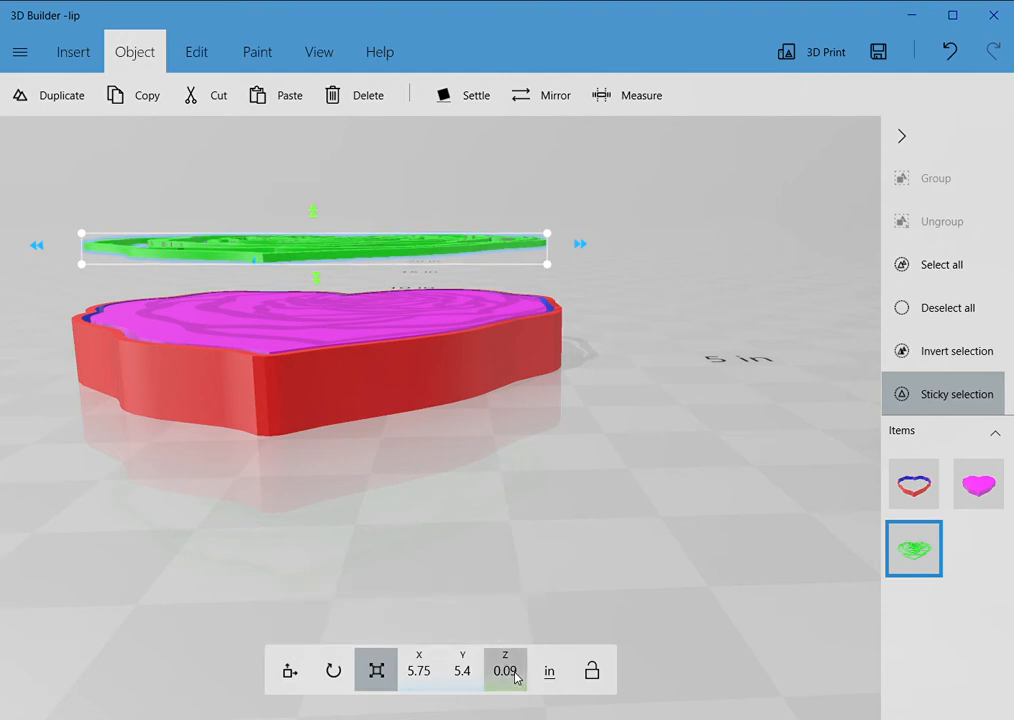
Try a Z height of 0.08 in for the green rose layer, viewing its thickness against the heart.
left_click(516, 677)
type(".08")
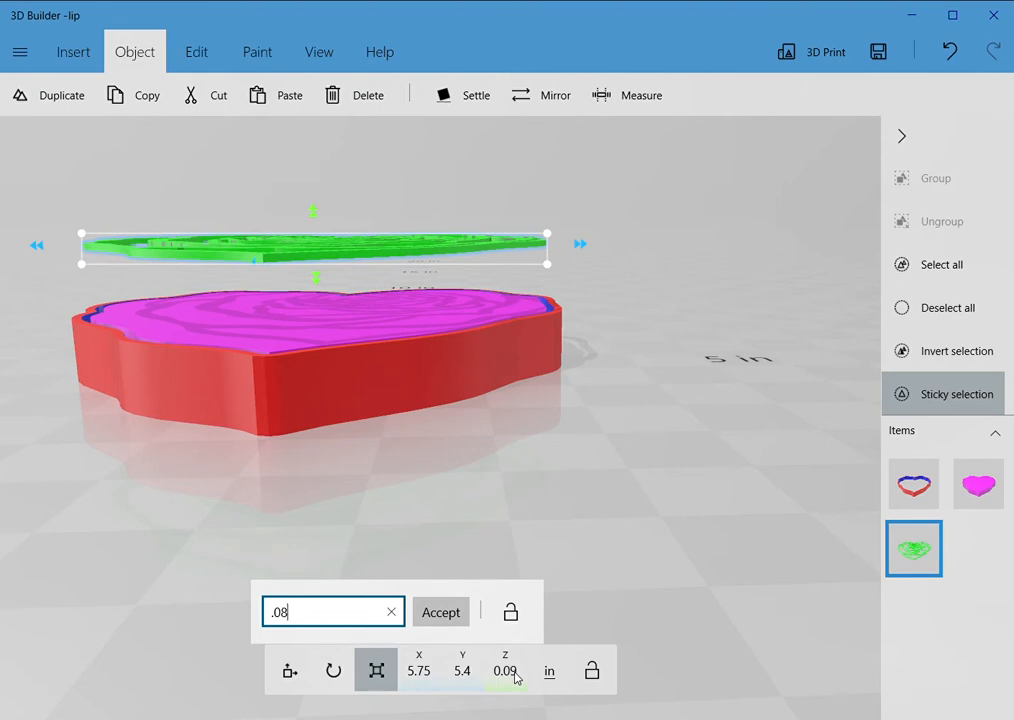
key("Return")
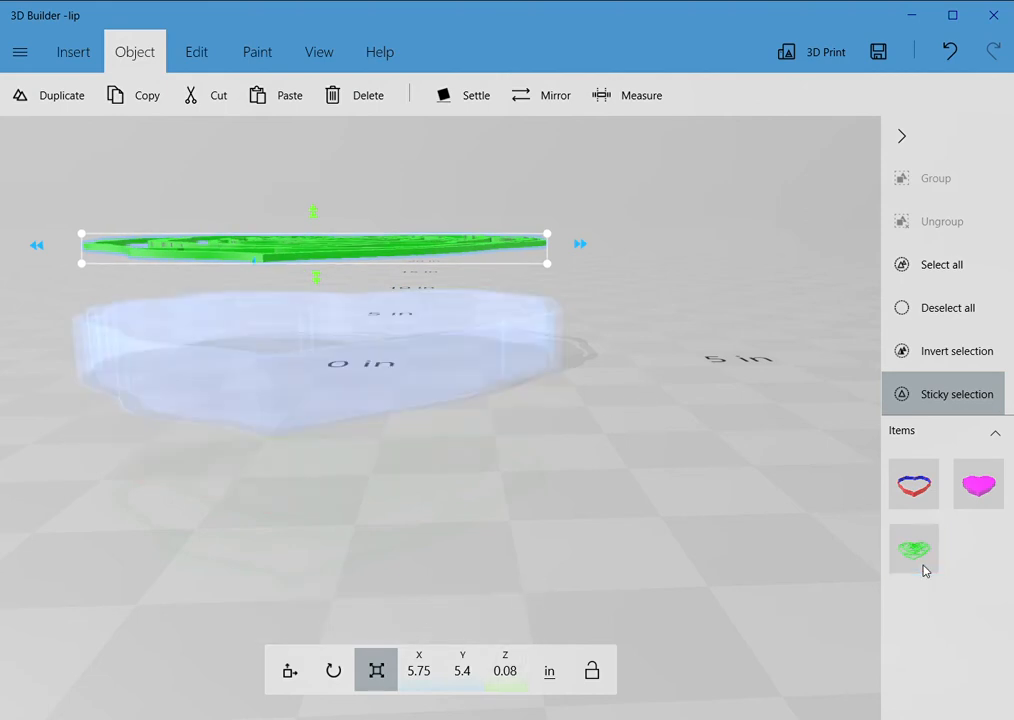
left_click(662, 258)
mouse_move(659, 274)
left_mouse_down()
mouse_move(659, 253)
mouse_move(658, 269)
left_mouse_up()
scroll(659, 269, "up", 5)
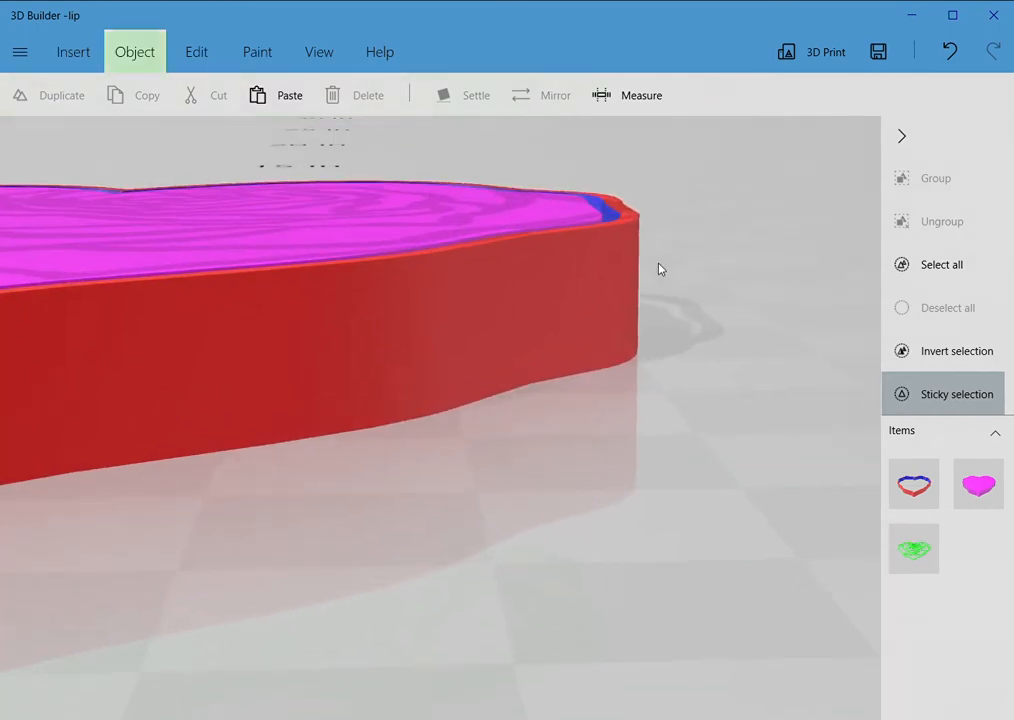
scroll(659, 269, "down", 2)
scroll(659, 264, "down", 1)
left_click_drag(658, 210, 680, 211)
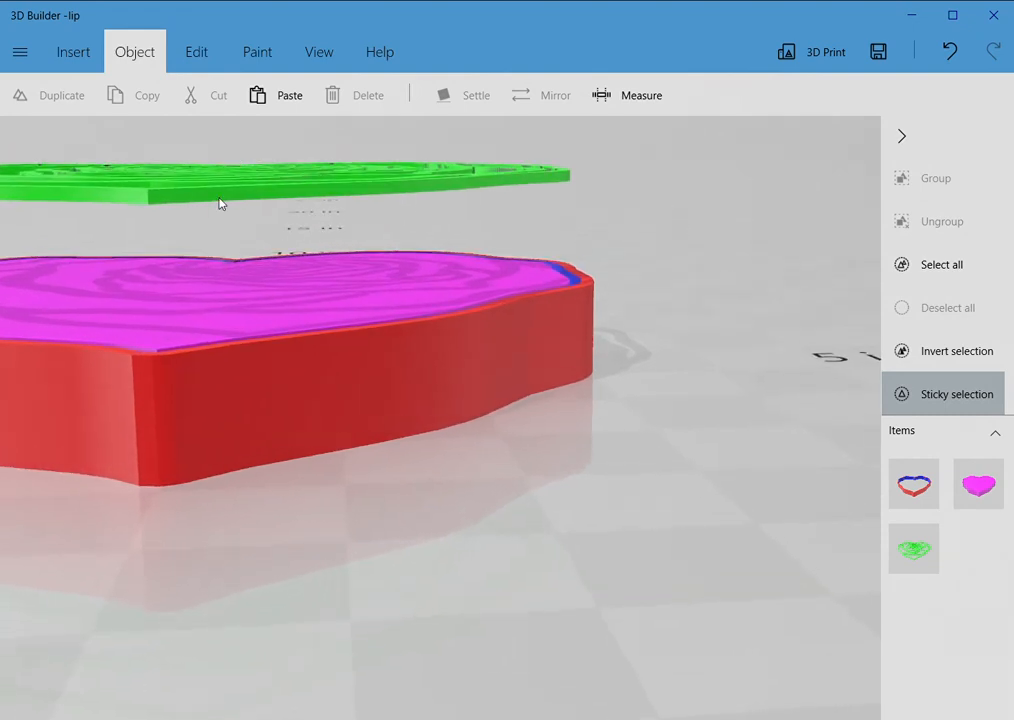
Try Z heights of 0.075 in and 0.06 in for the green rose layer.
left_click(221, 199)
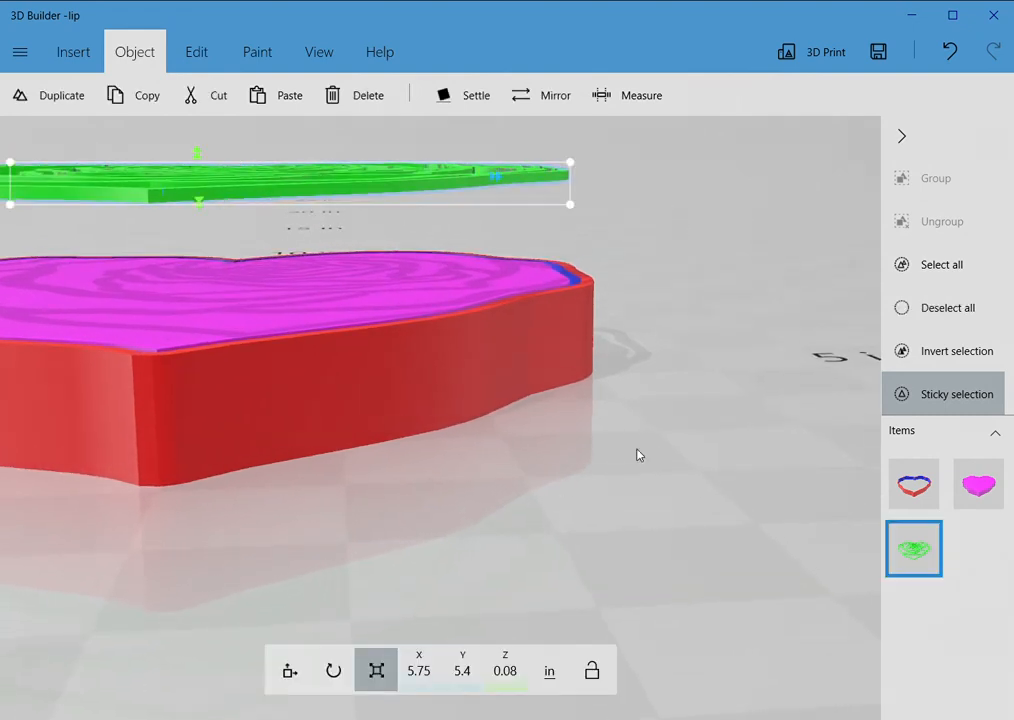
left_click(508, 674)
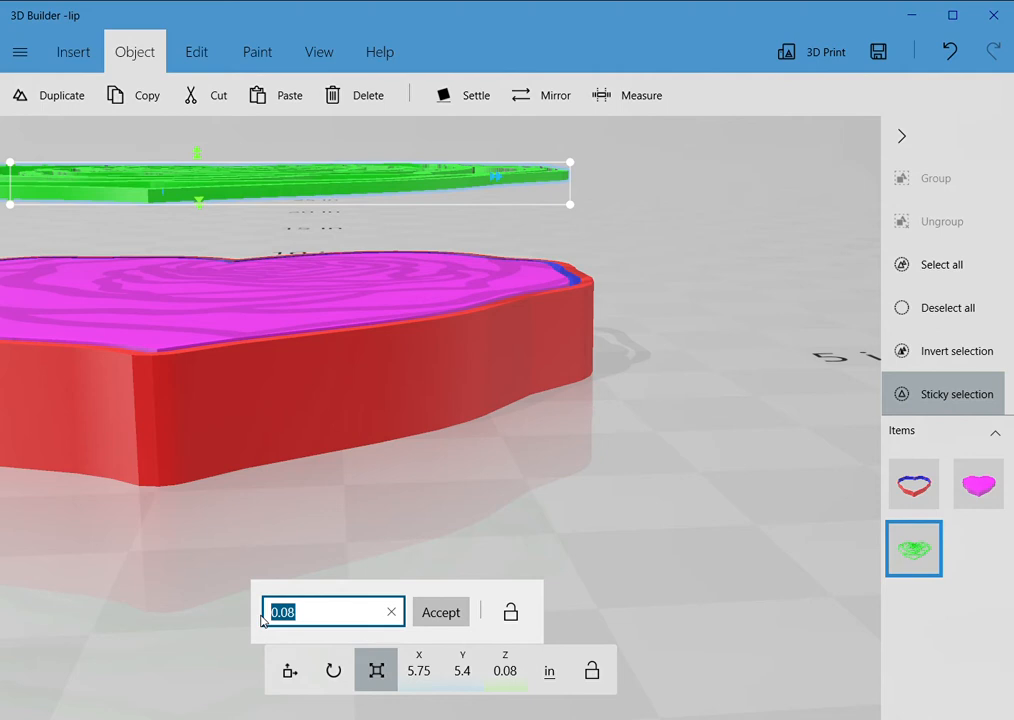
type(".075")
key("Return")
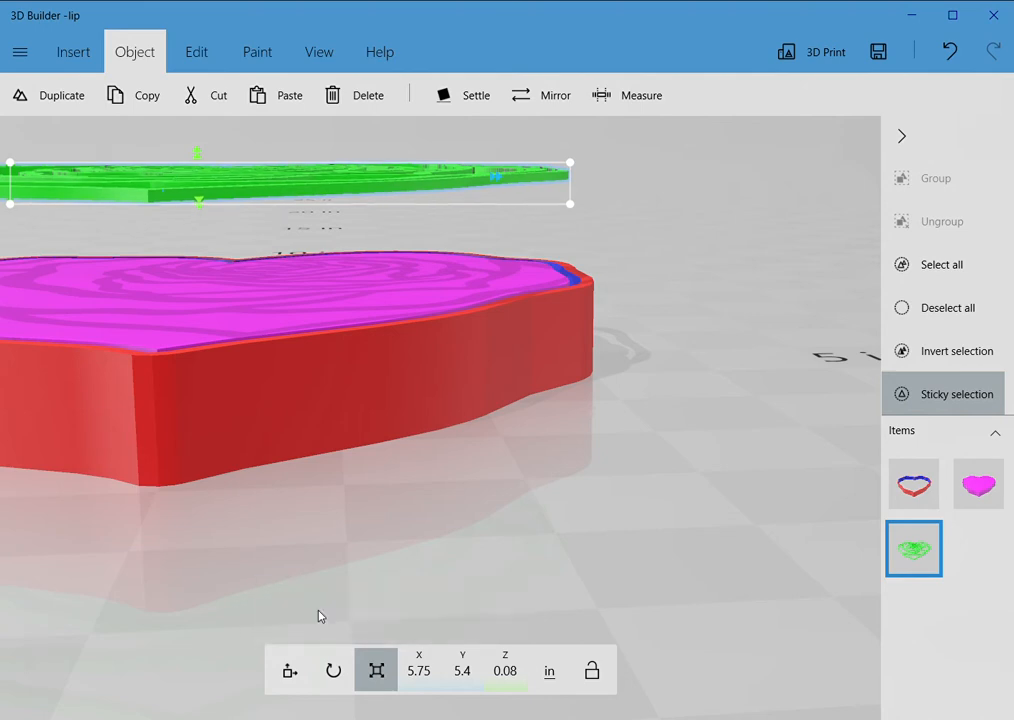
key("BackSpace")
type("0.06")
key("Return")
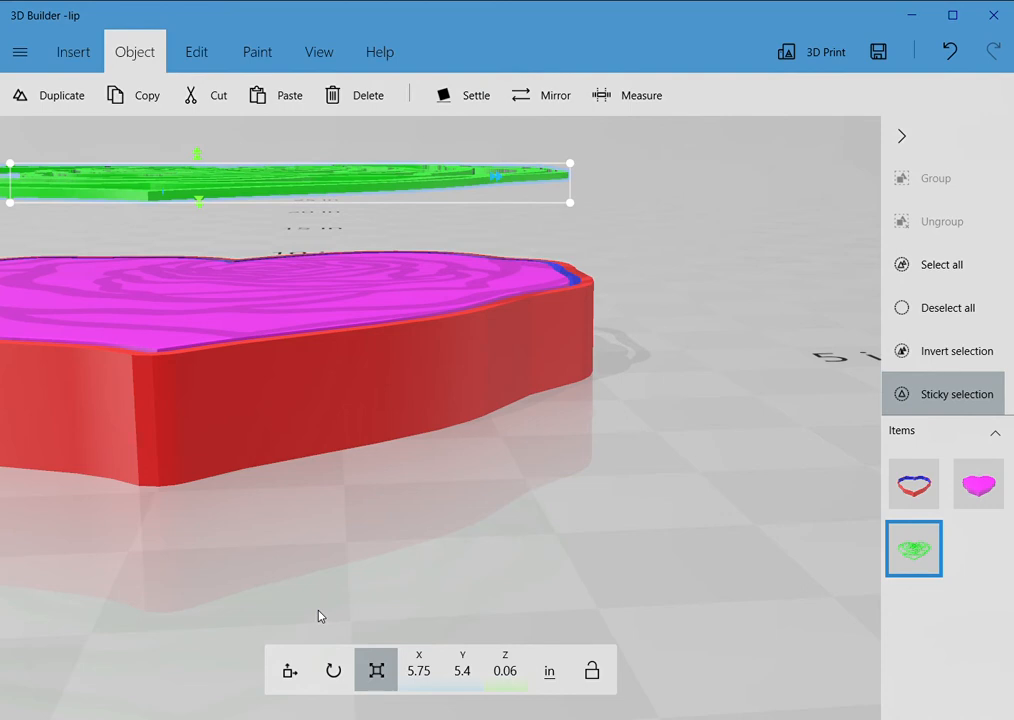
Set the Z height of the green rose layer to 0.05 in and deselect it.
left_click(505, 671)
type(".05")
key("Return")
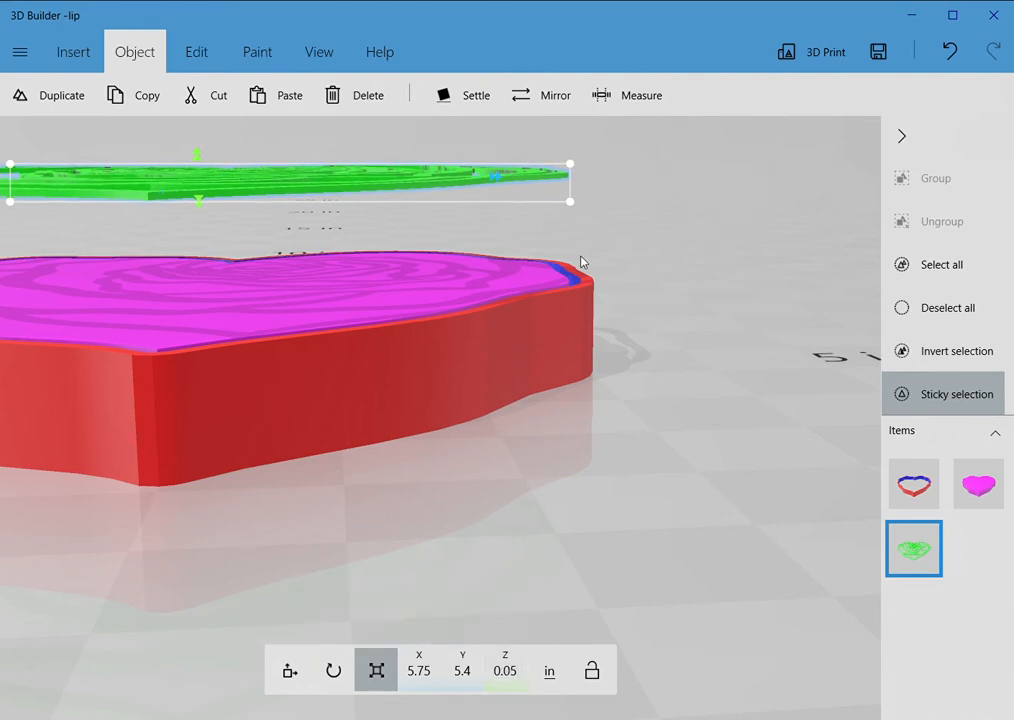
left_click(913, 548)
left_click_drag(636, 234, 636, 268)
scroll(636, 268, "down", 5)
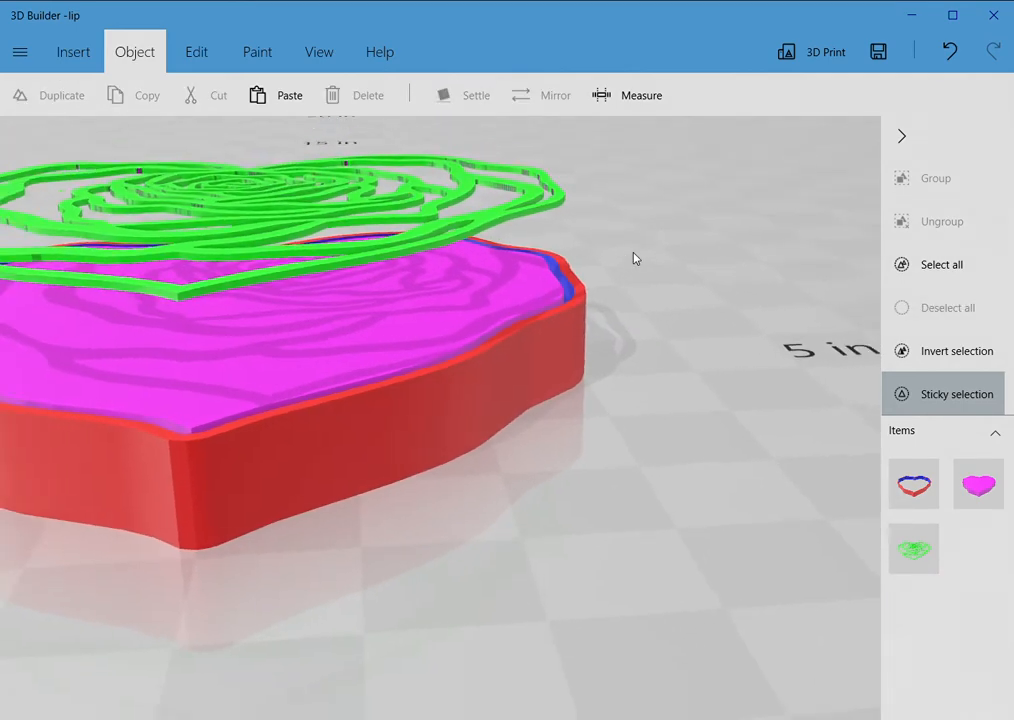
left_click_drag(636, 277, 634, 250)
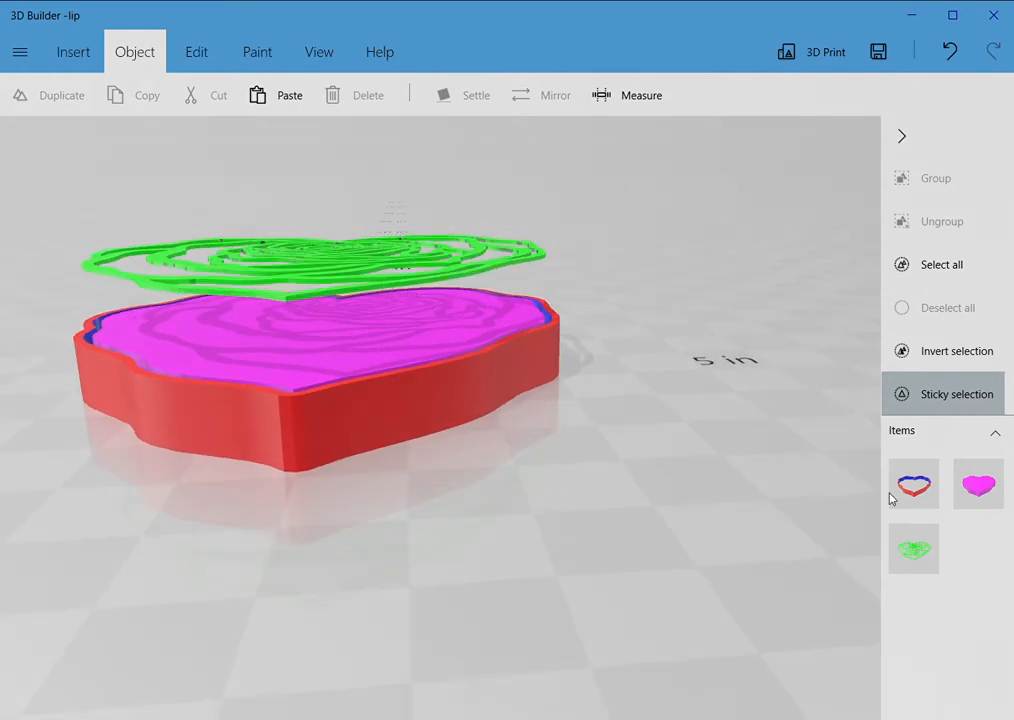
Lower the green rose onto the top face of the magenta heart inside the lip ring.
left_click(917, 548)
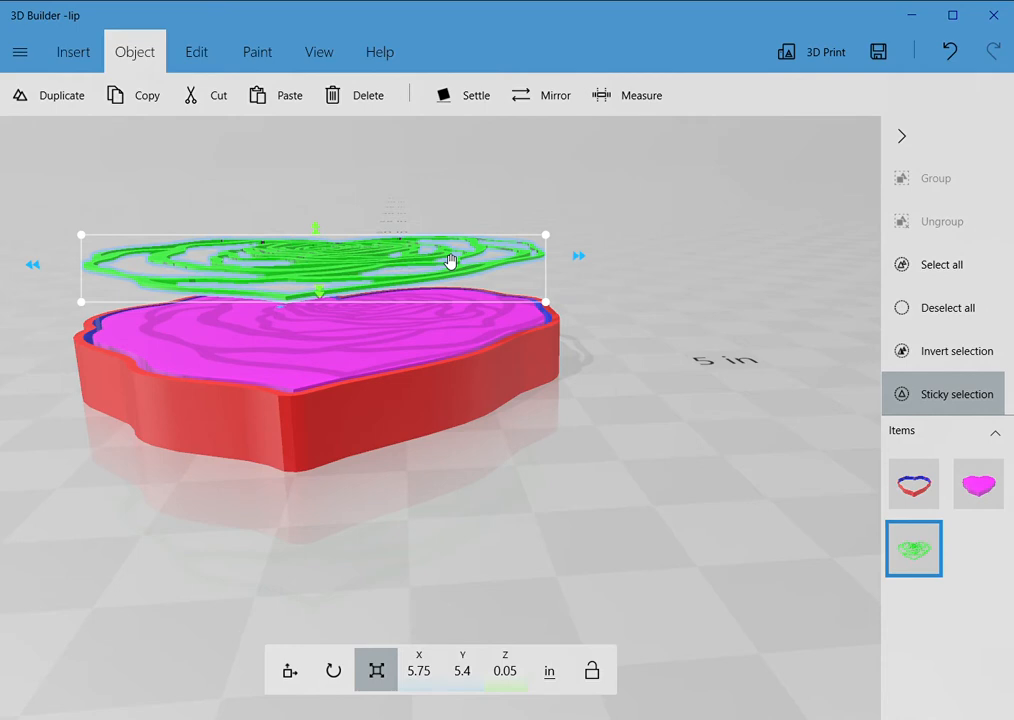
left_click(196, 52)
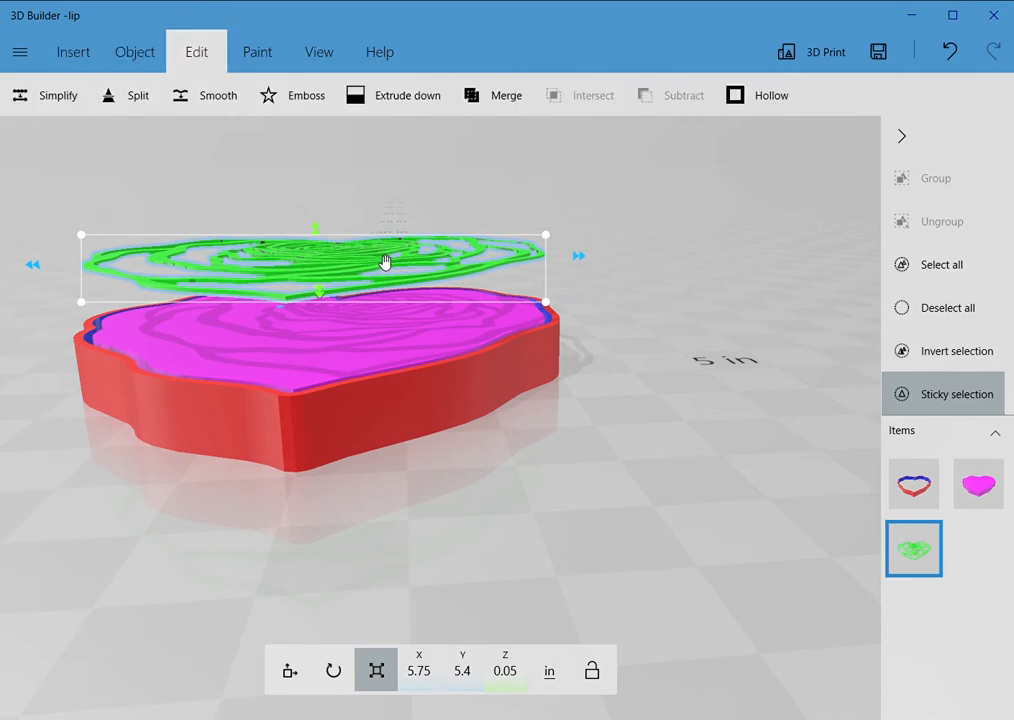
left_click_drag(385, 264, 385, 328)
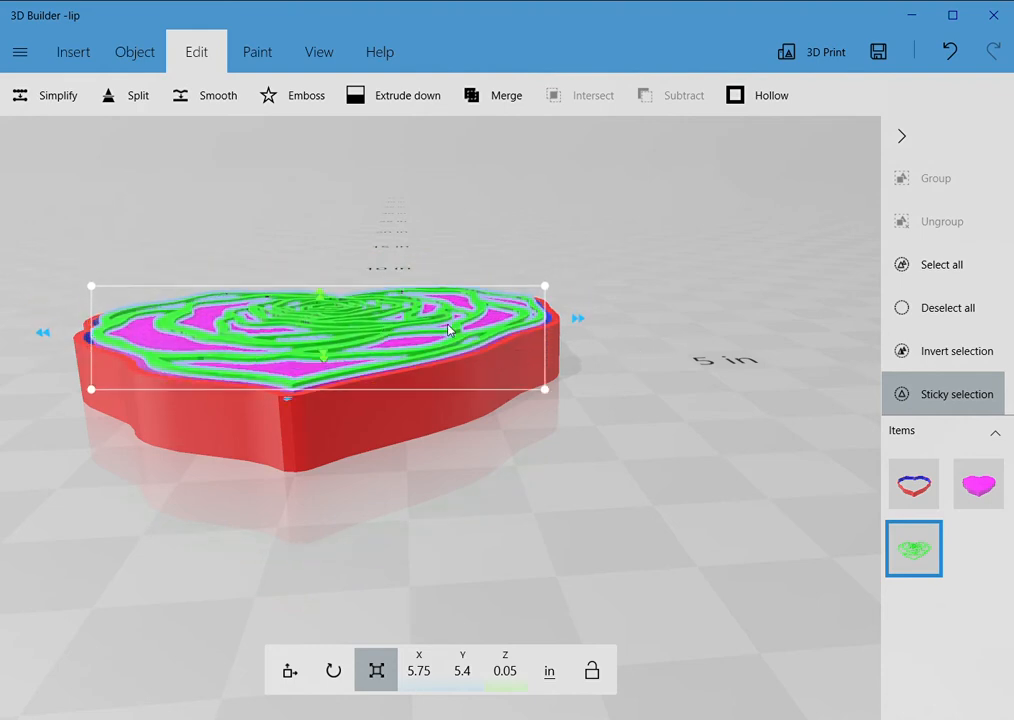
mouse_move(403, 358)
left_mouse_down()
mouse_move(398, 319)
mouse_move(396, 355)
left_mouse_up()
left_click(936, 545)
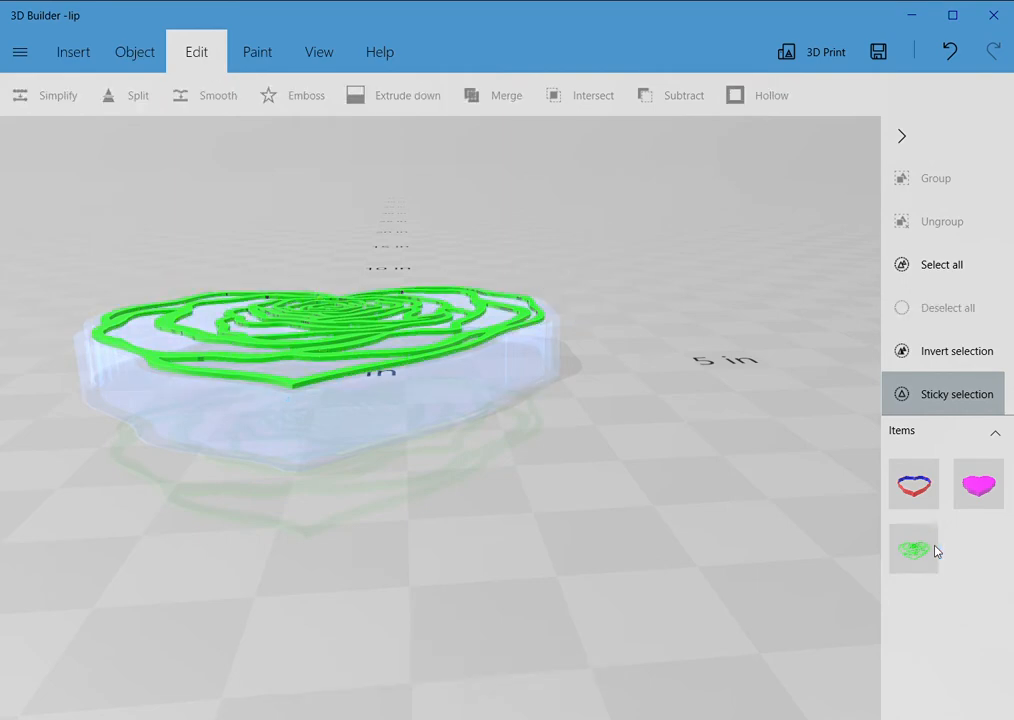
left_click_drag(664, 282, 662, 437)
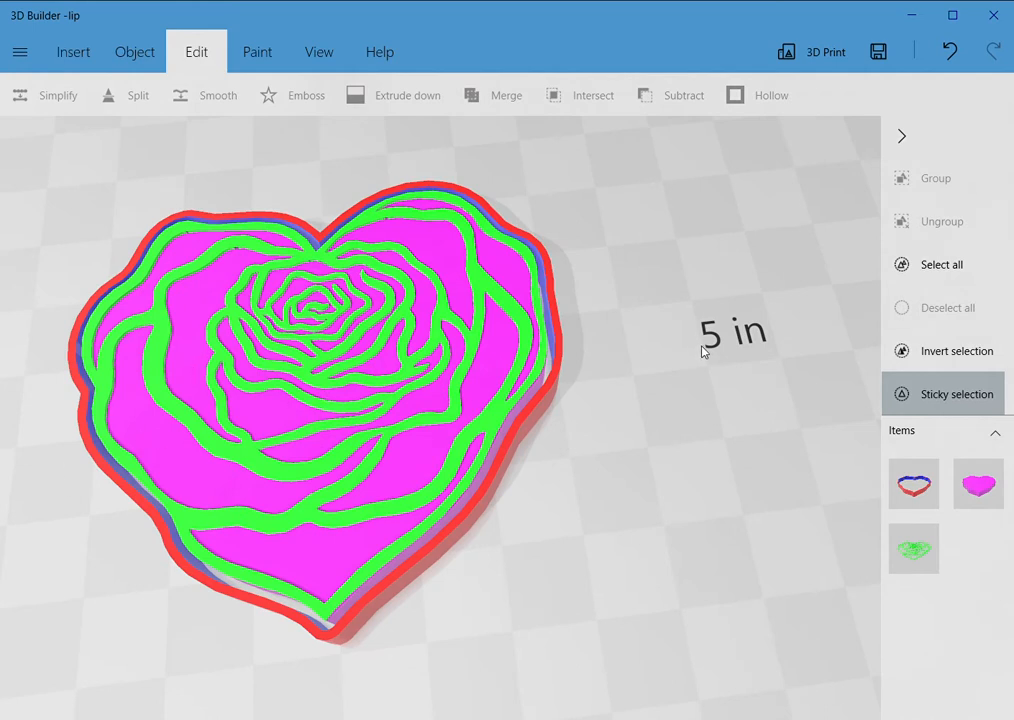
left_click_drag(705, 349, 716, 212)
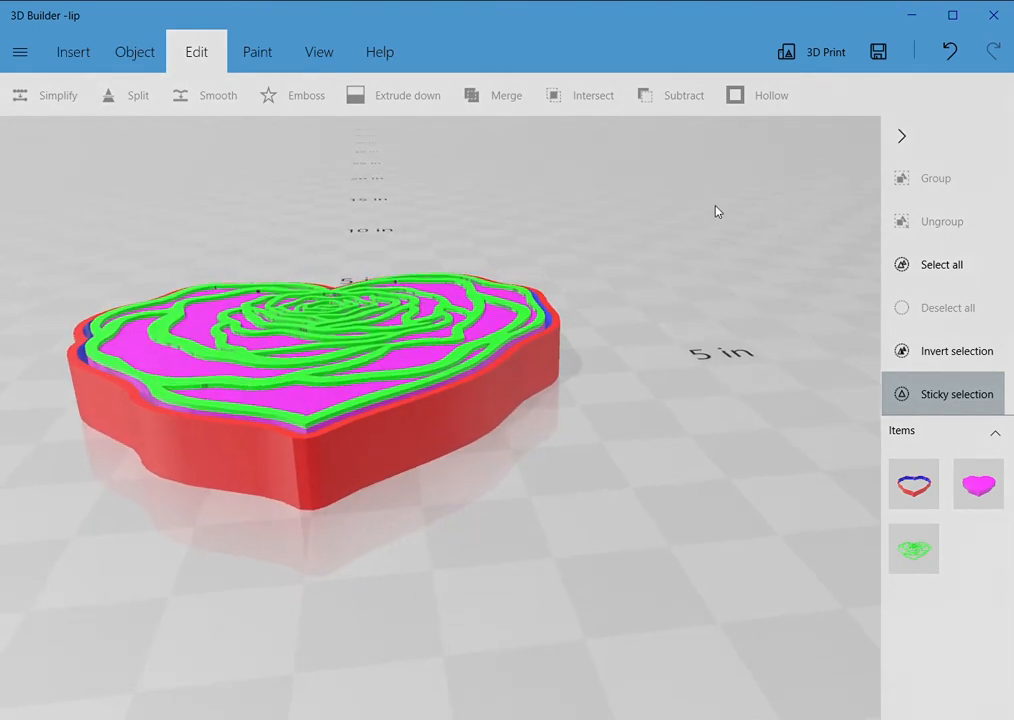
left_click_drag(713, 210, 699, 284)
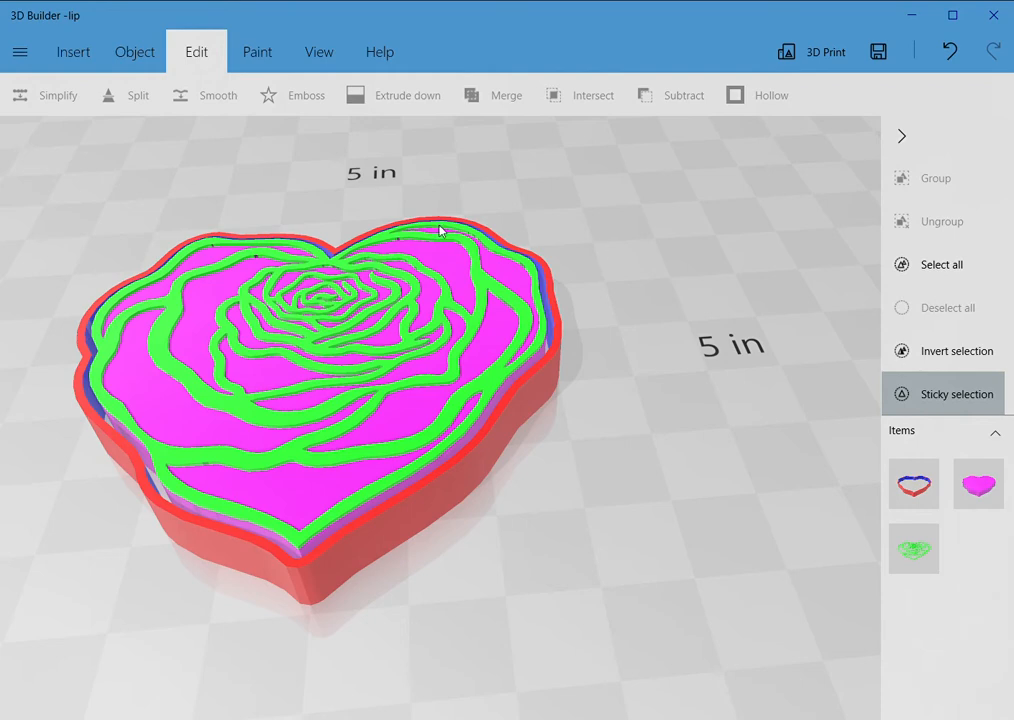
Sink the green rose slightly into the magenta heart so it sits level with the heart's top face.
left_click(907, 557)
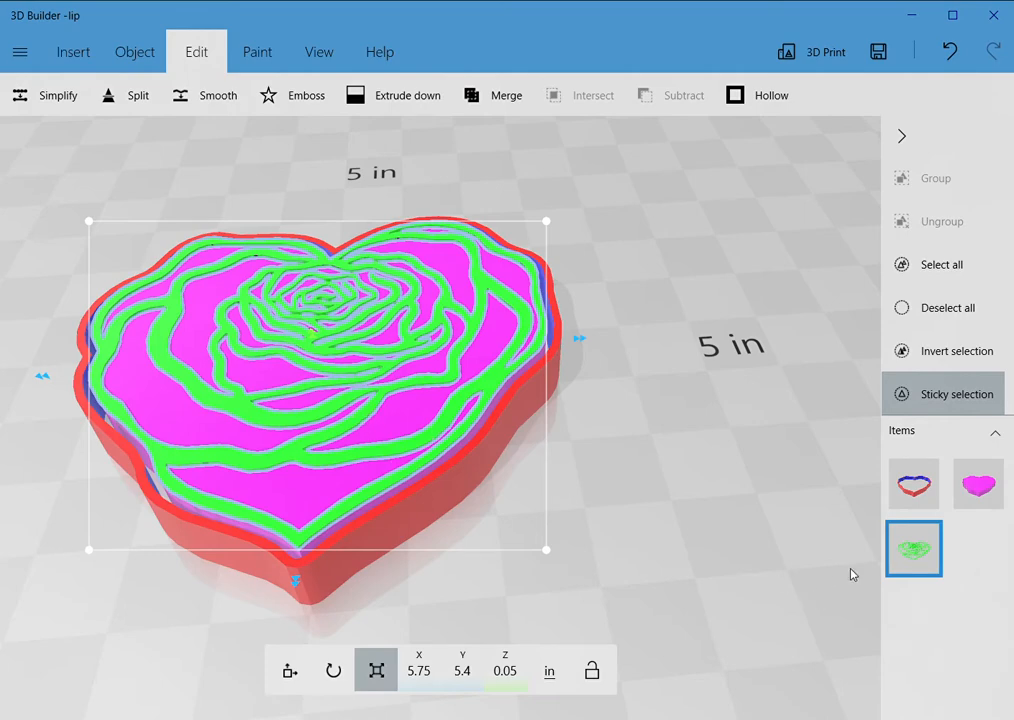
left_click_drag(786, 507, 774, 437)
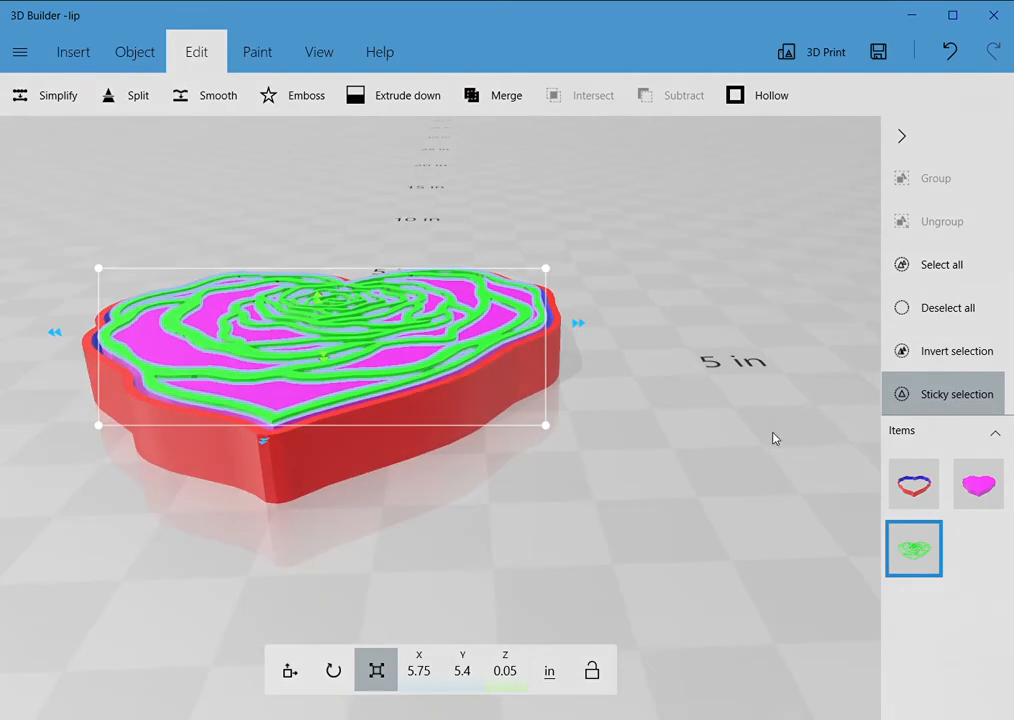
mouse_move(394, 328)
right_mouse_down()
mouse_move(389, 303)
mouse_move(387, 345)
mouse_move(387, 335)
right_mouse_up()
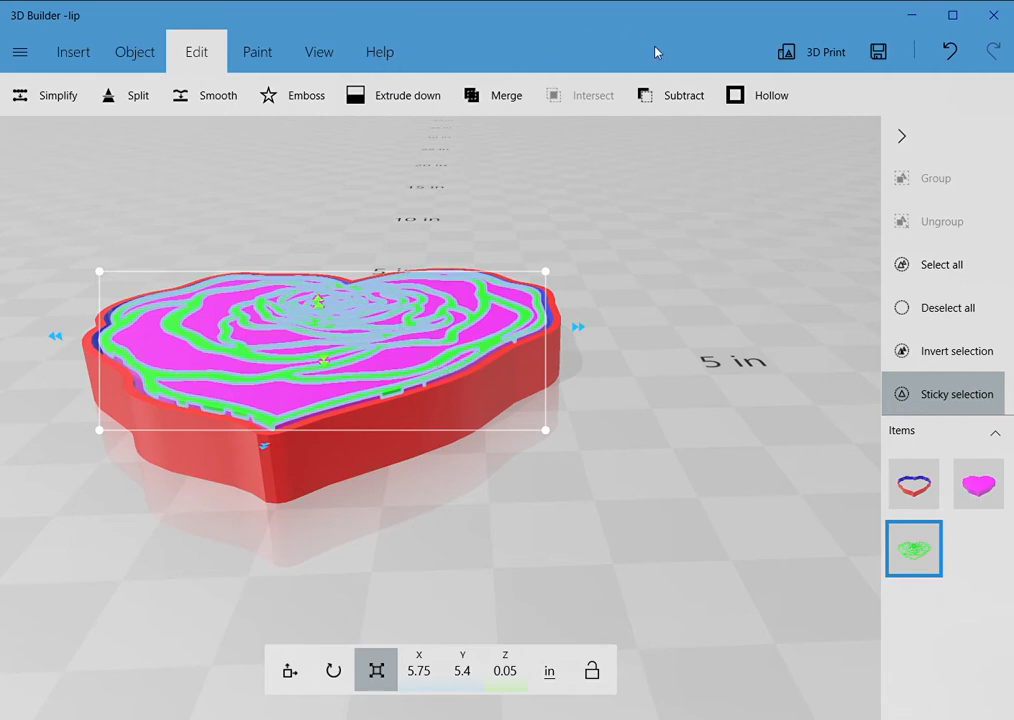
Raise the green rose to a Z position of 1.12 in and return it to 0.7 in within the heart.
left_click(978, 492)
left_click(980, 516)
left_click(297, 665)
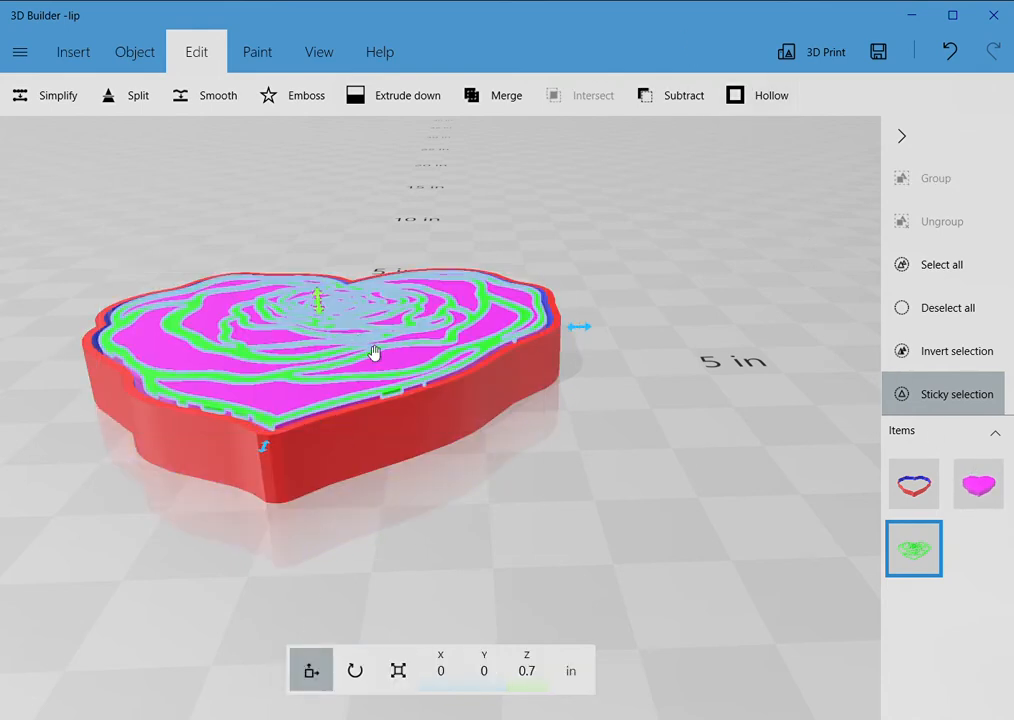
mouse_move(324, 301)
left_mouse_down()
mouse_move(333, 199)
mouse_move(316, 299)
mouse_move(314, 283)
left_mouse_up()
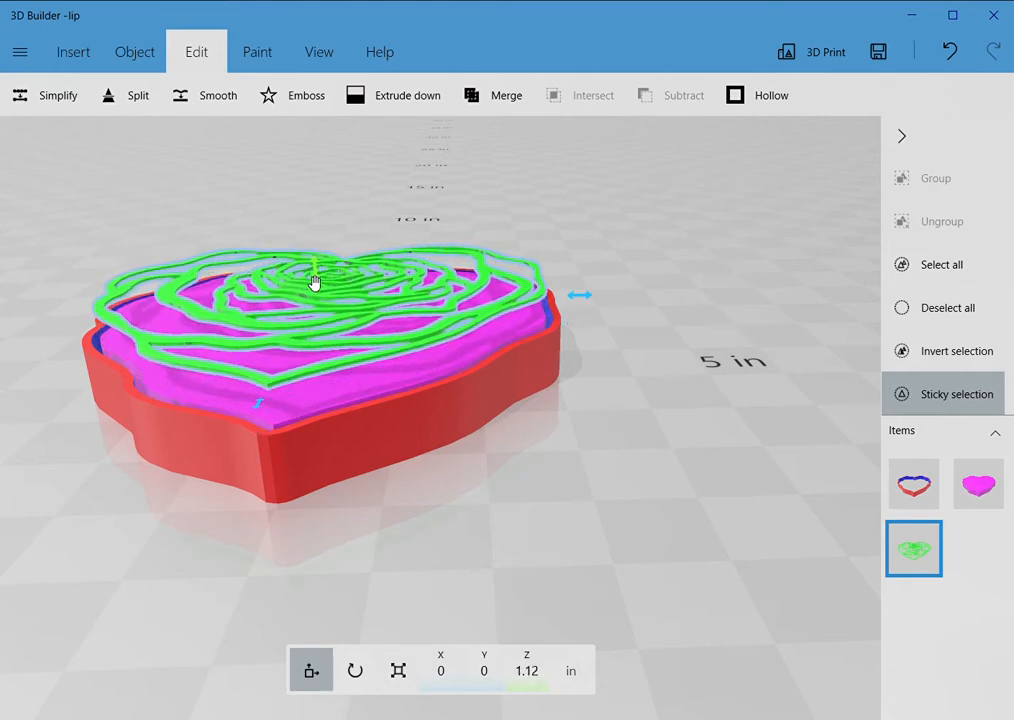
left_click_drag(318, 270, 317, 300)
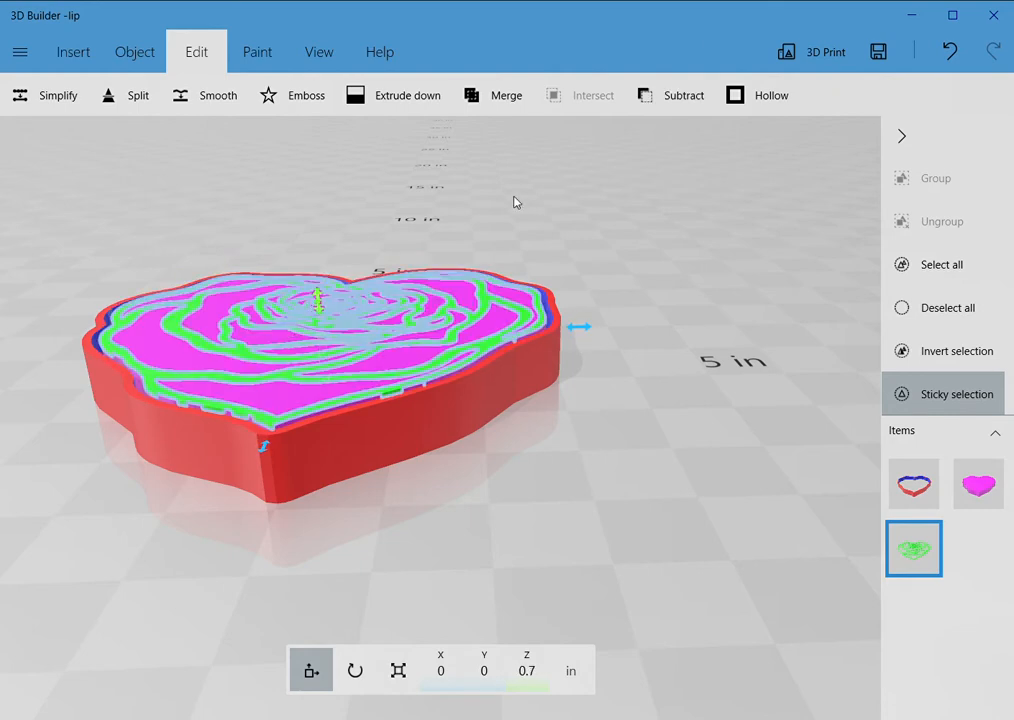
Subtract the green rose from the magenta heart to engrave its outline into the top face.
left_click(672, 99)
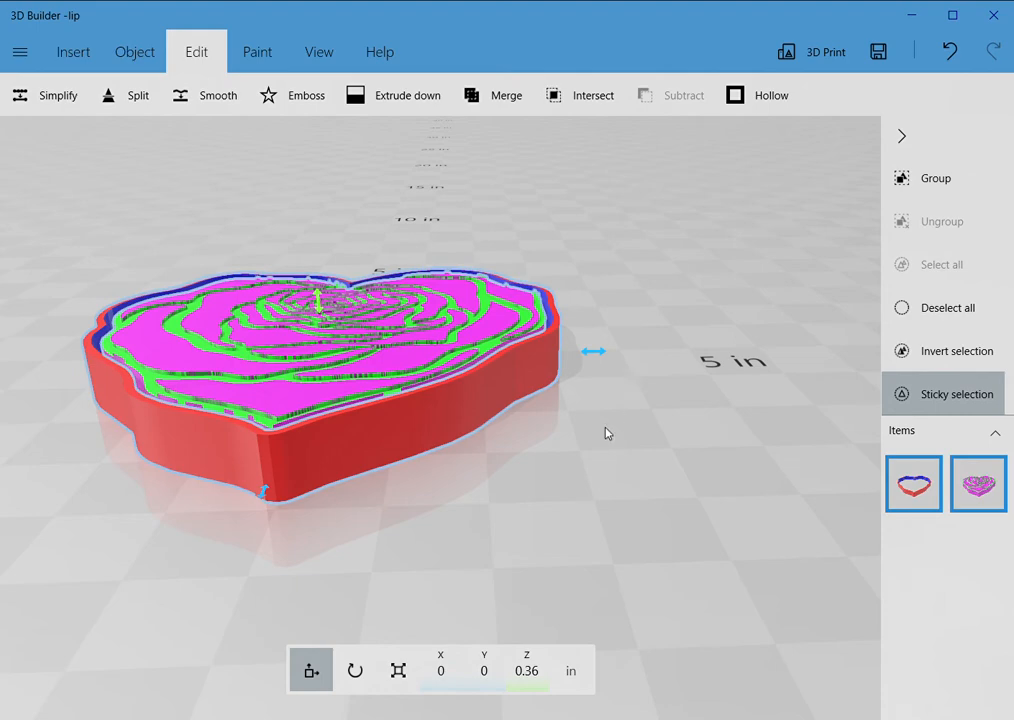
left_click_drag(620, 403, 638, 519)
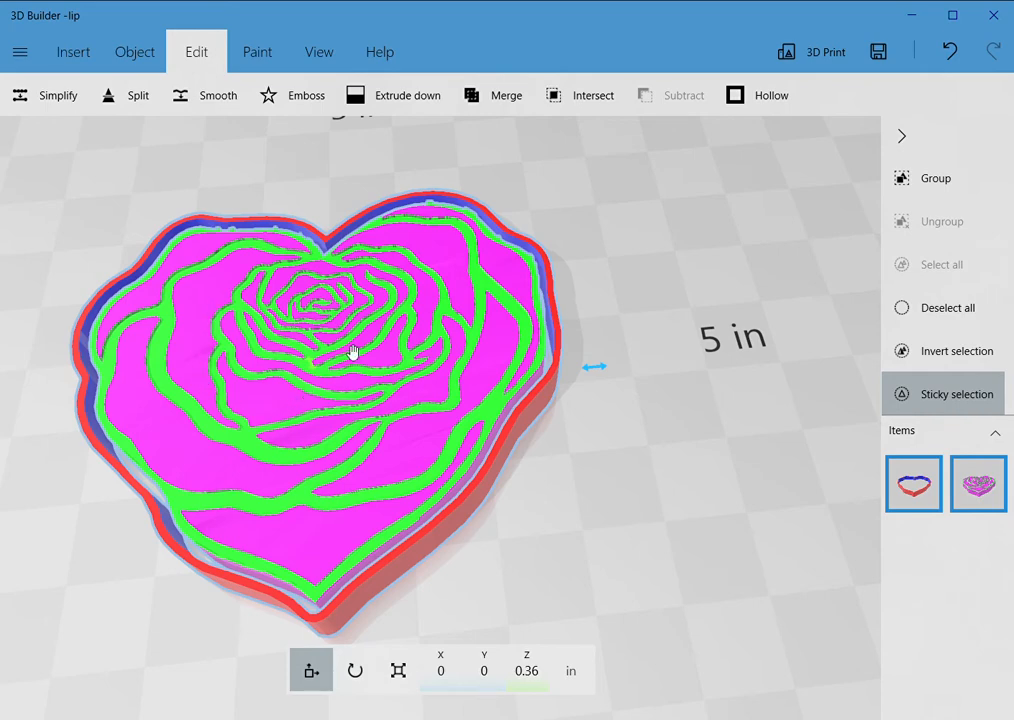
left_click_drag(650, 288, 646, 143)
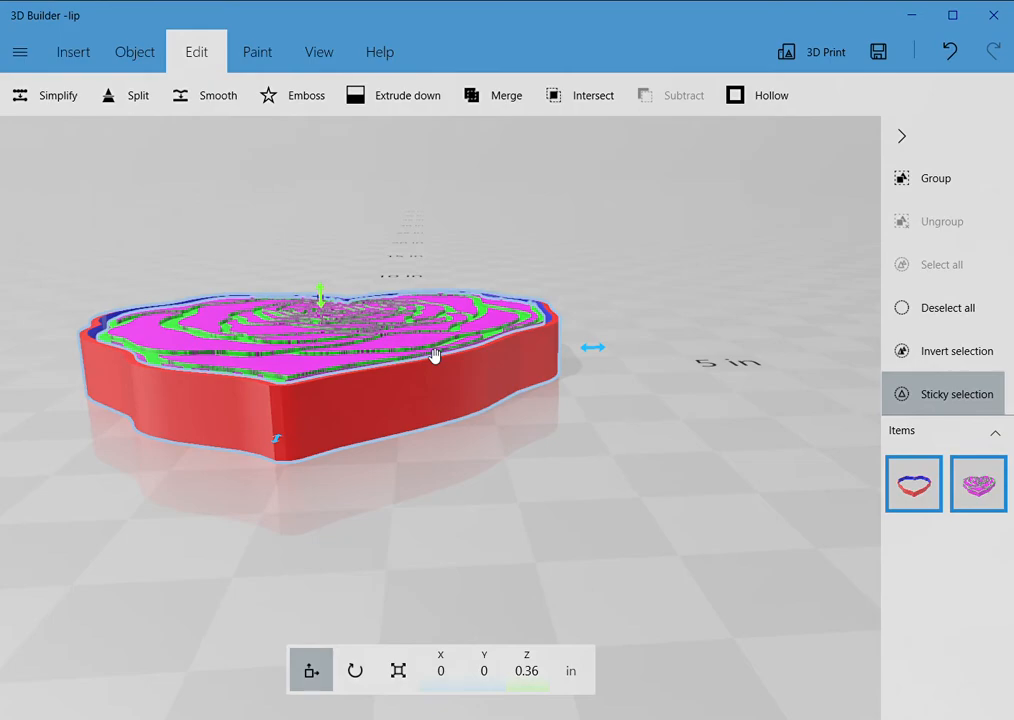
Examine the engraved rose grooves and the surrounding lip up close, from the side and from above.
scroll(434, 354, "up", 5)
left_click_drag(724, 204, 684, 192)
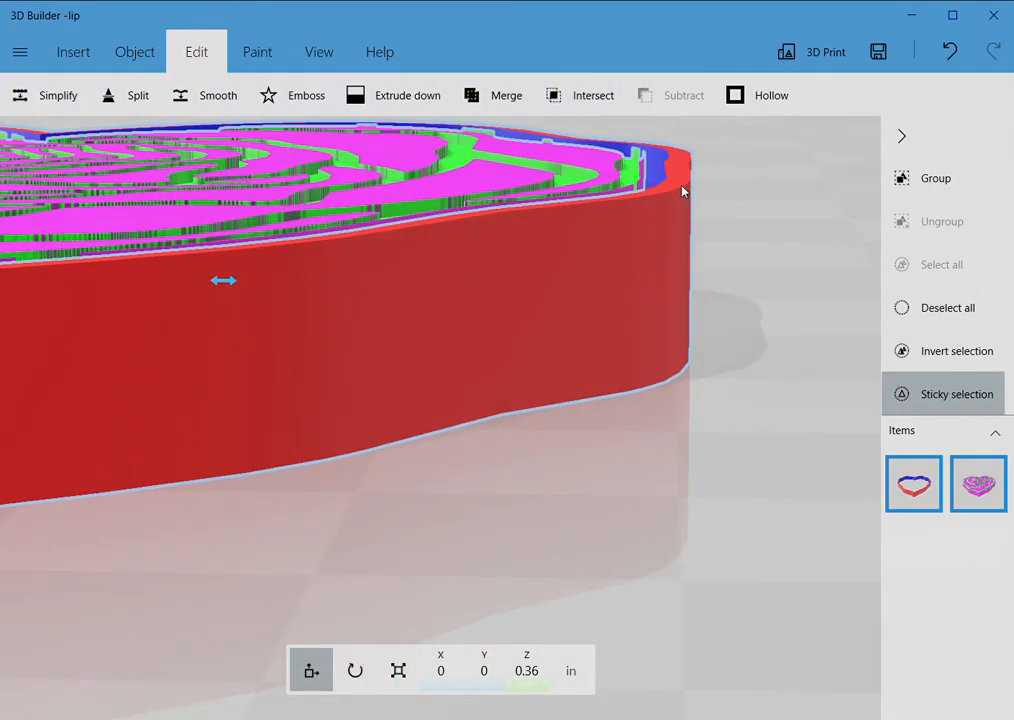
left_click_drag(743, 222, 757, 248)
scroll(749, 274, "down", 2)
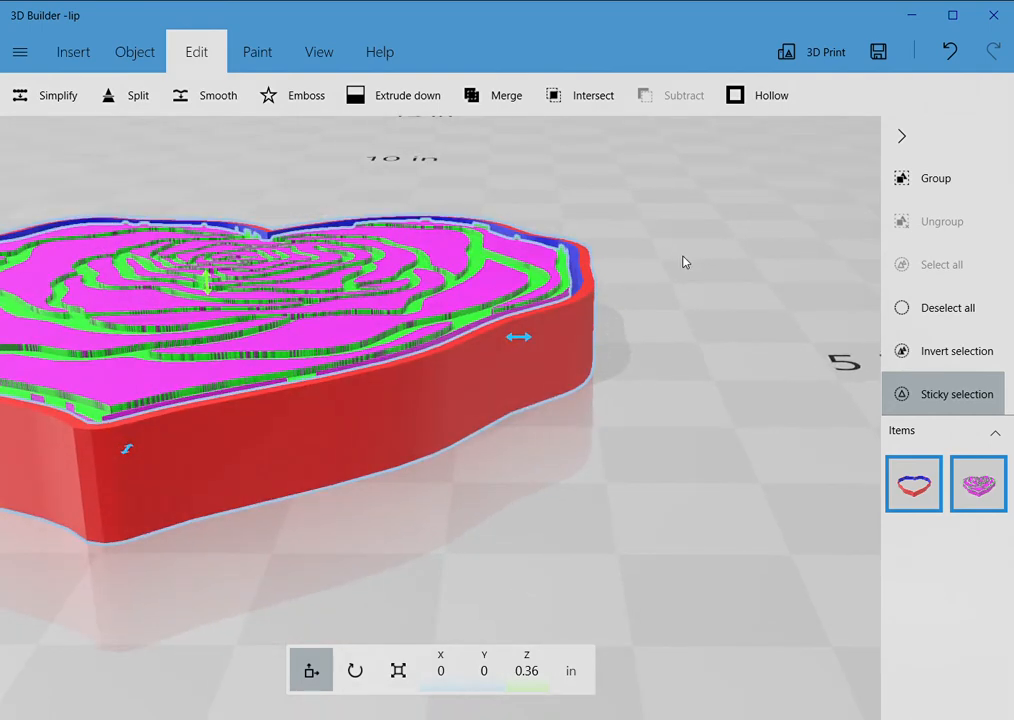
scroll(684, 261, "down", 2)
left_click_drag(683, 260, 678, 233)
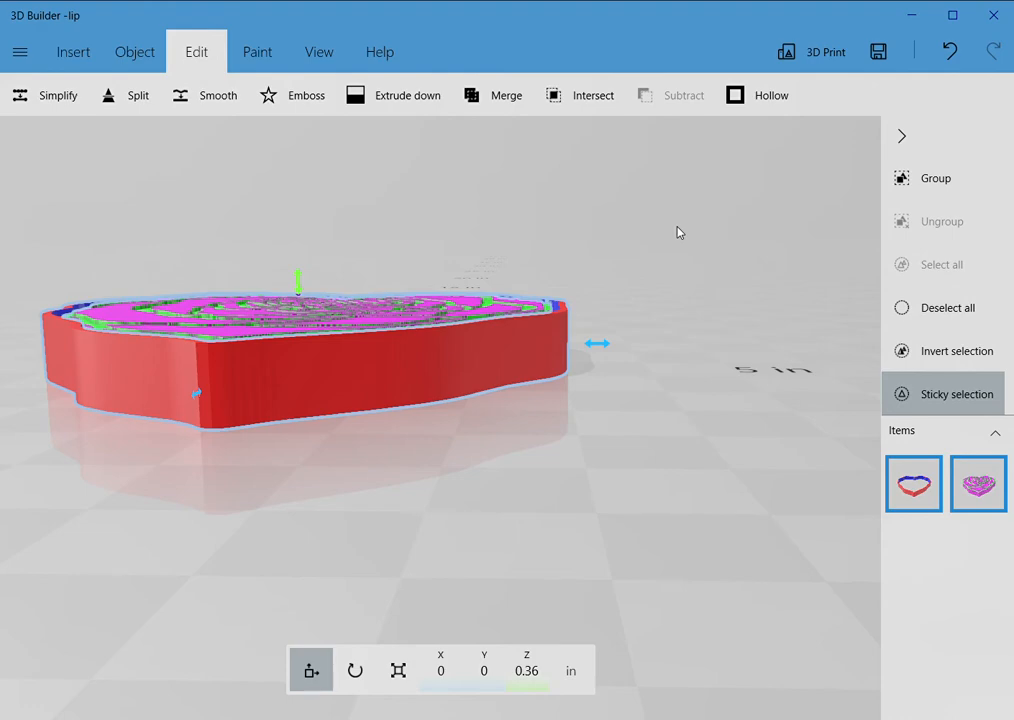
left_click_drag(679, 232, 703, 300)
scroll(574, 330, "down", 2)
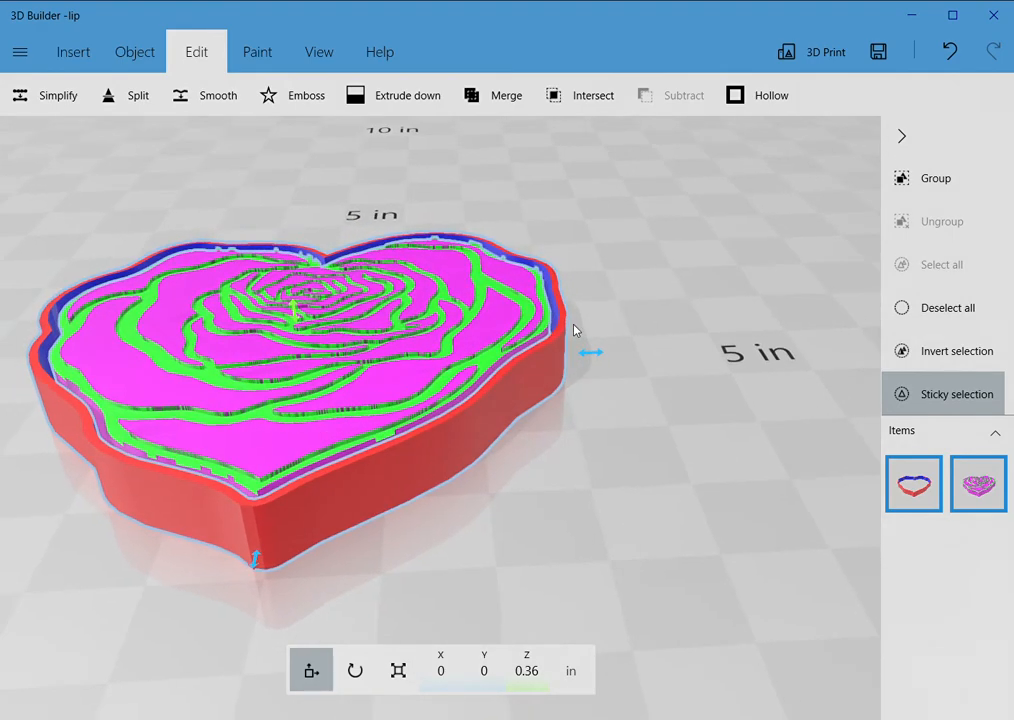
Check the lip ring and the engraved heart as separate pieces, selecting each alone and both together.
scroll(670, 335, "up", 2)
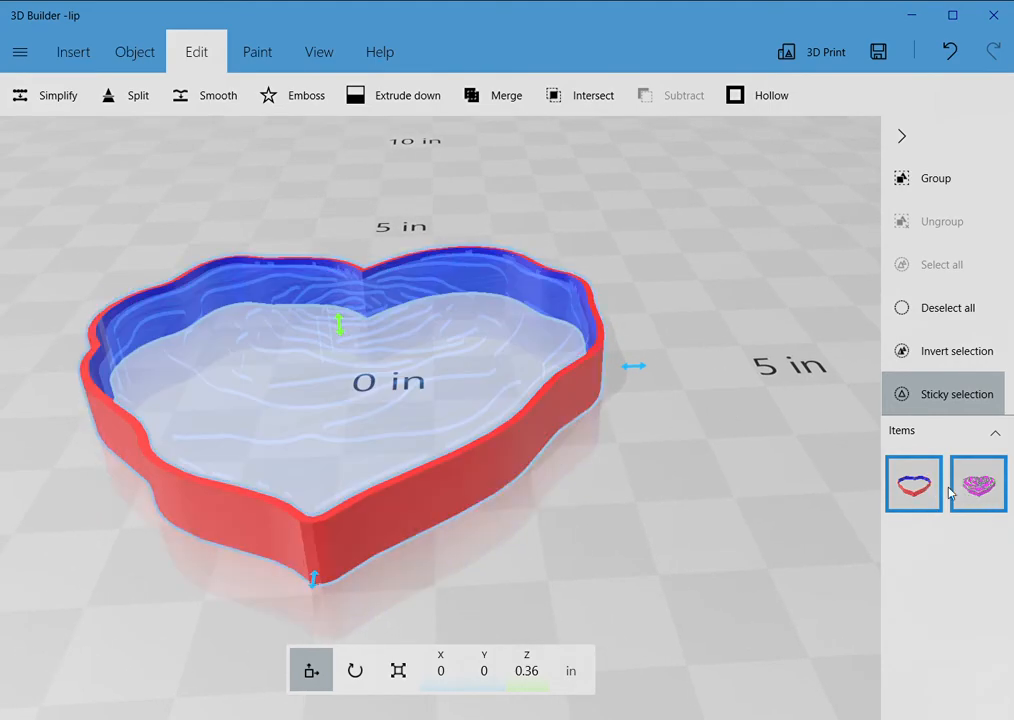
left_click(979, 495)
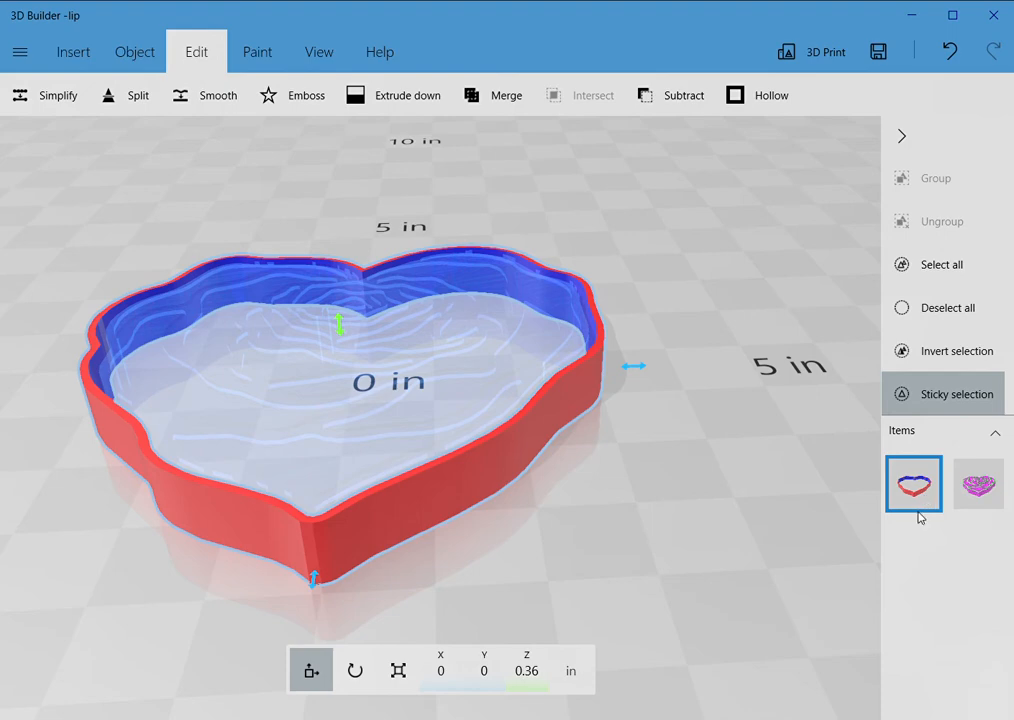
left_click(967, 498)
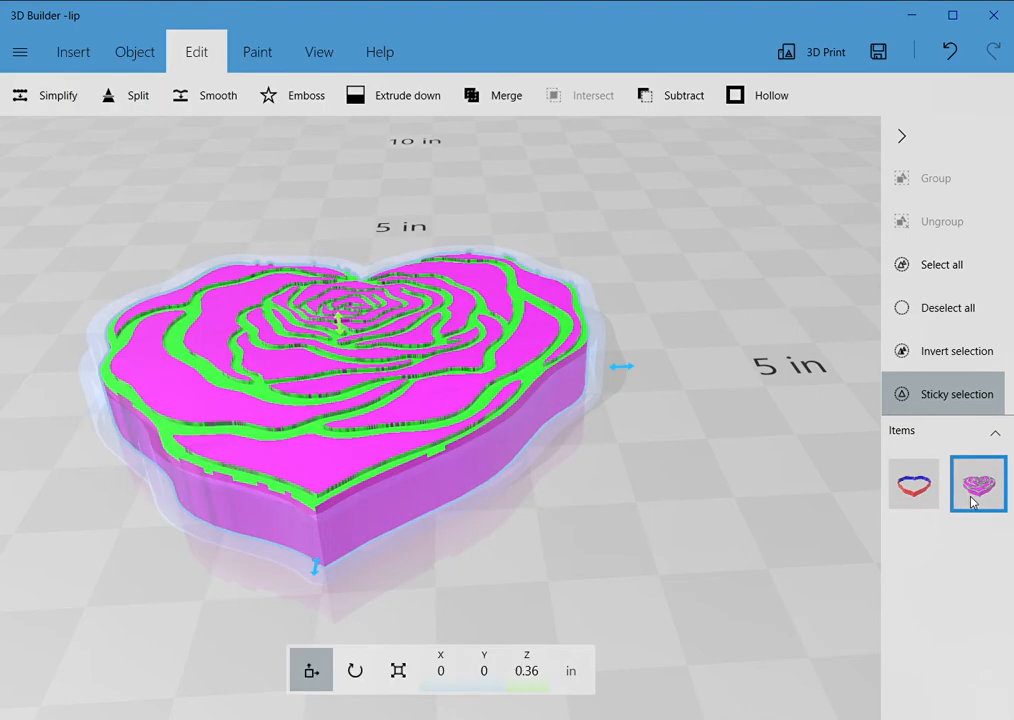
left_click(913, 485)
right_click_drag(638, 453, 681, 453)
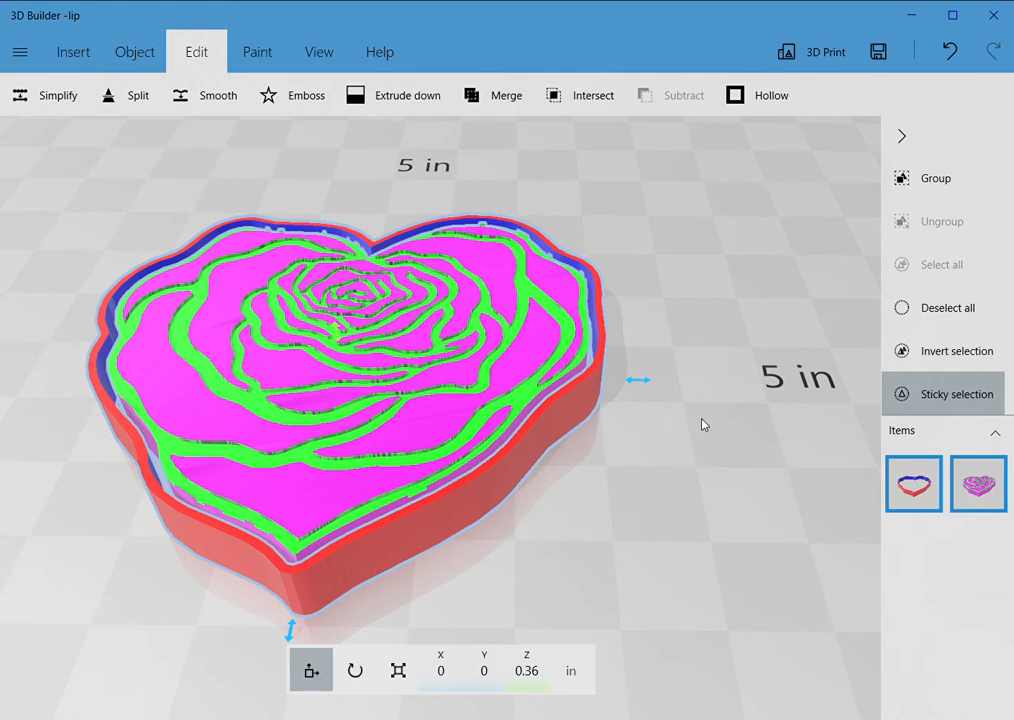
Clear the workspace by selecting and deleting both the lip ring and the engraved magenta heart.
left_click_drag(702, 419, 726, 400)
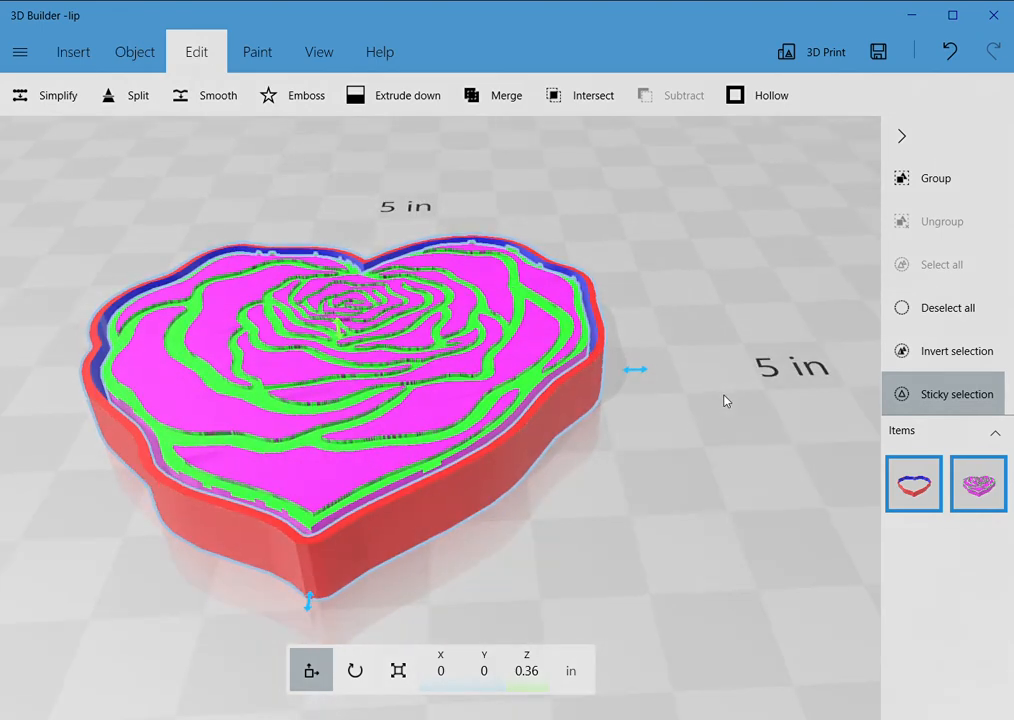
left_click(878, 61)
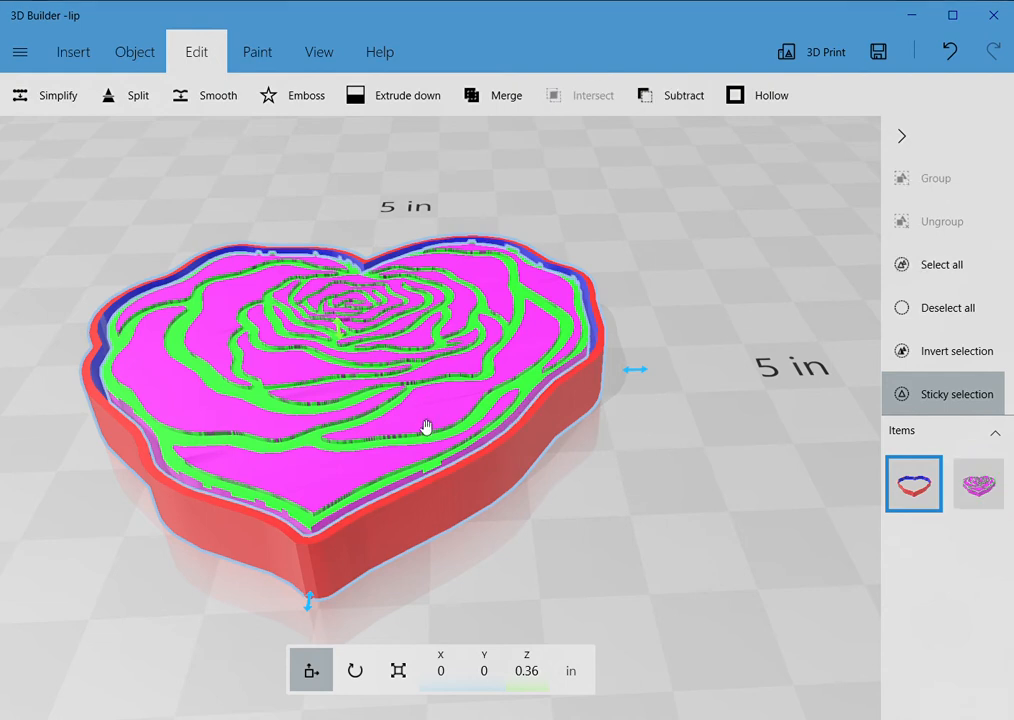
left_click(75, 60)
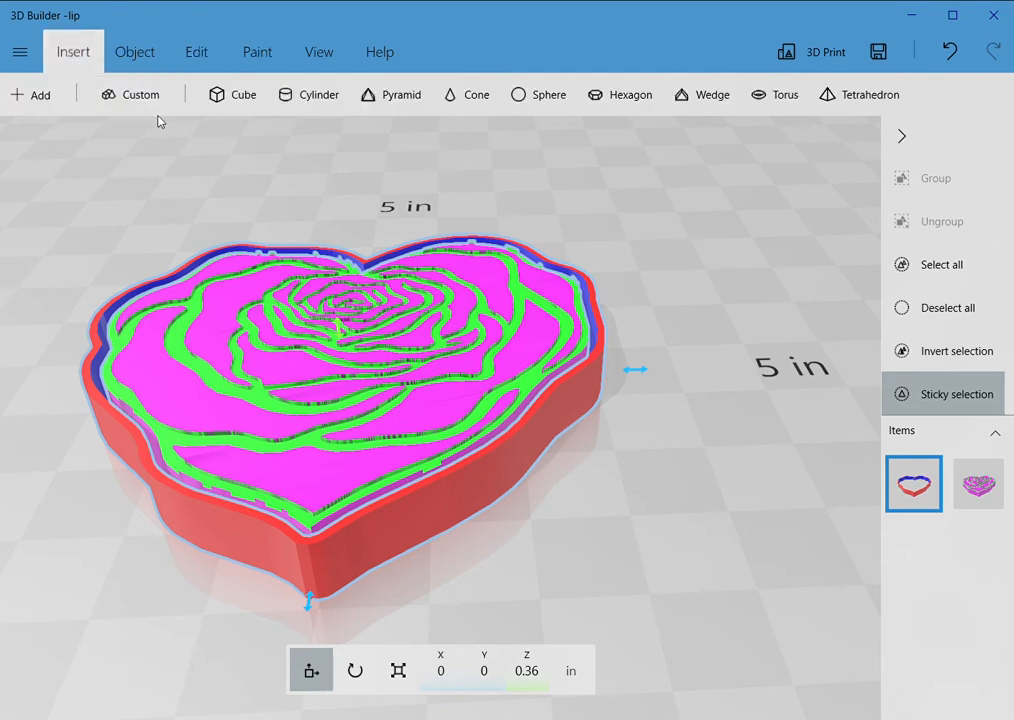
left_click(135, 55)
key("ctrl+a")
left_click(367, 104)
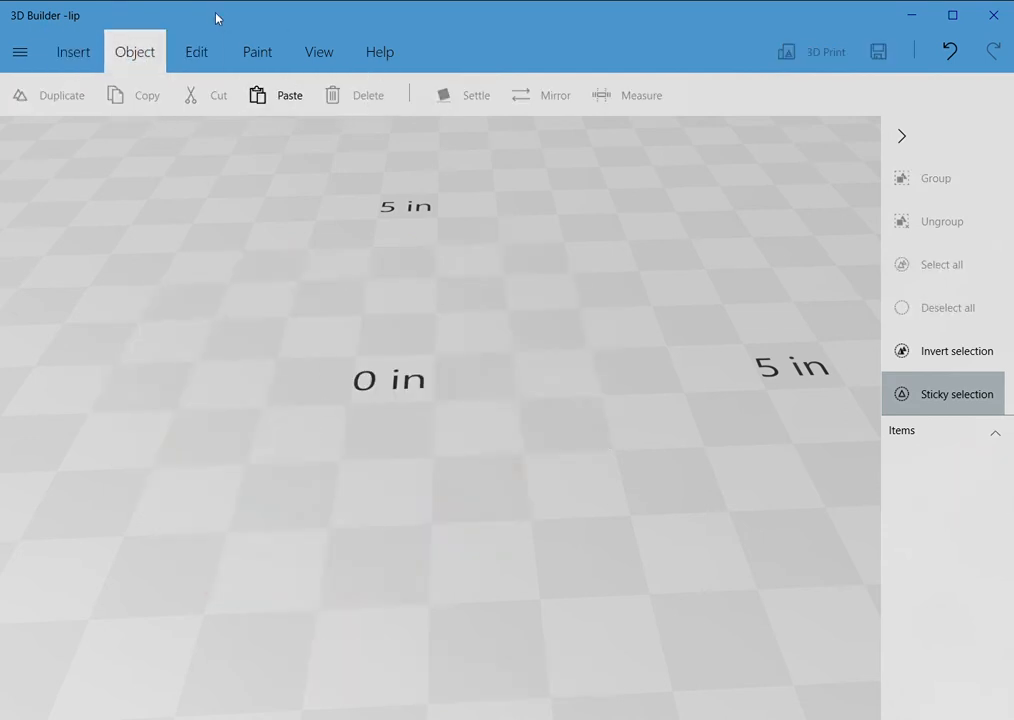
Import the recent red heart image and blue heart image as separate solids using the Contour method.
left_click(71, 55)
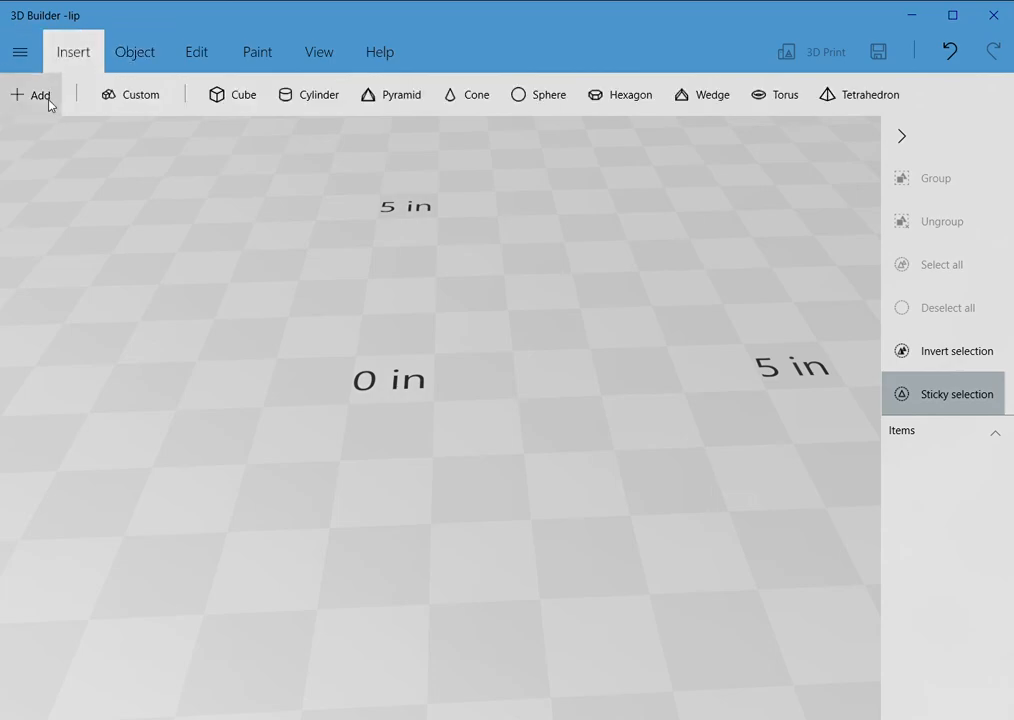
left_click(40, 95)
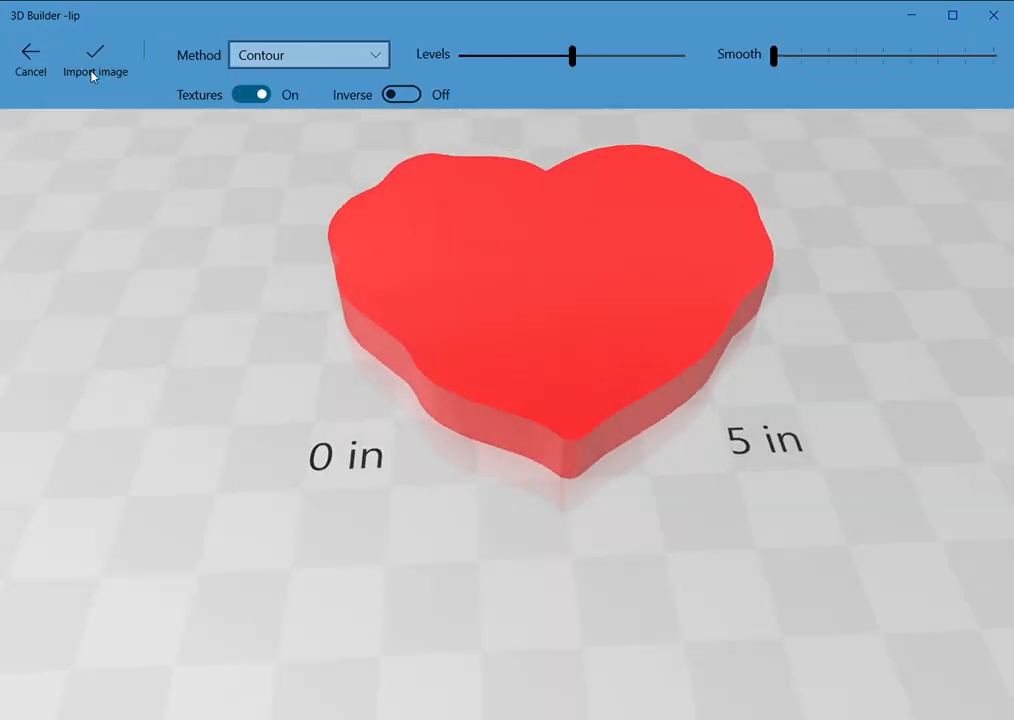
left_click(94, 72)
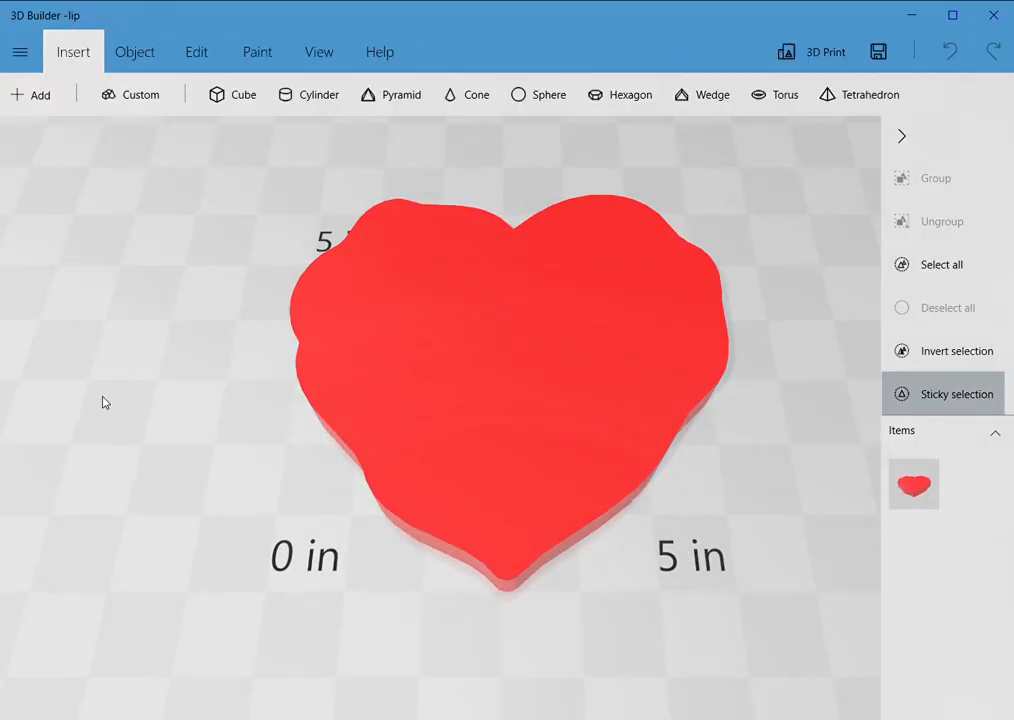
left_click(33, 99)
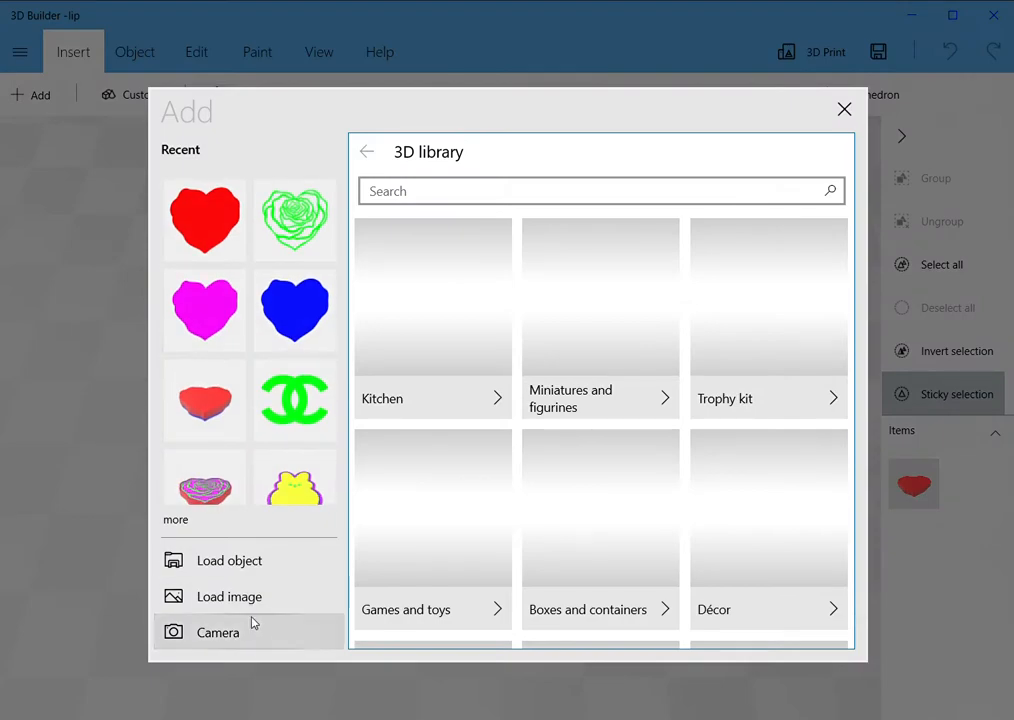
left_click(287, 333)
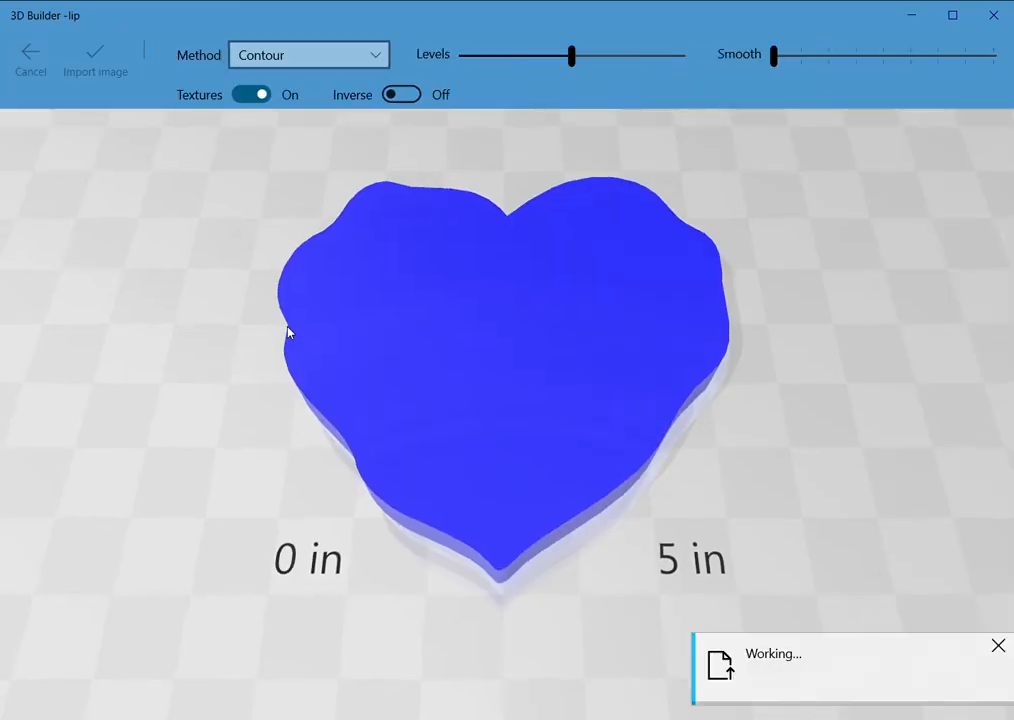
left_click(94, 70)
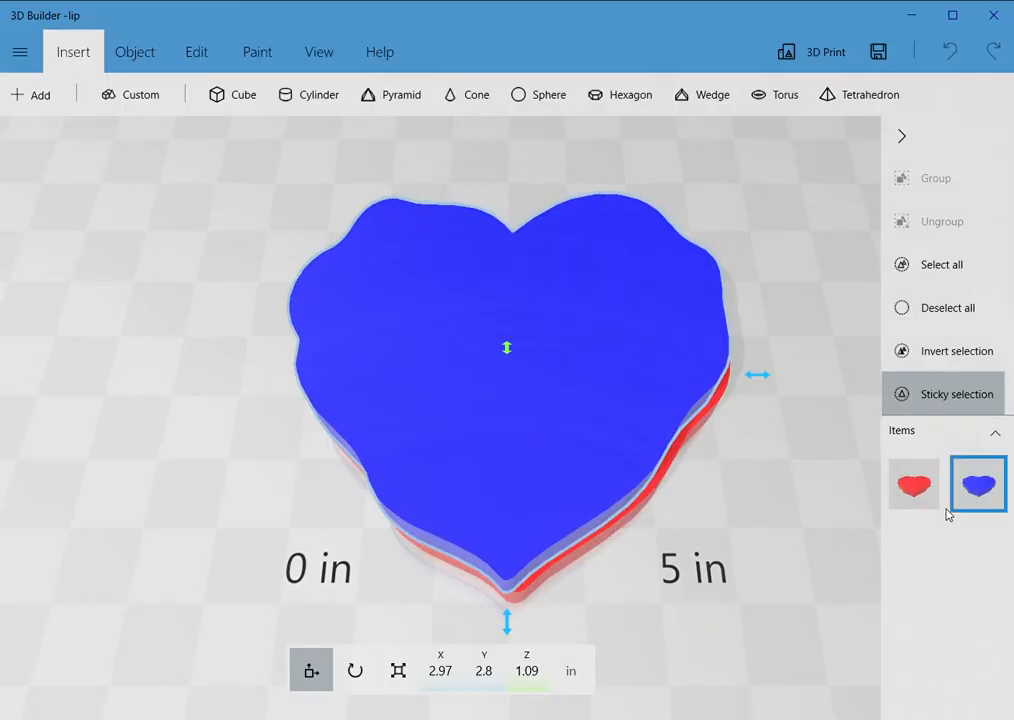
Set the blue heart's position to X 0, Y 0, Z 0 and settle it on the ground.
left_click(441, 673)
type("0")
key("Return")
left_click(484, 671)
type("0")
key("Return")
left_click(509, 681)
type("0")
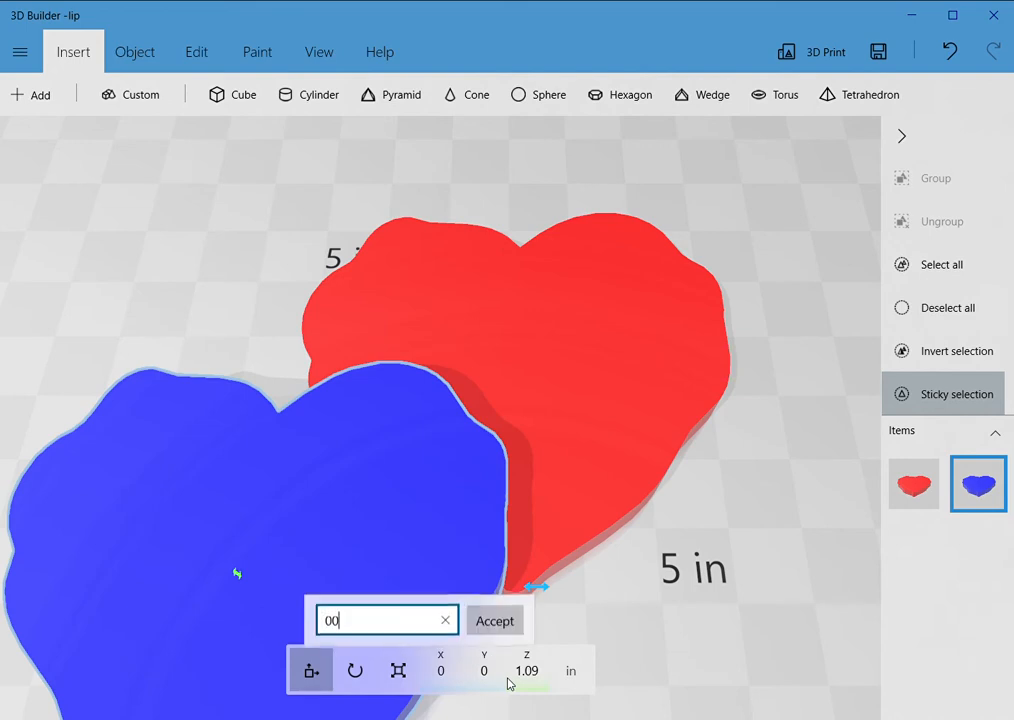
key("Return")
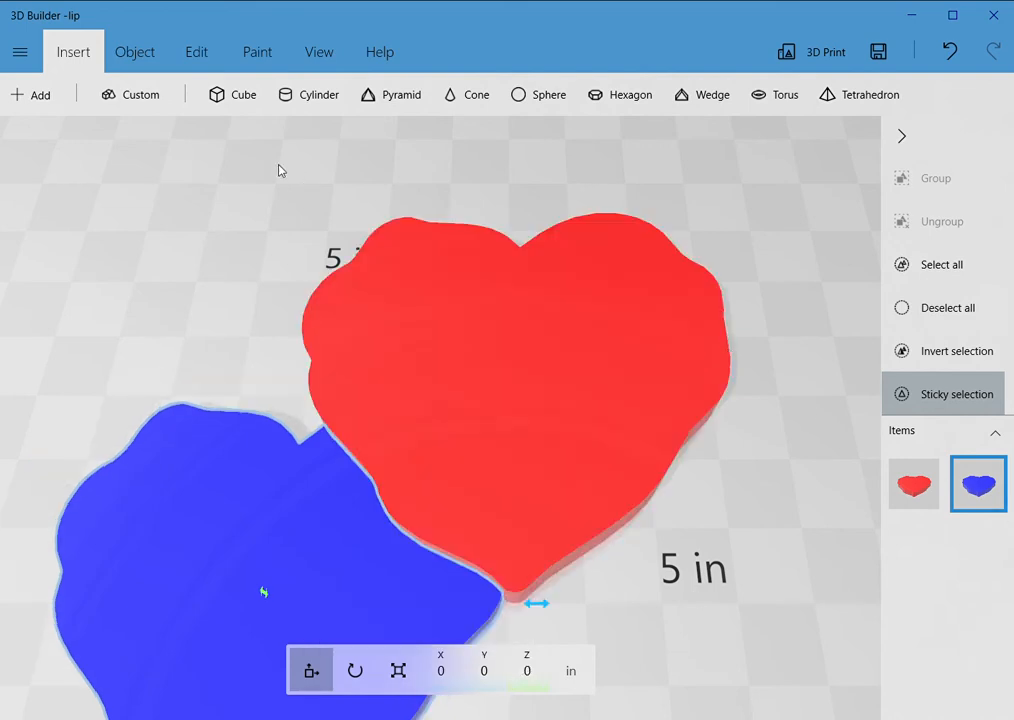
left_click(150, 50)
left_click(486, 100)
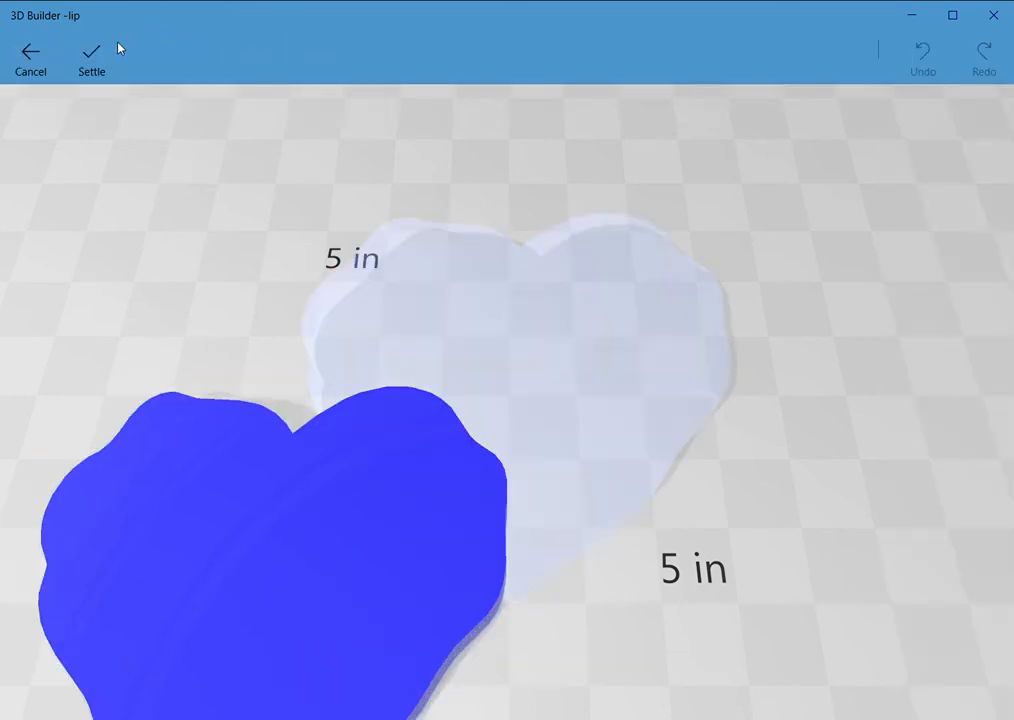
left_click(95, 60)
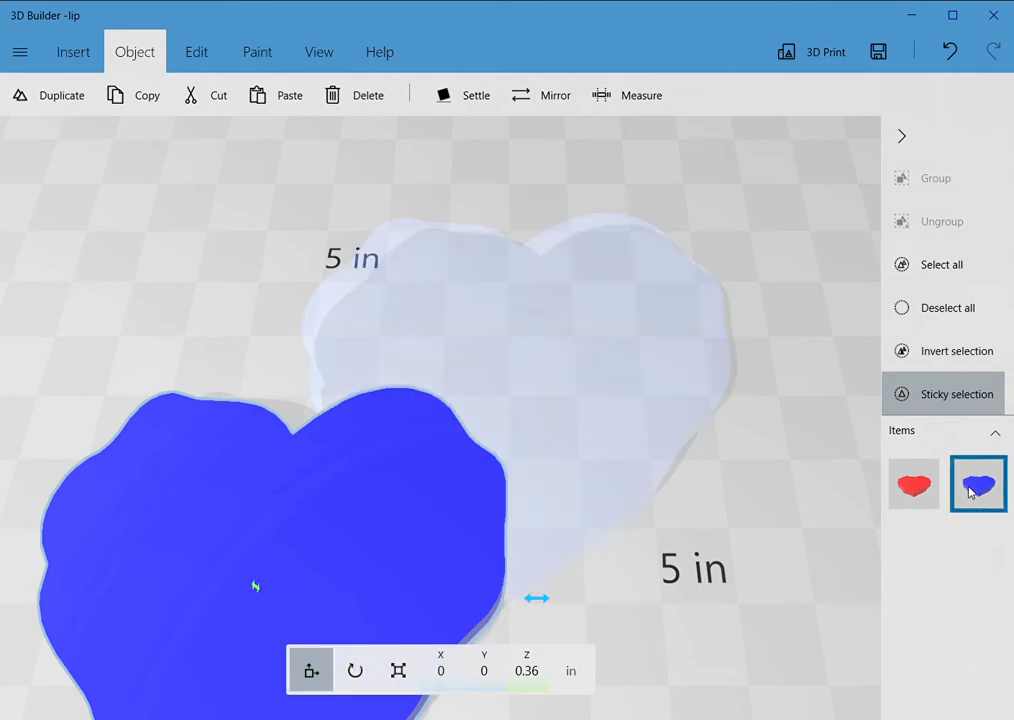
Select the red heart, set its position to X 0, Y 0, Z 0 and settle it on the ground.
left_click(928, 488)
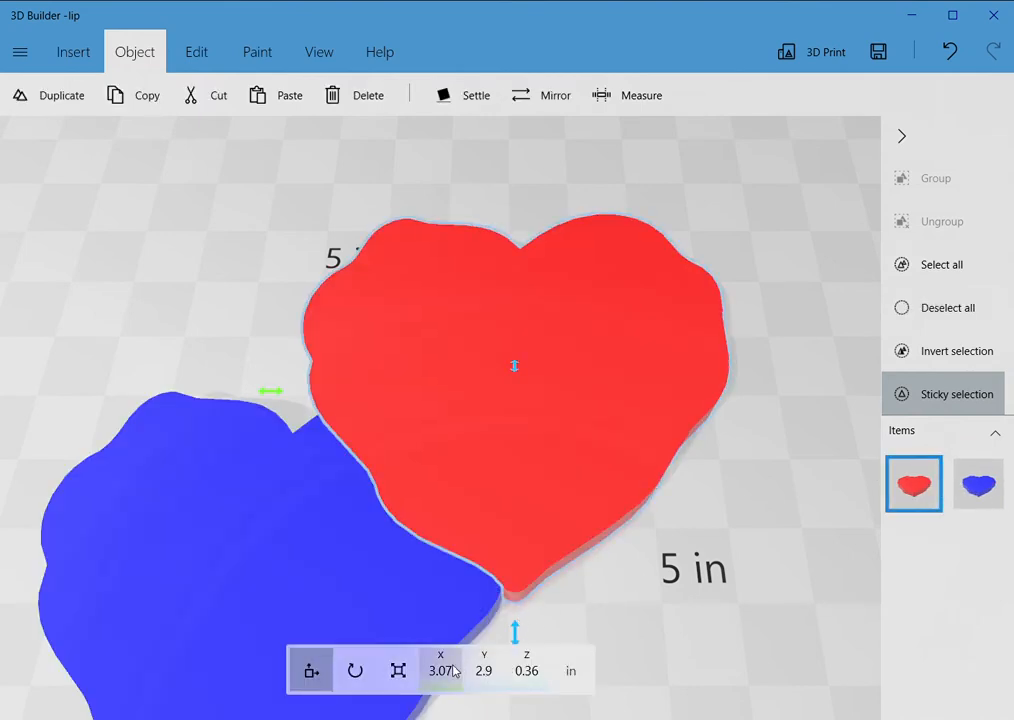
left_click(441, 671)
type("0")
key("Return")
left_click(480, 671)
type("0")
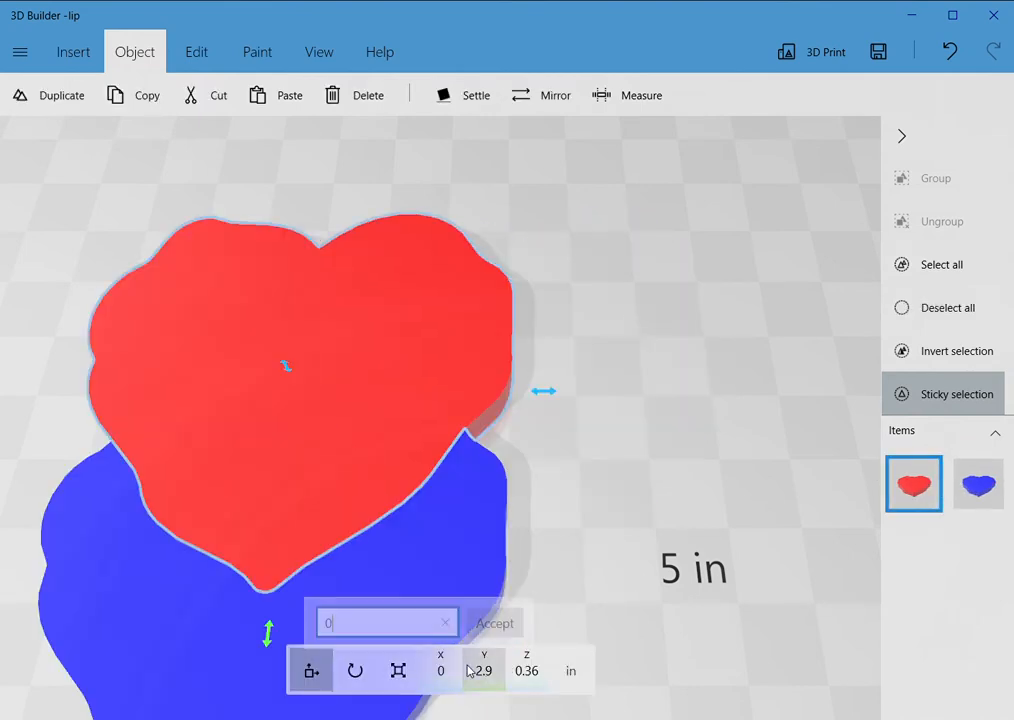
key("Return")
left_click(541, 672)
type("0")
key("Return")
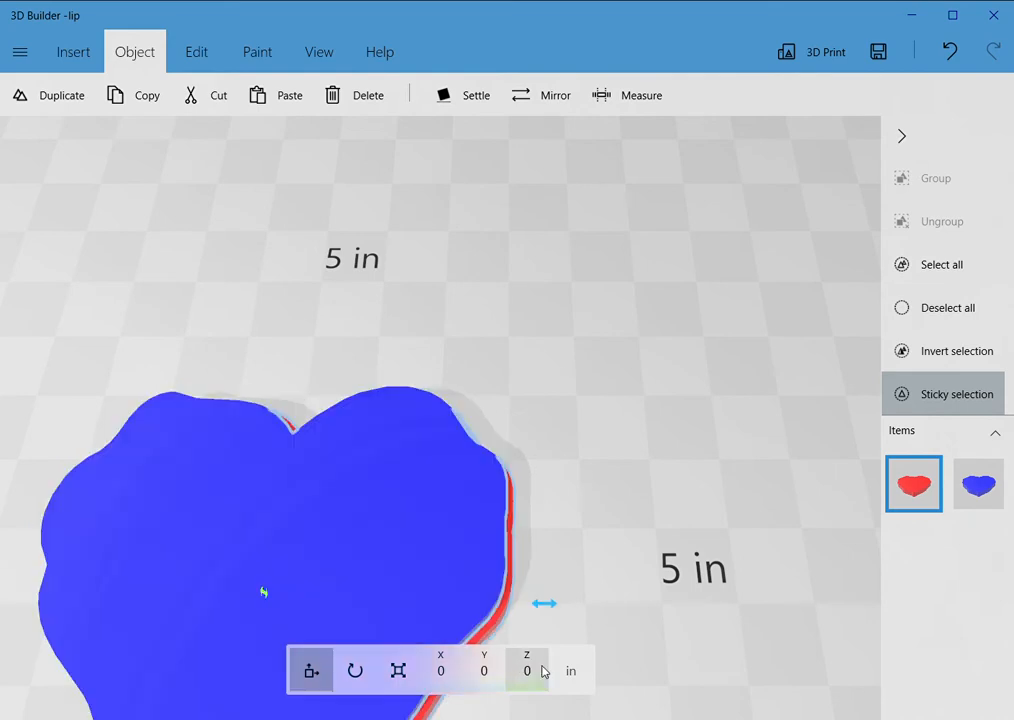
left_click(465, 105)
left_click(92, 58)
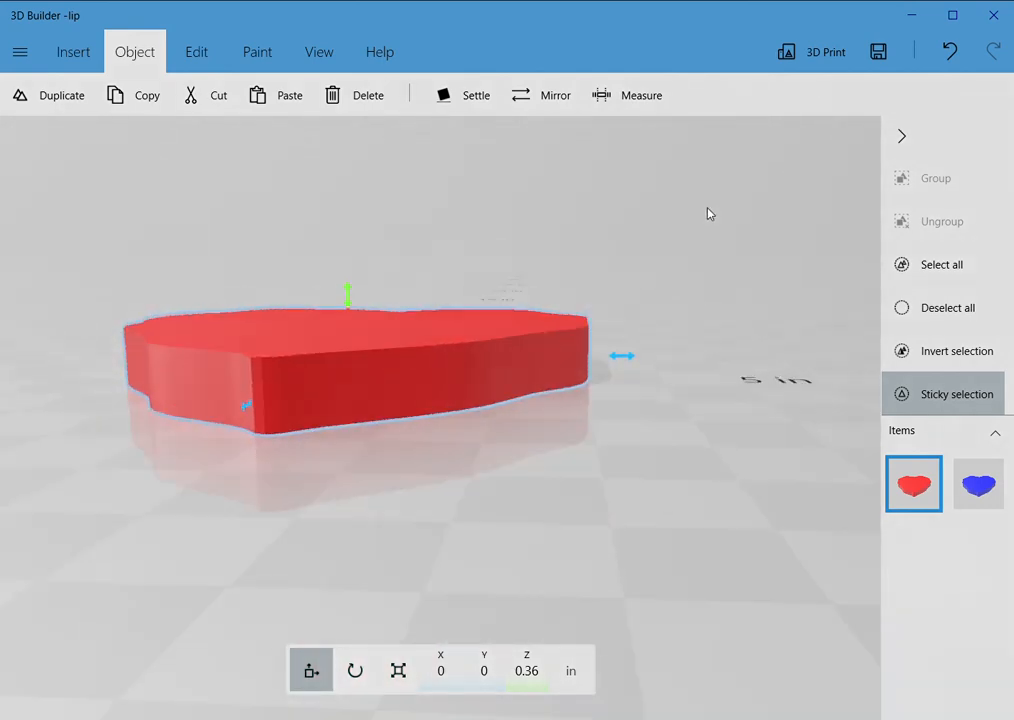
Make the blue heart the only selected object and view it nested in the red heart from a low angle.
left_click(978, 485)
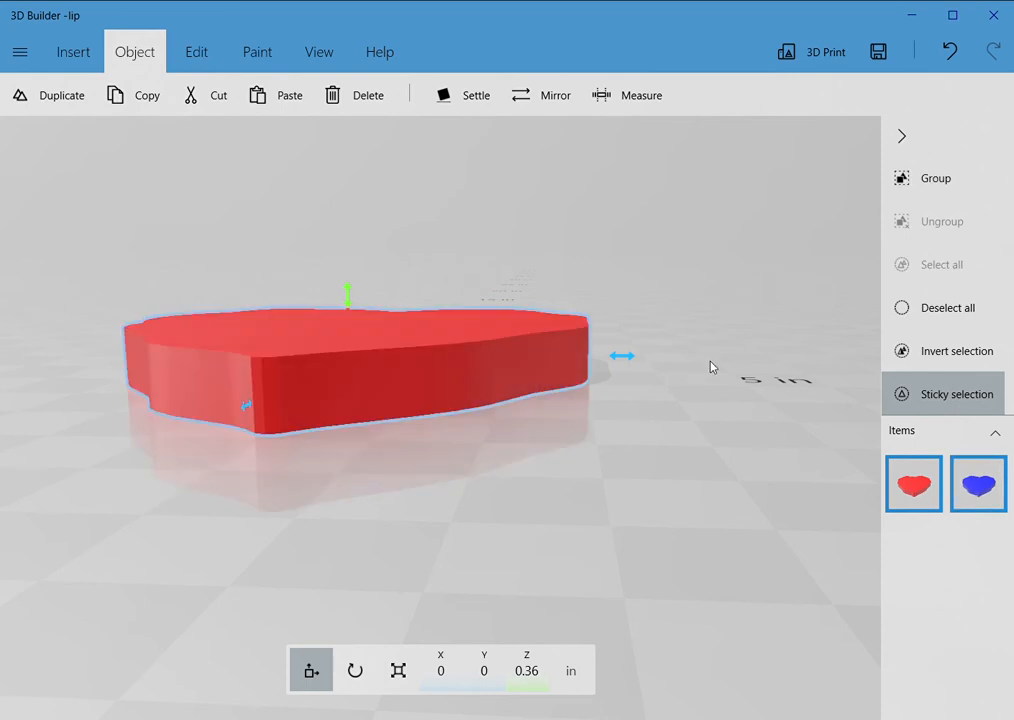
left_click(916, 490)
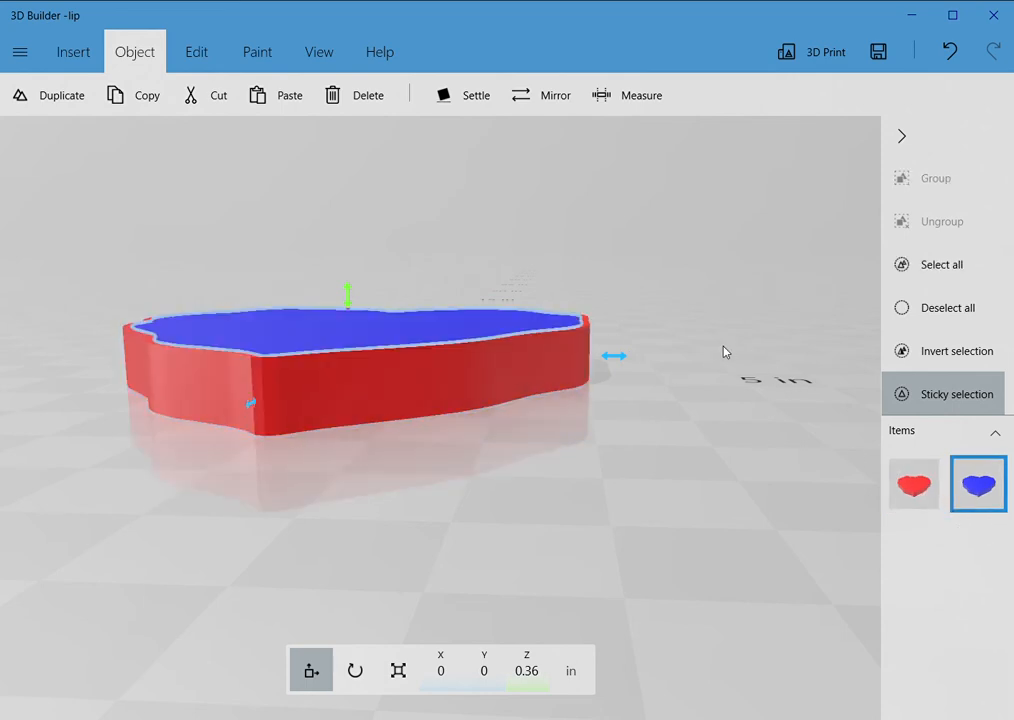
left_click_drag(717, 351, 722, 431)
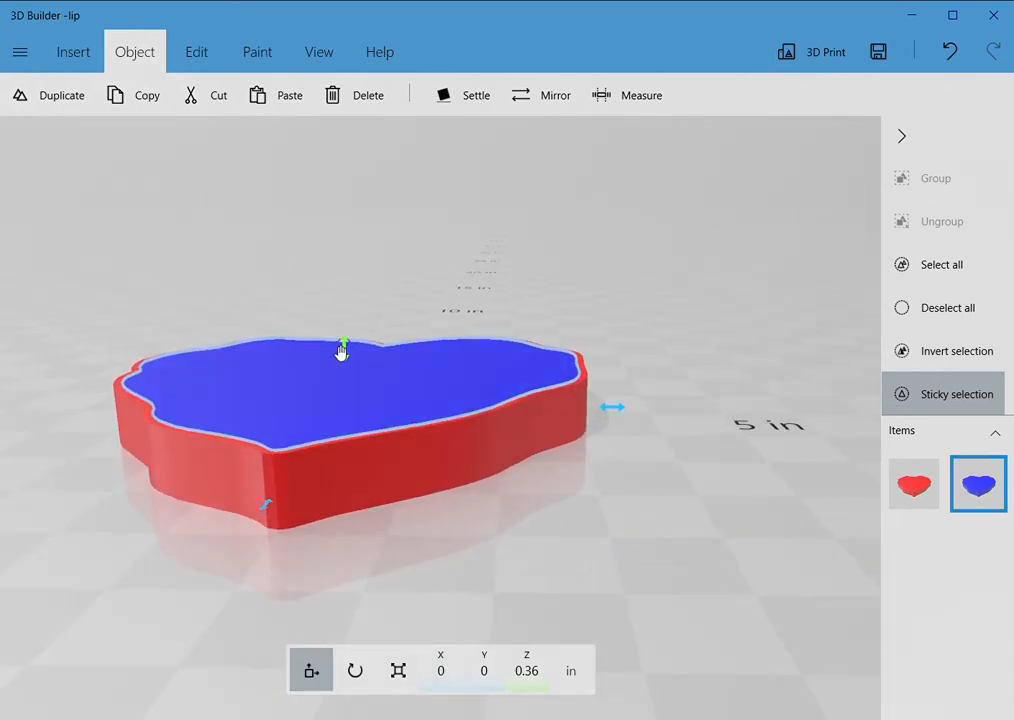
left_click(975, 482)
Try to reduce the blue heart's Z size to 0.1 in, and undo the change.
left_click(398, 670)
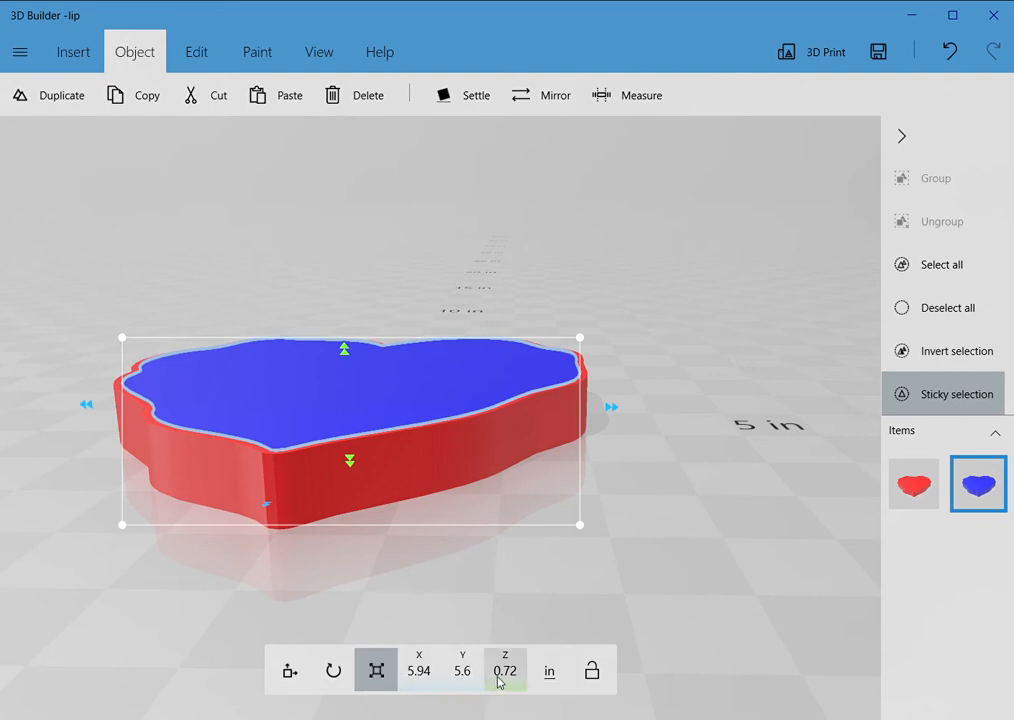
left_click(500, 680)
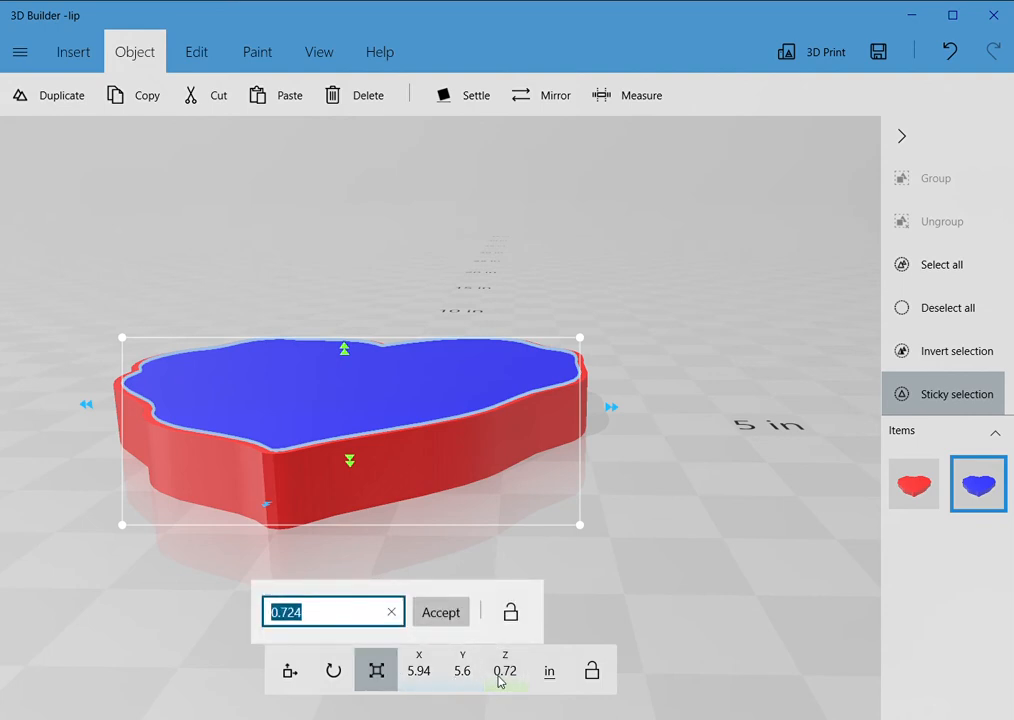
type(".1")
key("Return")
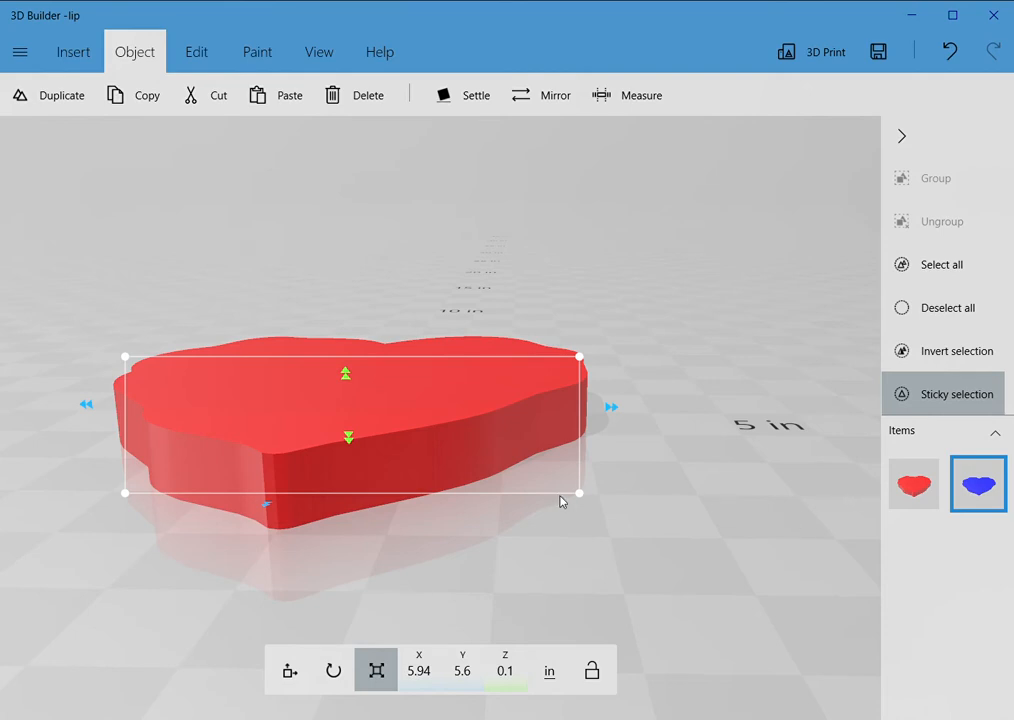
key("ctrl+z")
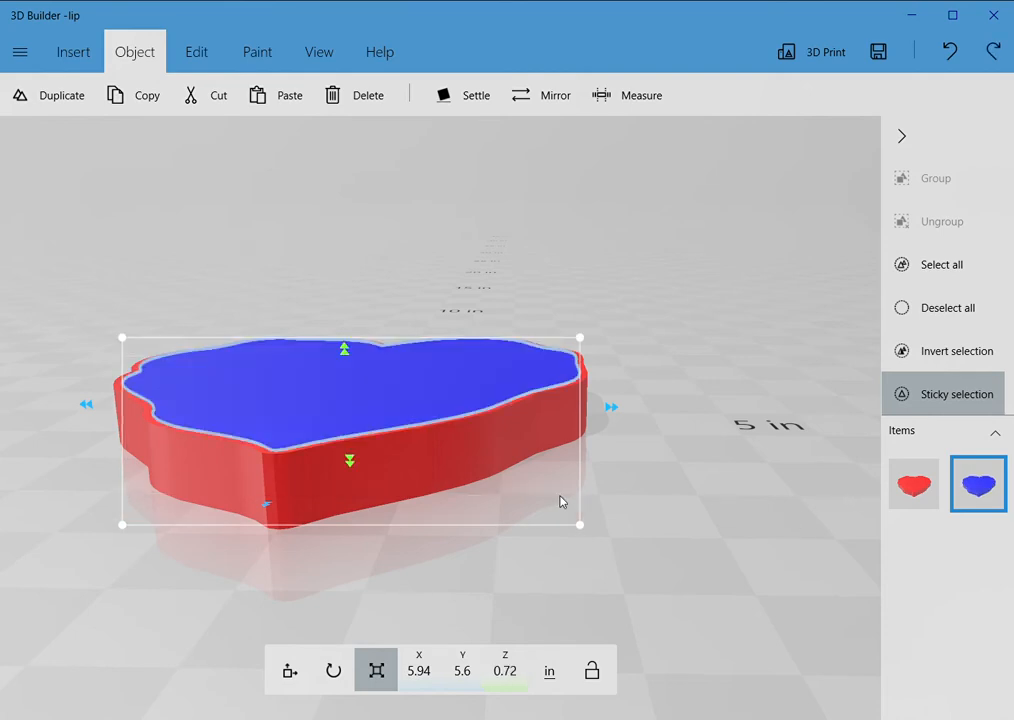
Stretch the blue heart vertically both upward and downward to a Z size of about 1.95 in, extending through the red heart.
left_click(278, 684)
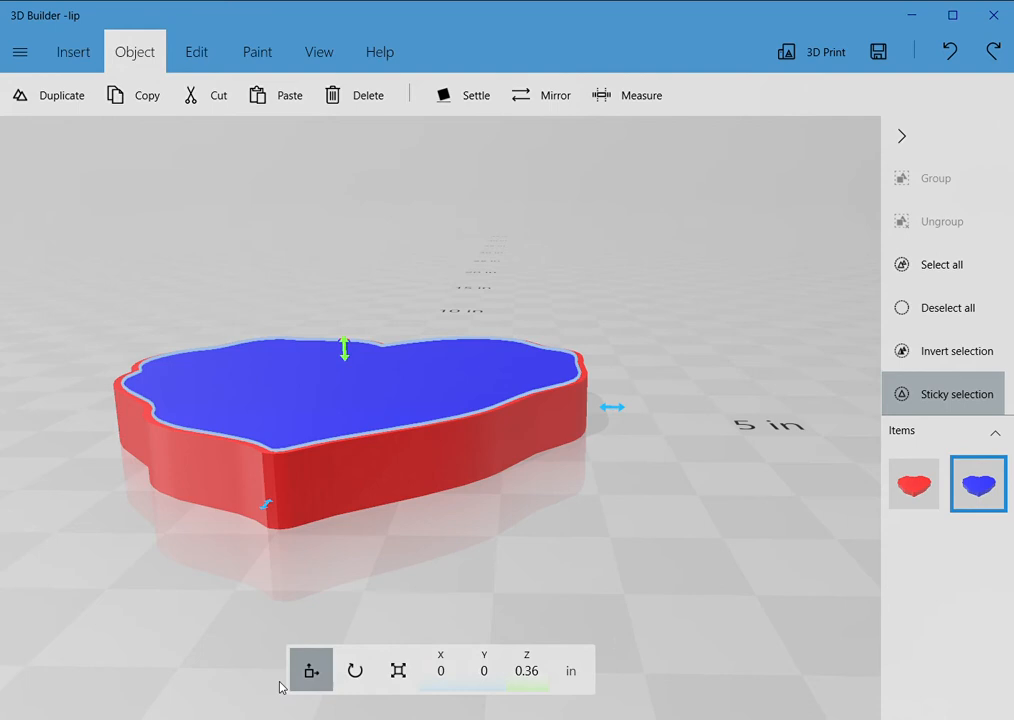
left_click(398, 670)
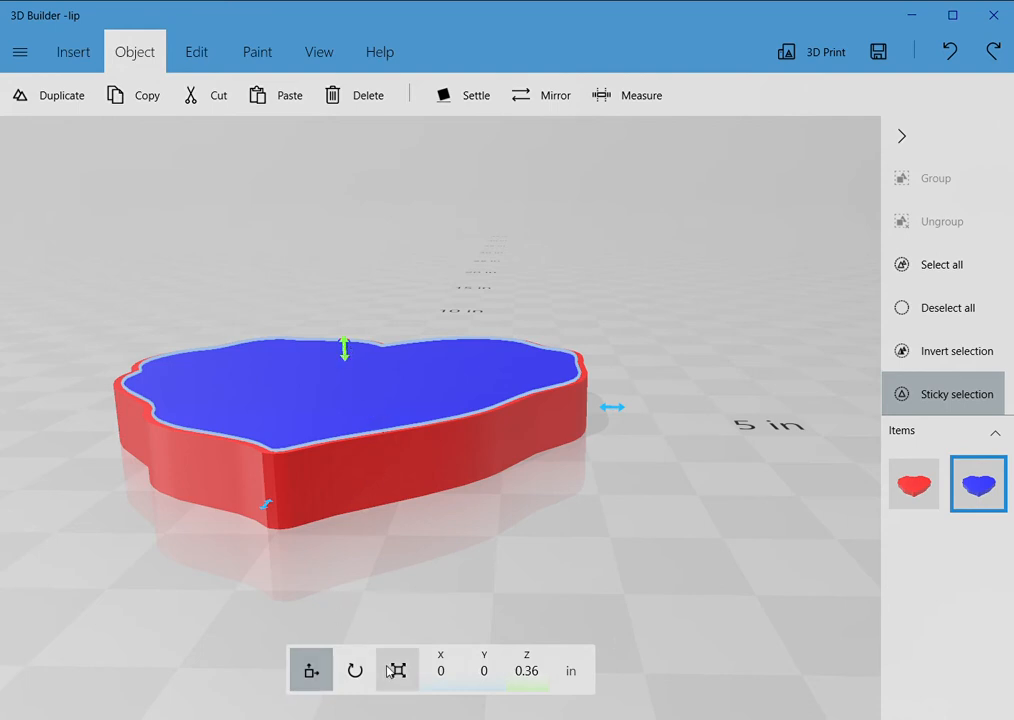
left_click_drag(351, 466, 355, 512)
left_click_drag(347, 352, 351, 325)
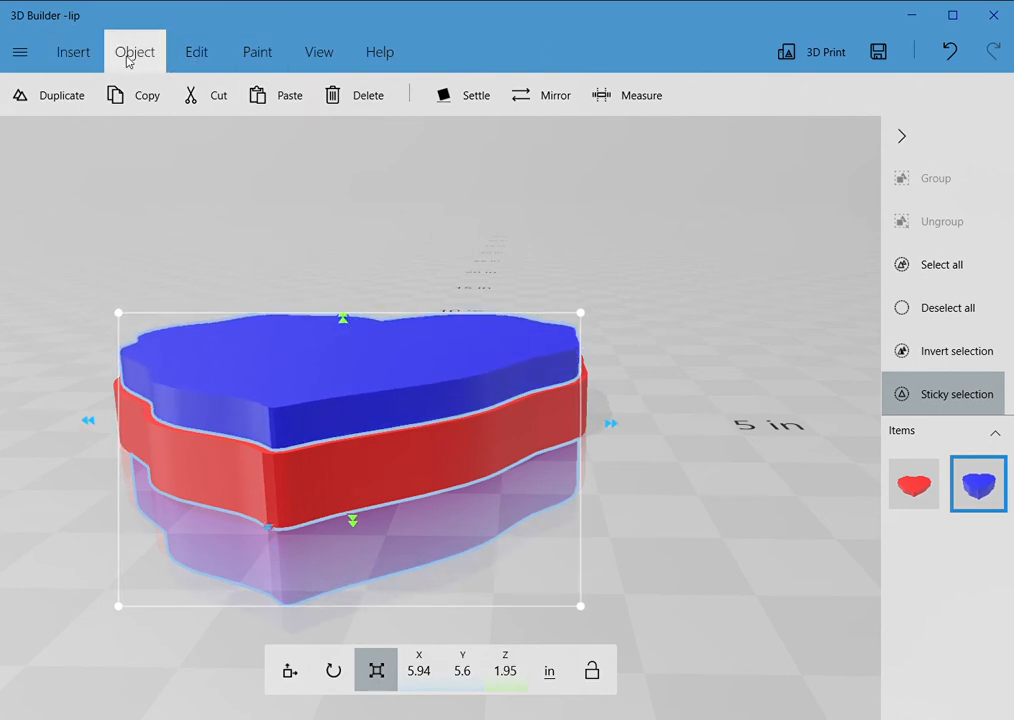
Subtract the stretched blue heart from the red heart to cut out an open lip ring.
left_click(95, 58)
left_click(176, 52)
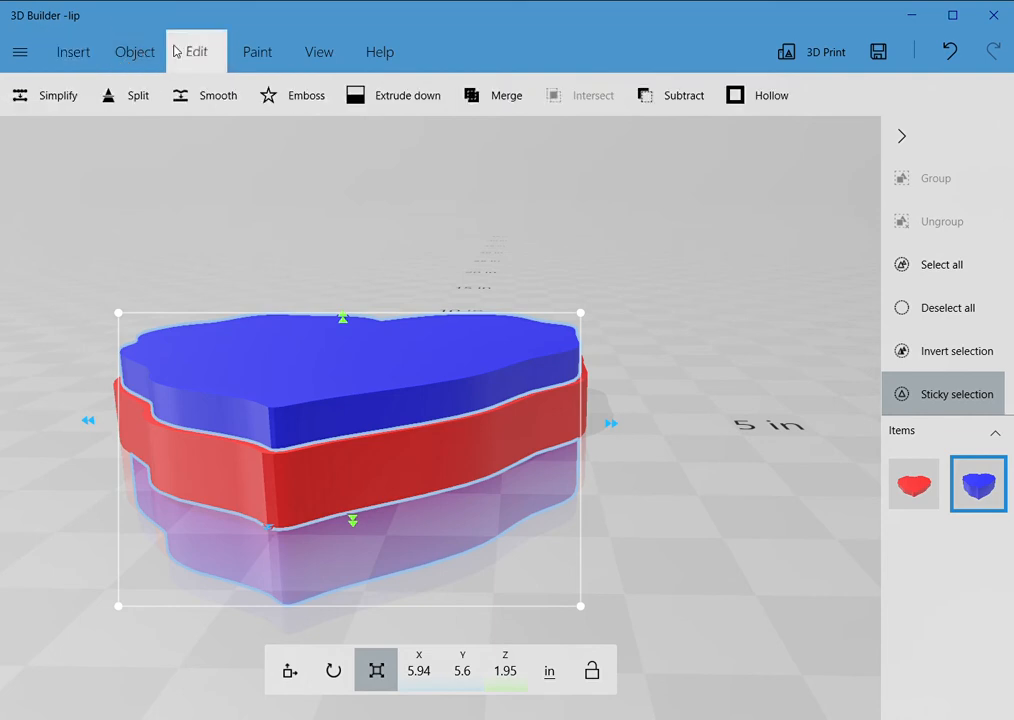
left_click(693, 112)
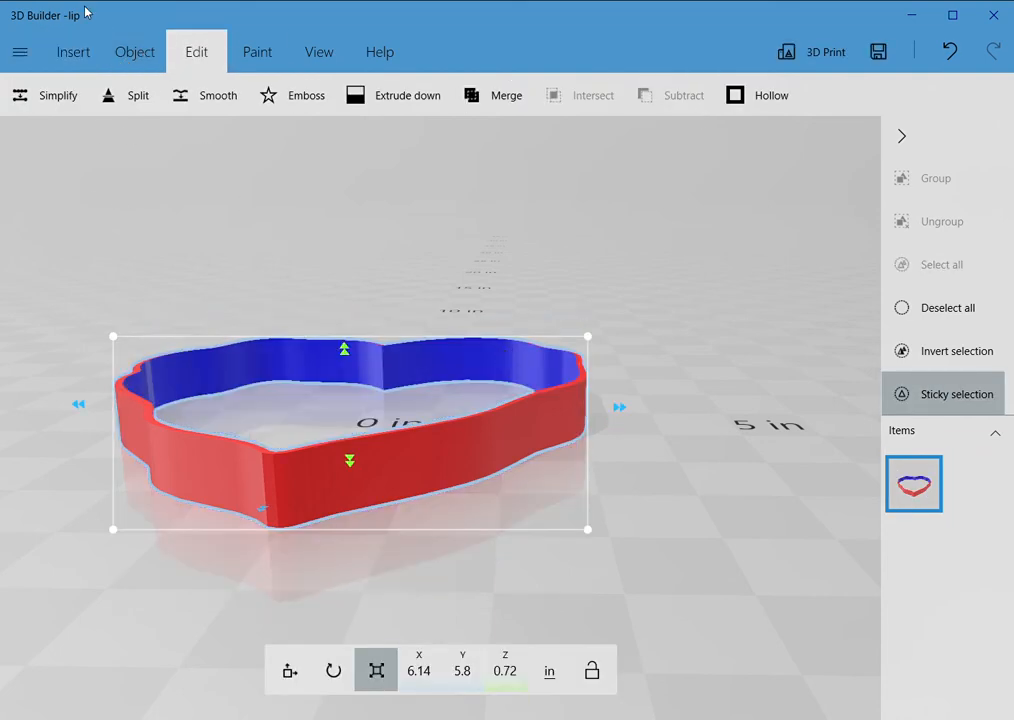
Import the recent blue heart image again as a new solid using the Contour method.
left_click(50, 85)
left_click(40, 58)
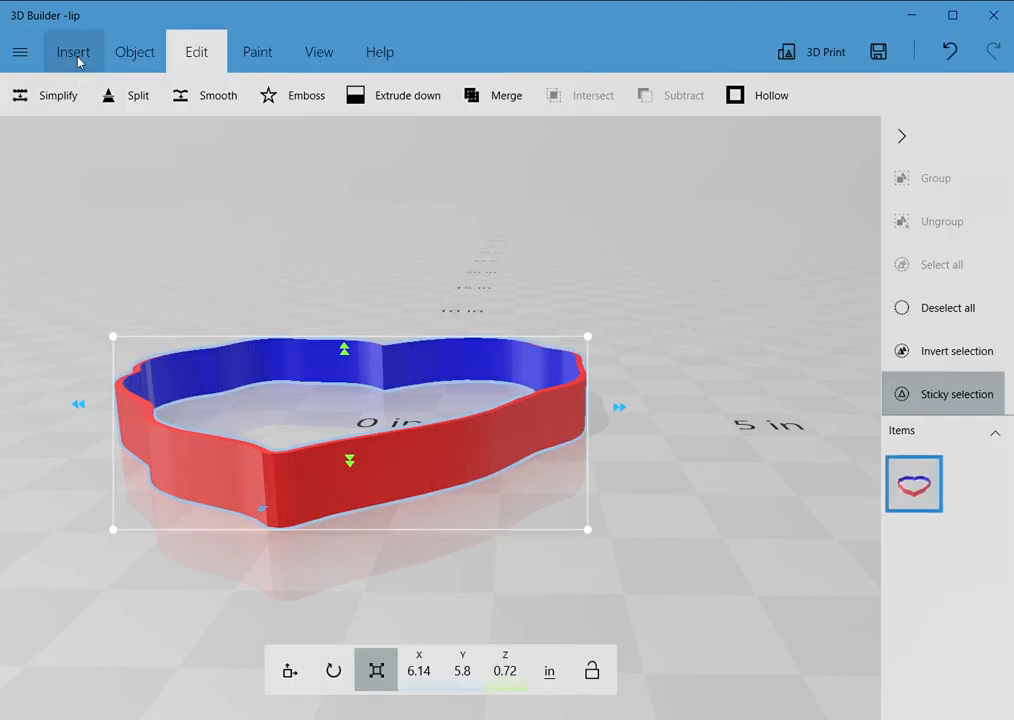
left_click(75, 55)
left_click(45, 96)
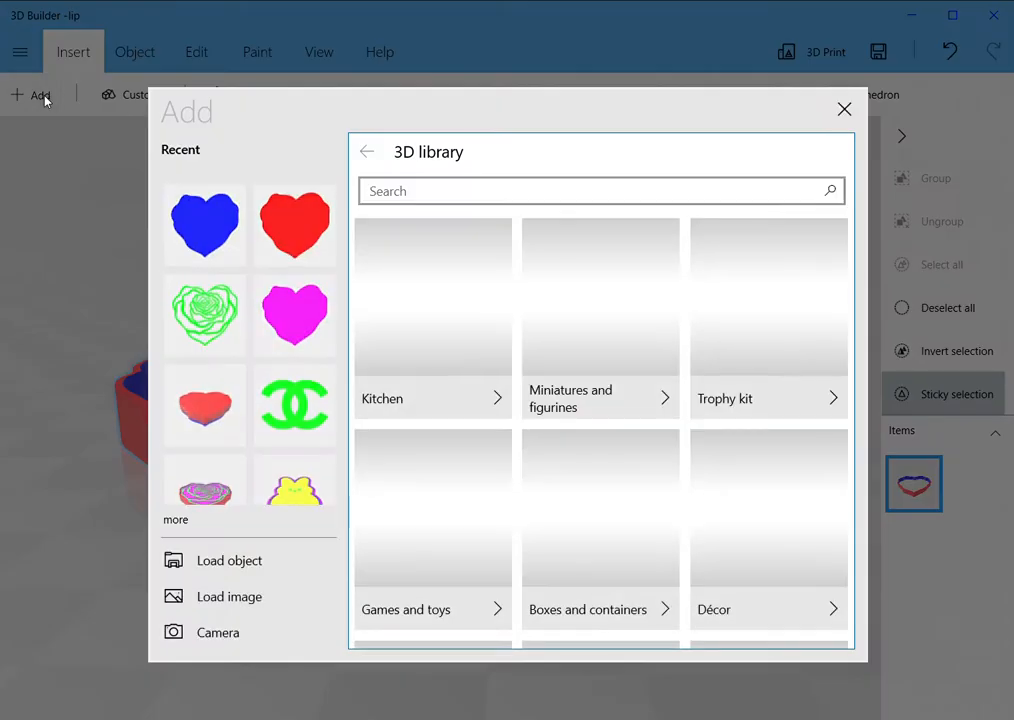
left_click(193, 215)
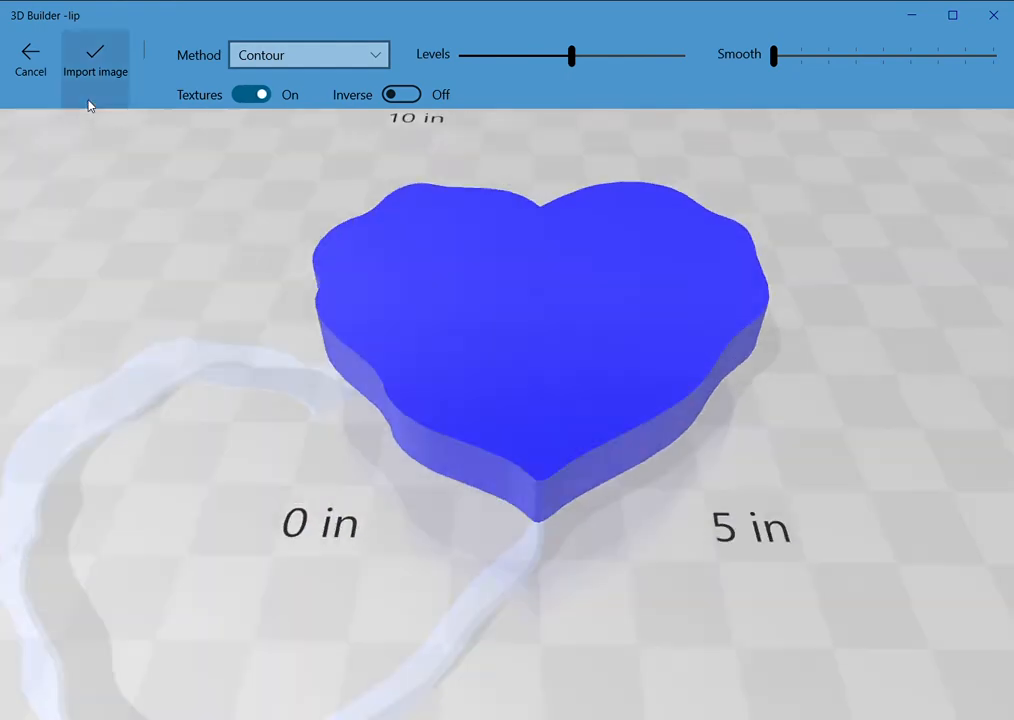
left_click(90, 88)
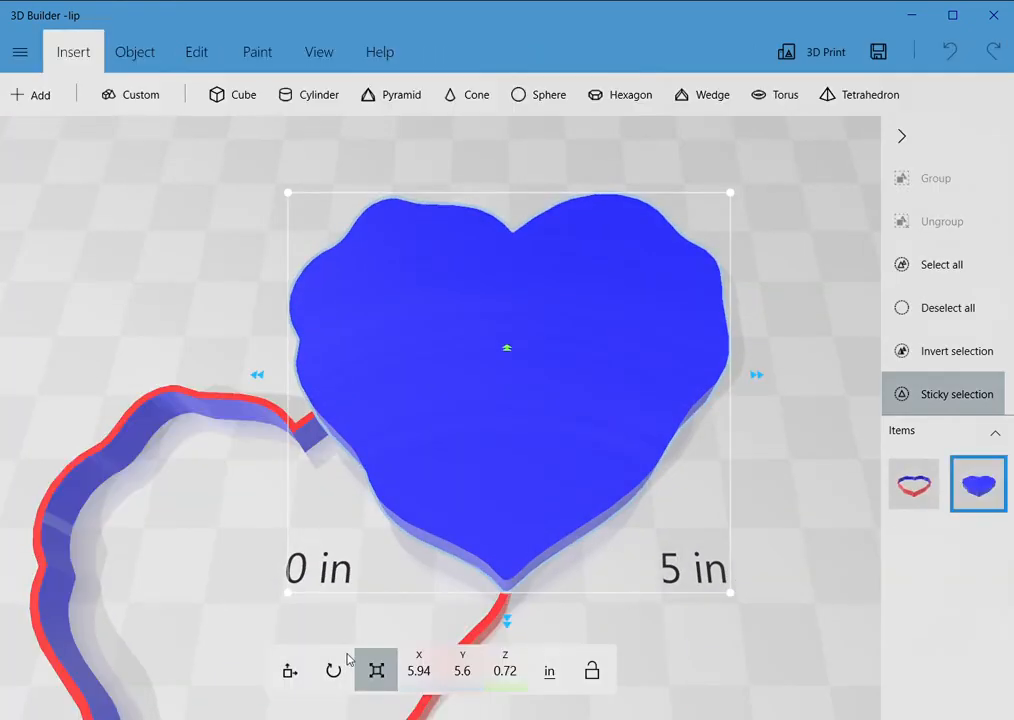
Move the new blue heart to the origin by setting its X, Y and Z position to 0.
left_click(291, 671)
left_click(442, 669)
type("0")
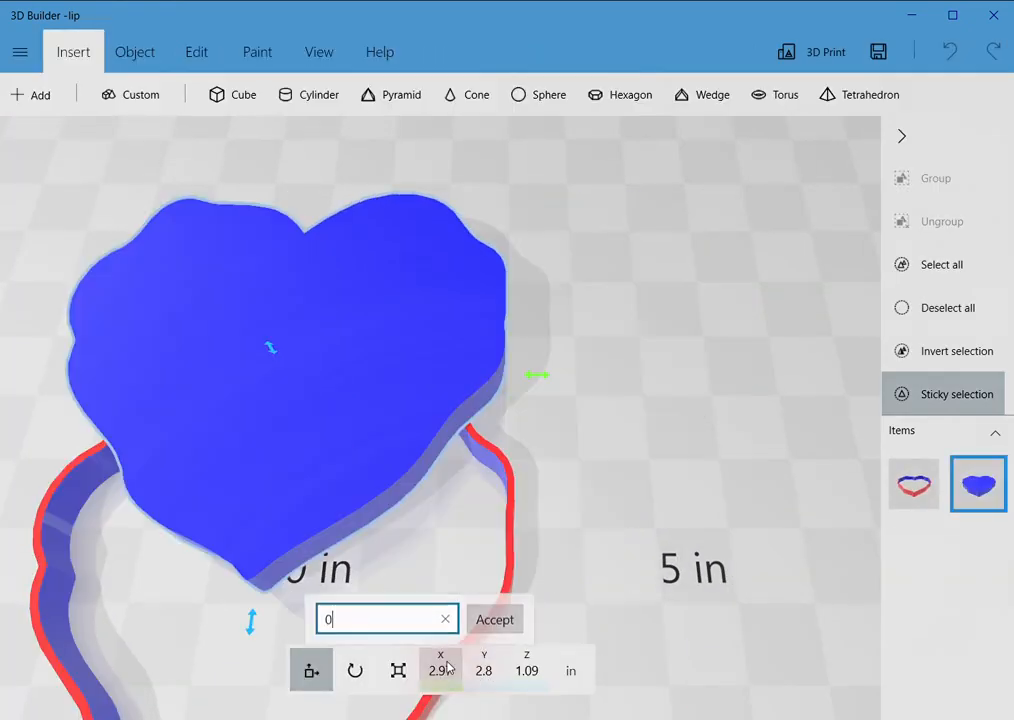
key("Return")
type("0")
key("Return")
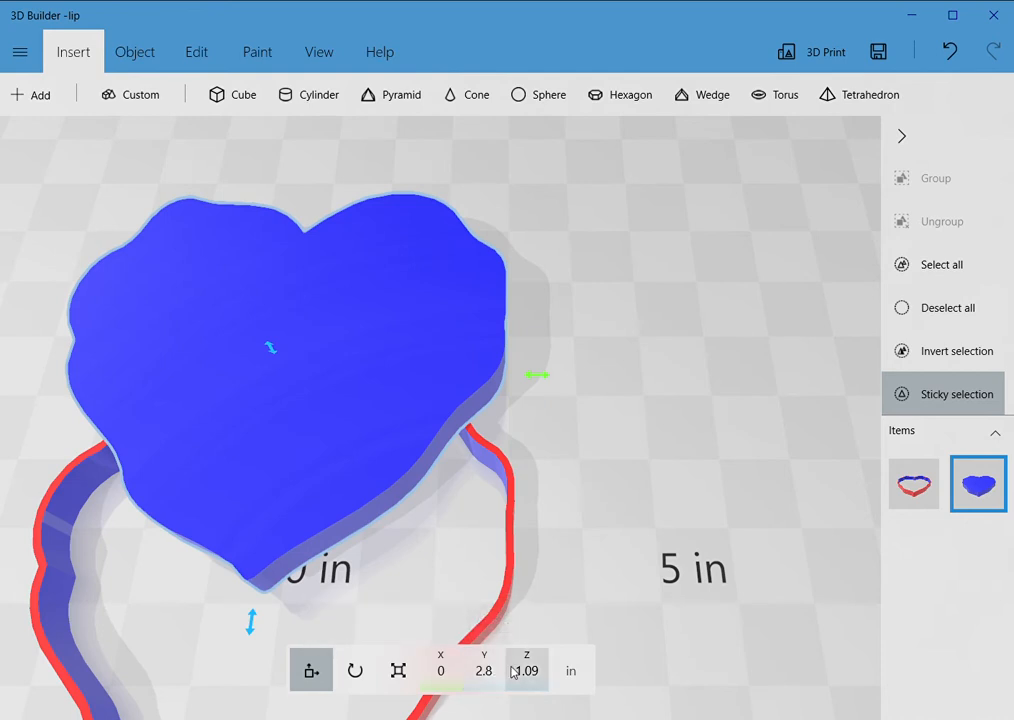
left_click(484, 673)
type("0")
key("Return")
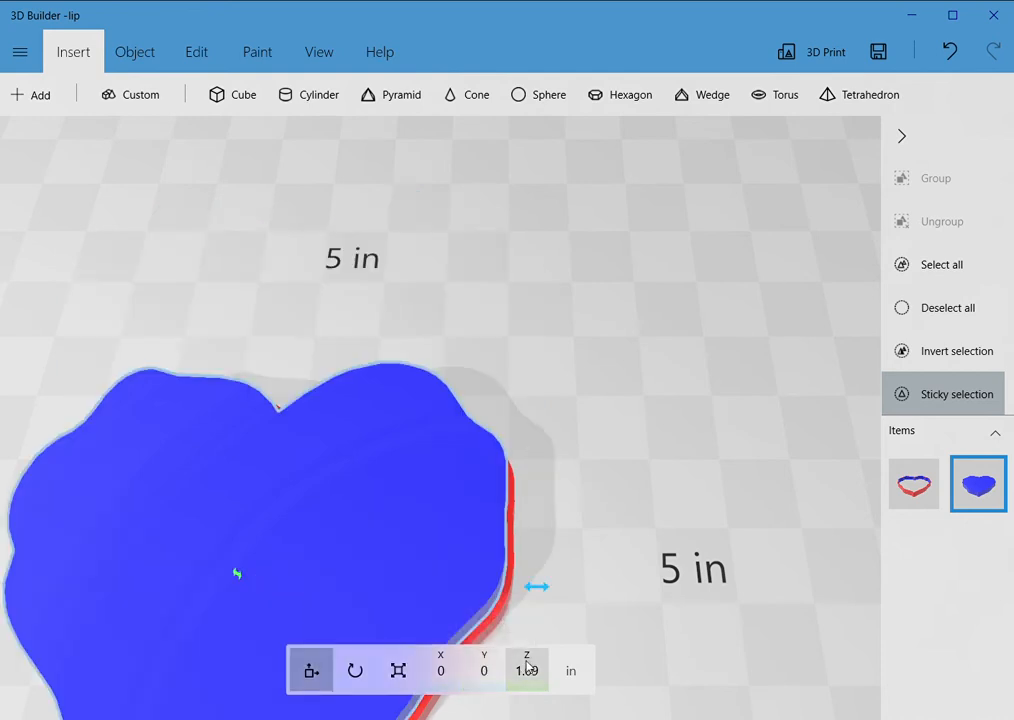
left_click(527, 667)
type("0")
key("Return")
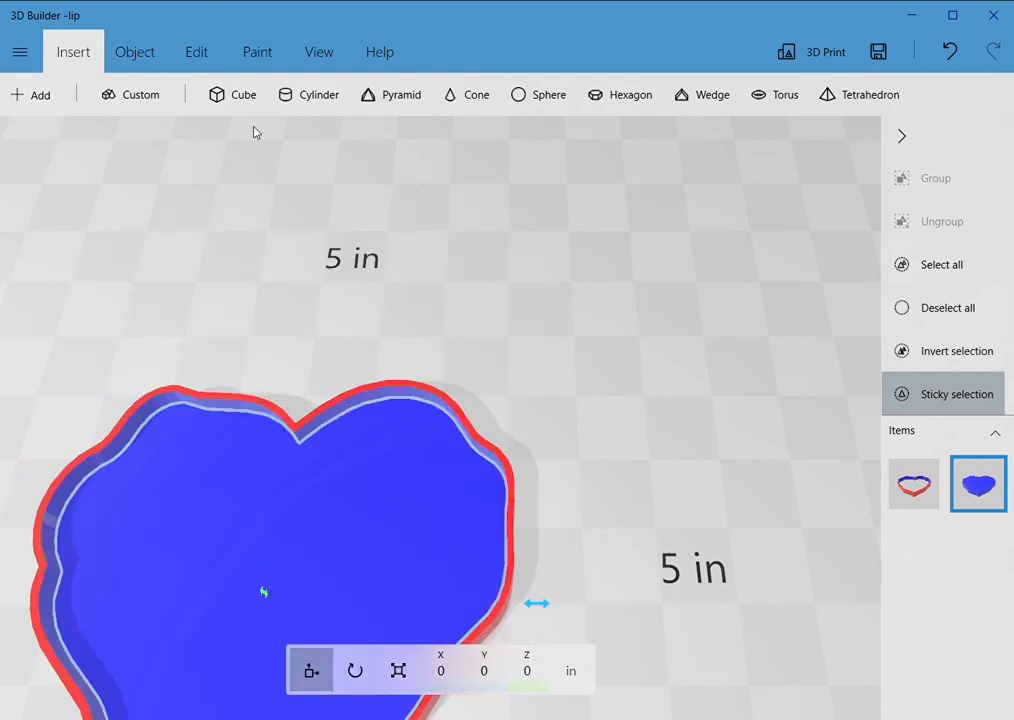
Settle the blue heart onto the ground inside the red lip ring.
left_click(150, 55)
left_click(445, 97)
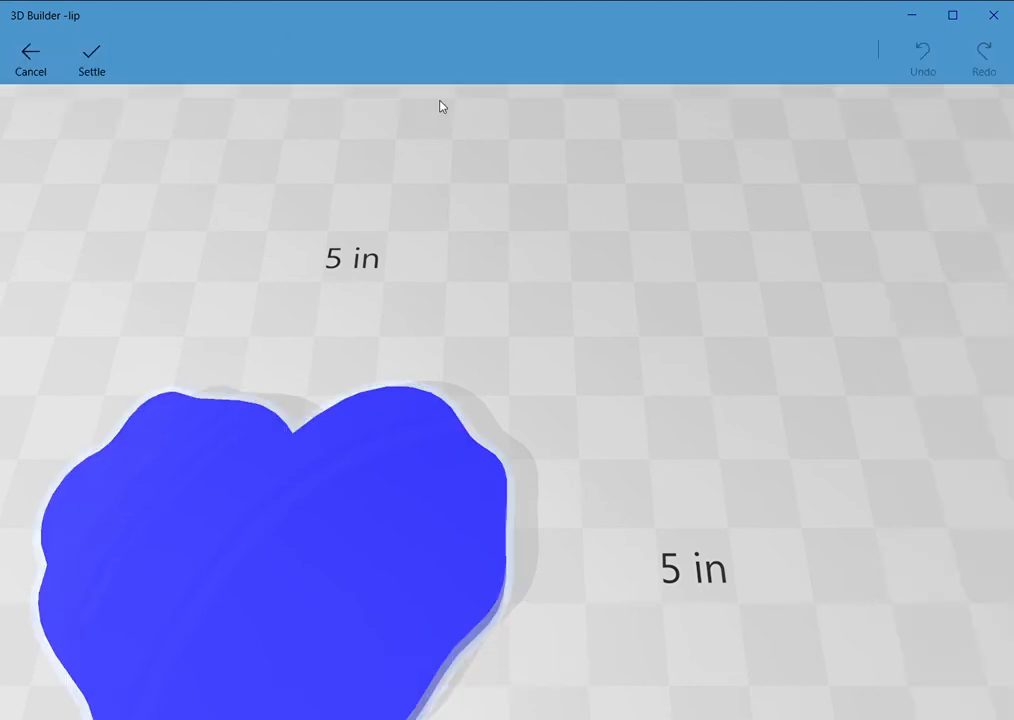
left_click(95, 60)
Set the blue heart's Z size to 0.1 in to make a thin base.
left_click_drag(613, 462, 650, 349)
left_click(397, 672)
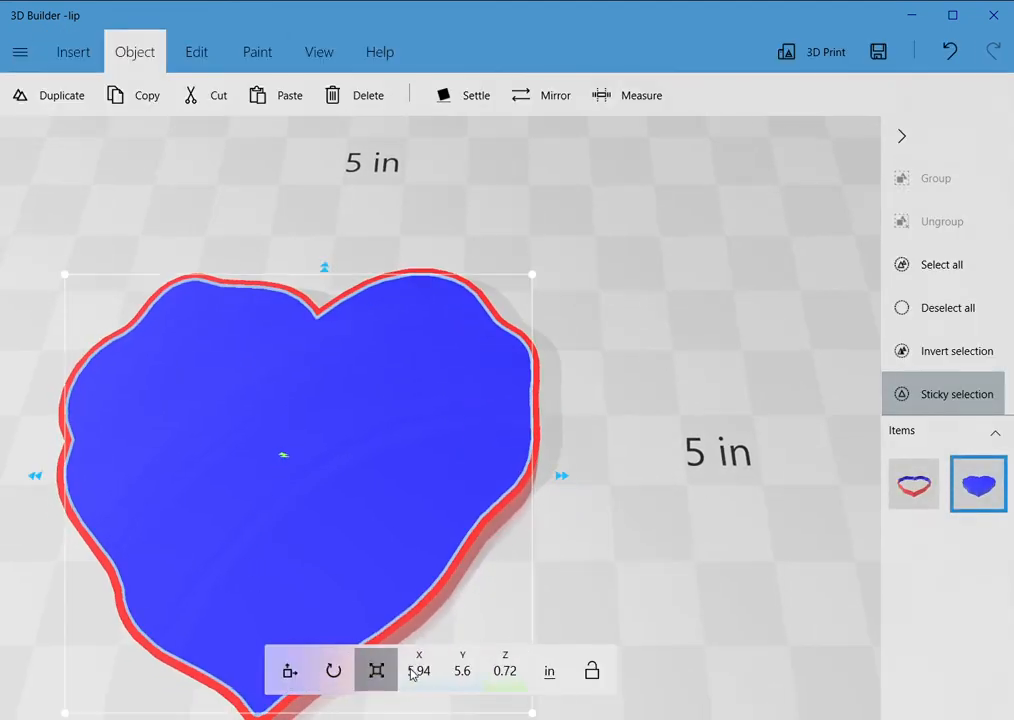
left_click(500, 672)
type(".1")
key("Return")
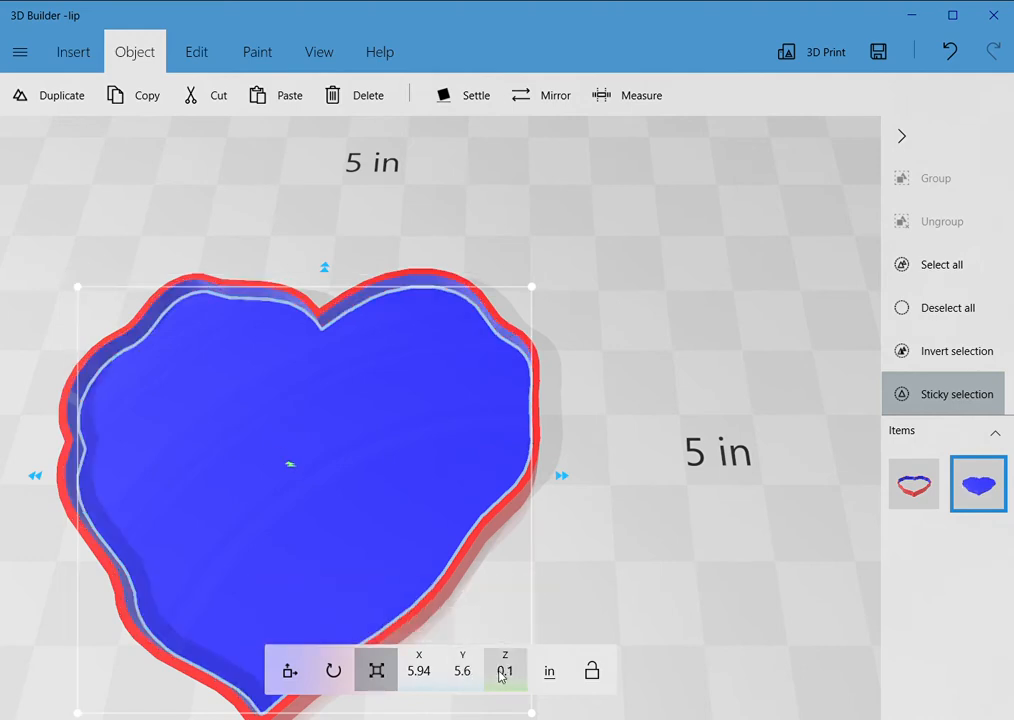
Check the thin blue heart from below, and settle it onto the ground within the red ring.
left_click(600, 386)
left_click_drag(601, 396, 613, 184)
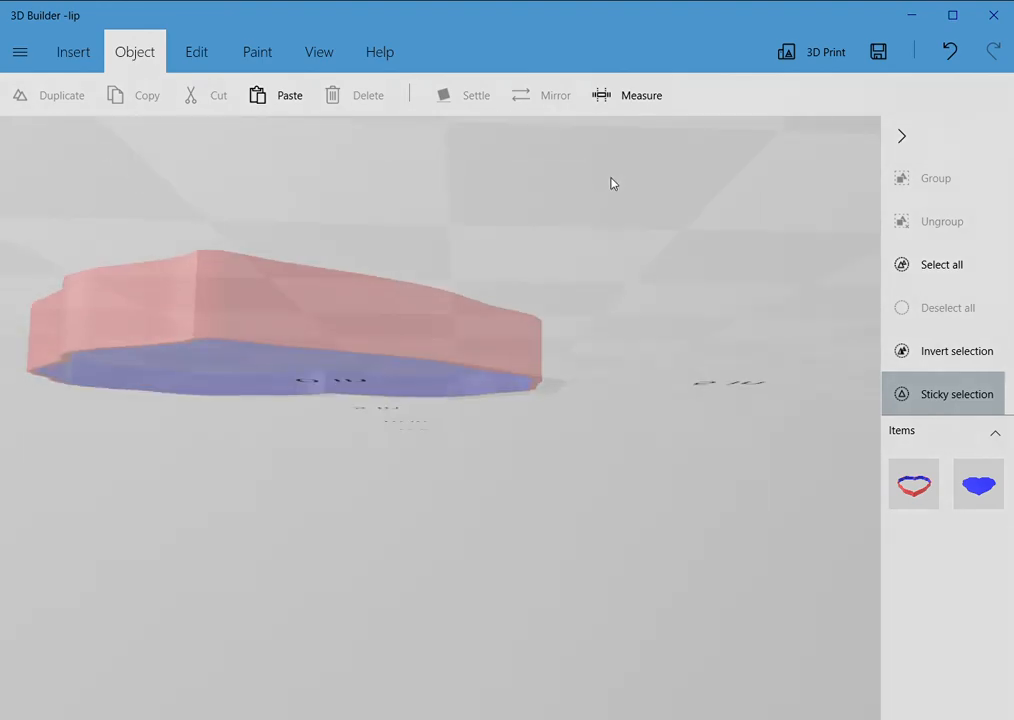
left_click_drag(511, 312, 394, 401)
left_click(394, 401)
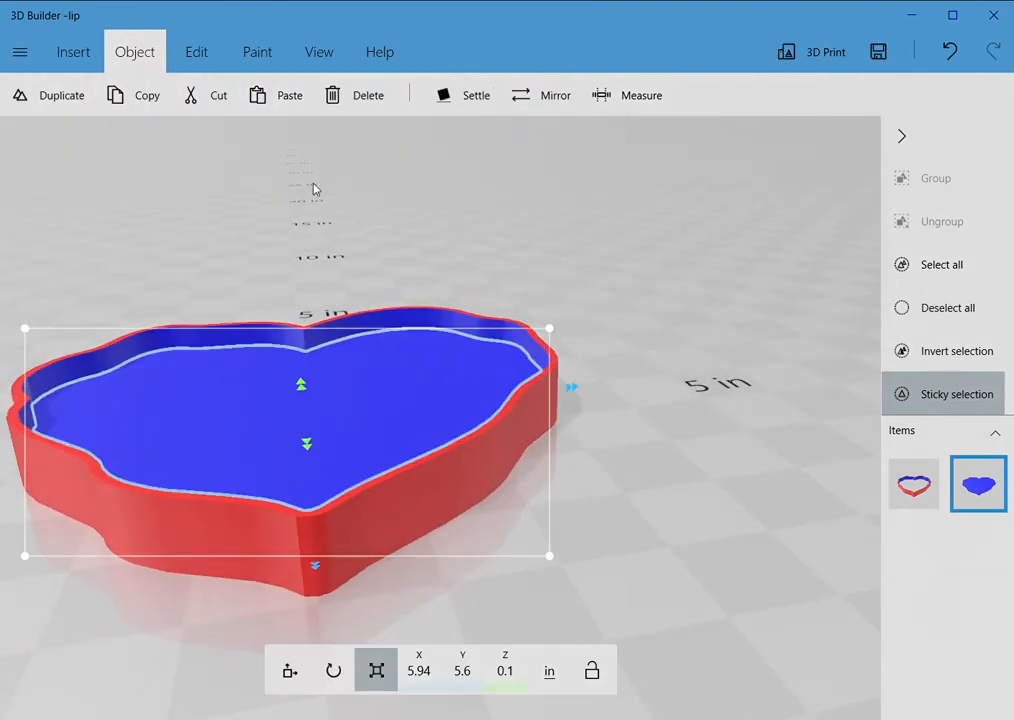
left_click(467, 99)
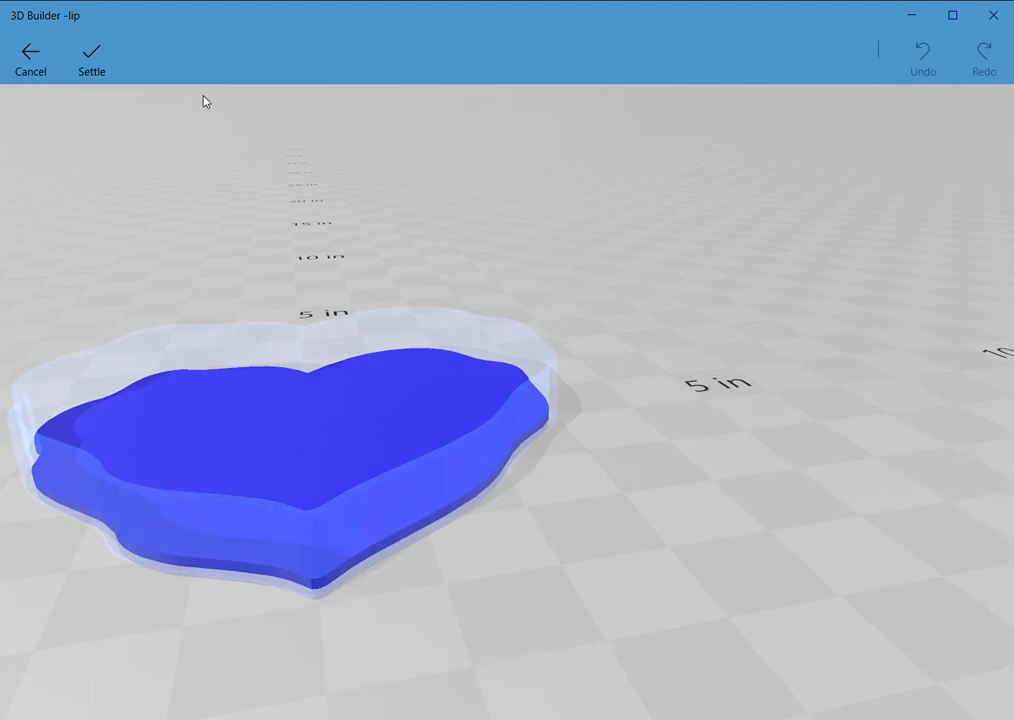
left_click(82, 62)
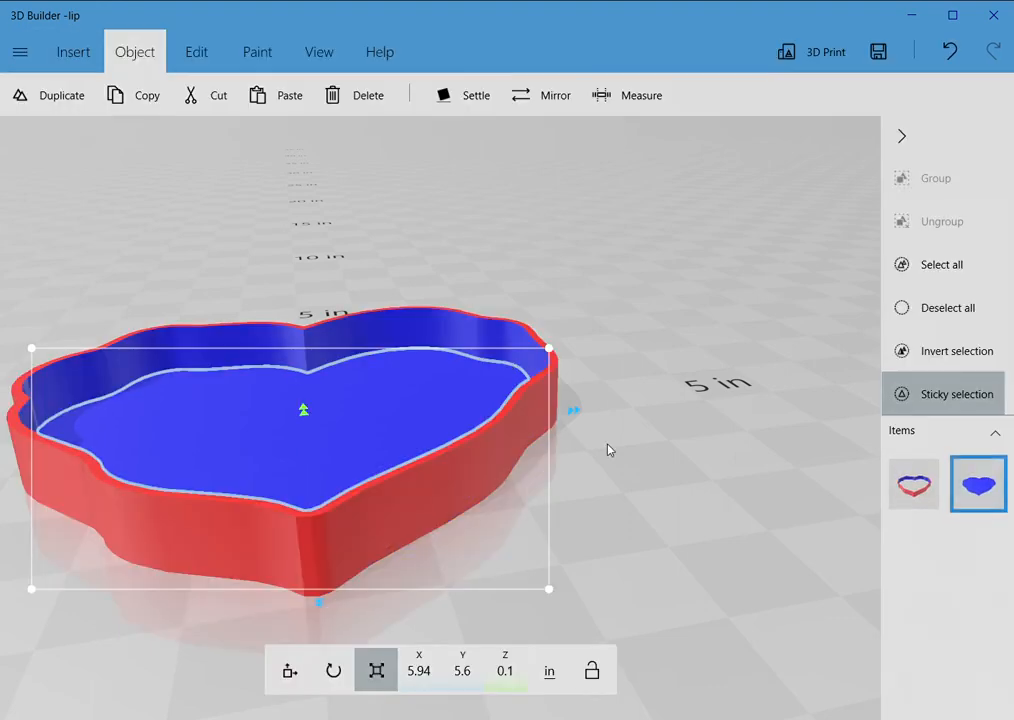
Import the recent magenta heart image as a new solid using the Contour method.
left_click(496, 382)
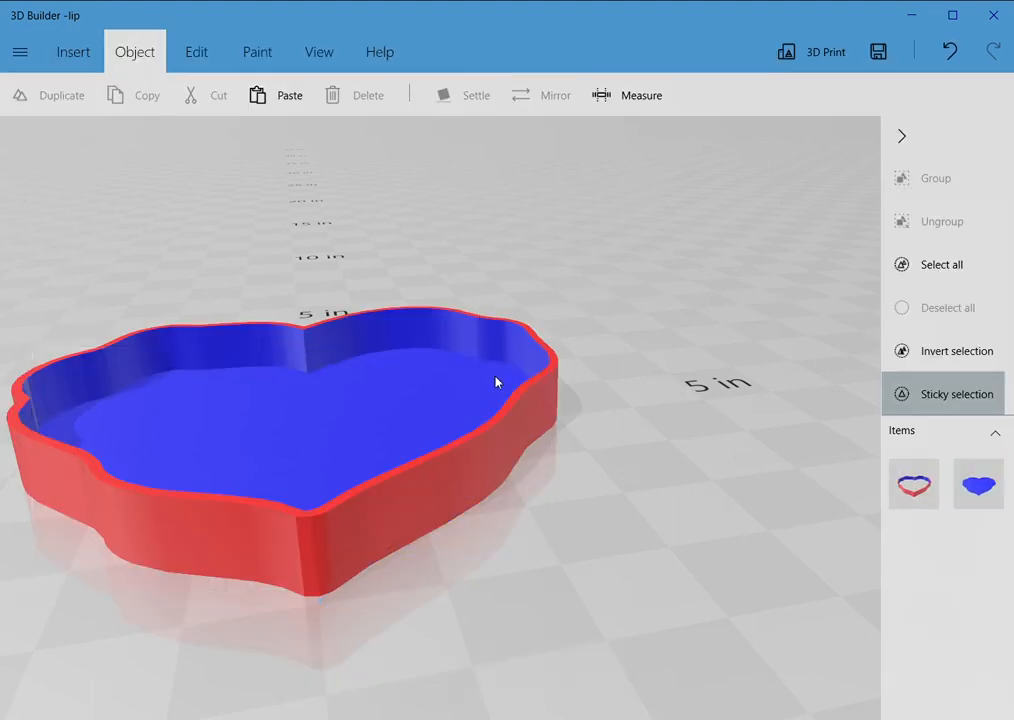
left_click_drag(603, 381, 584, 352)
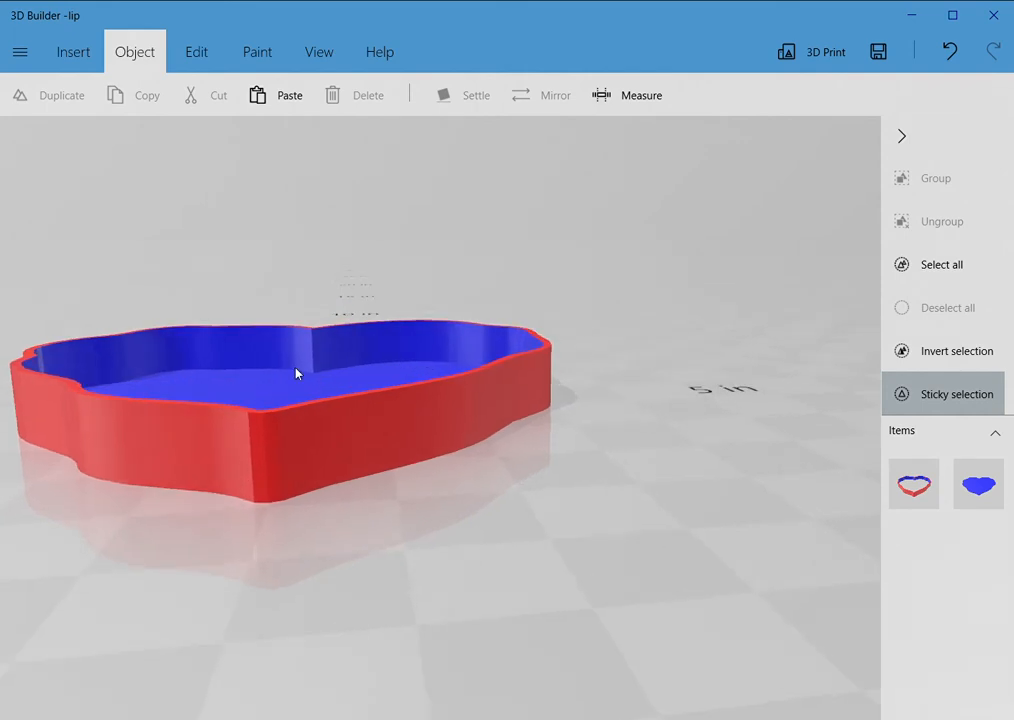
left_click(249, 394)
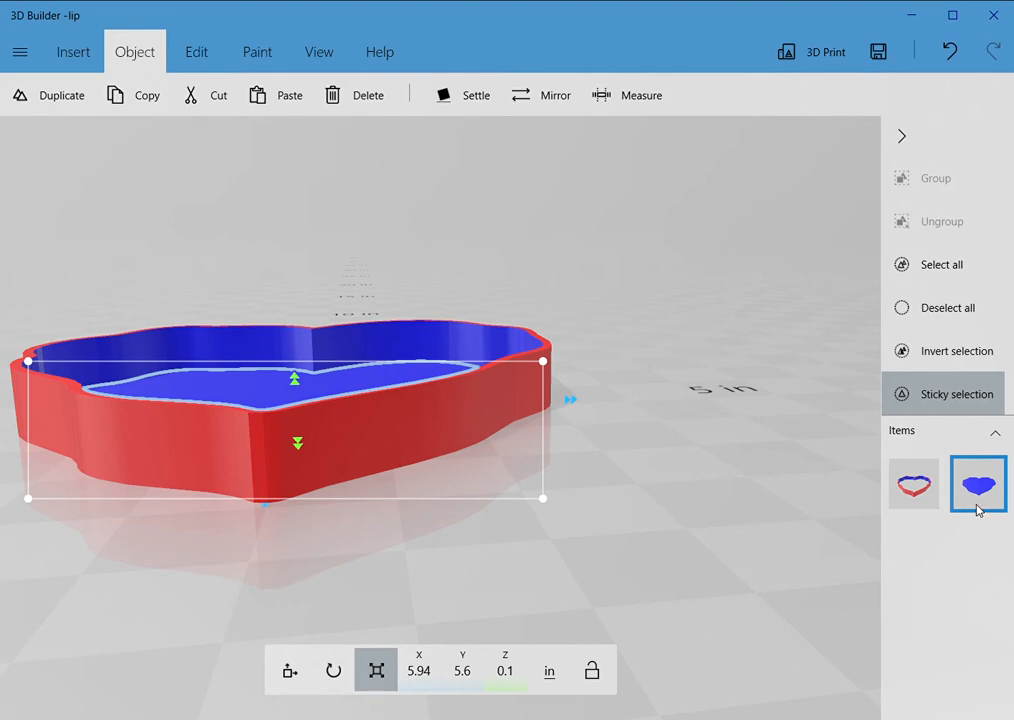
left_click(731, 437)
left_click_drag(337, 441, 604, 355)
left_click(63, 45)
left_click(40, 93)
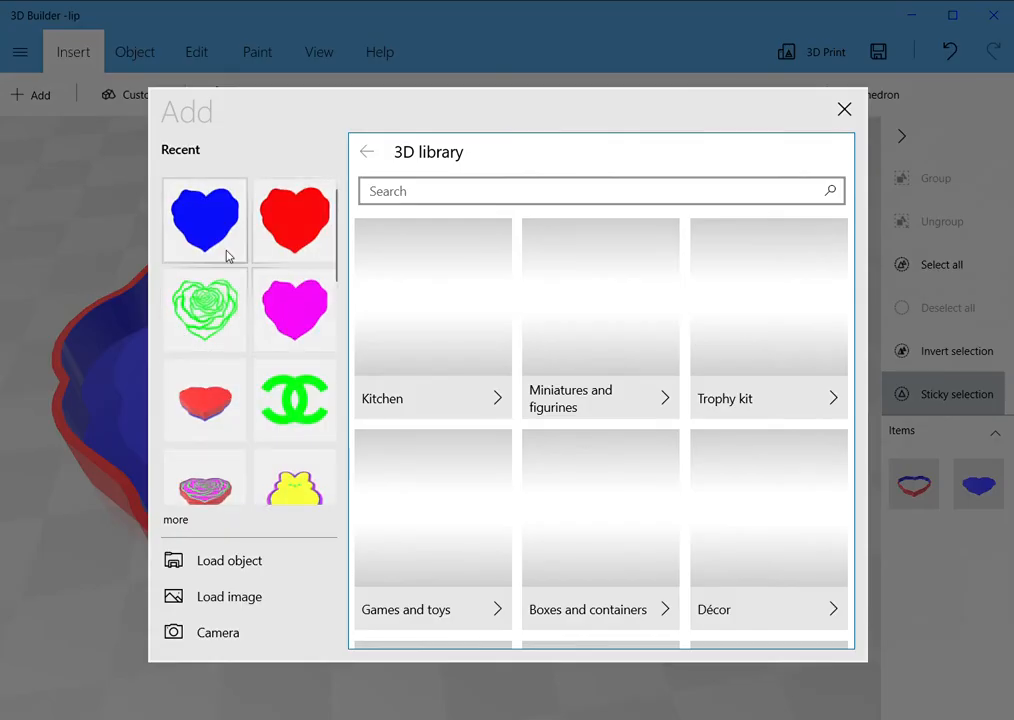
left_click(290, 306)
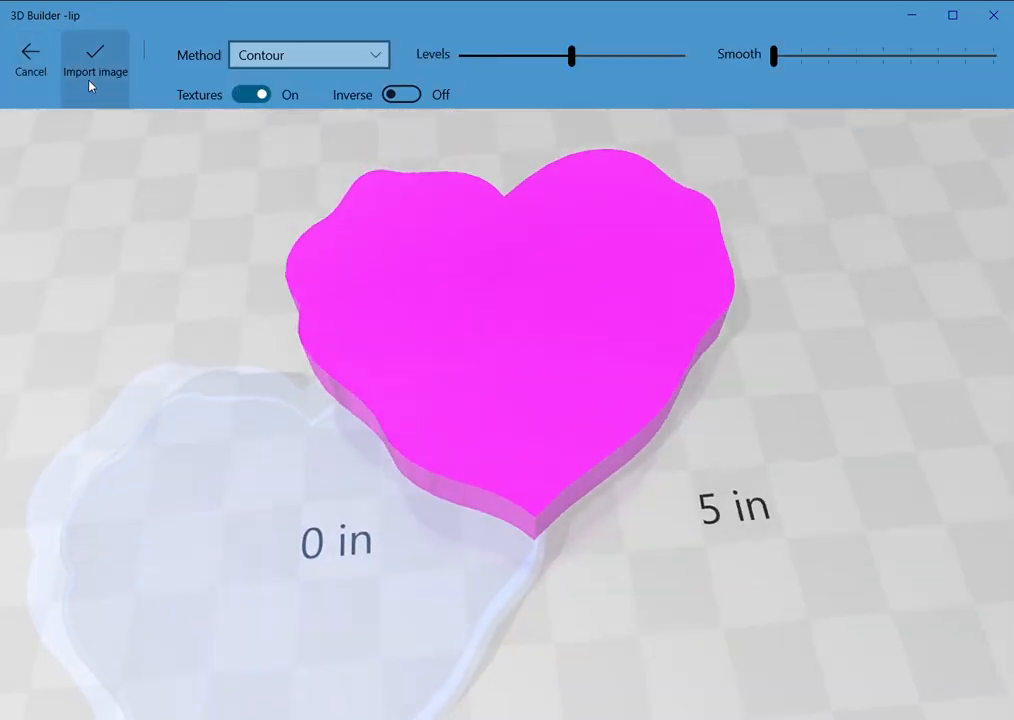
left_click(90, 86)
Import the recent green rose outline image as a new solid using the Contour method.
left_click(40, 96)
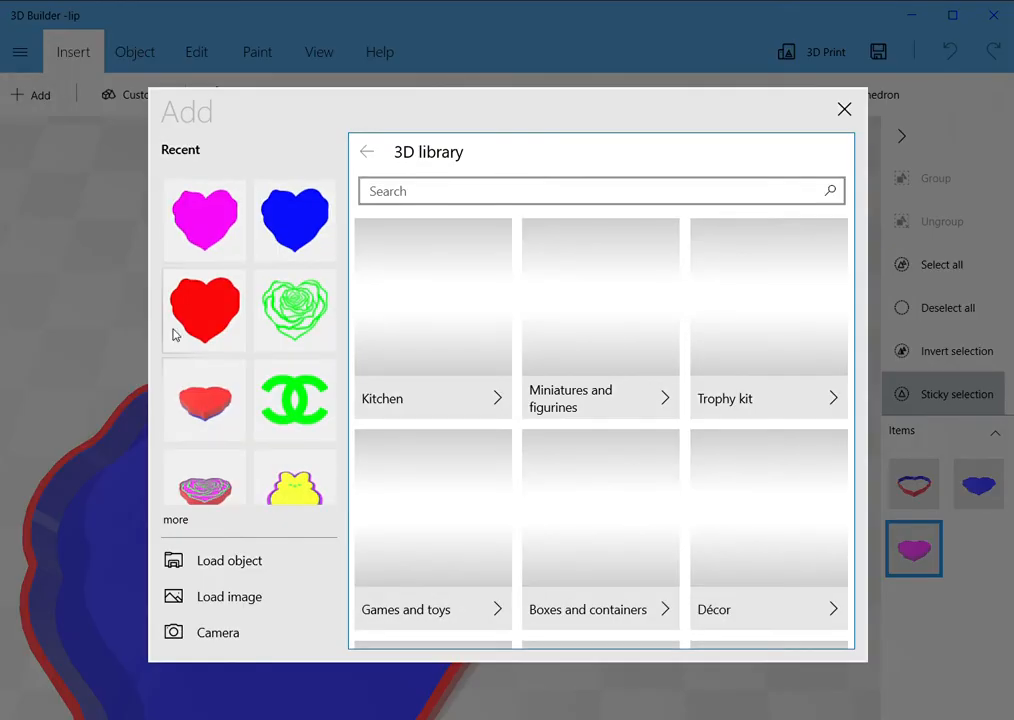
left_click(294, 306)
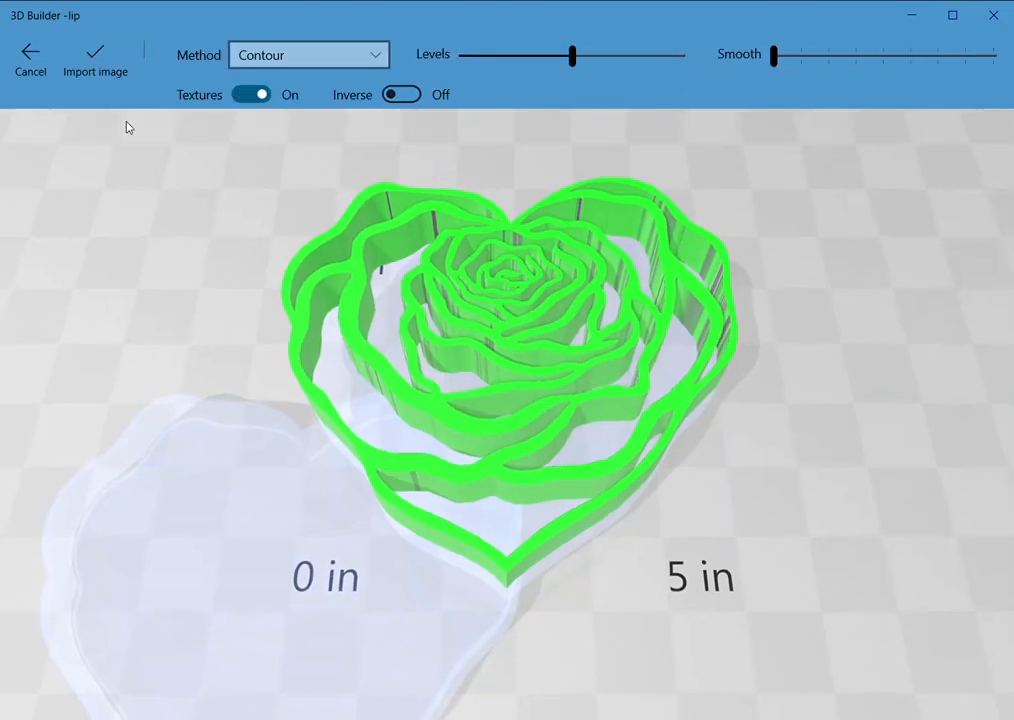
left_click(95, 62)
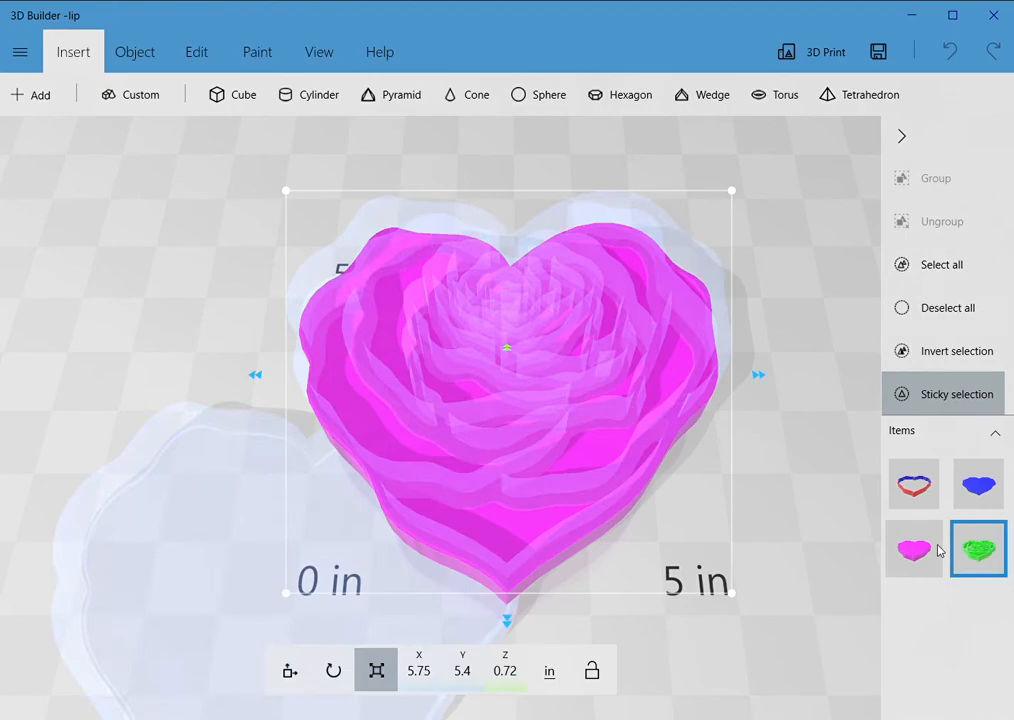
Merge the red lip ring and the thin blue heart base into one object.
left_click(969, 542)
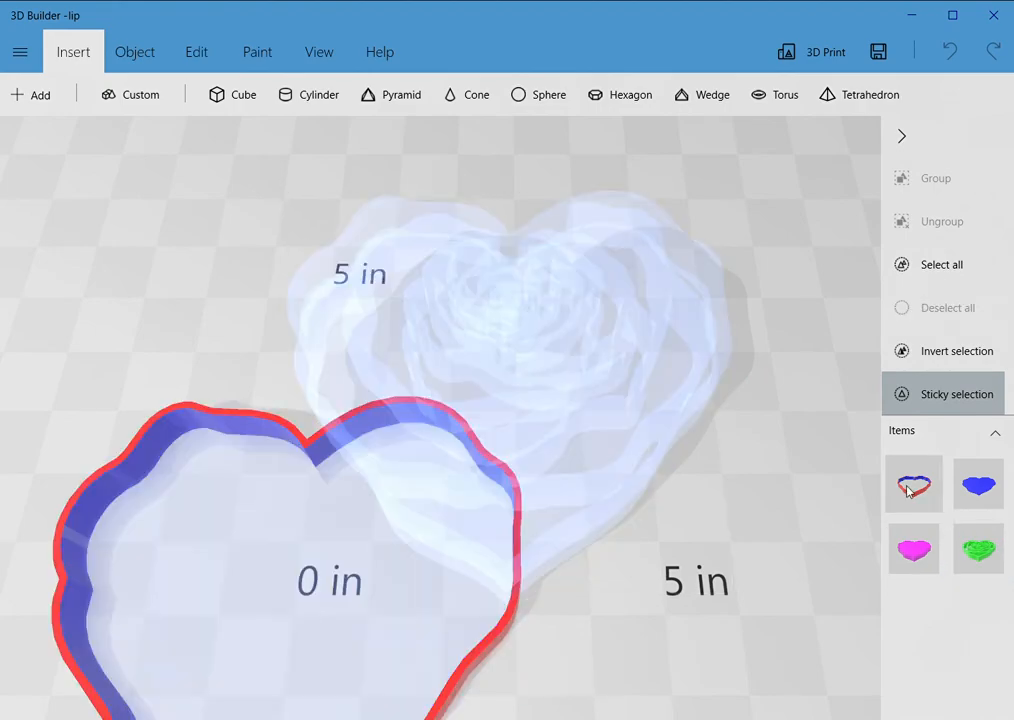
left_click(909, 490)
left_click(968, 482)
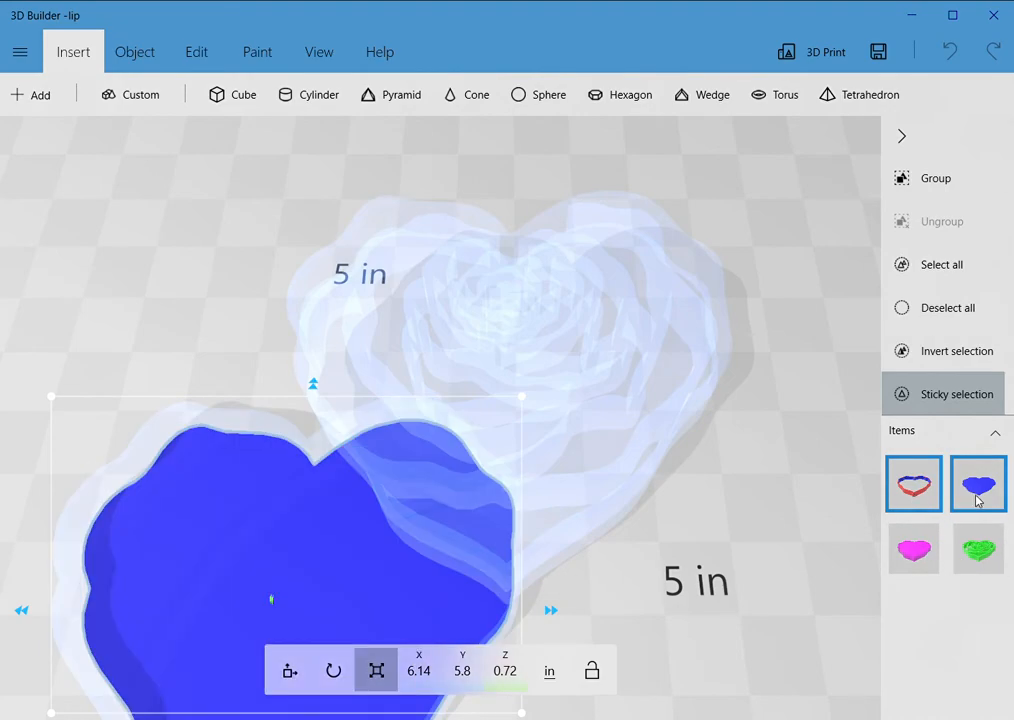
left_click(222, 64)
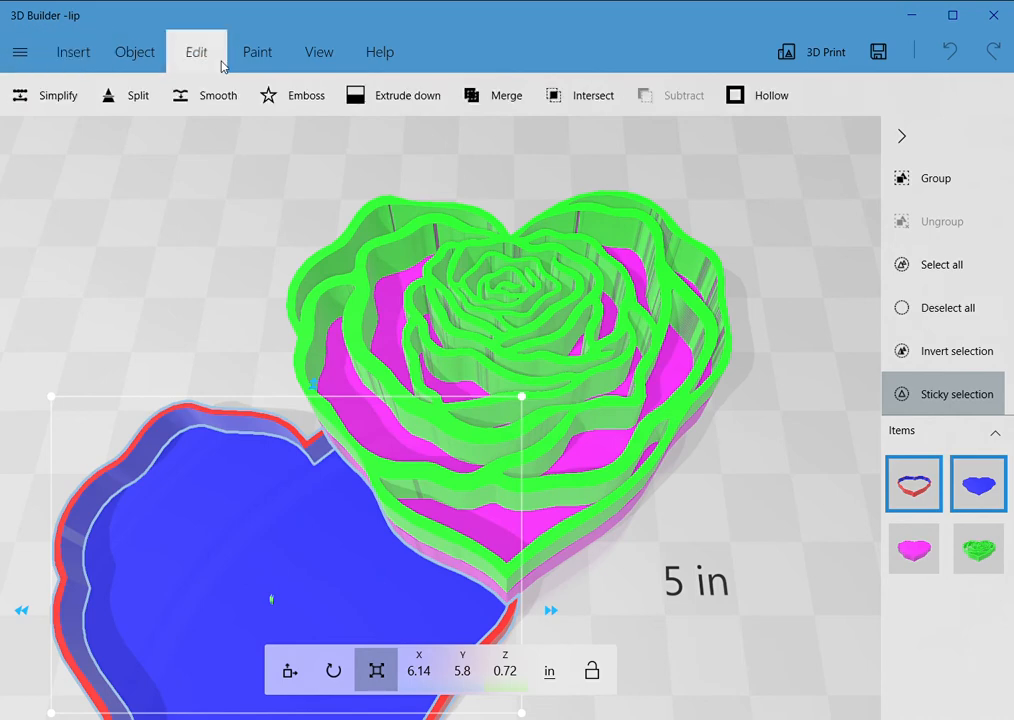
left_click(507, 98)
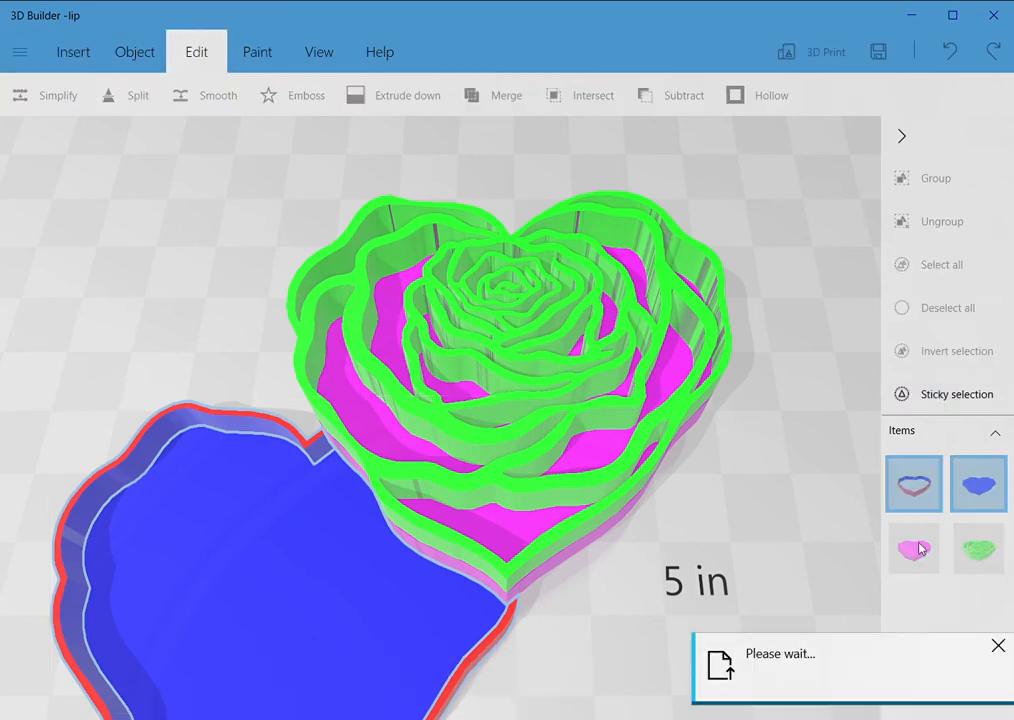
Move the magenta heart to the origin by setting its X, Y and Z position to 0.
left_click_drag(778, 587, 785, 358)
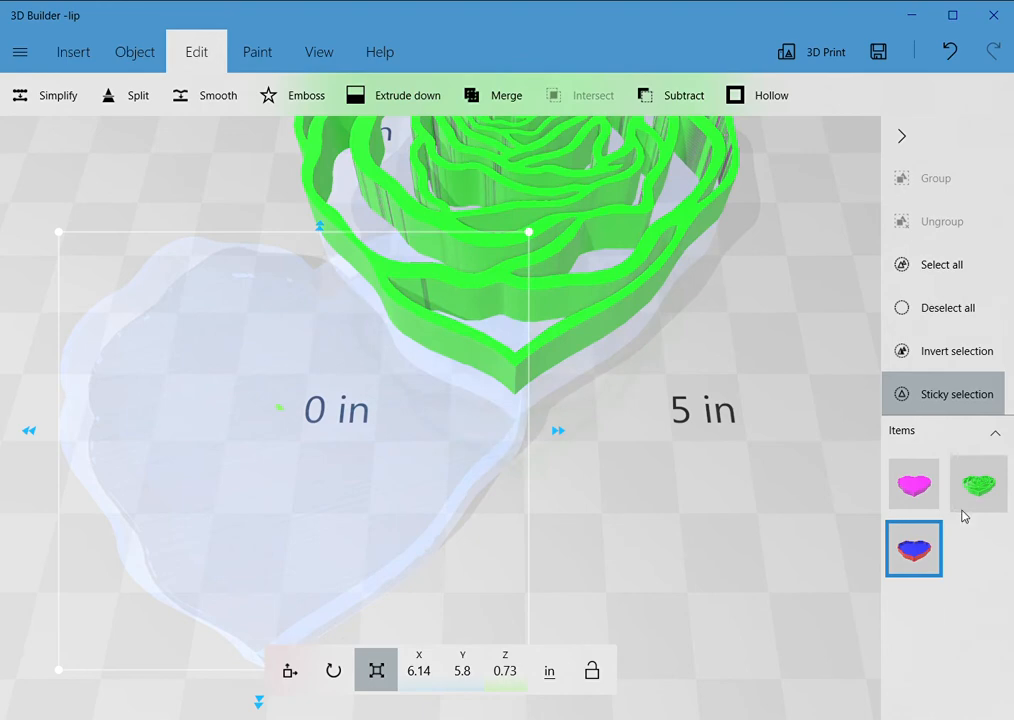
left_click(922, 506)
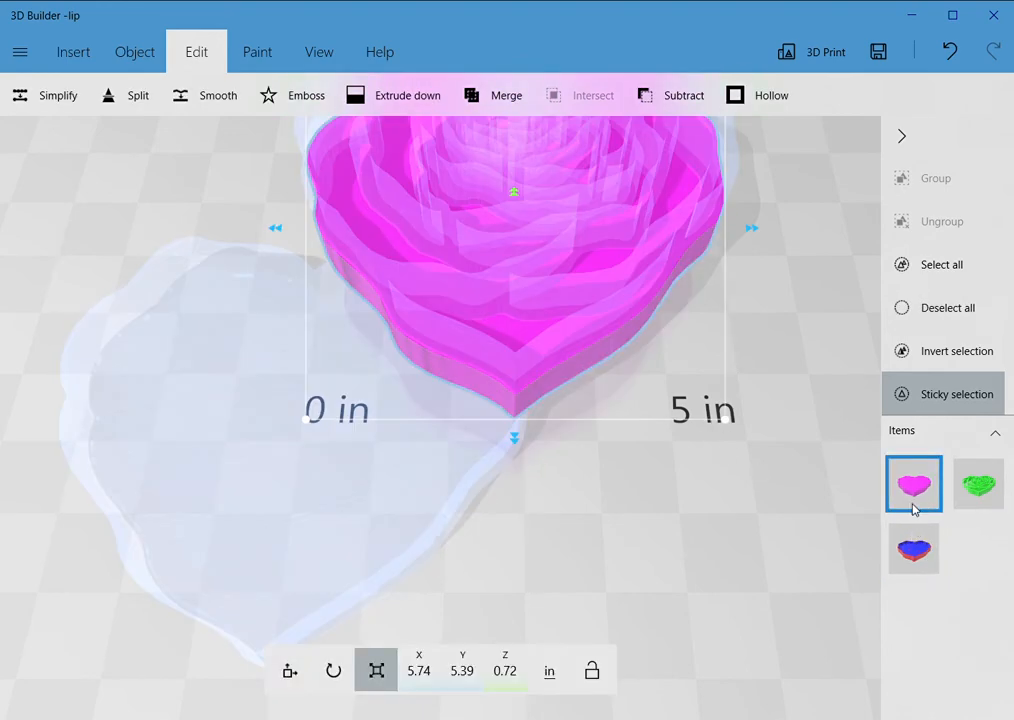
left_click(300, 672)
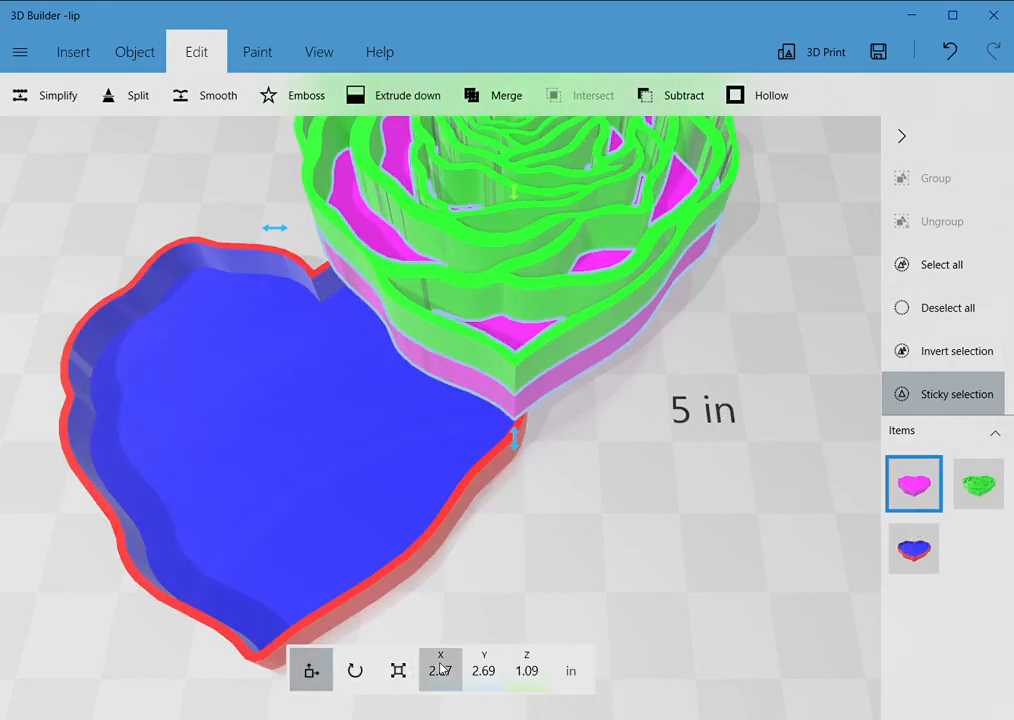
left_click(440, 668)
type("0")
key("Return")
left_click(470, 670)
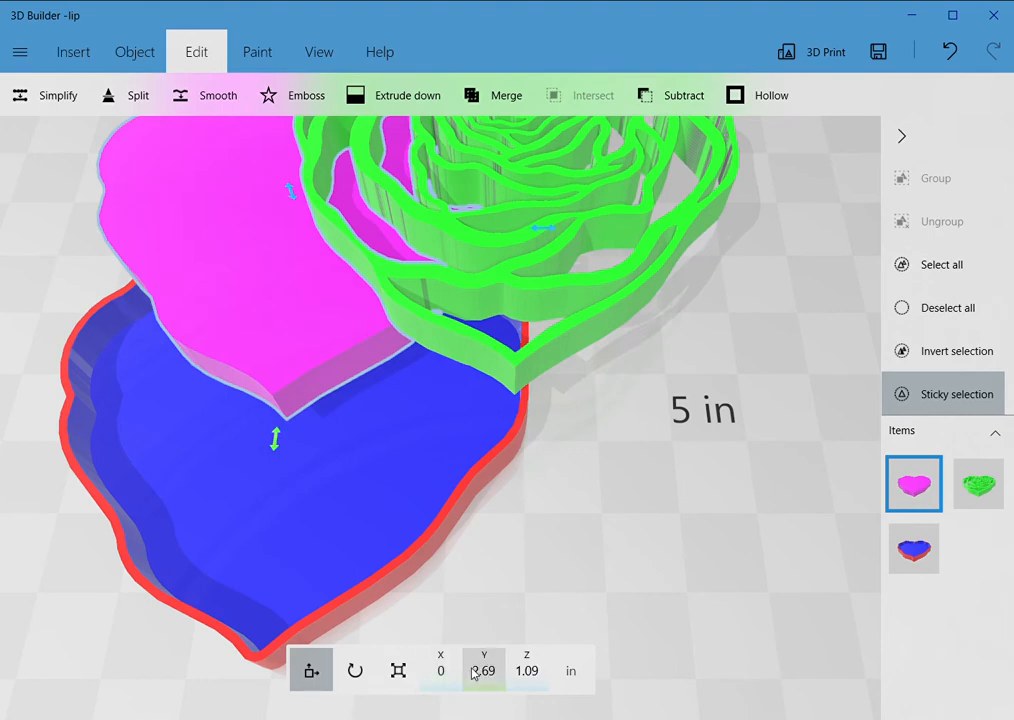
type("0")
key("Return")
left_click(527, 670)
type("0")
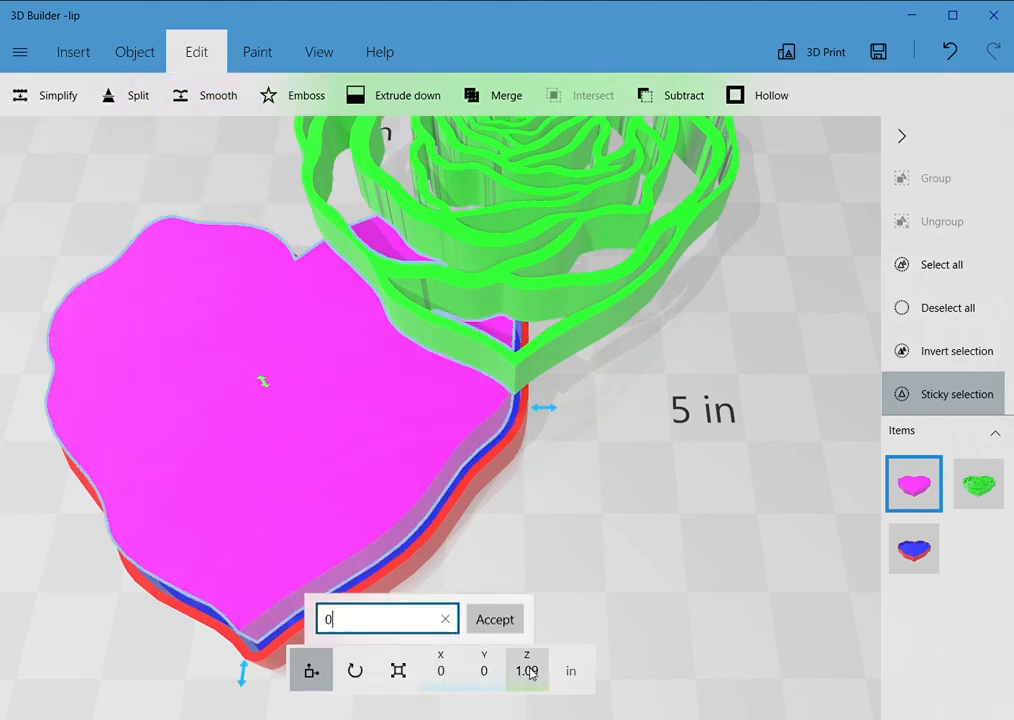
key("Return")
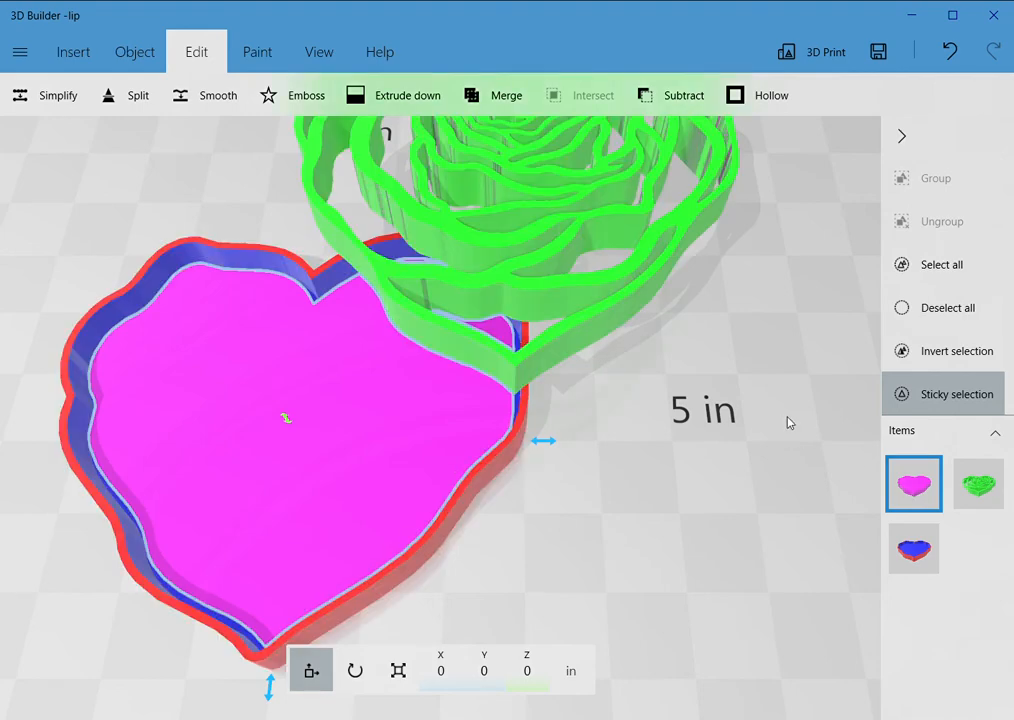
Settle the magenta heart onto the ground inside the merged red and blue tray.
left_click(924, 510)
left_click(926, 508)
left_click(134, 52)
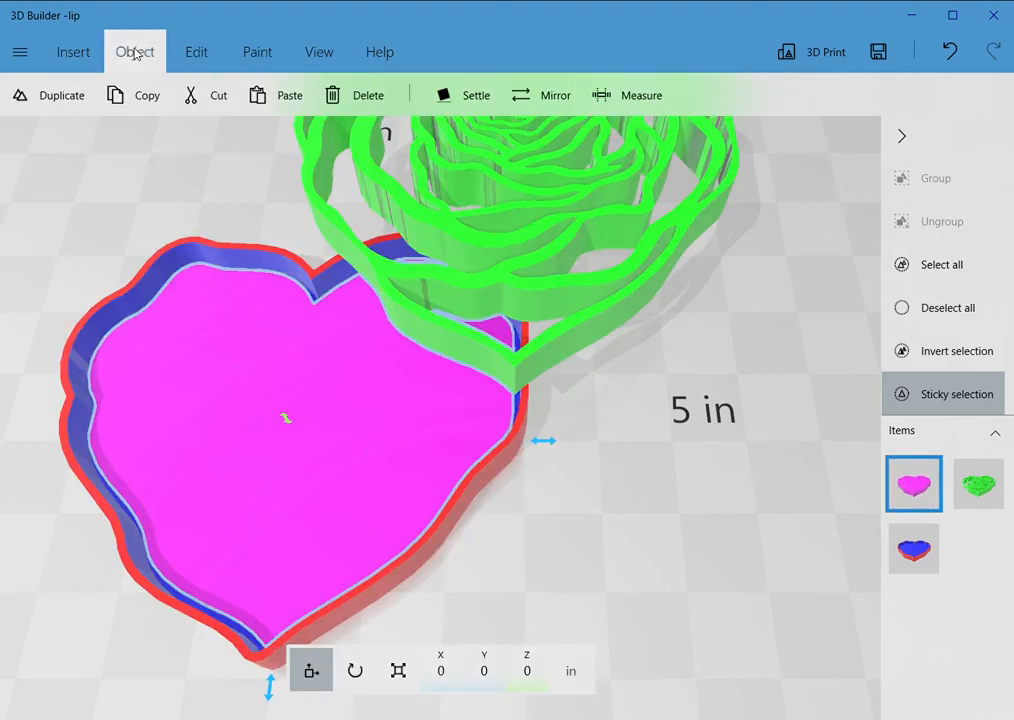
left_click(458, 96)
left_click(96, 50)
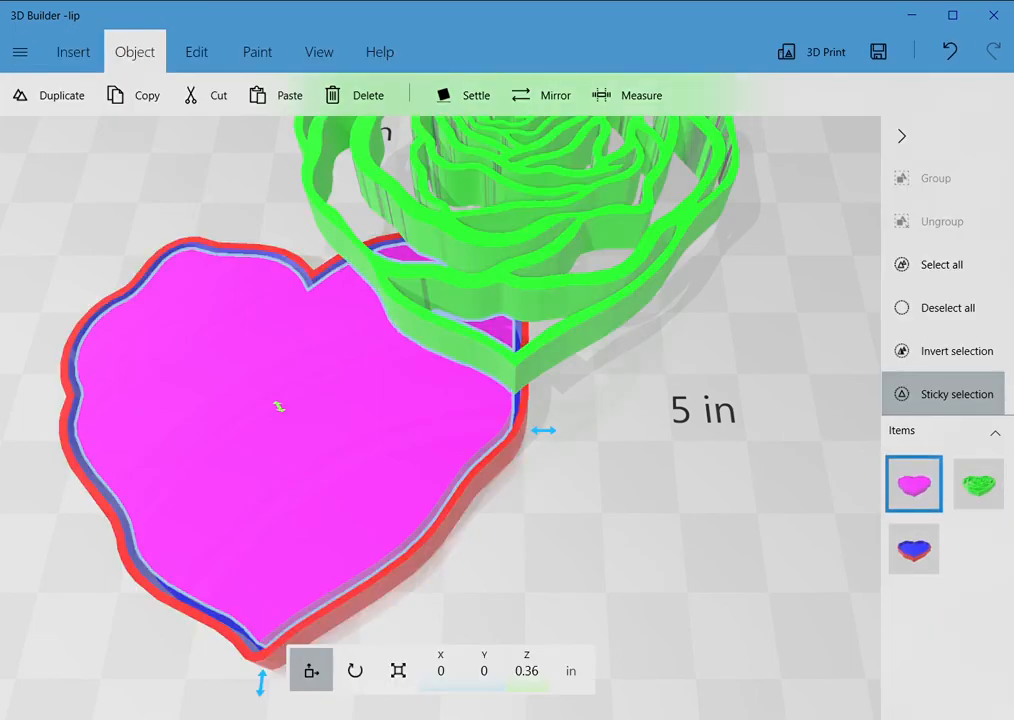
Move the green rose outline to the origin by setting its X, Y and Z position to 0.
left_click(973, 492)
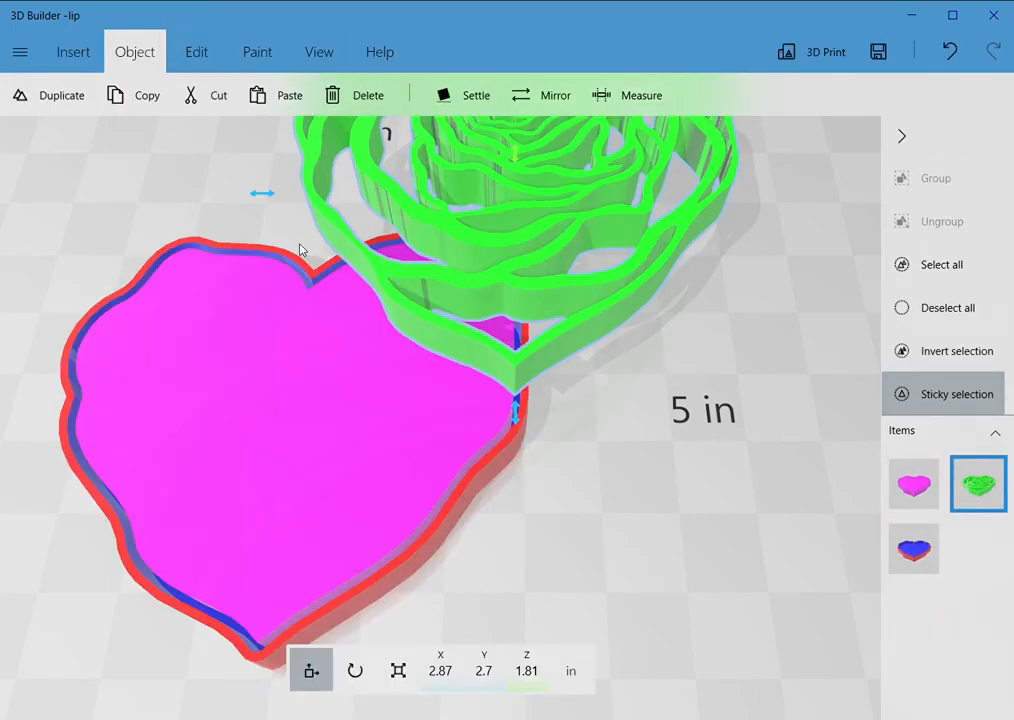
left_click(440, 668)
type("0")
key("Return")
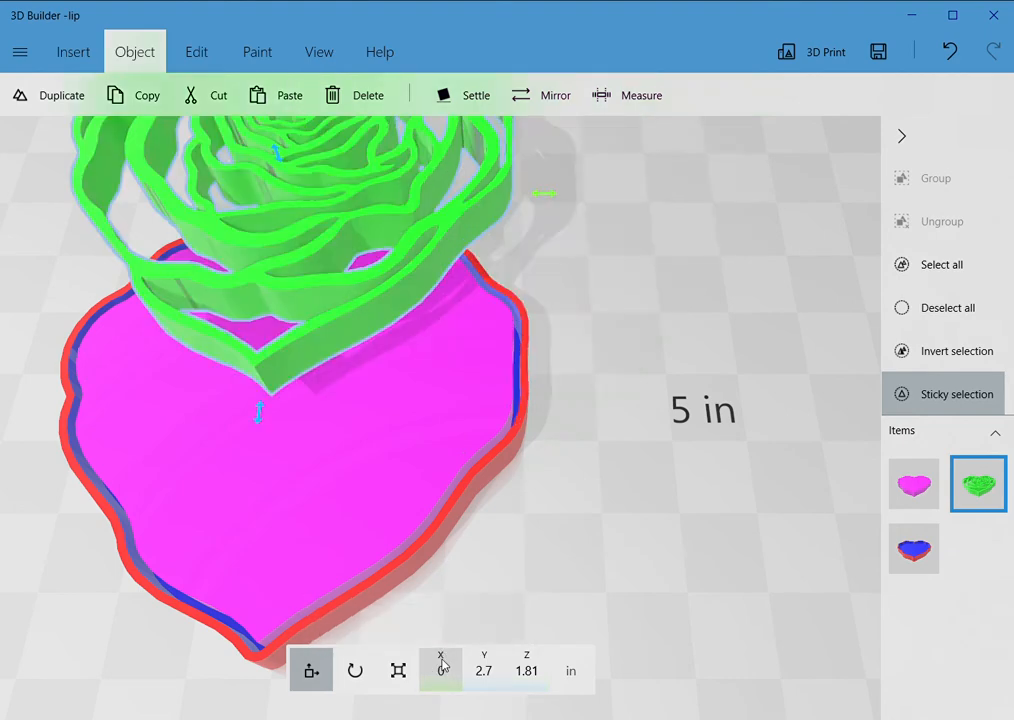
left_click(482, 670)
type("0")
key("Return")
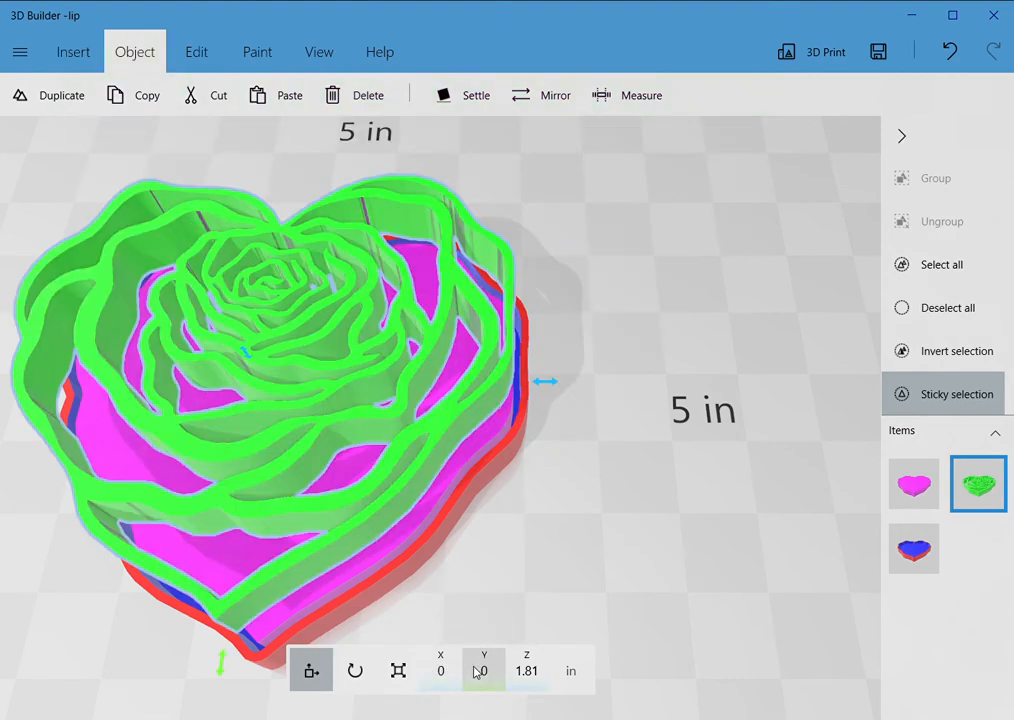
left_click(526, 670)
type("0")
key("Return")
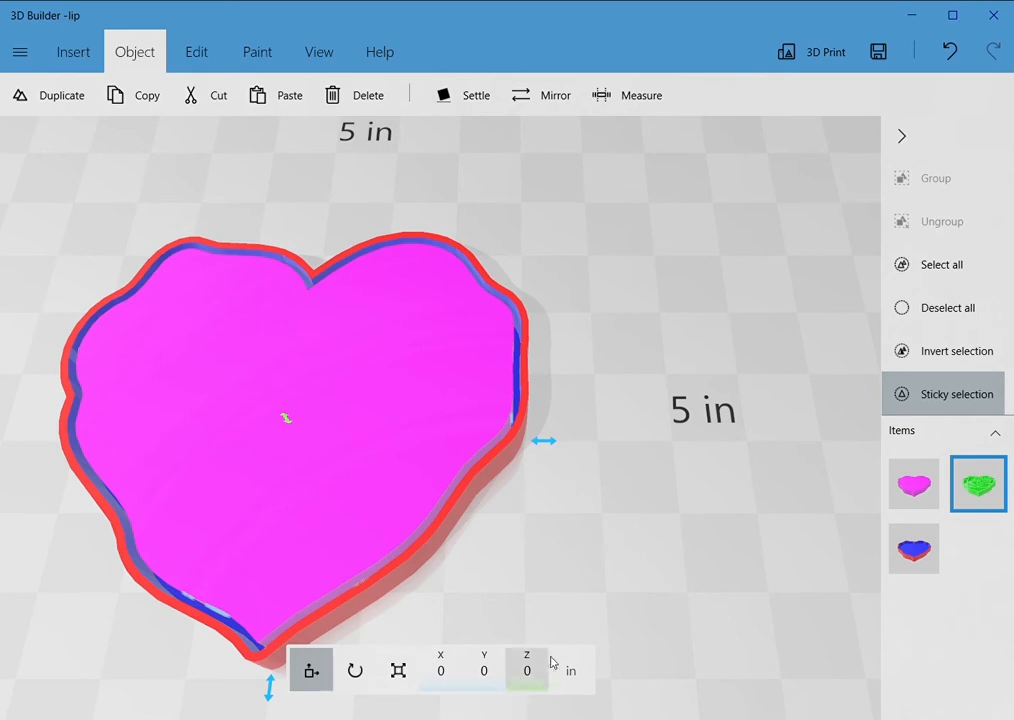
Raise the green rose outline above the magenta heart and set its Z size to 0.05 in.
right_click_drag(642, 516, 632, 313)
left_click_drag(310, 351, 303, 246)
left_click(397, 670)
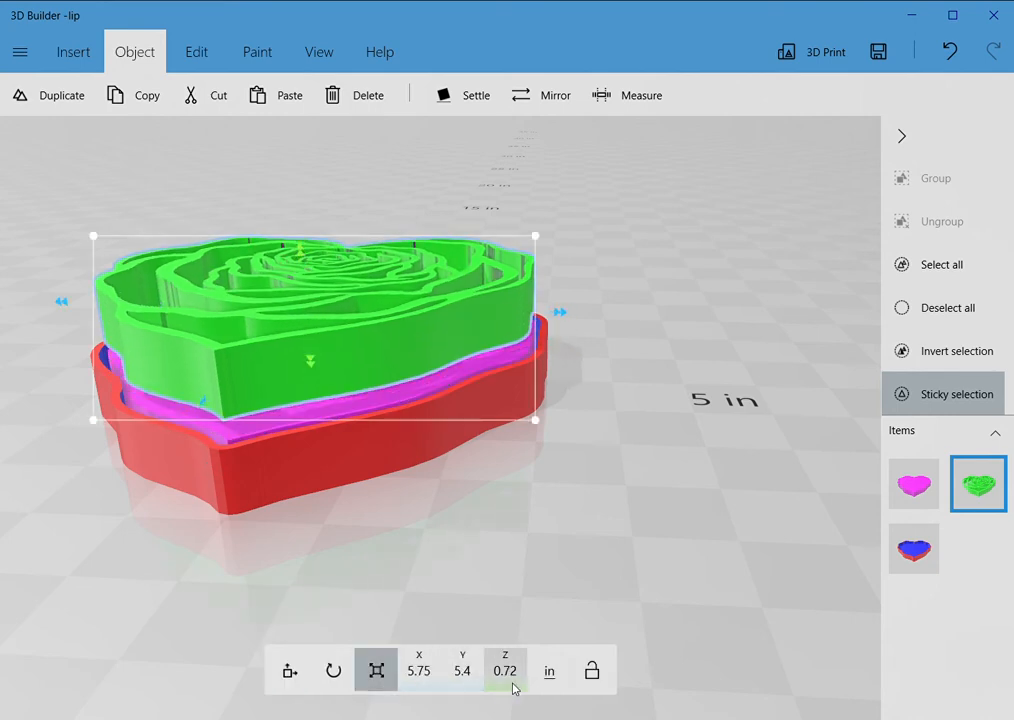
left_click(507, 680)
type(".05")
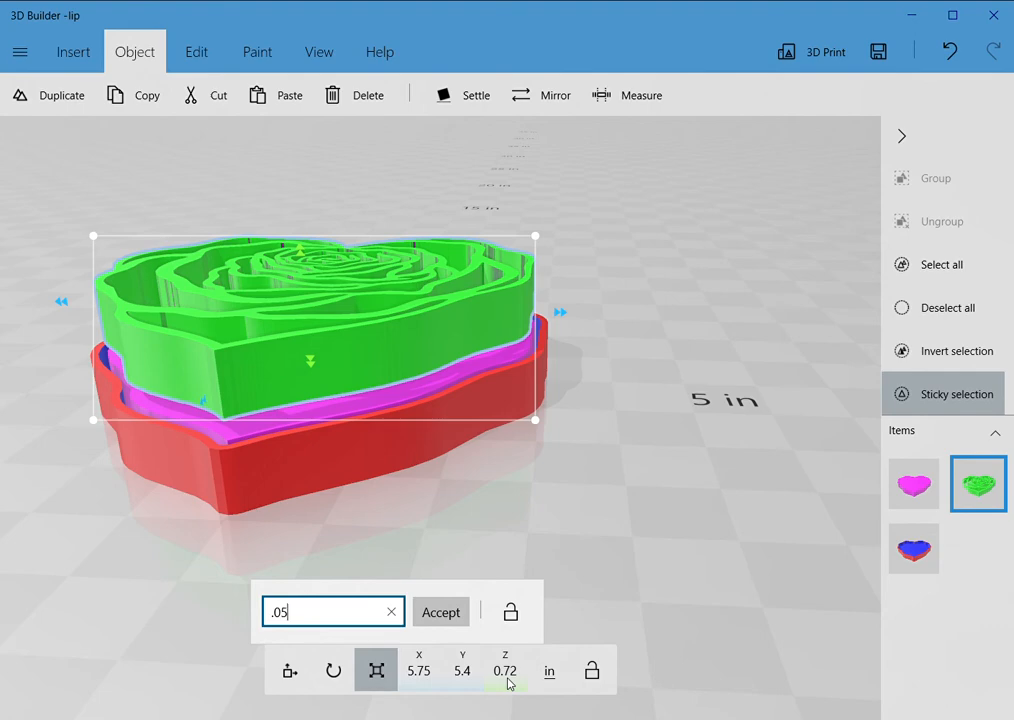
key("Return")
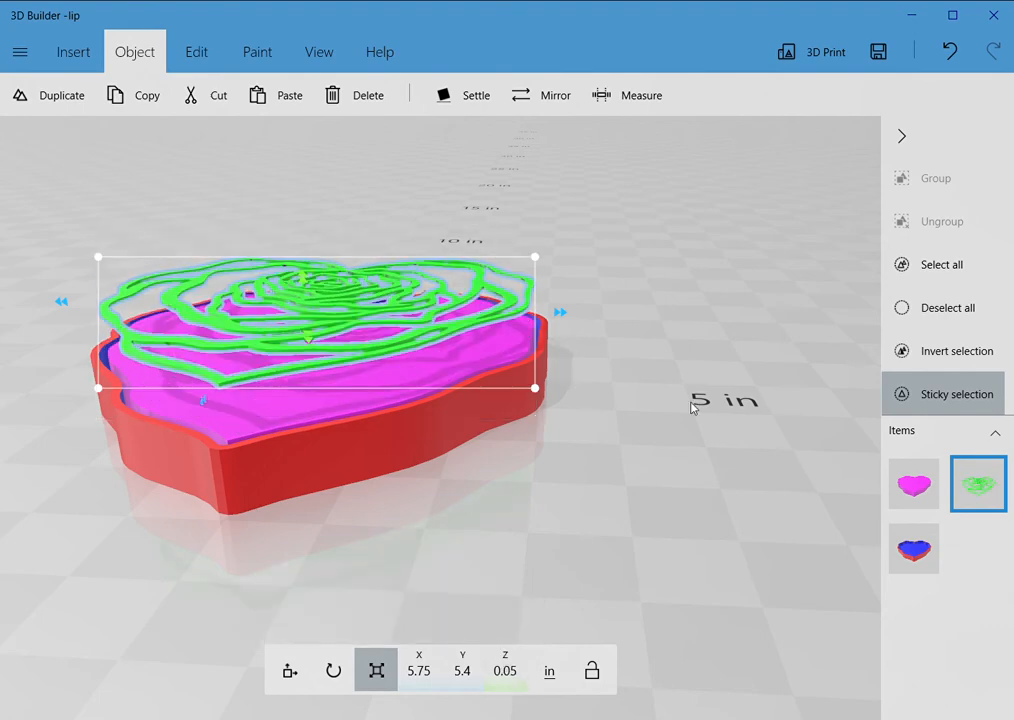
Lower the thin green rose outline until it sits in the top surface of the magenta heart.
left_click_drag(747, 355, 716, 290)
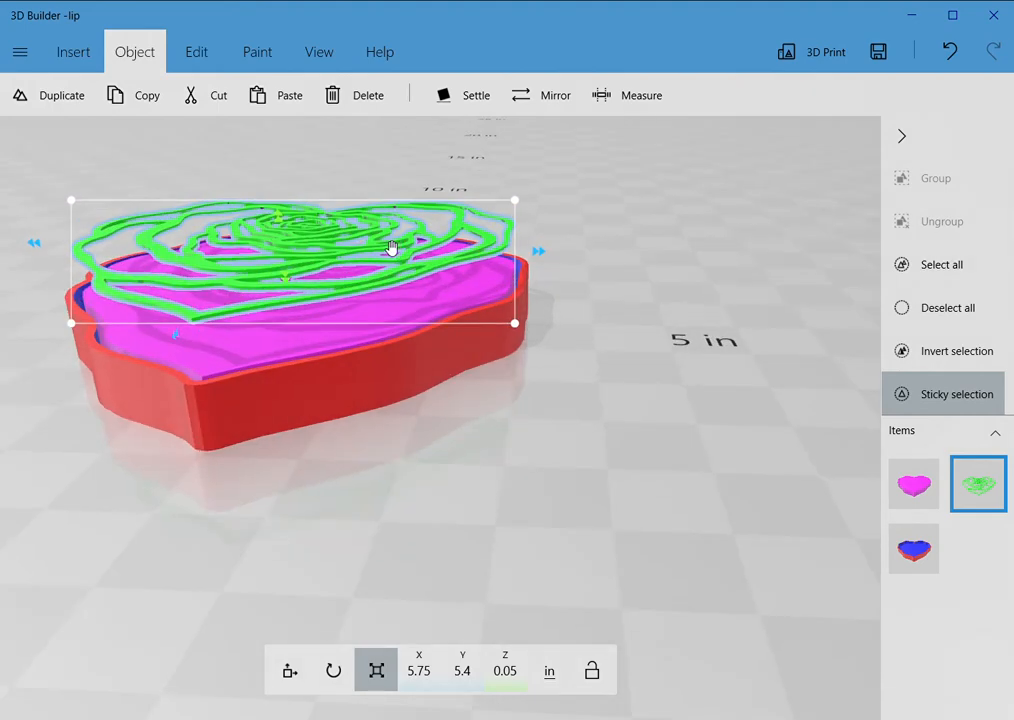
left_click_drag(308, 265, 305, 314)
Try to subtract the green rose outline from the other objects, and undo the subtraction and the stray height change.
left_click(203, 60)
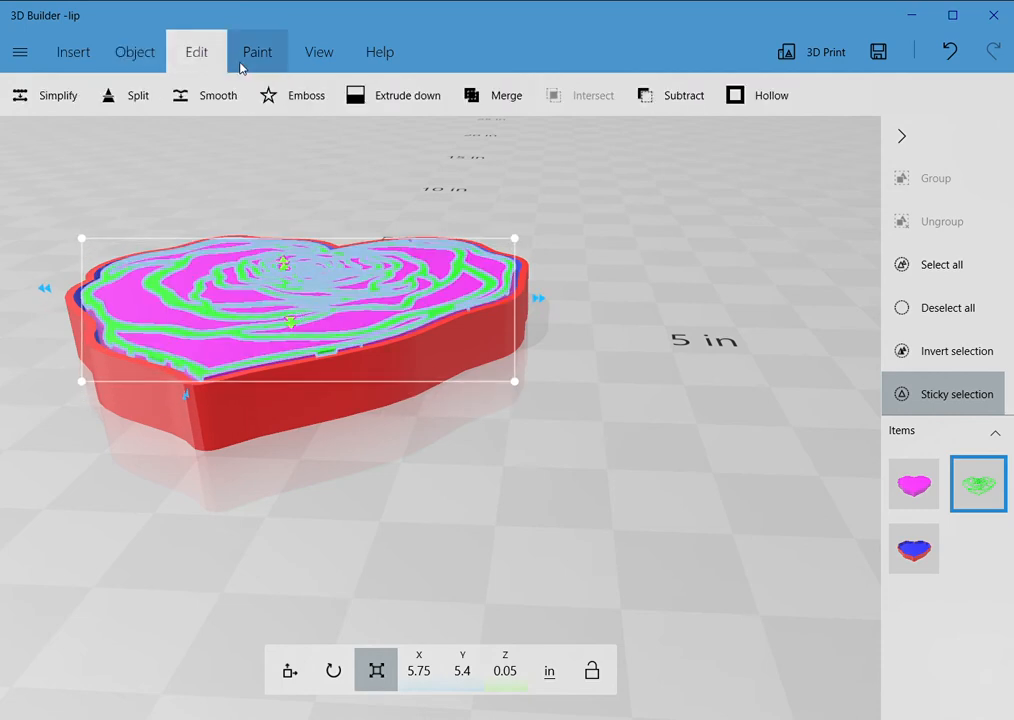
left_click(674, 92)
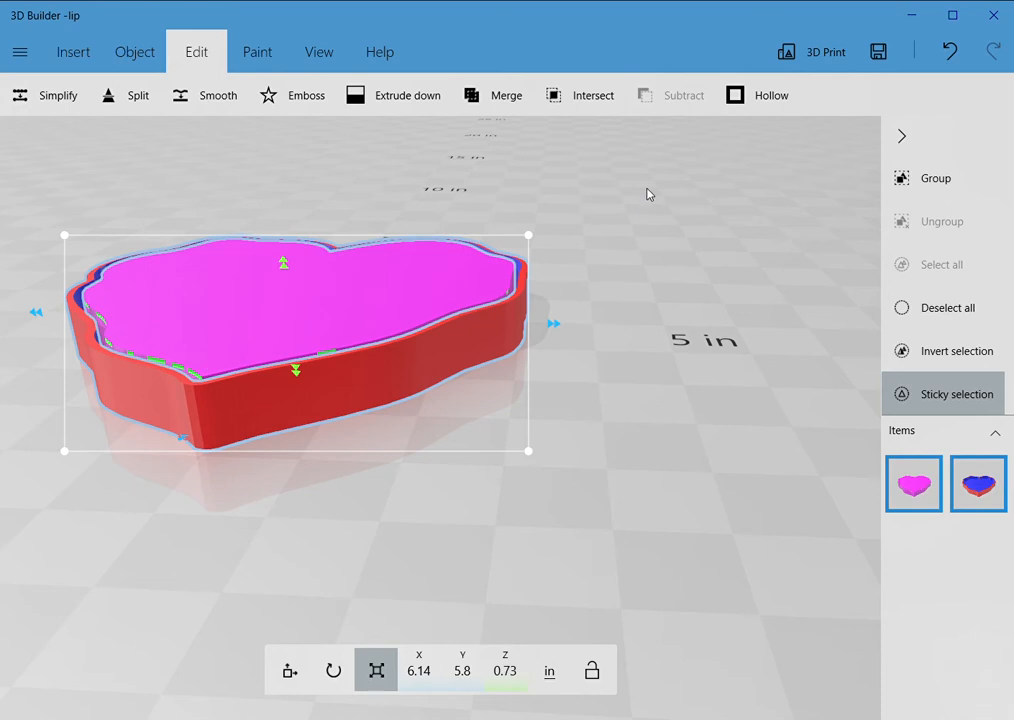
key("ctrl+z")
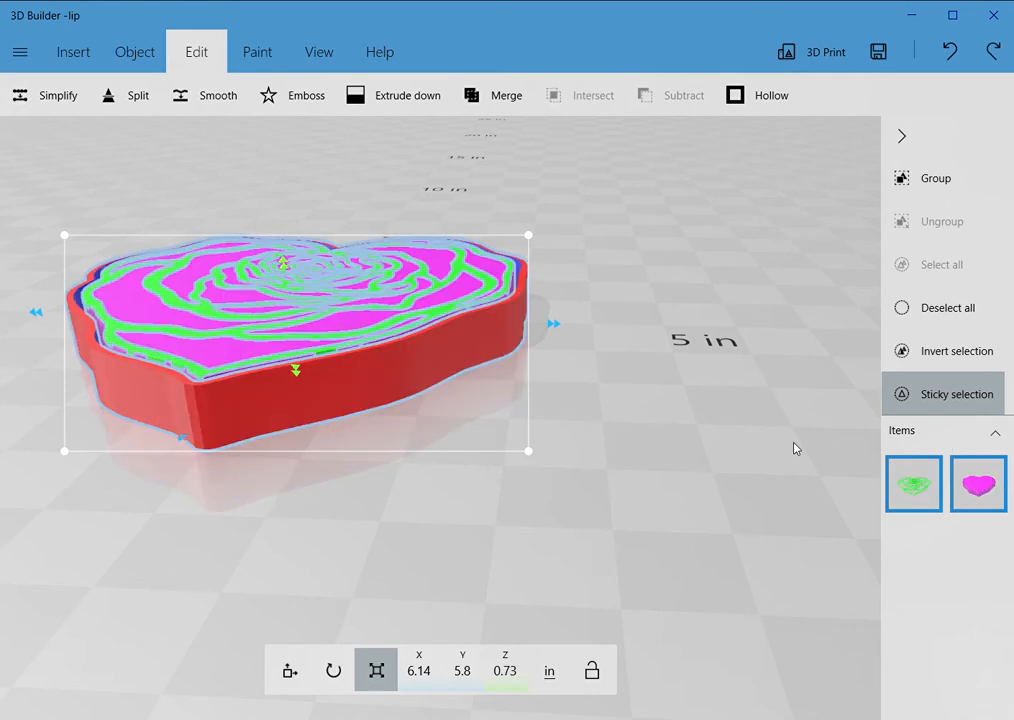
left_click(287, 253)
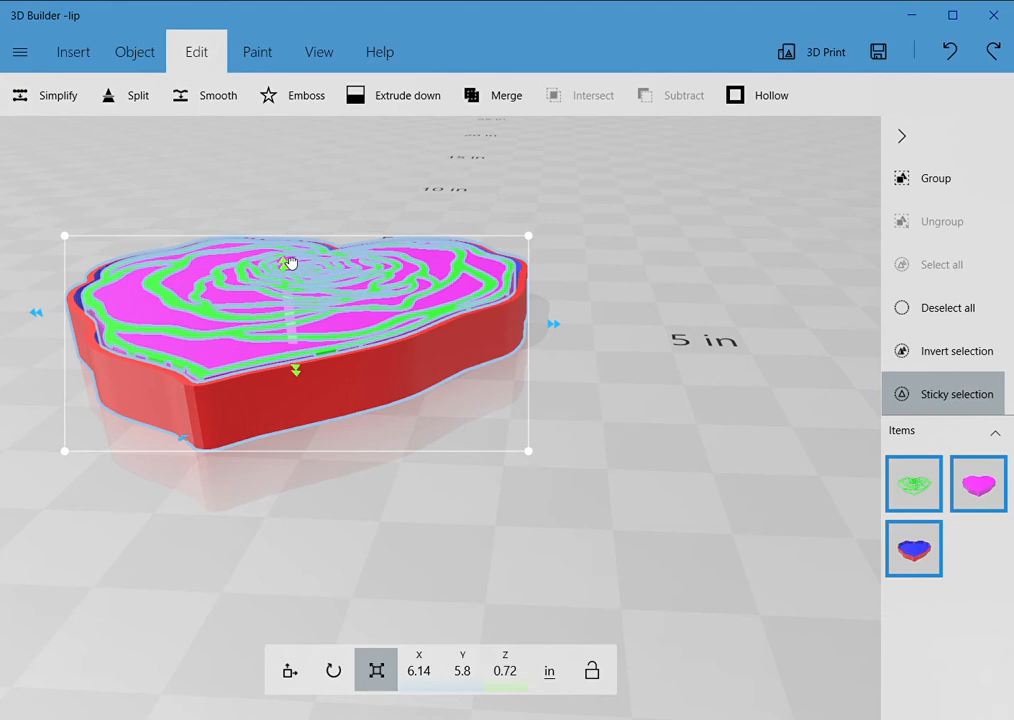
left_click_drag(291, 257, 290, 258)
key("ctrl+z")
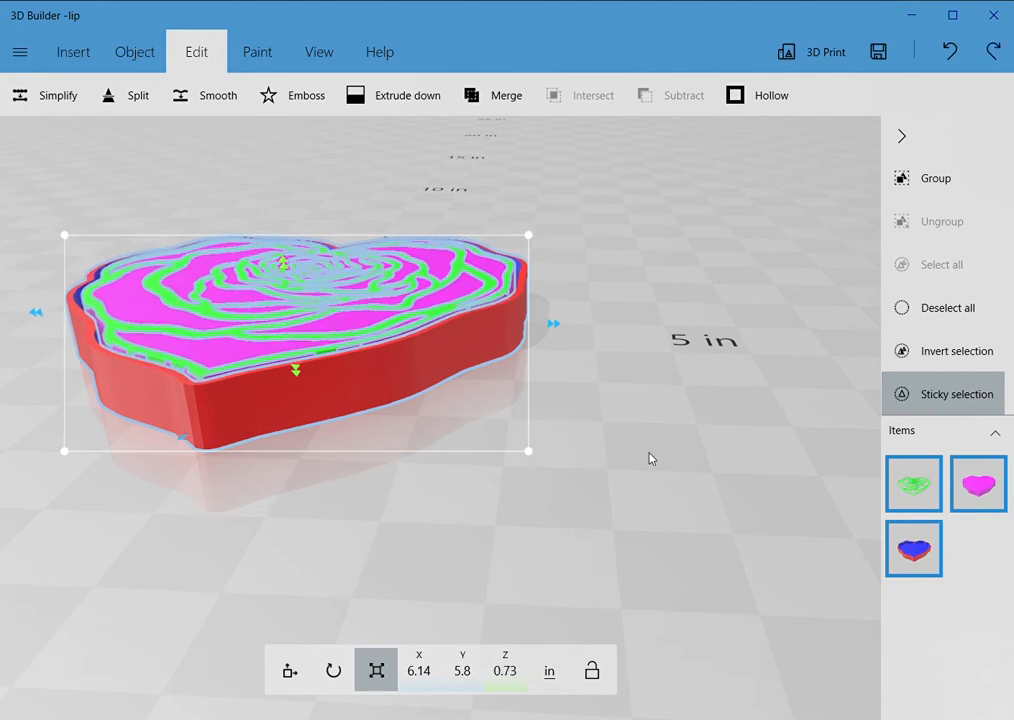
Retry the subtraction with only the green rose outline selected, and undo it along with the accidental stretching of all objects.
left_click(908, 561)
left_click(973, 498)
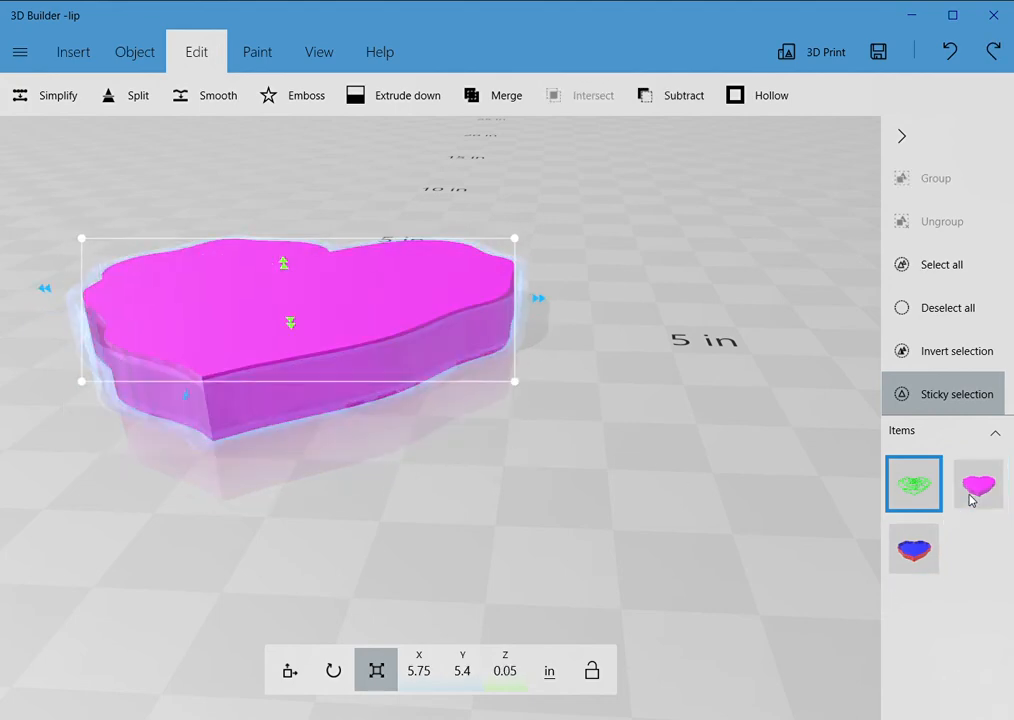
left_click(653, 100)
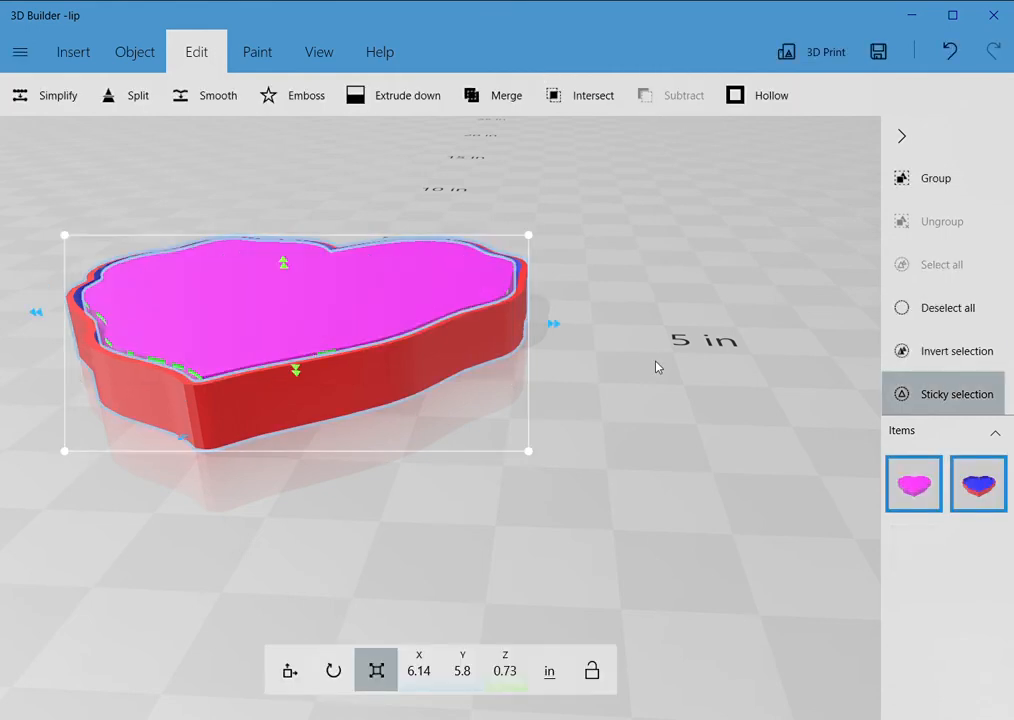
key("ctrl+z")
left_click_drag(290, 262, 288, 258)
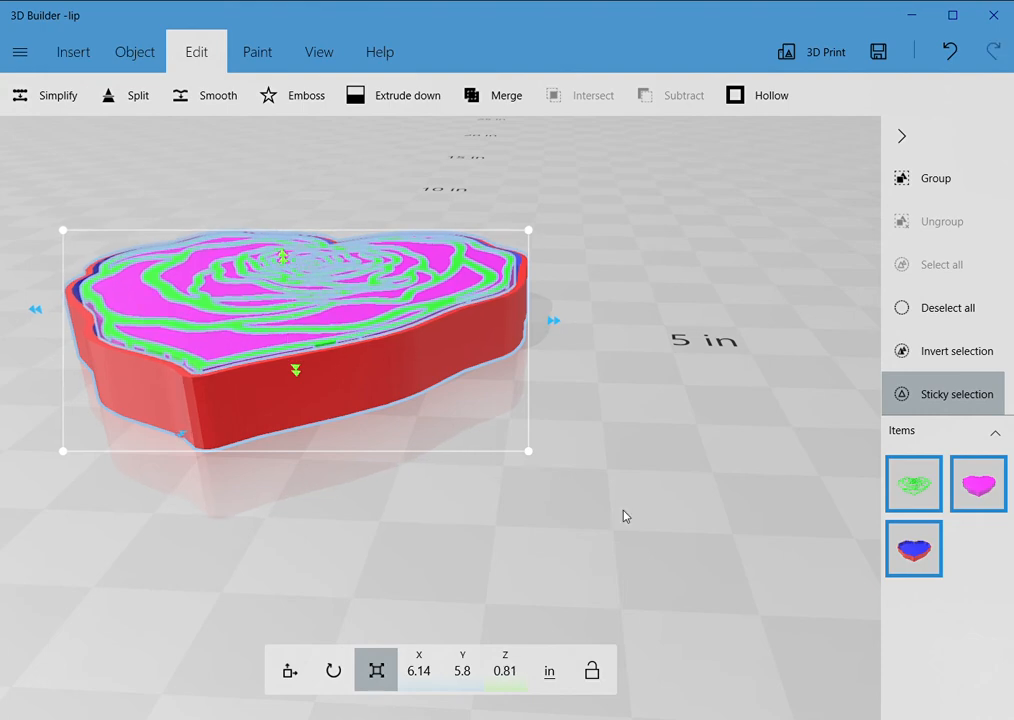
key("ctrl+z")
Keep only the green rose outline selected and set its Z size to 0.05 in after stretching it upward.
left_click(914, 553)
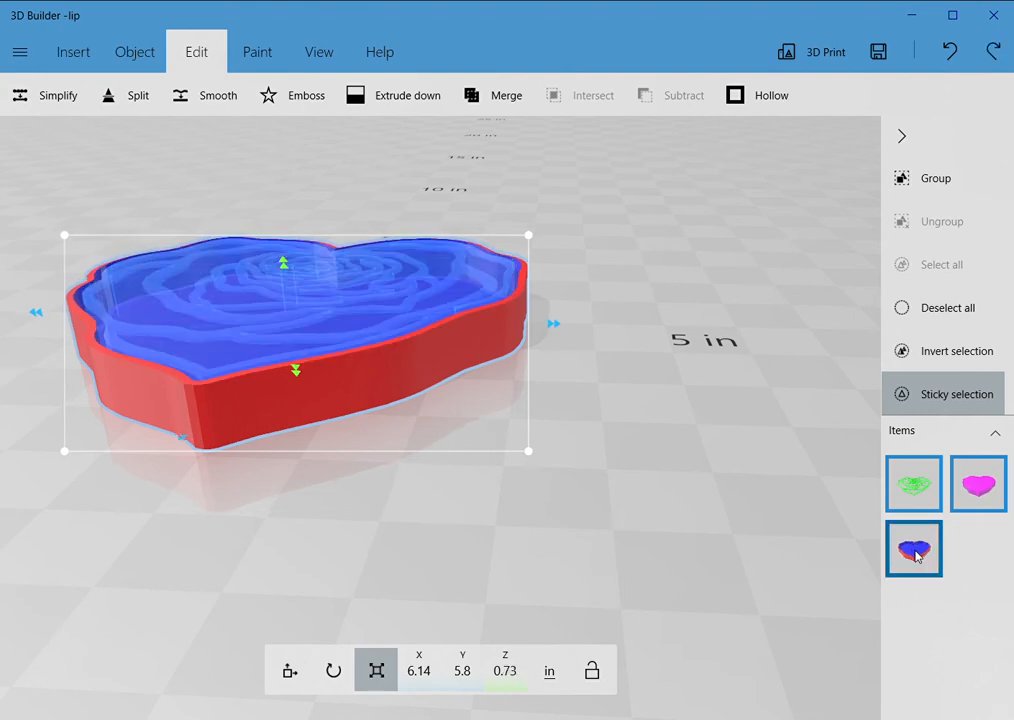
left_click(973, 482)
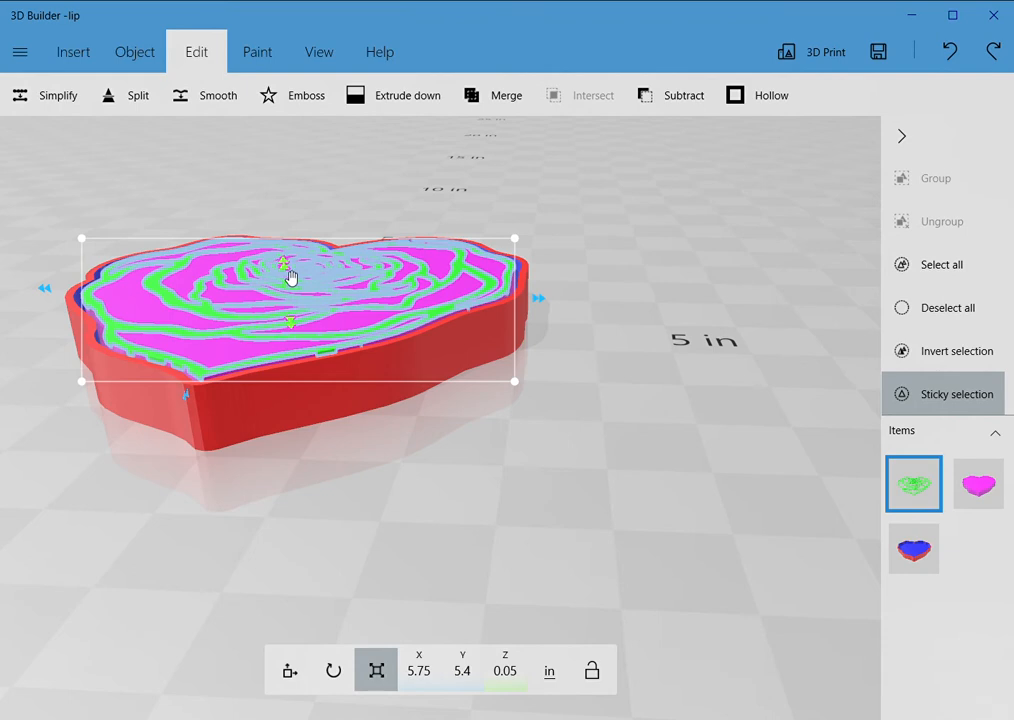
mouse_move(291, 273)
left_mouse_down()
mouse_move(290, 231)
mouse_move(290, 265)
left_mouse_up()
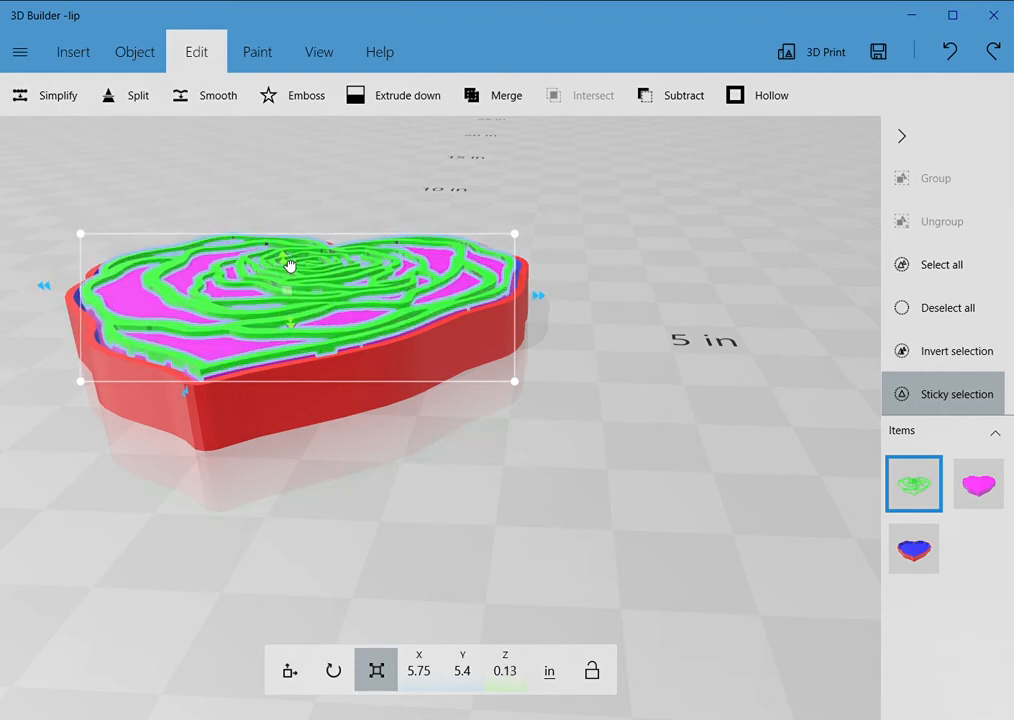
left_click(515, 670)
type("0.05")
key("Return")
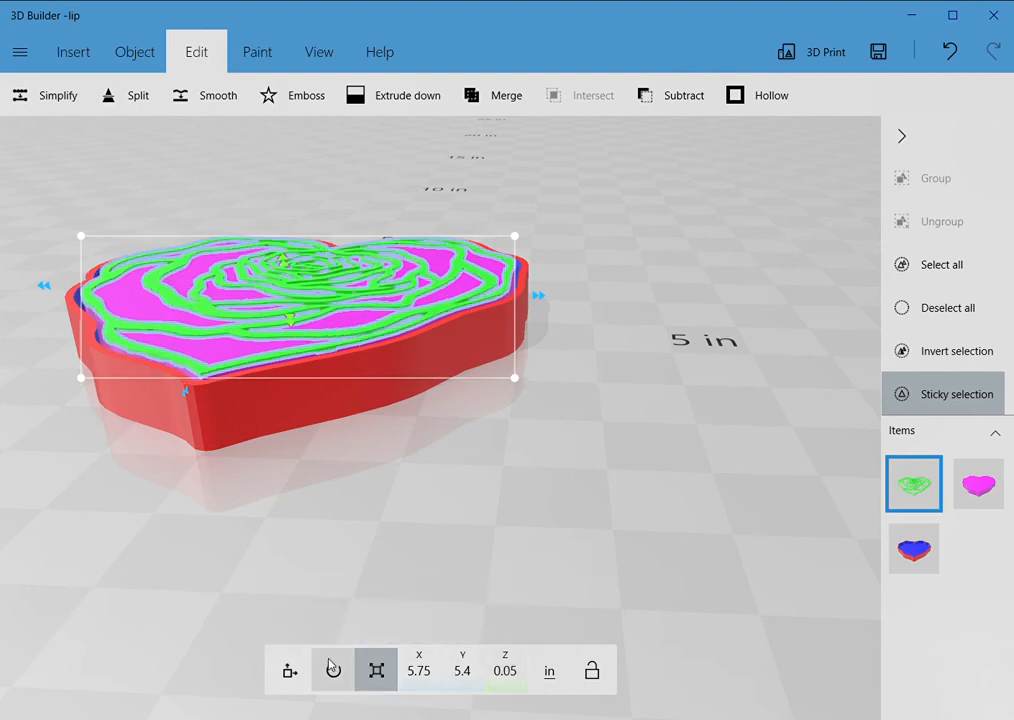
Fine-tune the green rose outline's height so it sinks into the magenta heart's top, and subtract it.
left_click(290, 670)
mouse_move(288, 257)
left_mouse_down()
mouse_move(287, 229)
mouse_move(283, 260)
left_mouse_up()
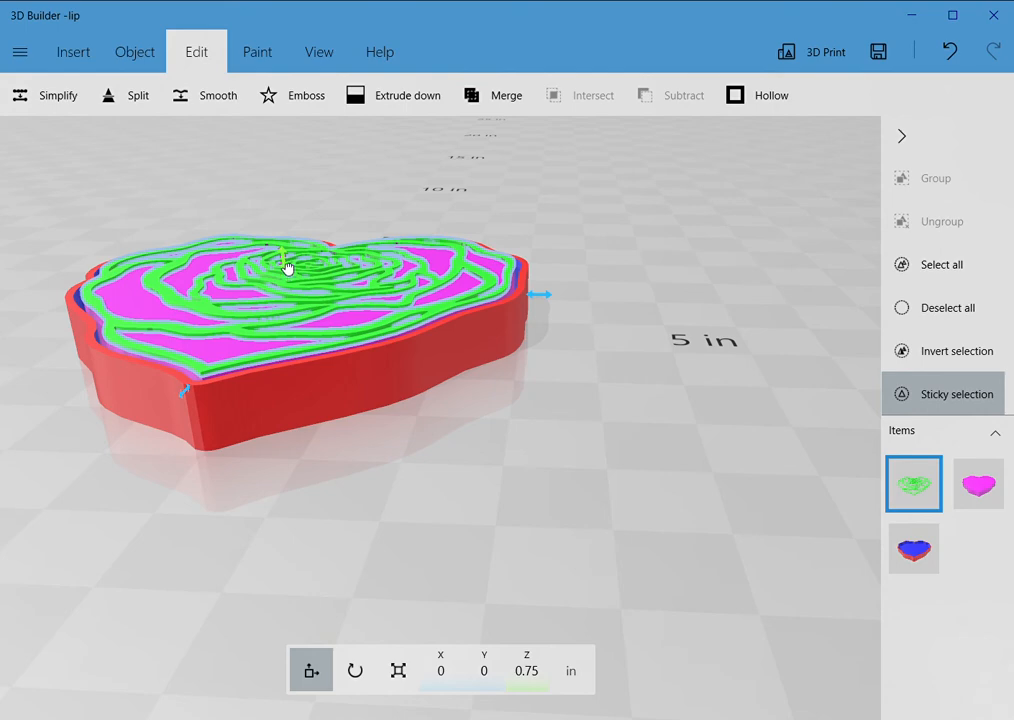
left_click_drag(287, 267, 287, 268)
left_click(690, 95)
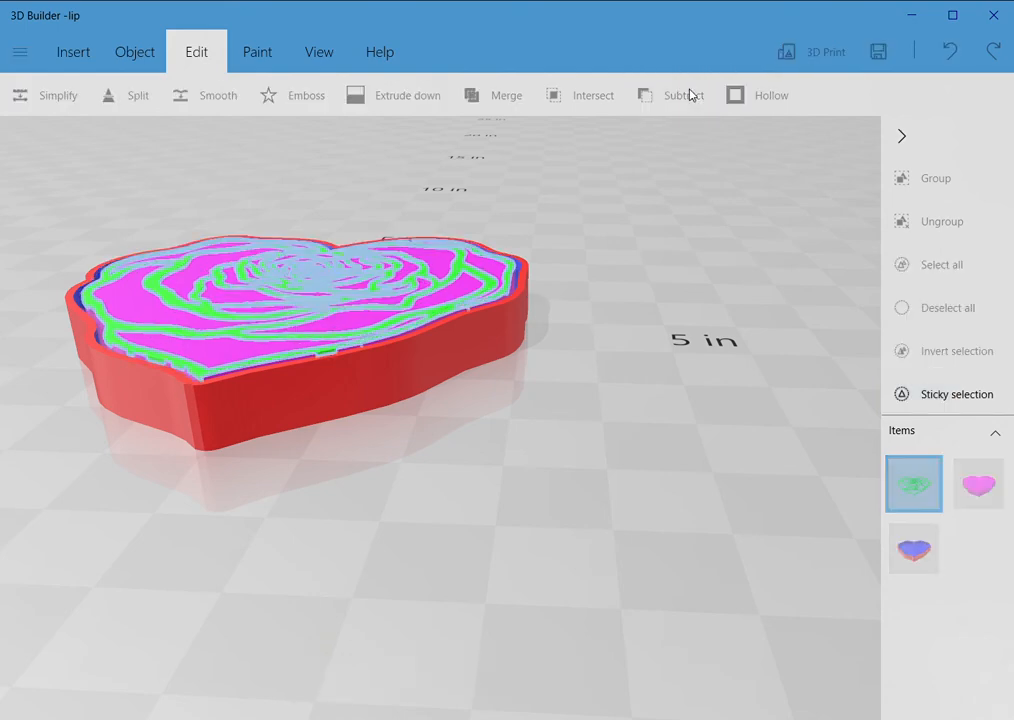
Deselect both remaining objects and examine the heart from underneath and from above.
right_click_drag(677, 343, 624, 207)
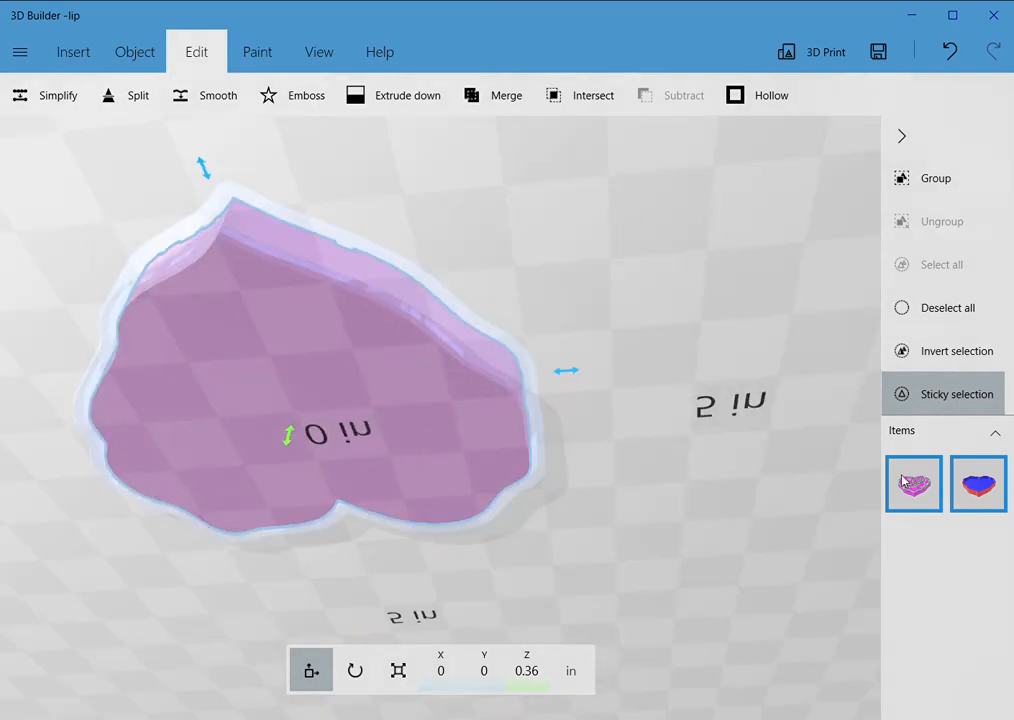
left_click(908, 484)
left_click(978, 499)
right_click_drag(589, 412, 675, 197)
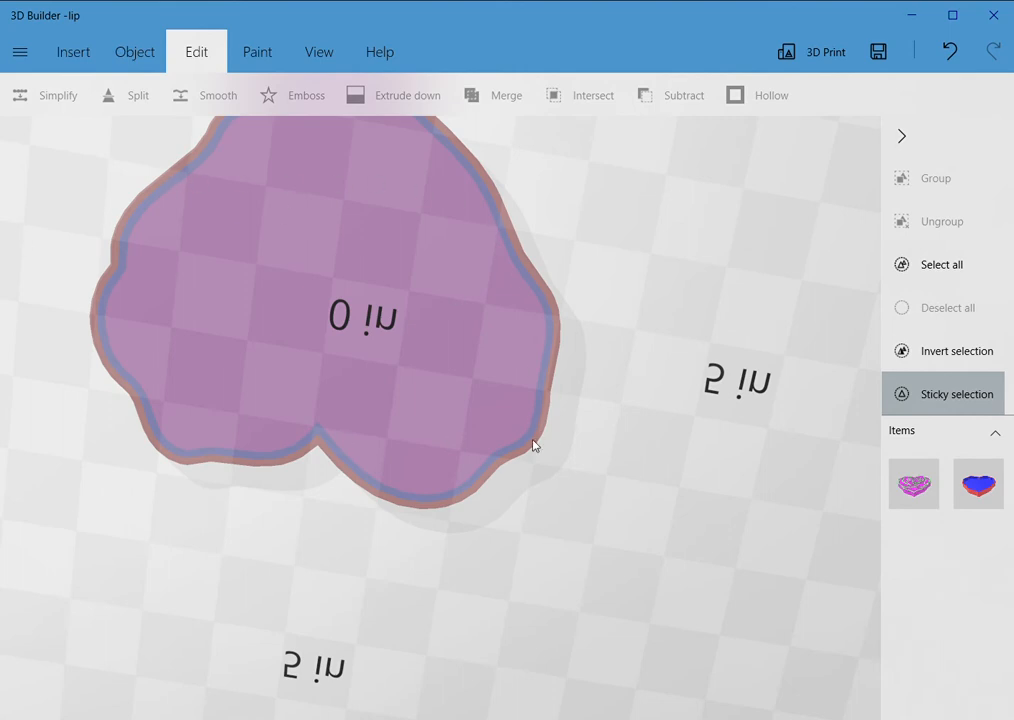
right_click_drag(667, 316, 695, 421)
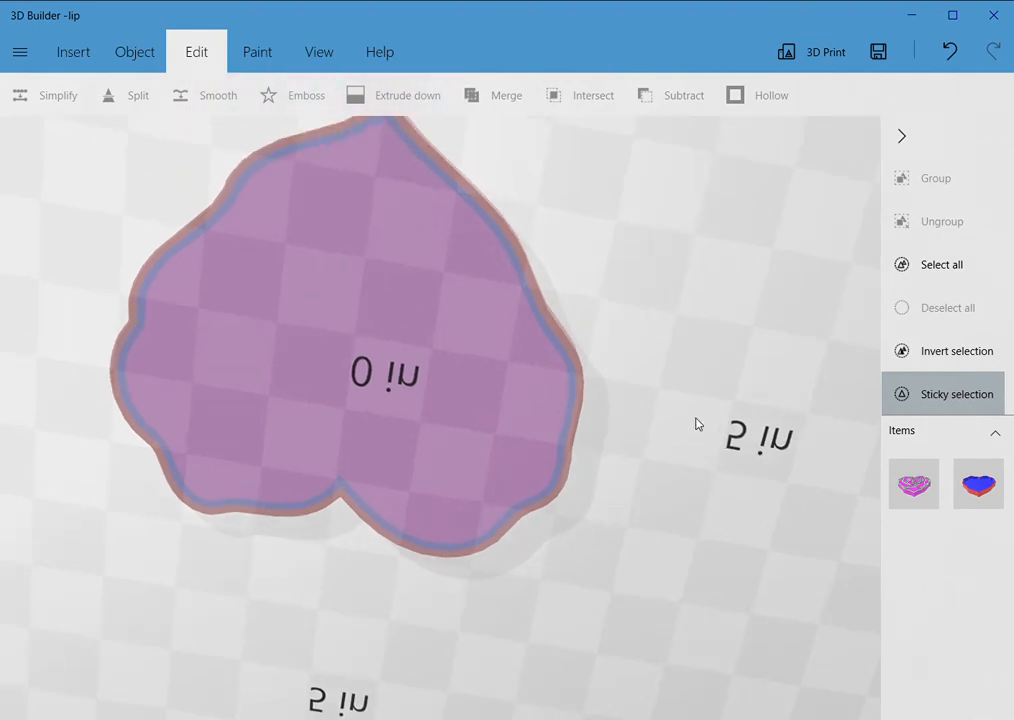
right_click_drag(619, 402, 537, 507)
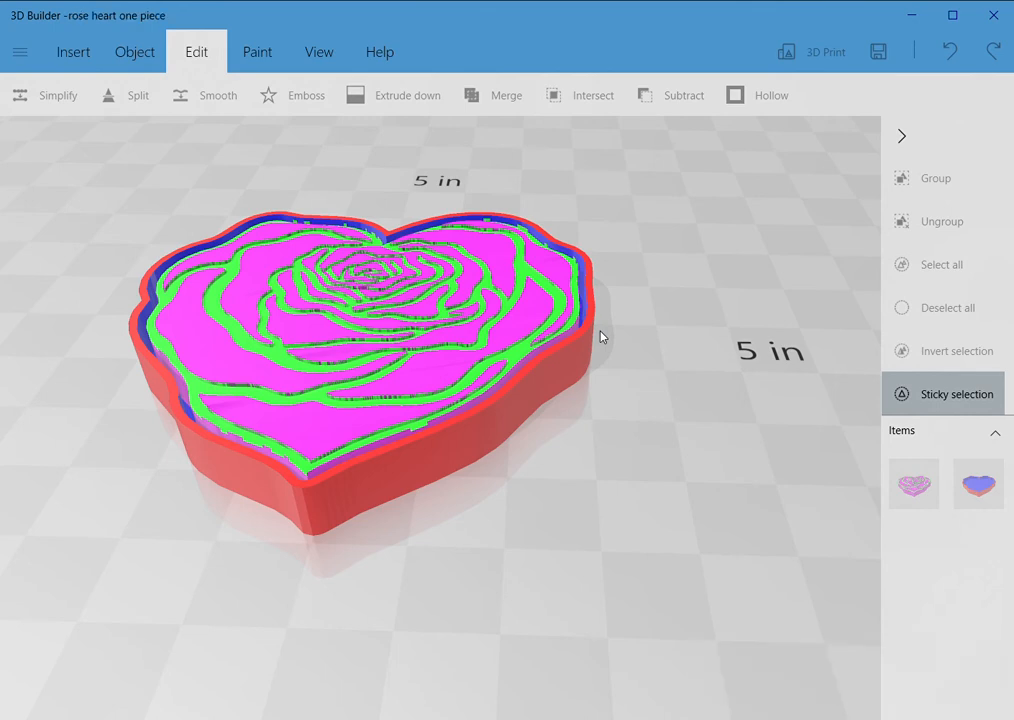
Delete the engraved magenta heart and the red and blue tray from the scene.
left_click(62, 58)
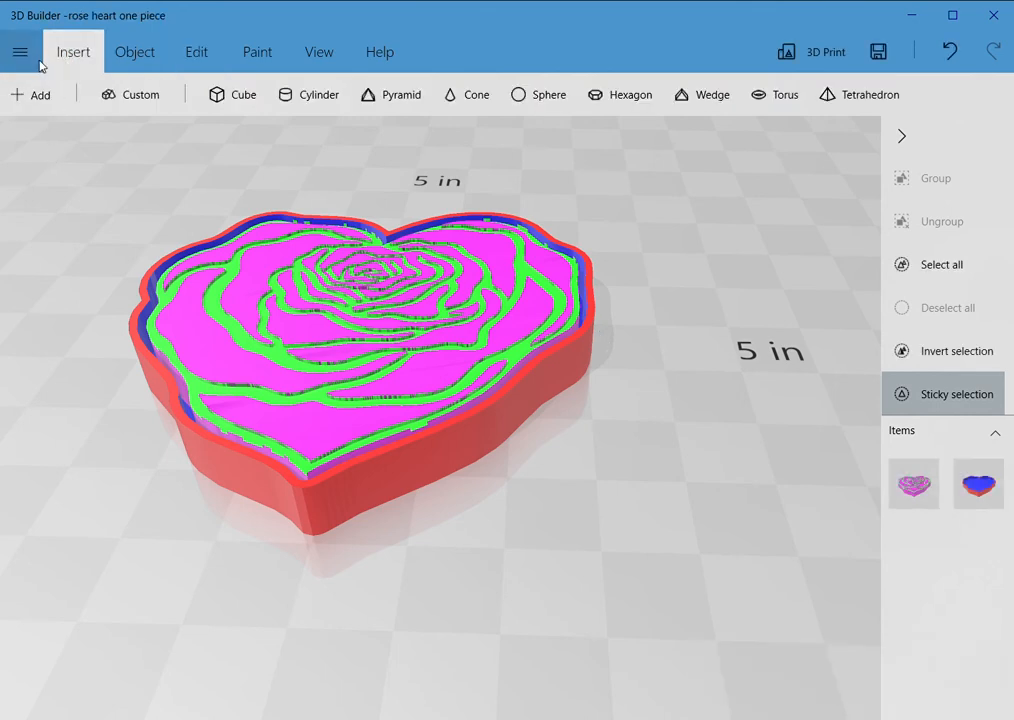
left_click(147, 72)
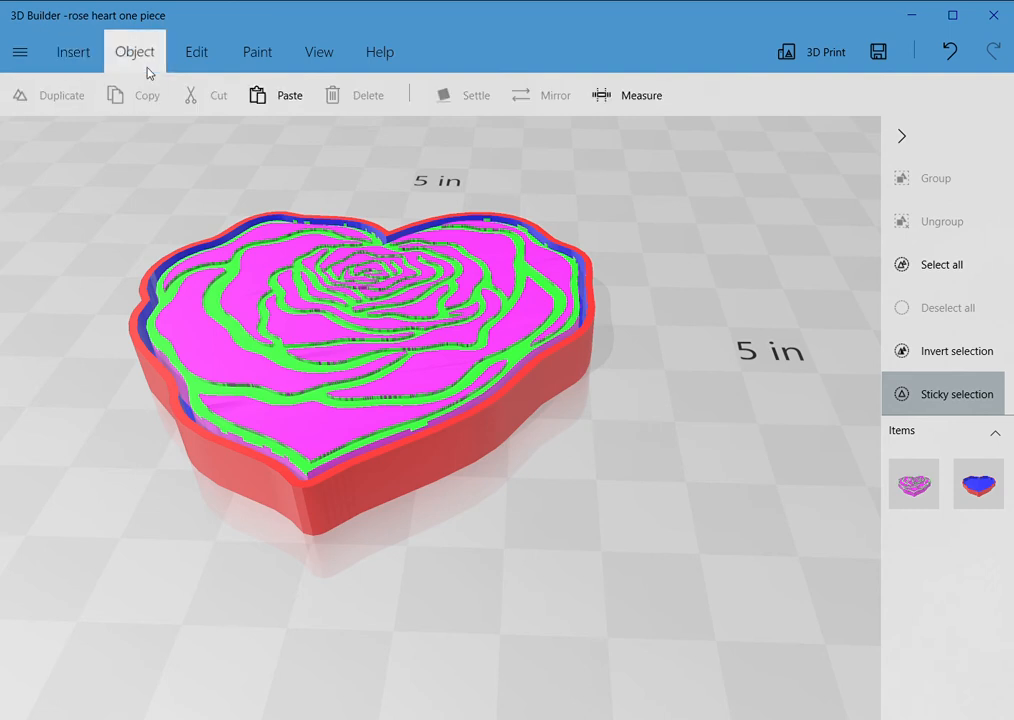
left_click(228, 243)
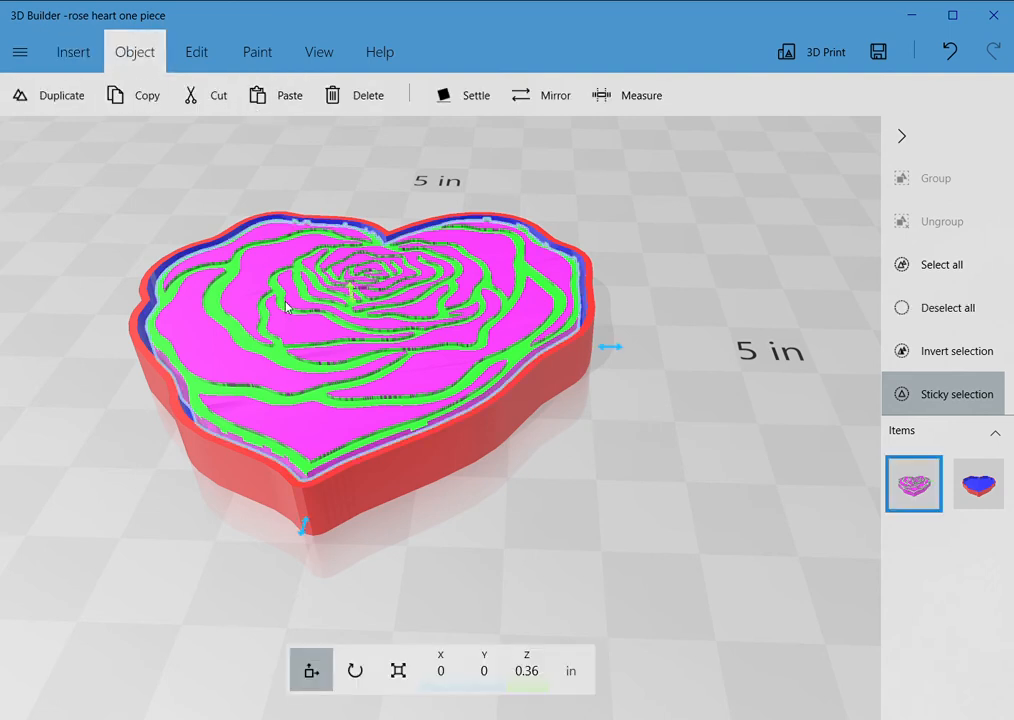
left_click(358, 100)
left_click(308, 278)
left_click(352, 104)
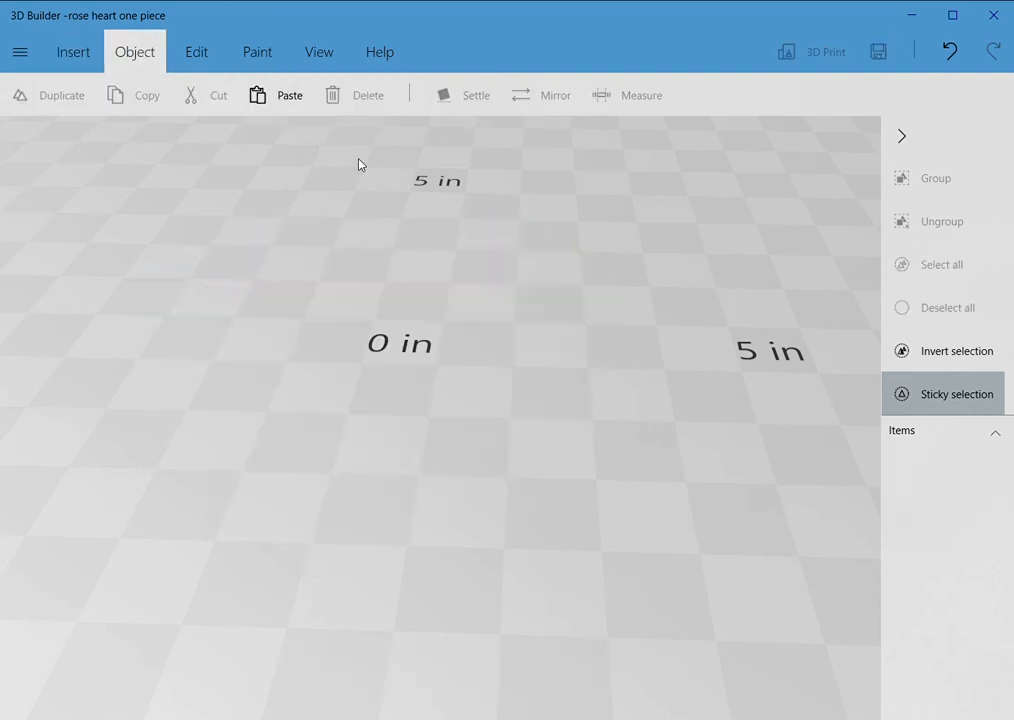
Add the bunny silhouette image to the empty scene and import it as the magenta solid.
left_click(76, 56)
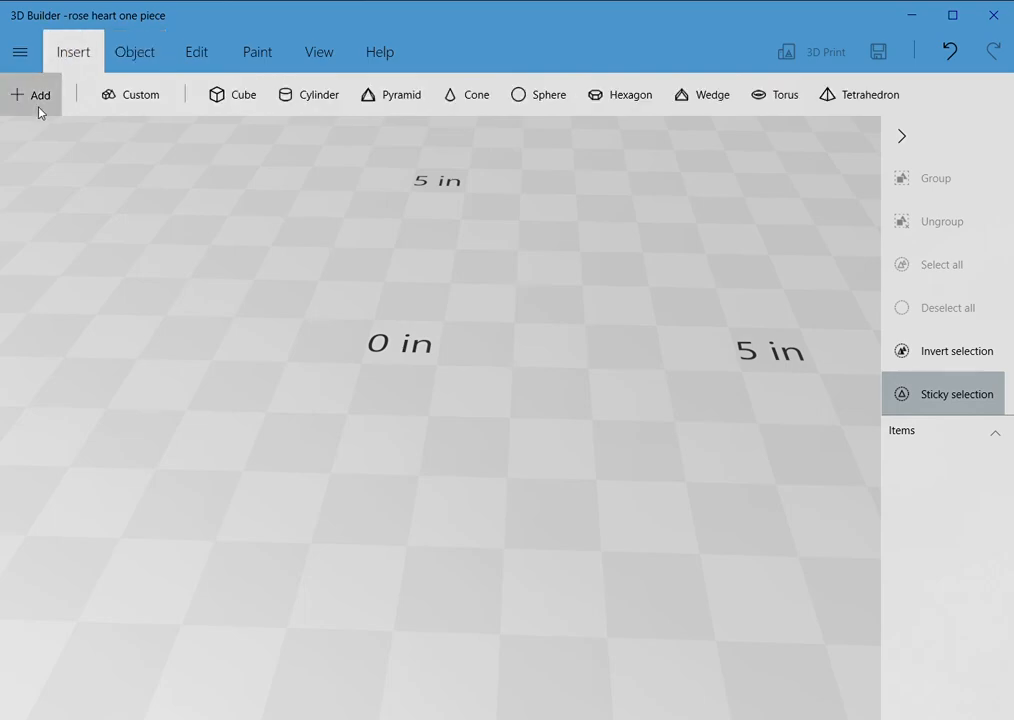
left_click(32, 95)
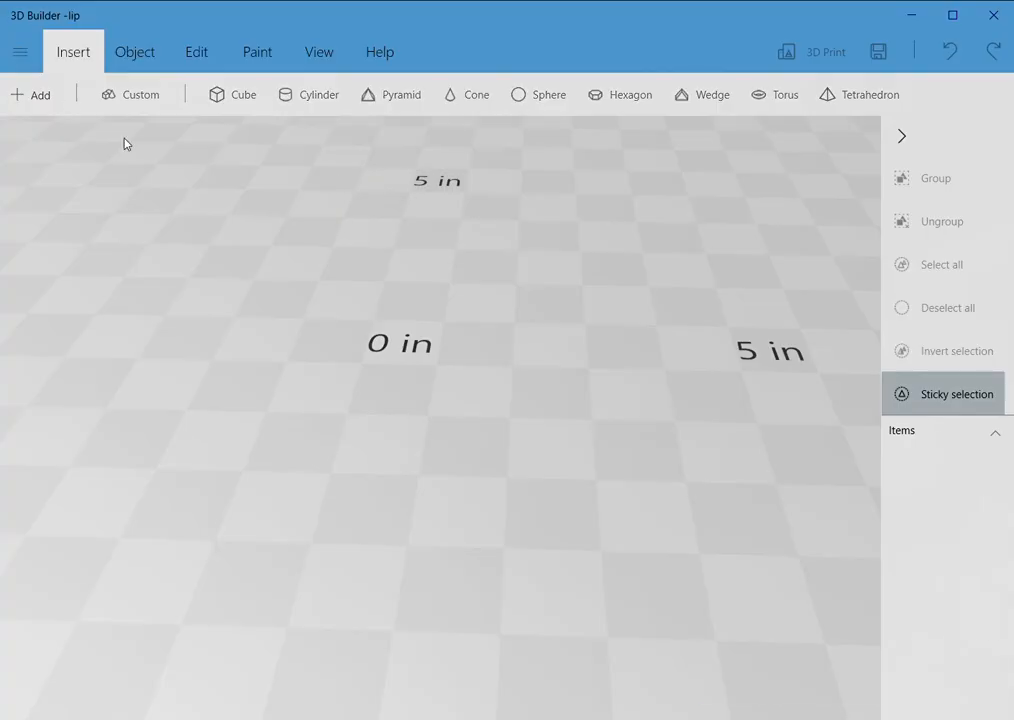
left_click(100, 72)
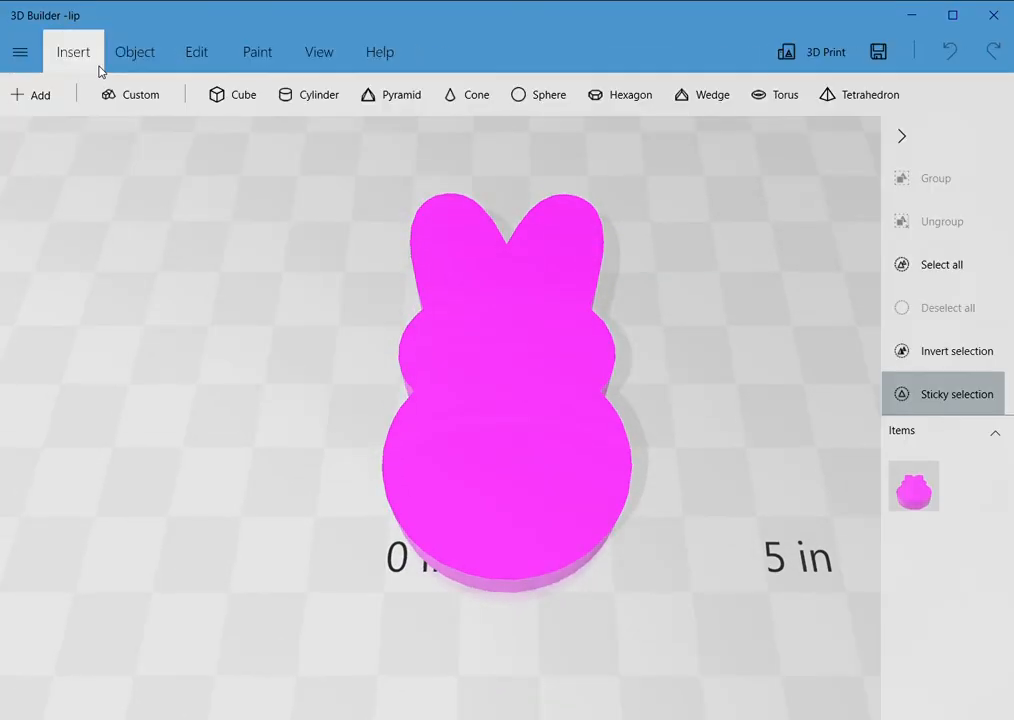
Add a second bunny silhouette image and import it with the Contour method as the blue solid.
left_click(34, 96)
left_click(249, 596)
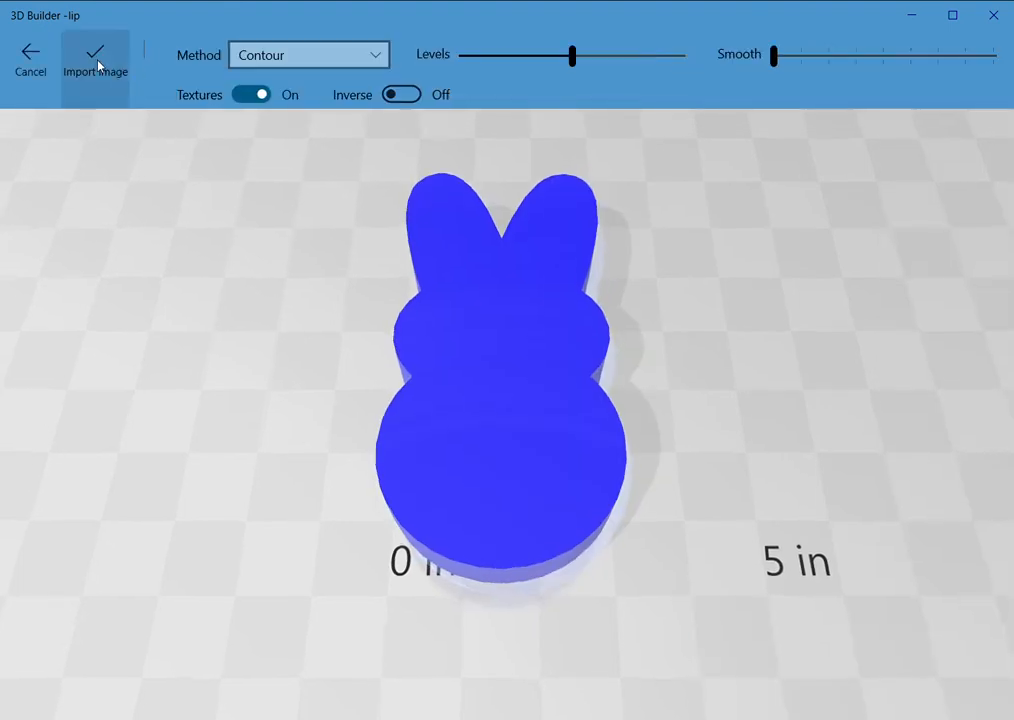
left_click(104, 68)
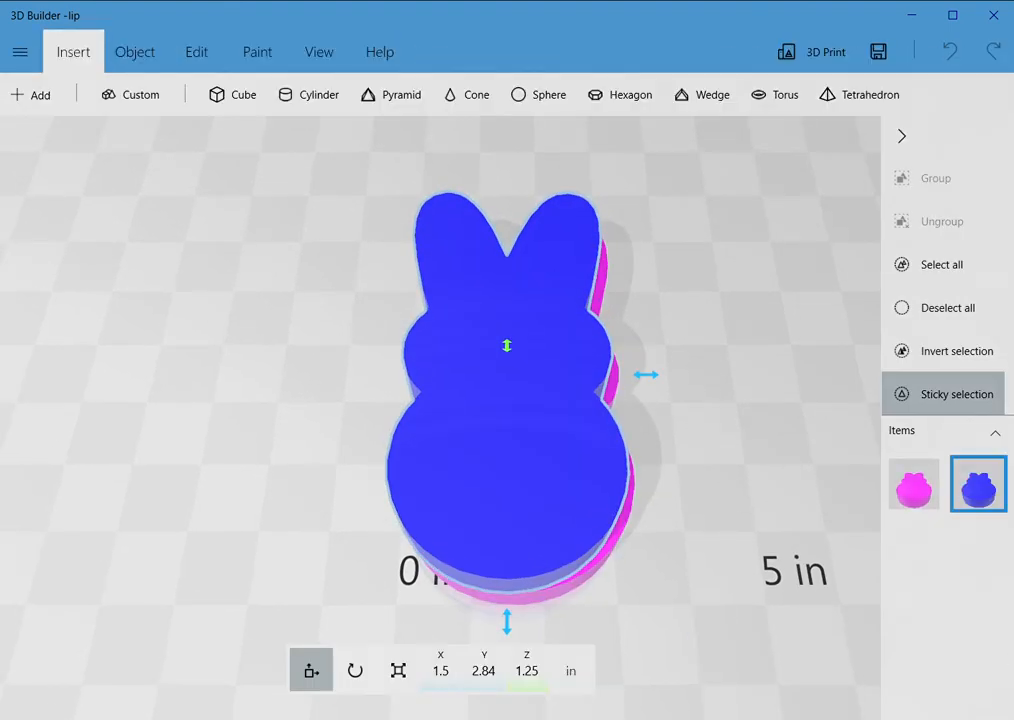
Move the blue bunny to the origin by setting its X, Y and Z position to 0.
left_click(446, 686)
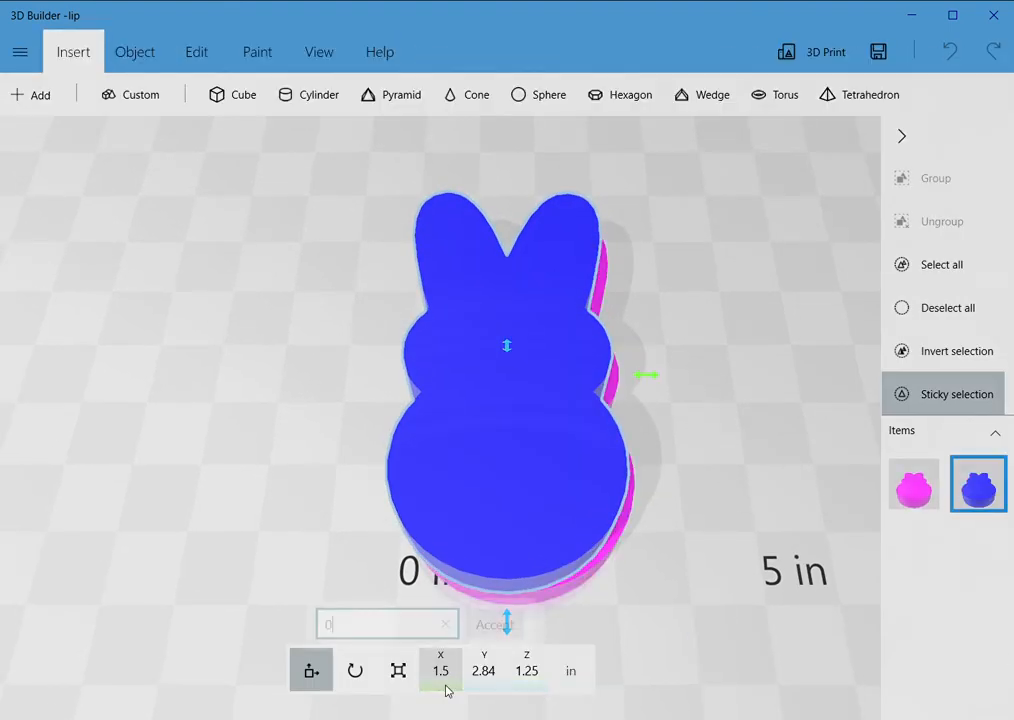
type("0")
key("Return")
left_click(489, 691)
left_click(502, 688)
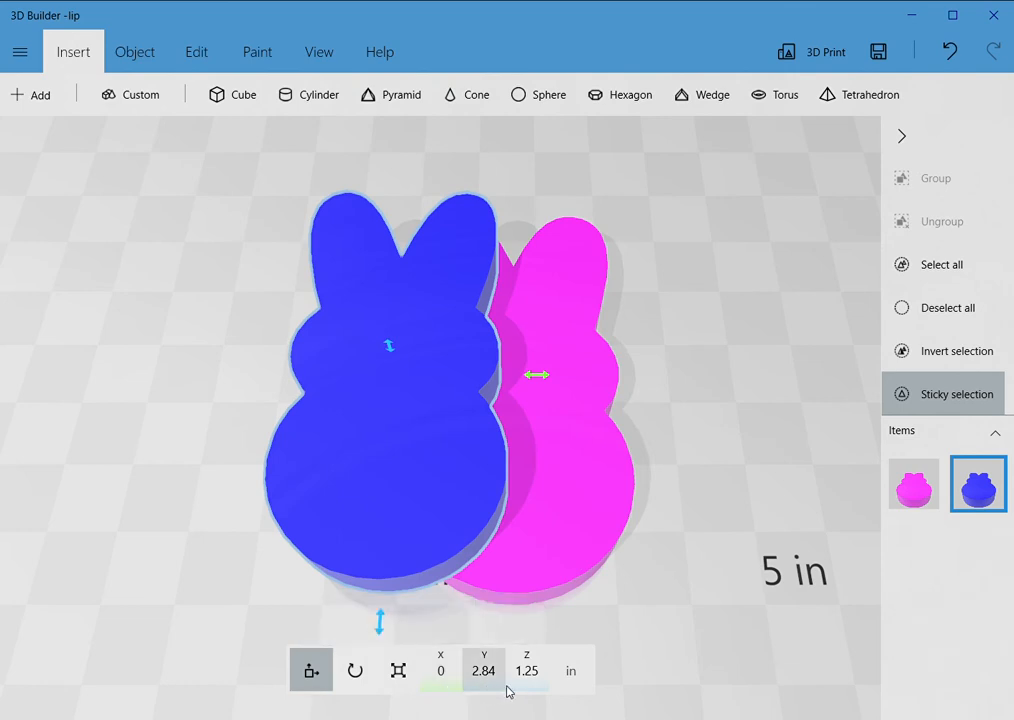
left_click(496, 688)
key("Return")
left_click(532, 672)
left_click(537, 676)
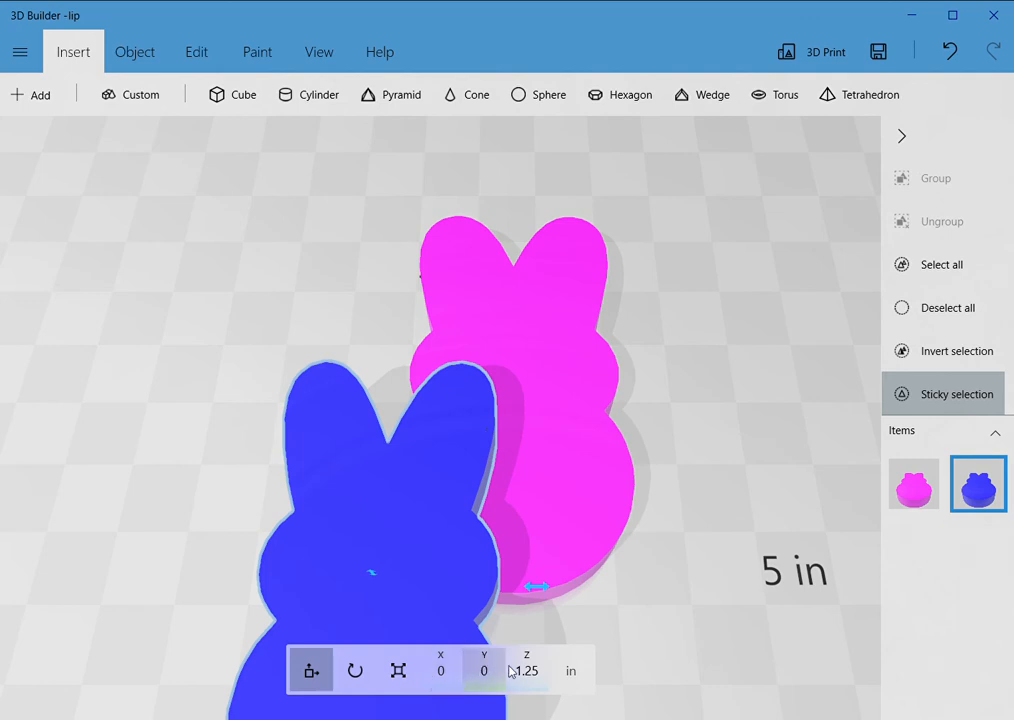
left_click(529, 672)
type("0")
key("Return")
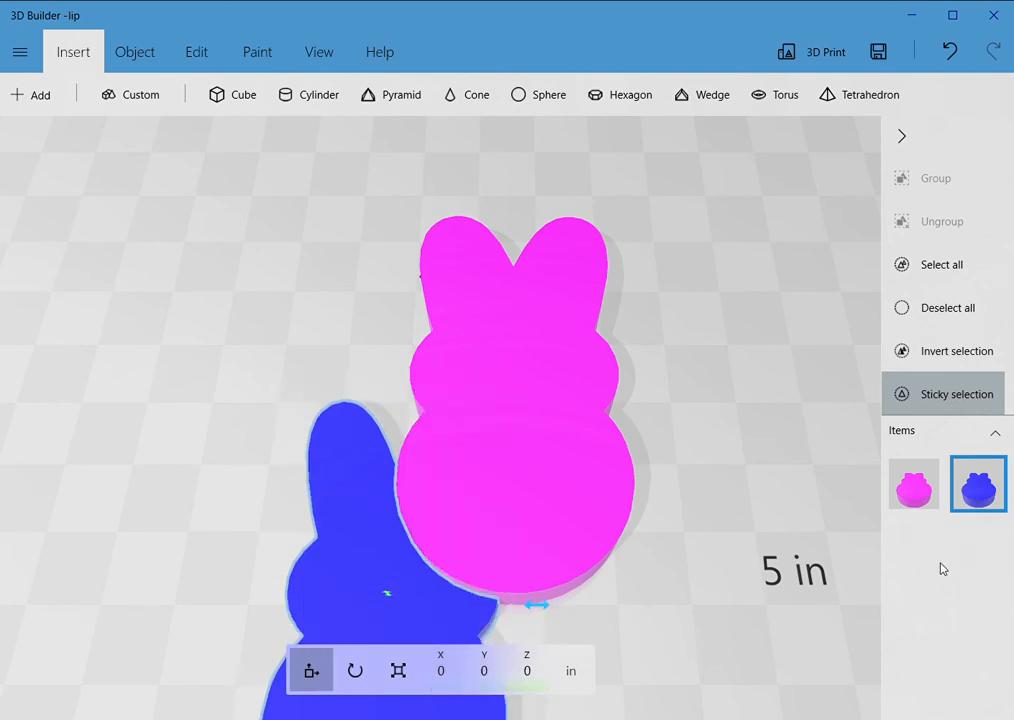
Settle the blue bunny onto the build surface.
left_click(131, 56)
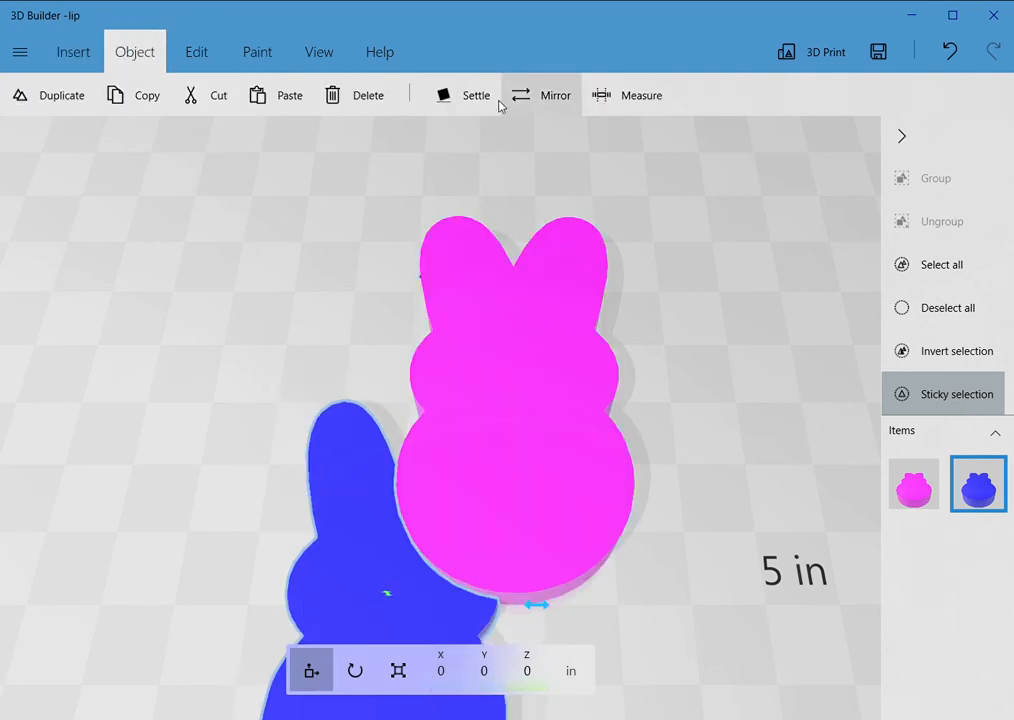
left_click(462, 95)
left_click(106, 62)
Move the magenta bunny to the origin by setting its X, Y and Z position to 0, and settle it onto the build surface.
left_click(980, 487)
left_click(933, 495)
left_click(442, 670)
type("0")
key("Return")
left_click(493, 671)
left_click(493, 671)
left_click(492, 678)
key("Return")
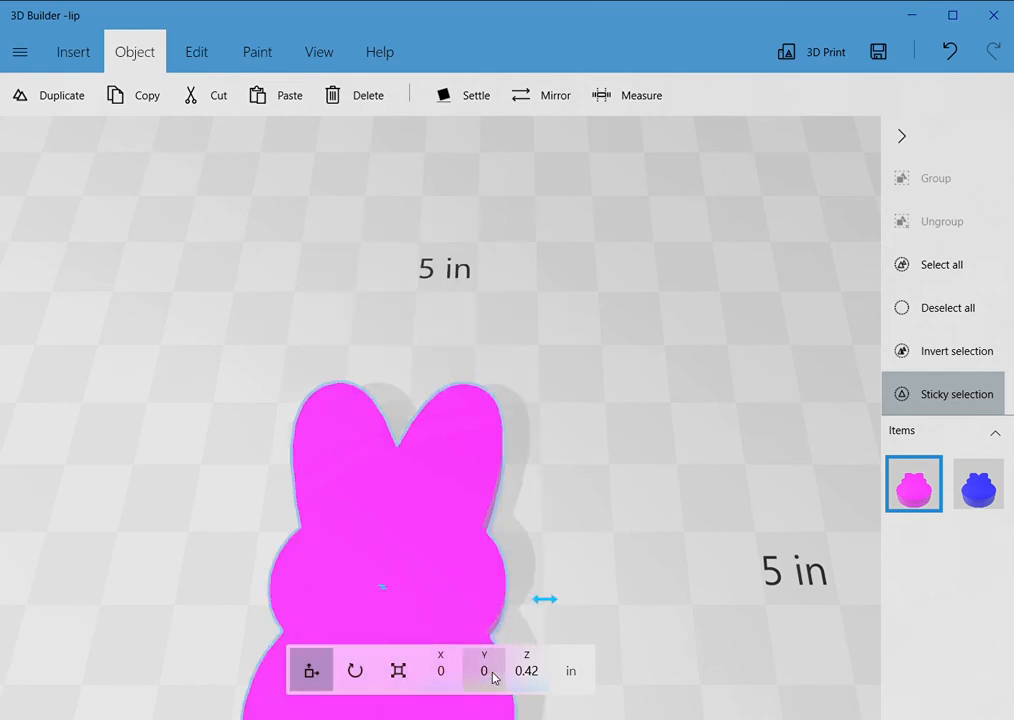
left_click(528, 672)
type("0")
key("Return")
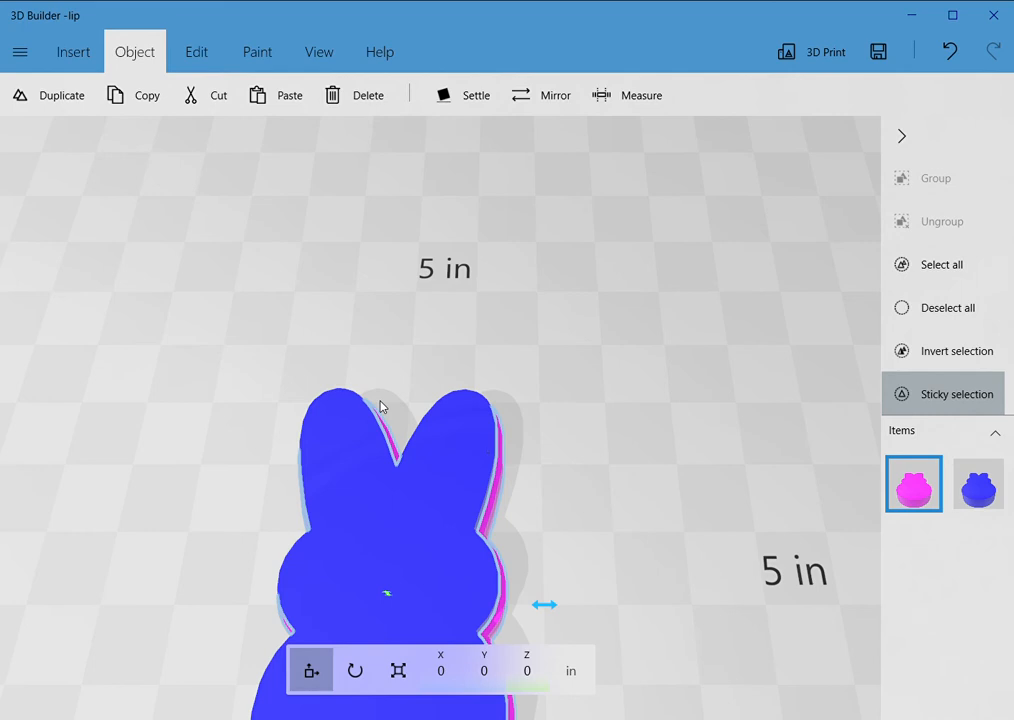
left_click(446, 105)
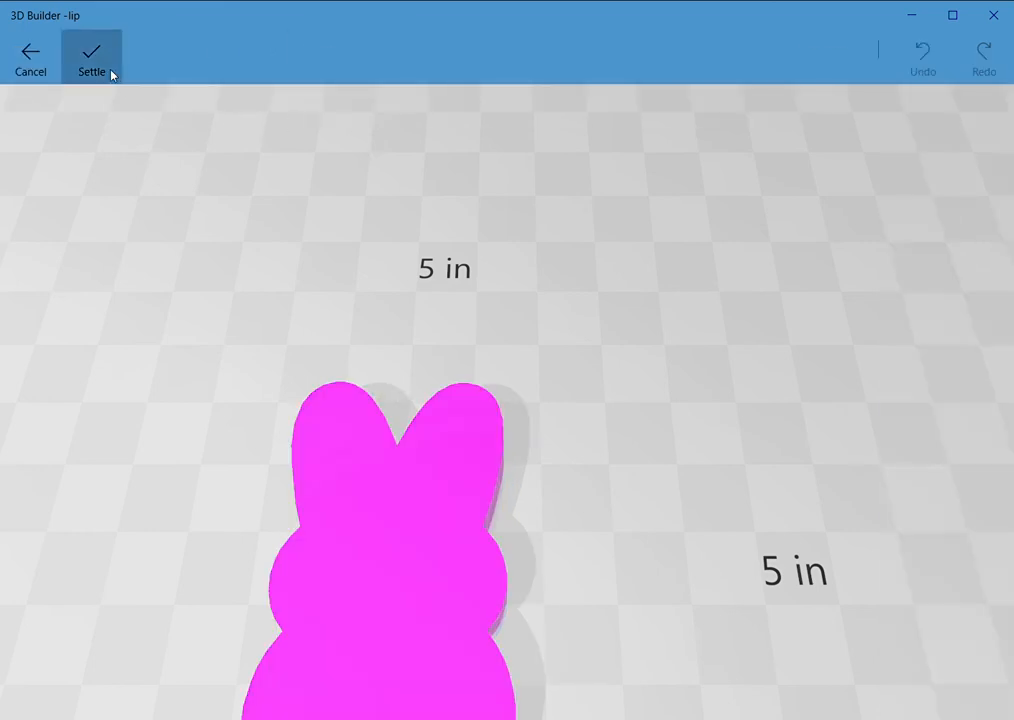
left_click(110, 73)
Stretch the blue bunny upward and downward to a height of about 2.13 in so it extends past the magenta bunny on both sides.
left_click(979, 500)
right_click_drag(722, 553, 738, 382)
left_click(910, 498)
right_click_drag(651, 399, 647, 174)
left_click(398, 670)
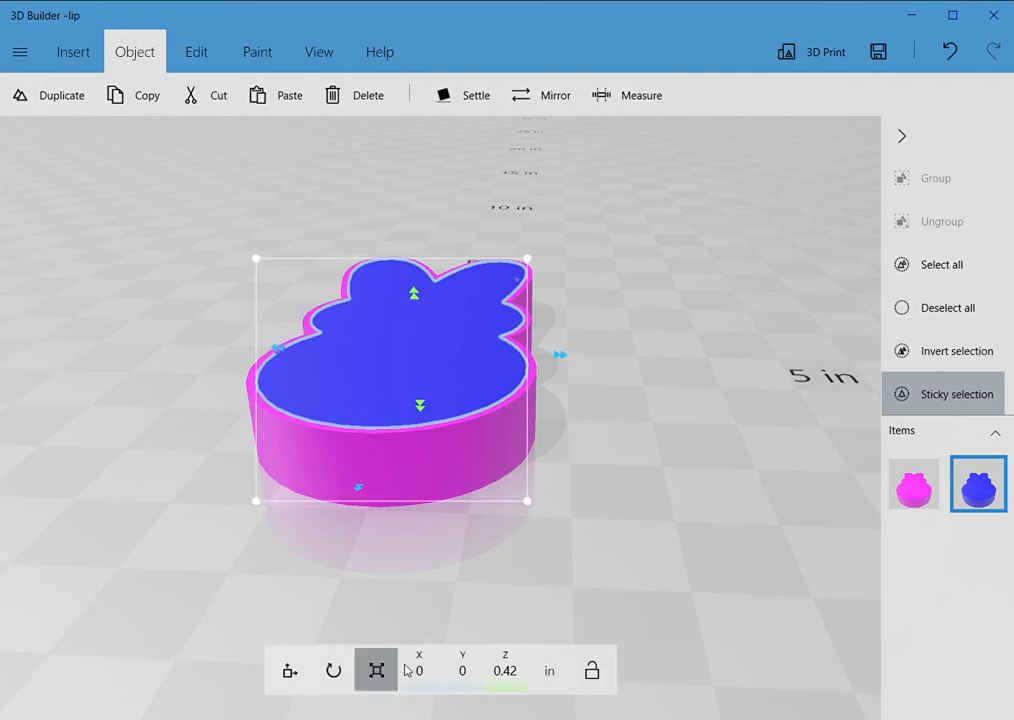
left_click_drag(421, 304, 425, 238)
left_click_drag(423, 414, 424, 457)
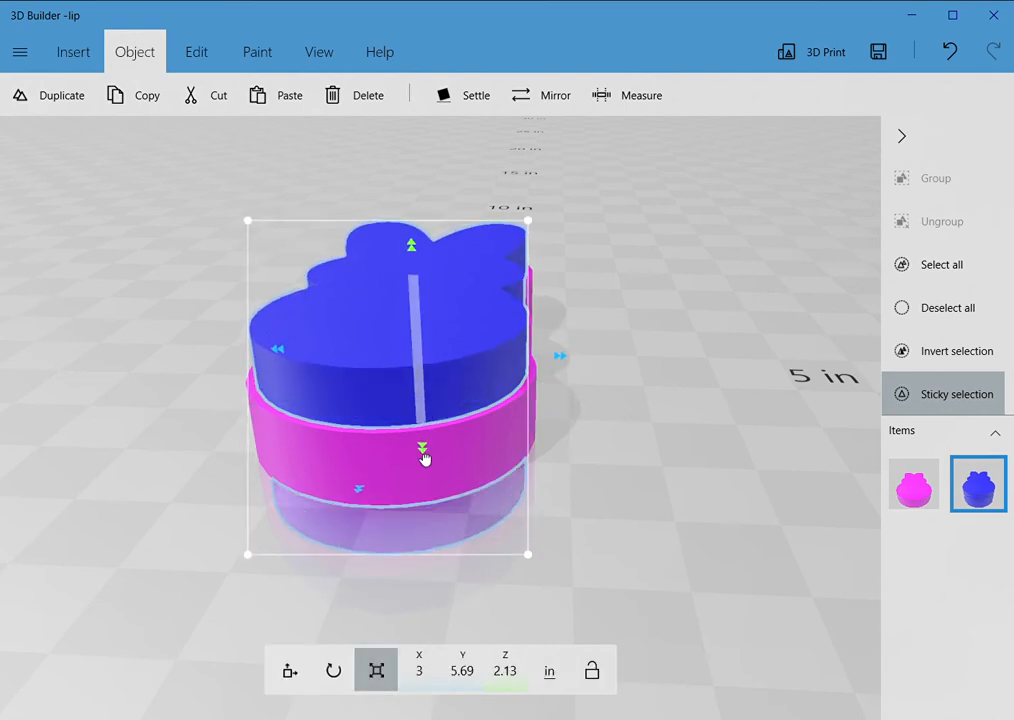
Subtract the blue bunny from the magenta bunny and merge the remaining pieces into a single hollow outline.
left_click(183, 43)
right_click_drag(525, 453, 612, 403)
left_click(663, 100)
right_click_drag(644, 430, 674, 521)
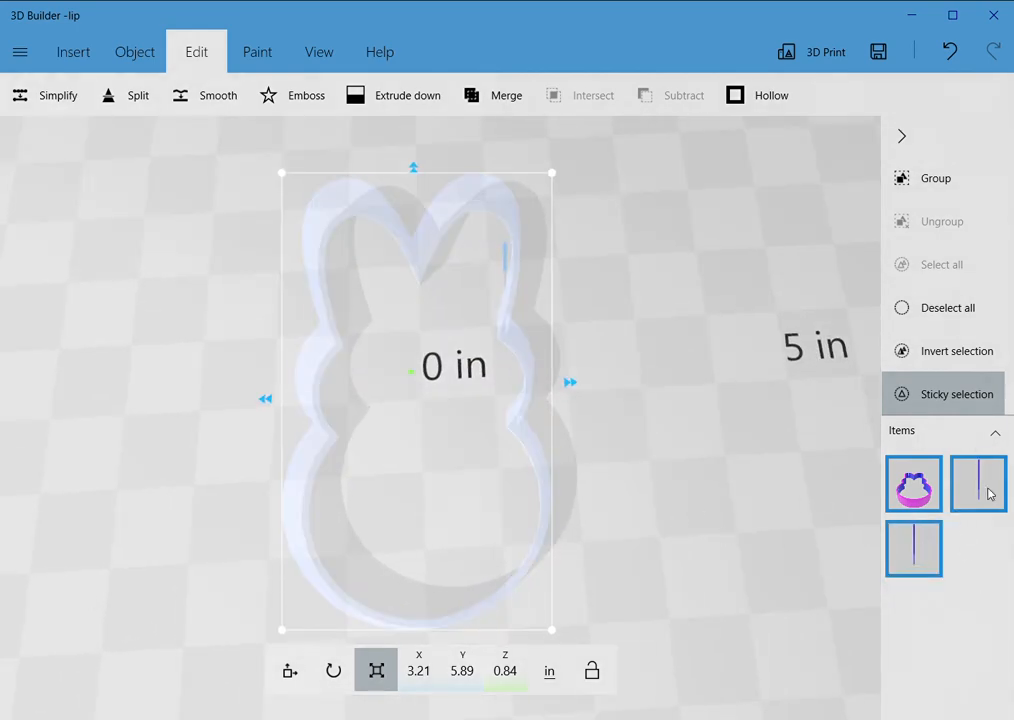
left_click(485, 108)
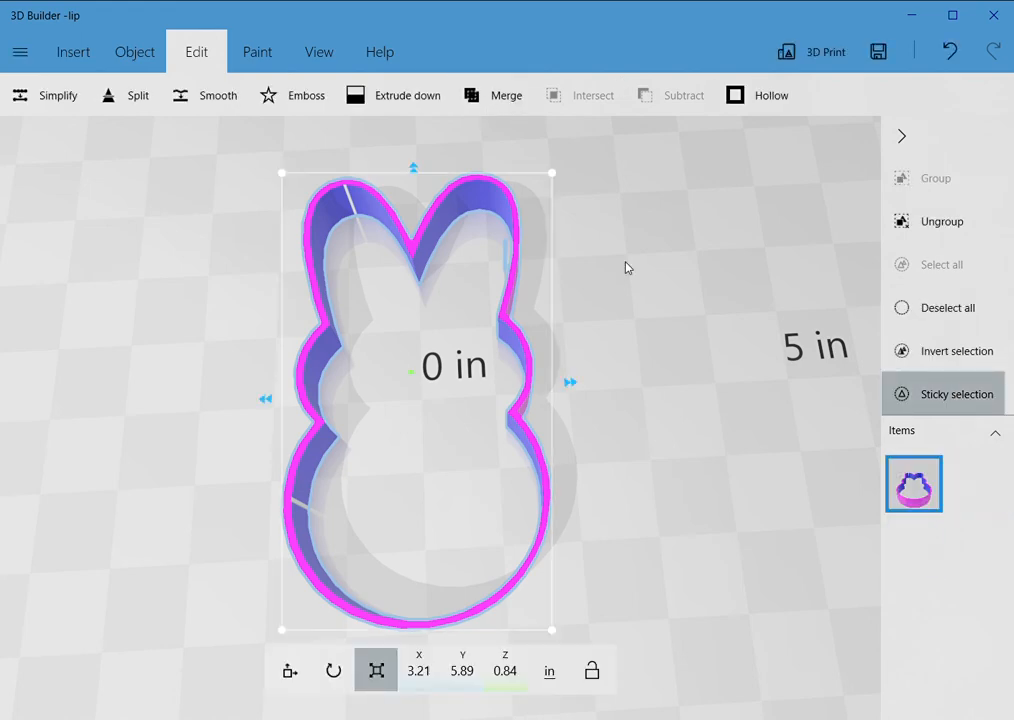
left_click_drag(627, 337, 625, 247)
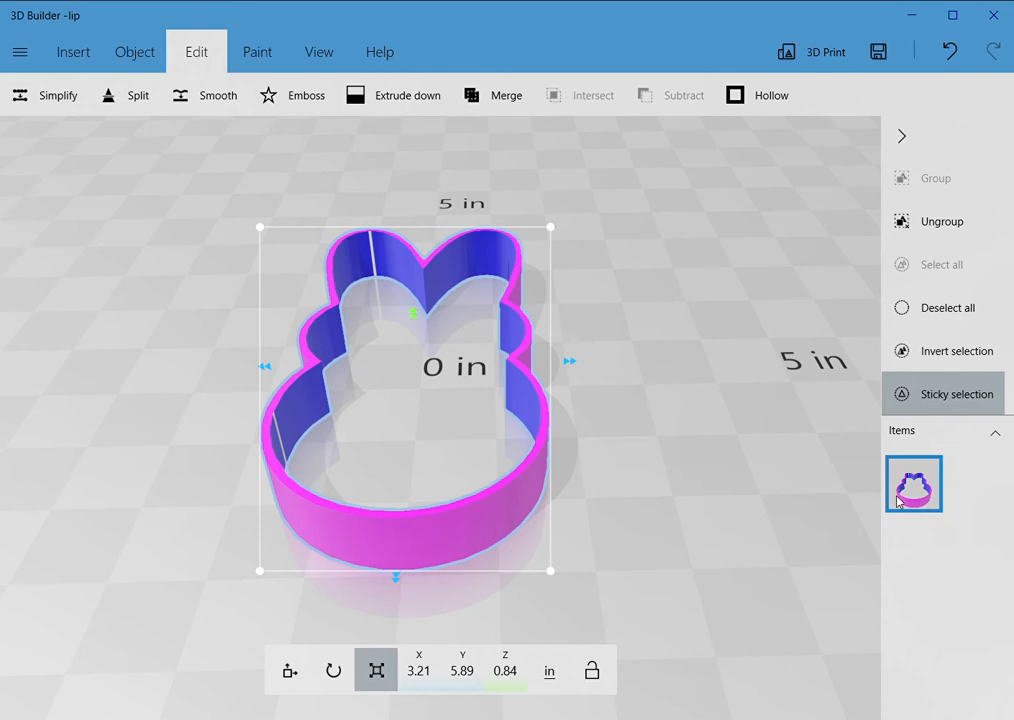
Load the yellow bunny silhouette image and import it as a solid with the Contour method.
left_click(60, 58)
left_click(35, 93)
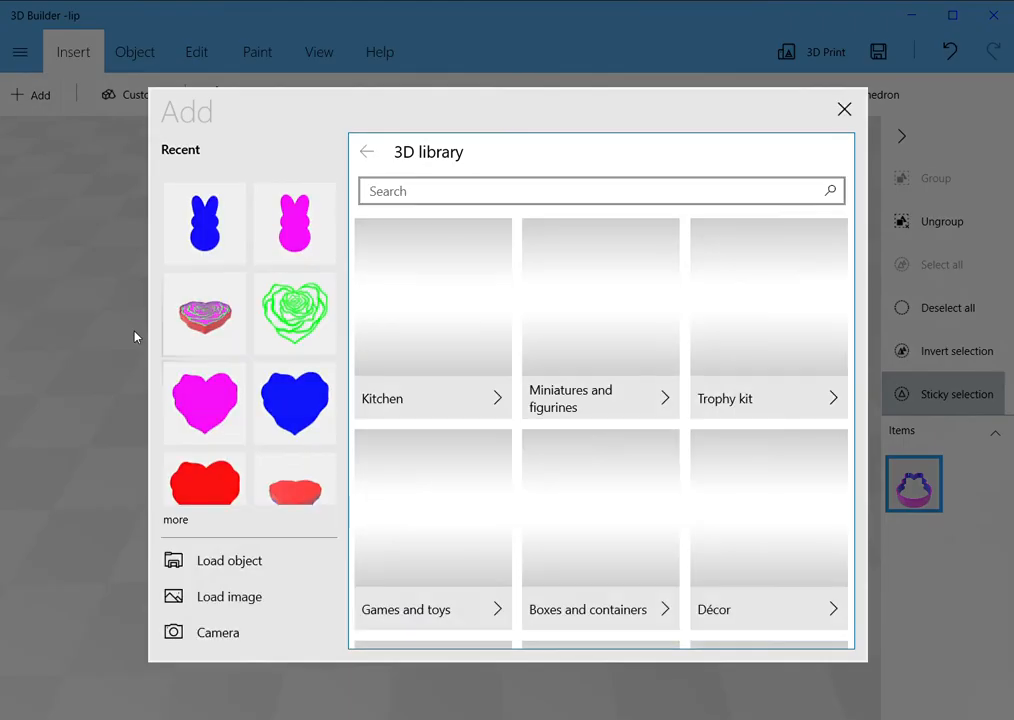
left_click(226, 597)
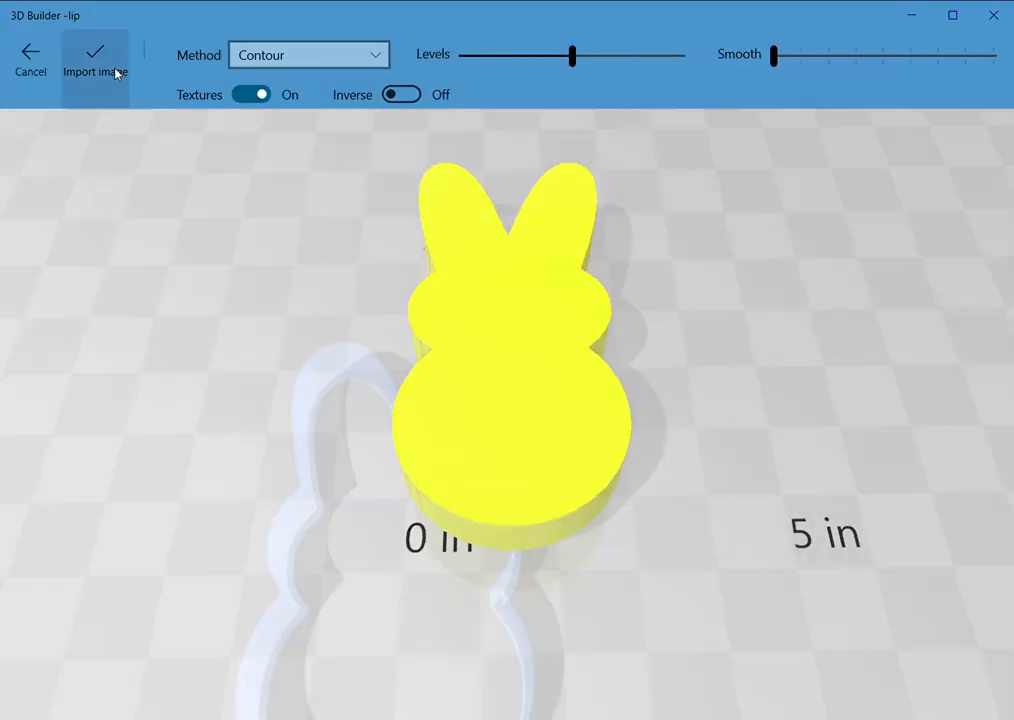
left_click(90, 53)
Import the image of the three green face dots with the Contour method, and select the yellow bunny.
left_click(42, 97)
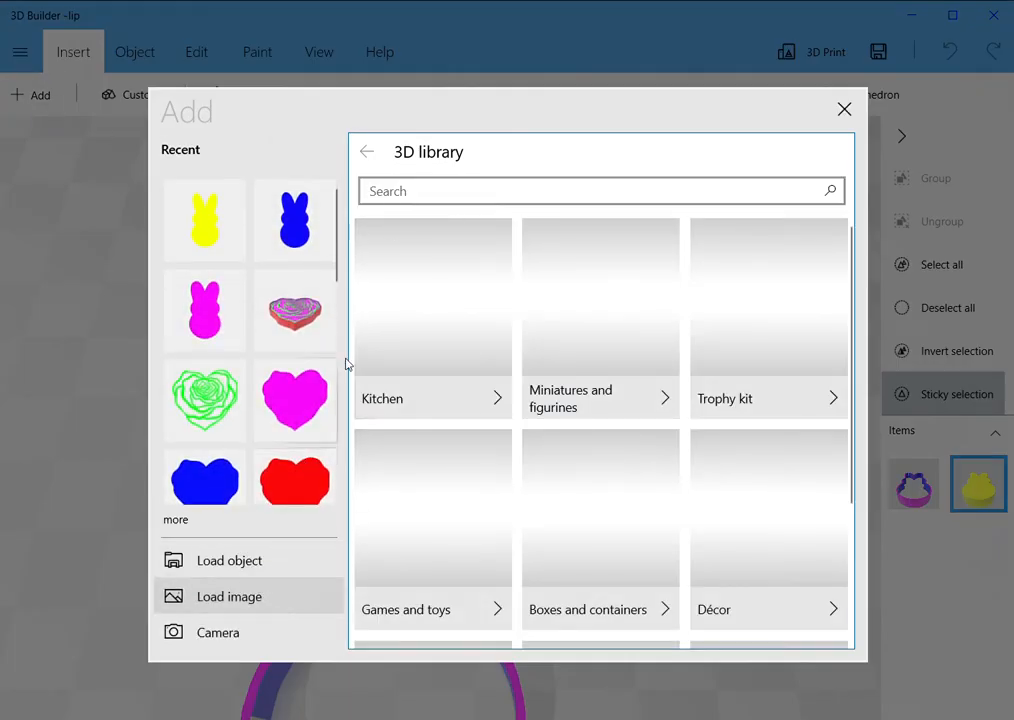
left_click(312, 184)
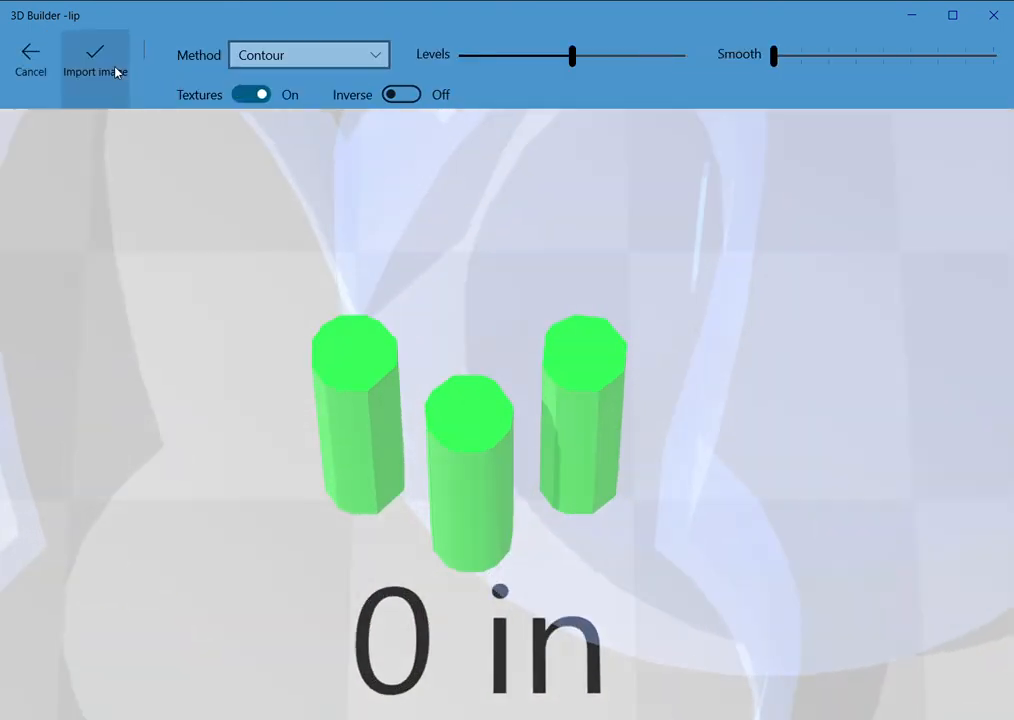
left_click(116, 72)
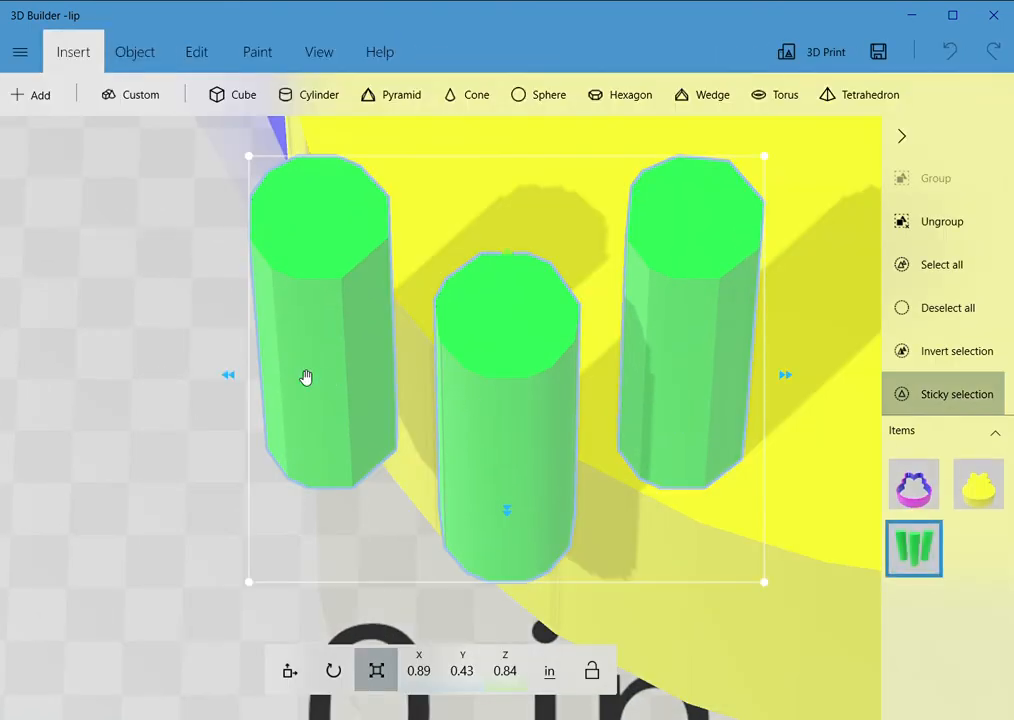
scroll(304, 377, "down", 5)
scroll(300, 375, "down", 3)
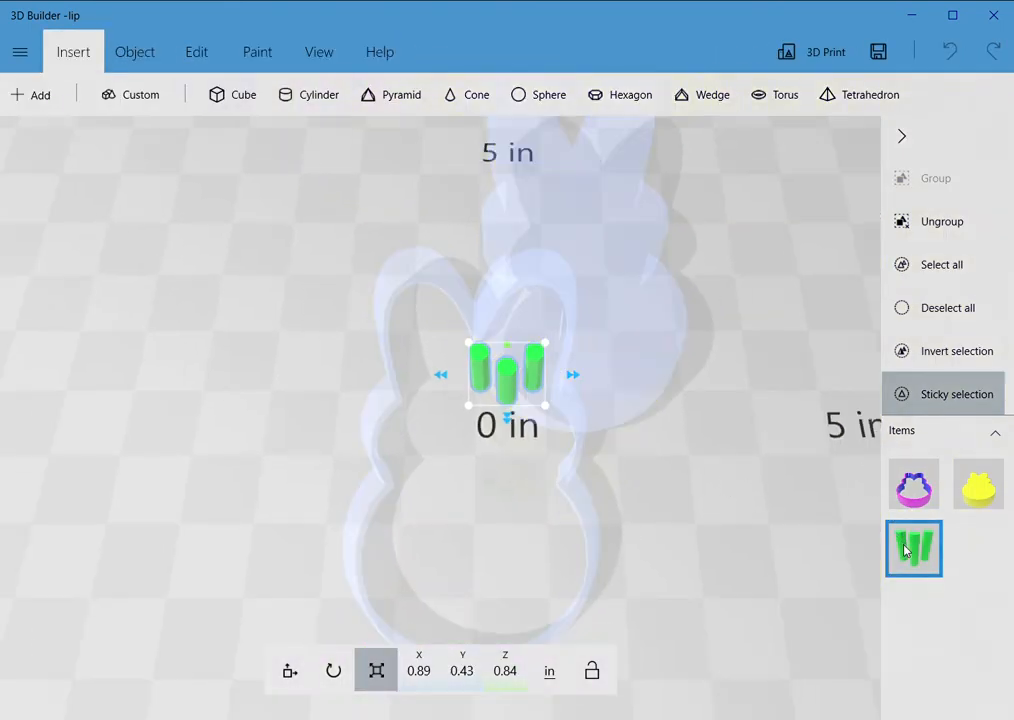
left_click(968, 494)
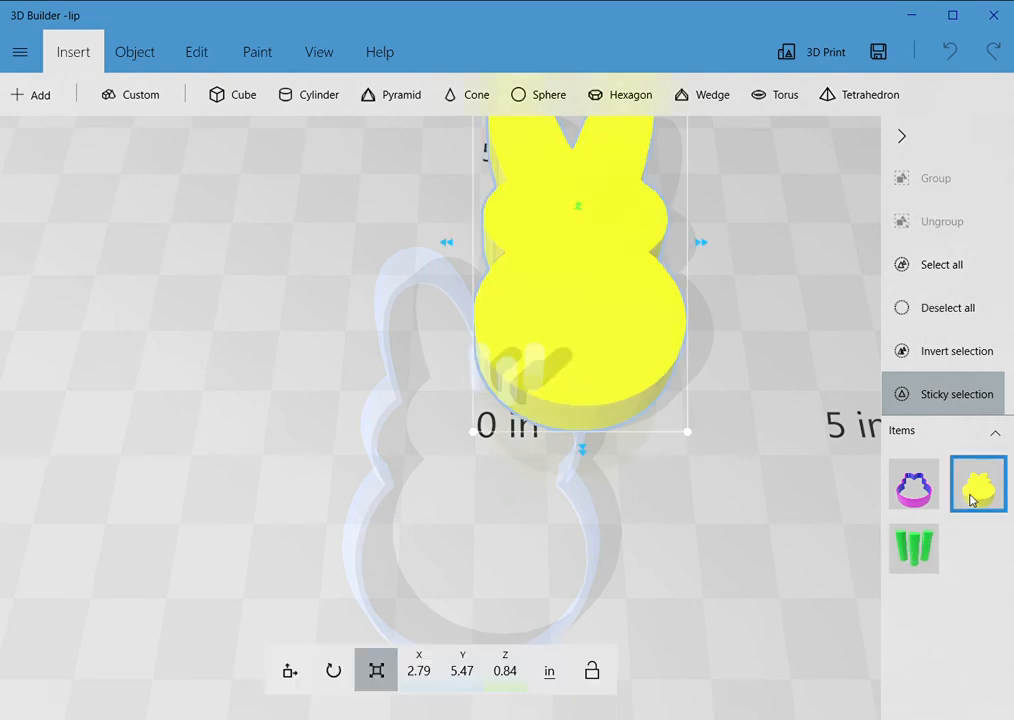
left_click(420, 671)
type("0")
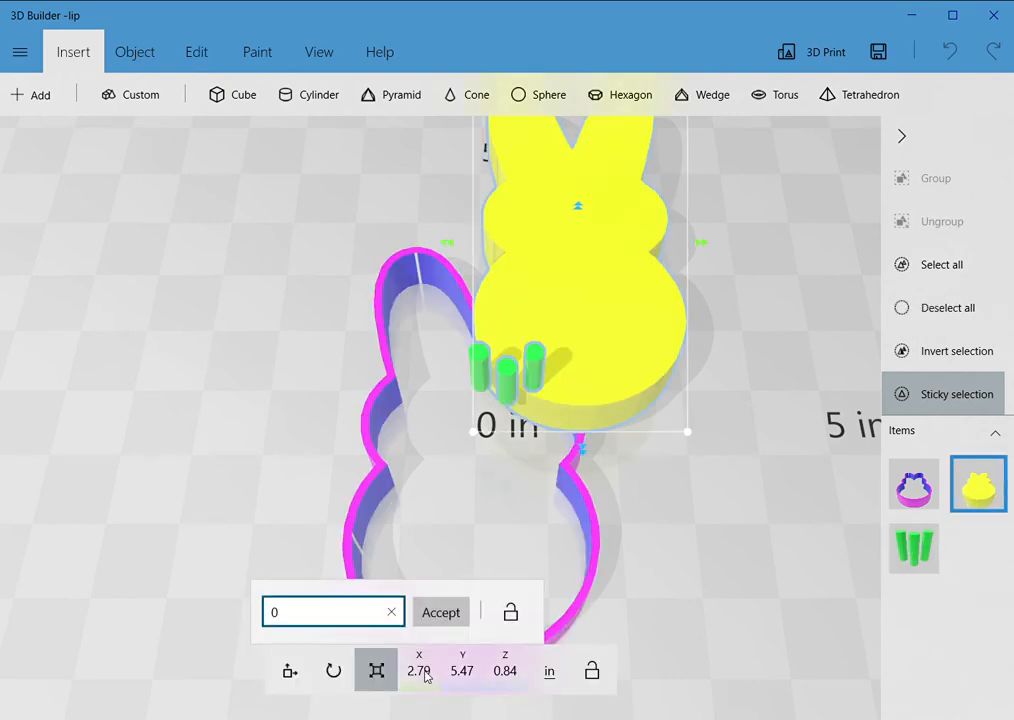
left_click(389, 612)
Move the yellow bunny to the origin by setting its X, Y and Z position to 0.
left_click(289, 670)
left_click(289, 671)
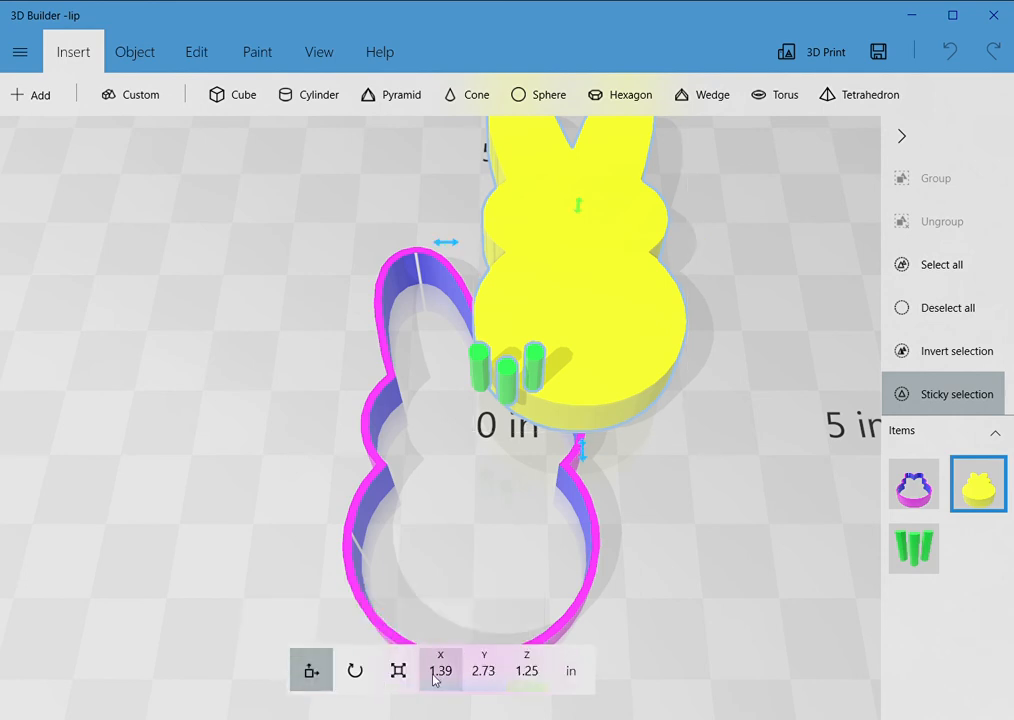
left_click(439, 671)
type("0")
key("Return")
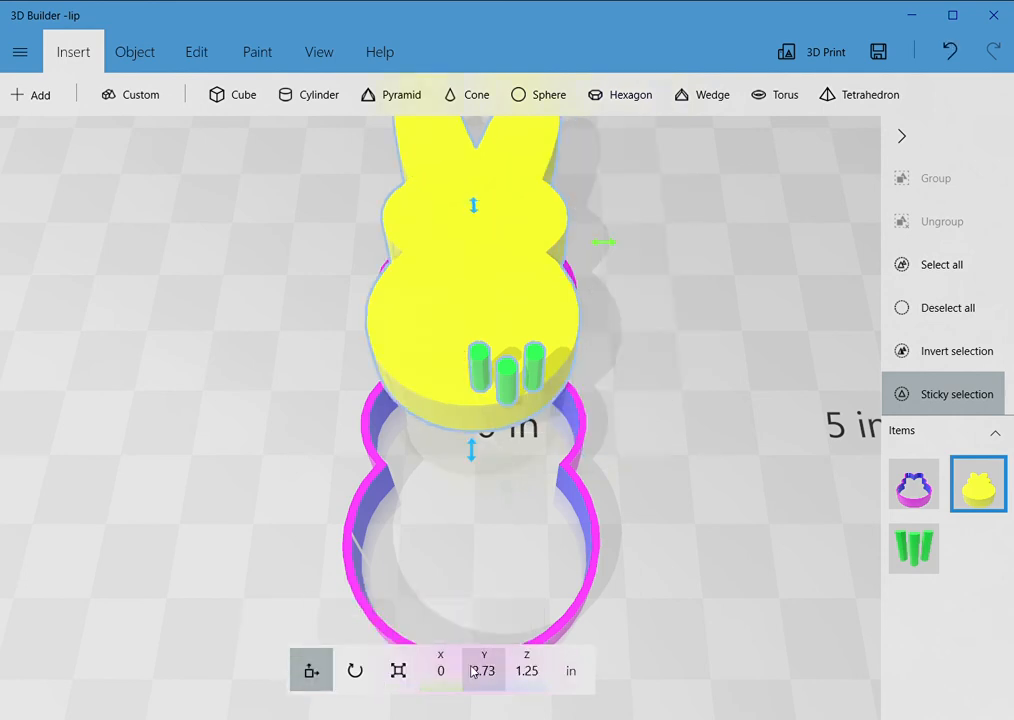
left_click(482, 671)
type("0")
key("Return")
left_click(526, 671)
type("0")
key("Return")
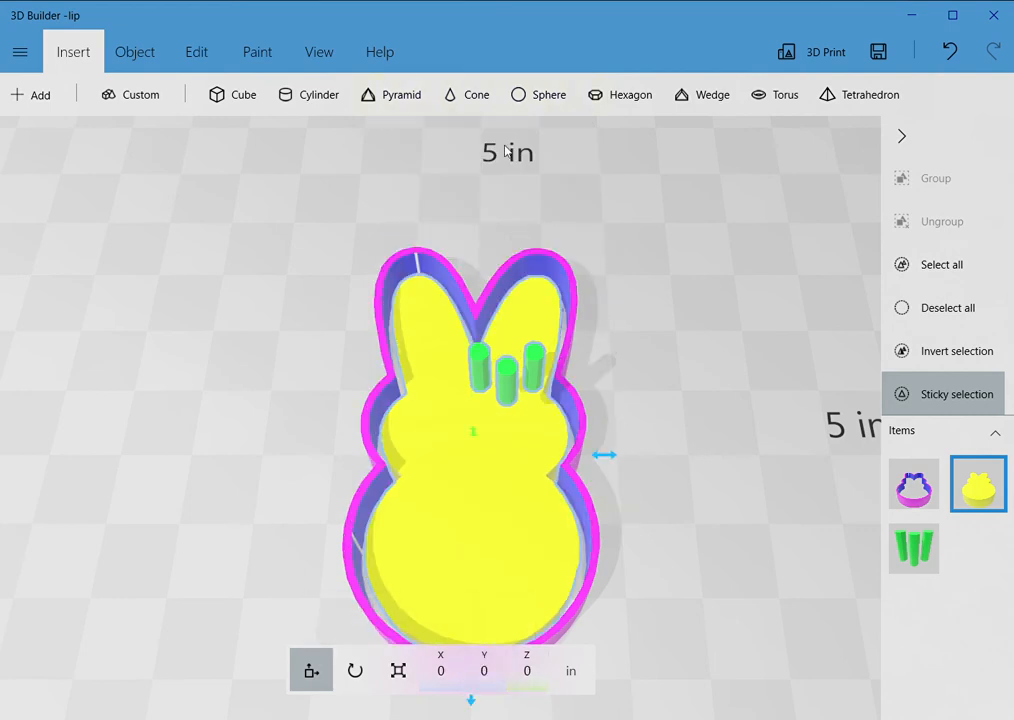
Settle the yellow bunny onto the build surface inside the magenta outline.
left_click(132, 55)
left_click(447, 100)
left_click(92, 62)
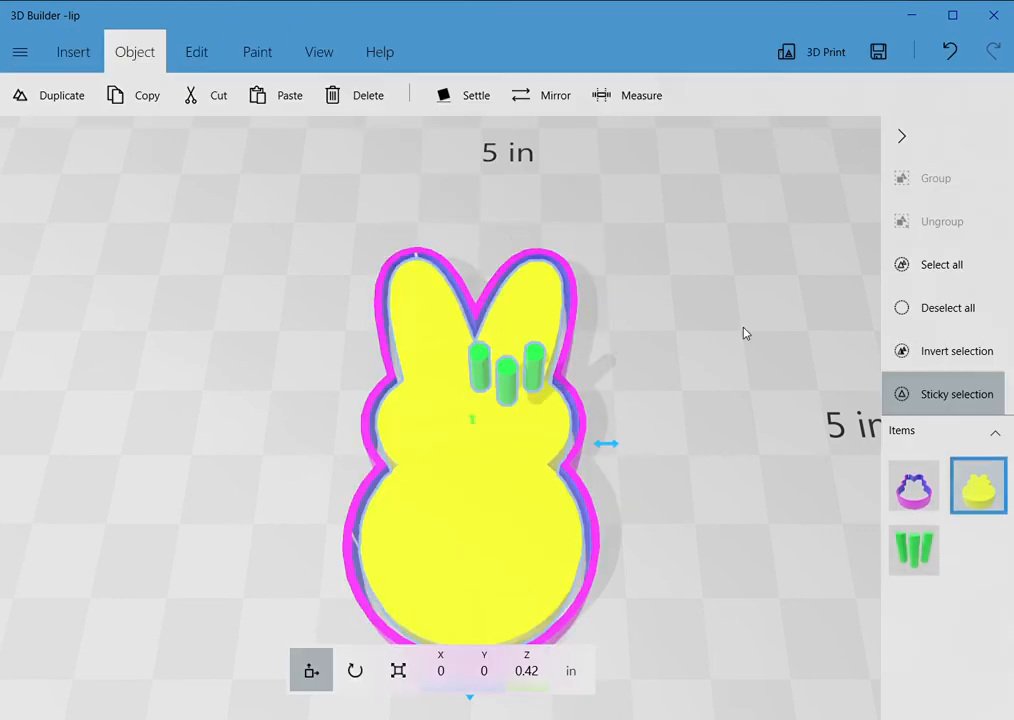
Move the green face dots to the origin by setting their X, Y and Z position to 0.
left_click(913, 548)
left_click(977, 484)
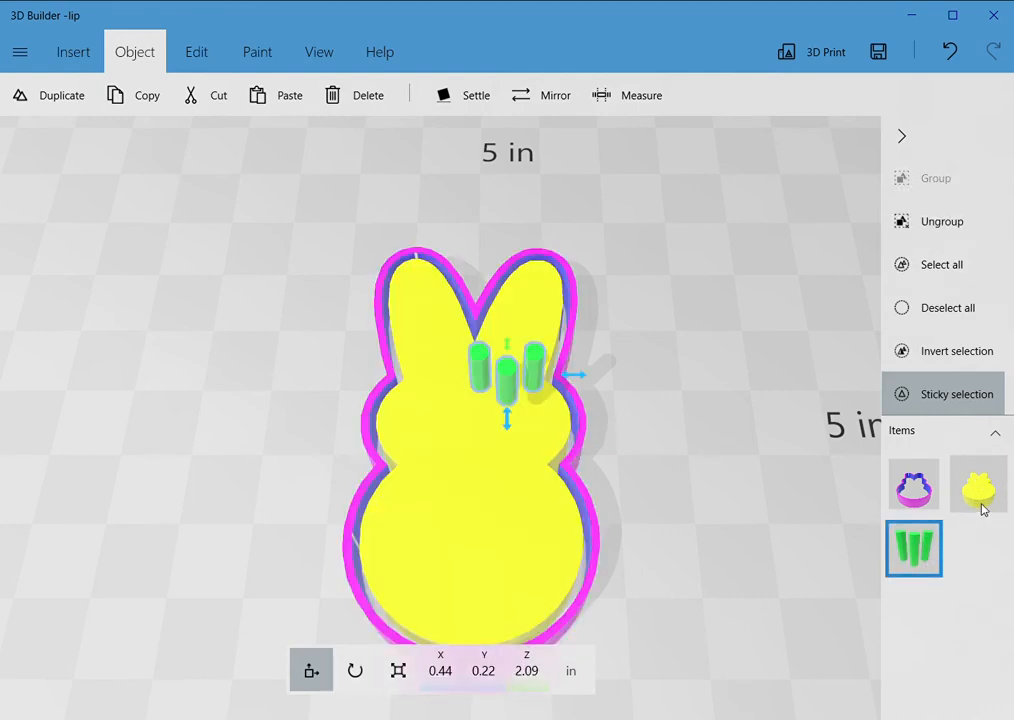
left_click(434, 678)
type("0")
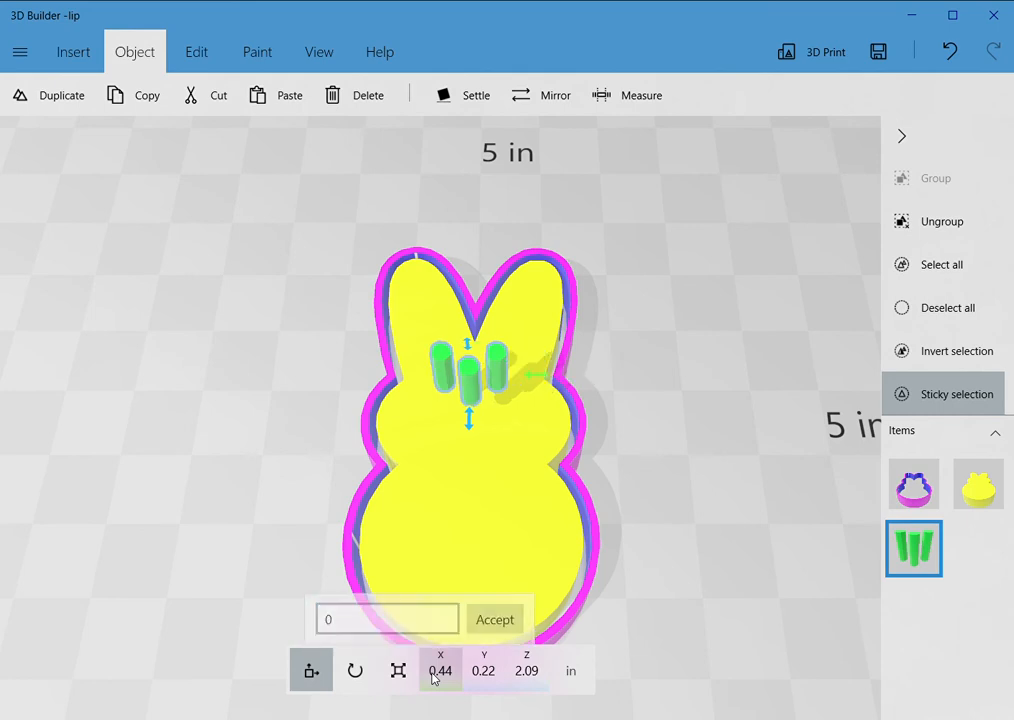
key("Return")
left_click(478, 674)
type("0")
key("Return")
left_click(527, 672)
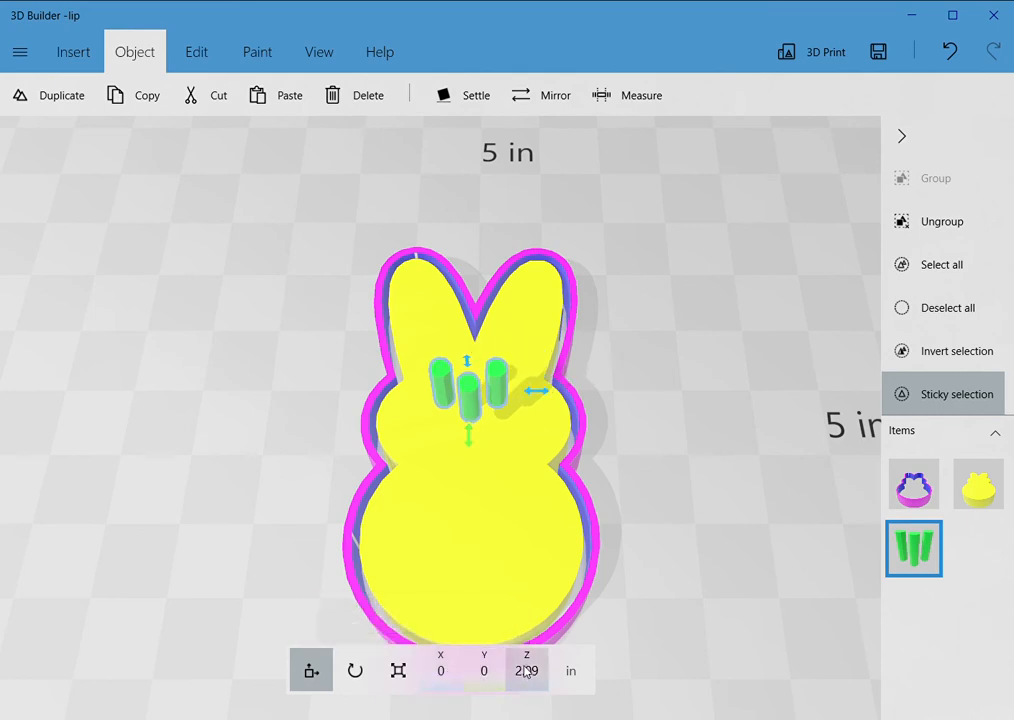
type("0")
key("Return")
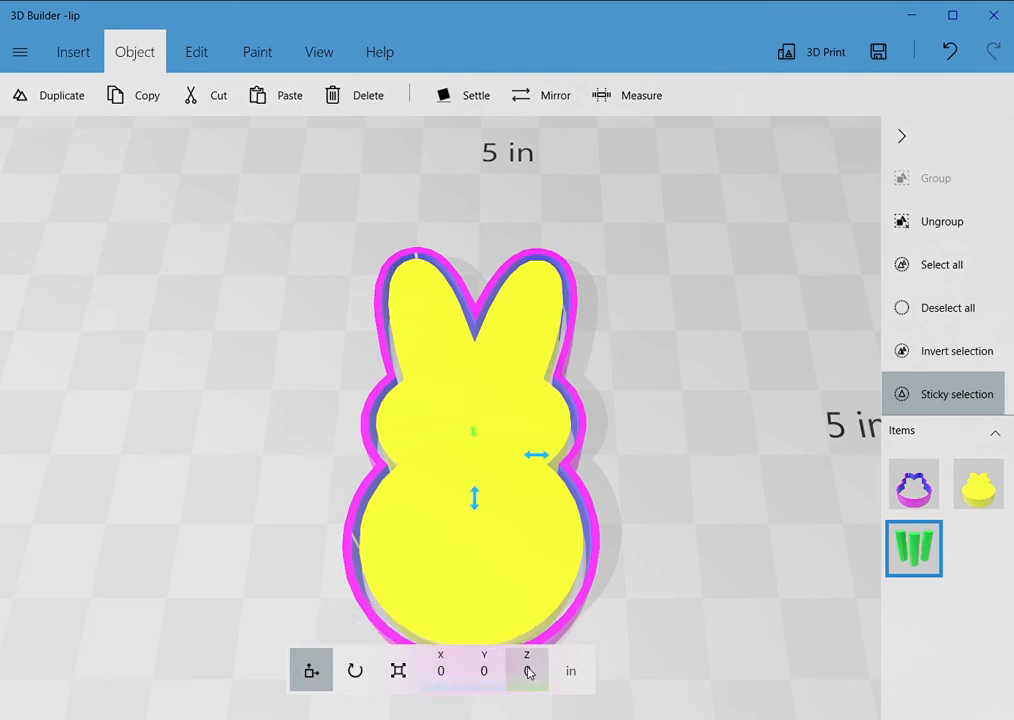
left_click(529, 673)
left_click(528, 673)
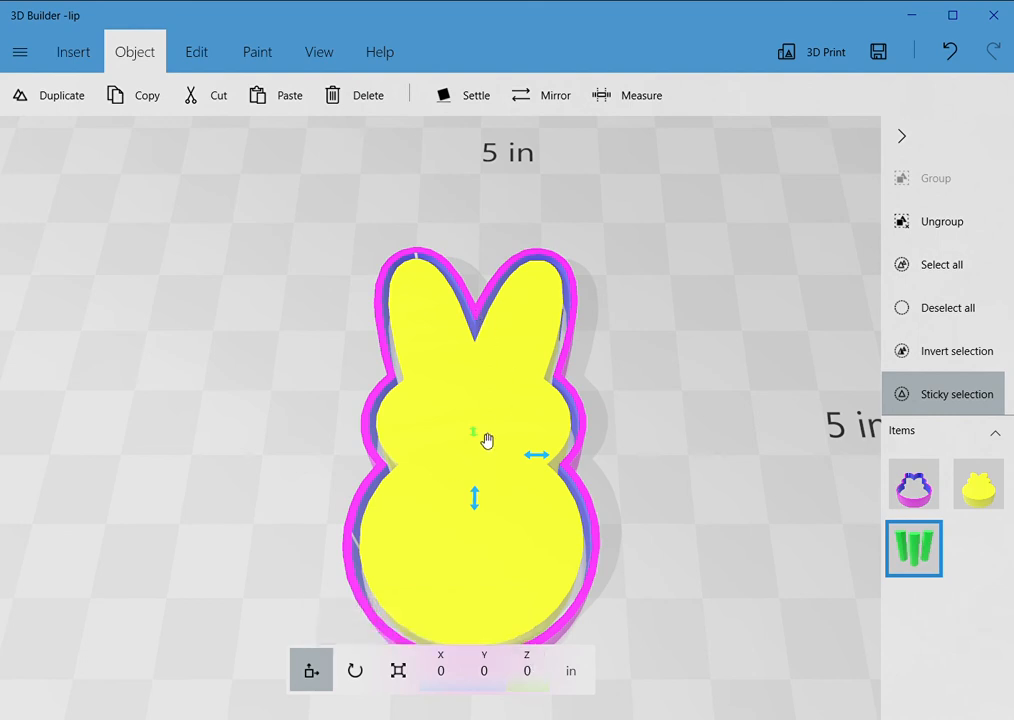
Raise the green face dots above the yellow bunny to a Z position of about 1.68 in, and set their height to 0.05 in.
left_click_drag(486, 431, 477, 402)
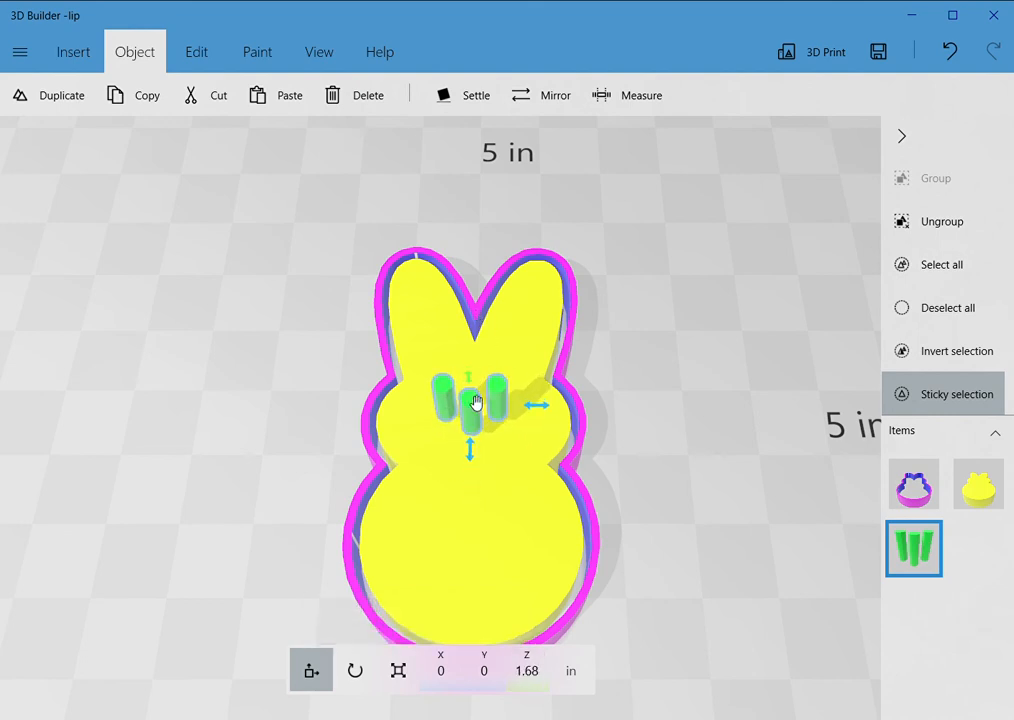
left_click_drag(613, 418, 609, 328)
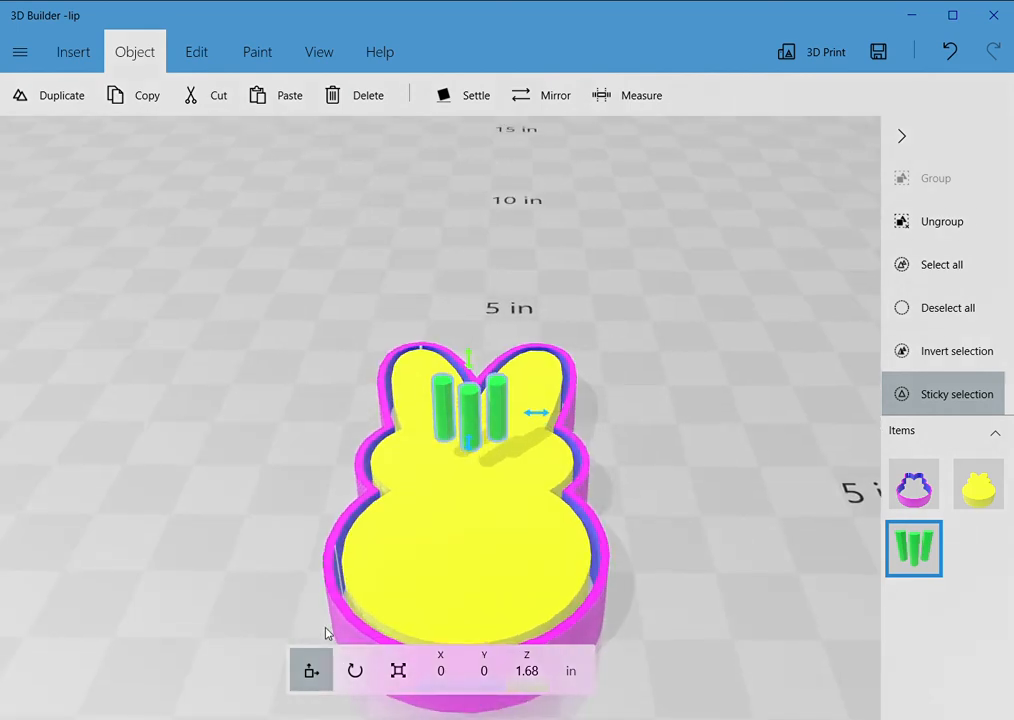
left_click(397, 684)
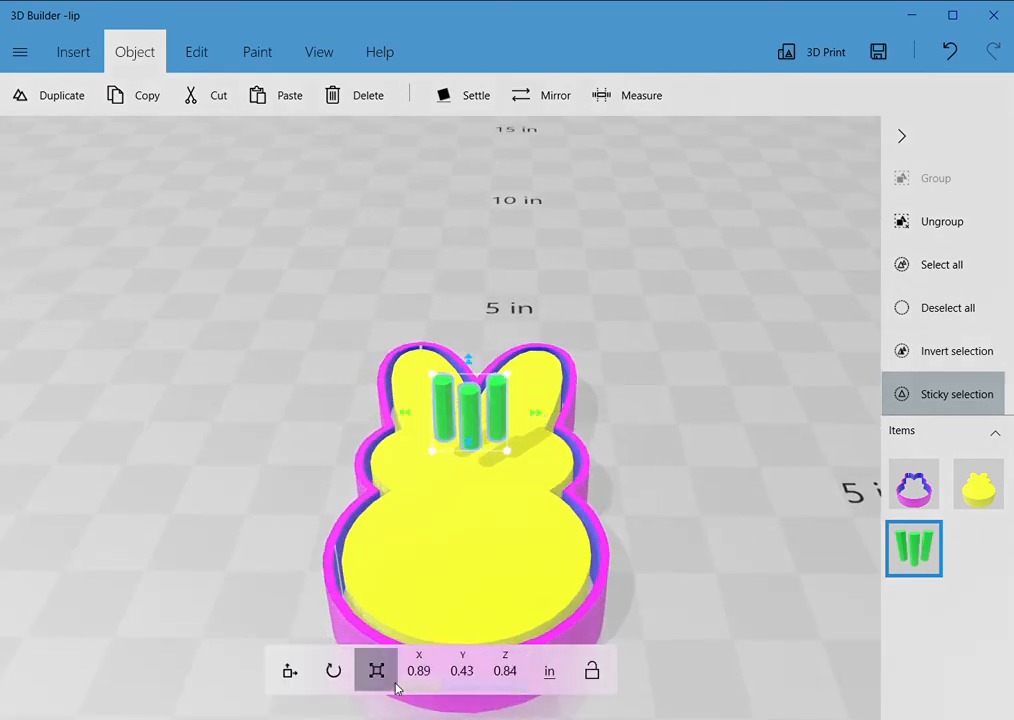
left_click(505, 671)
type(".05")
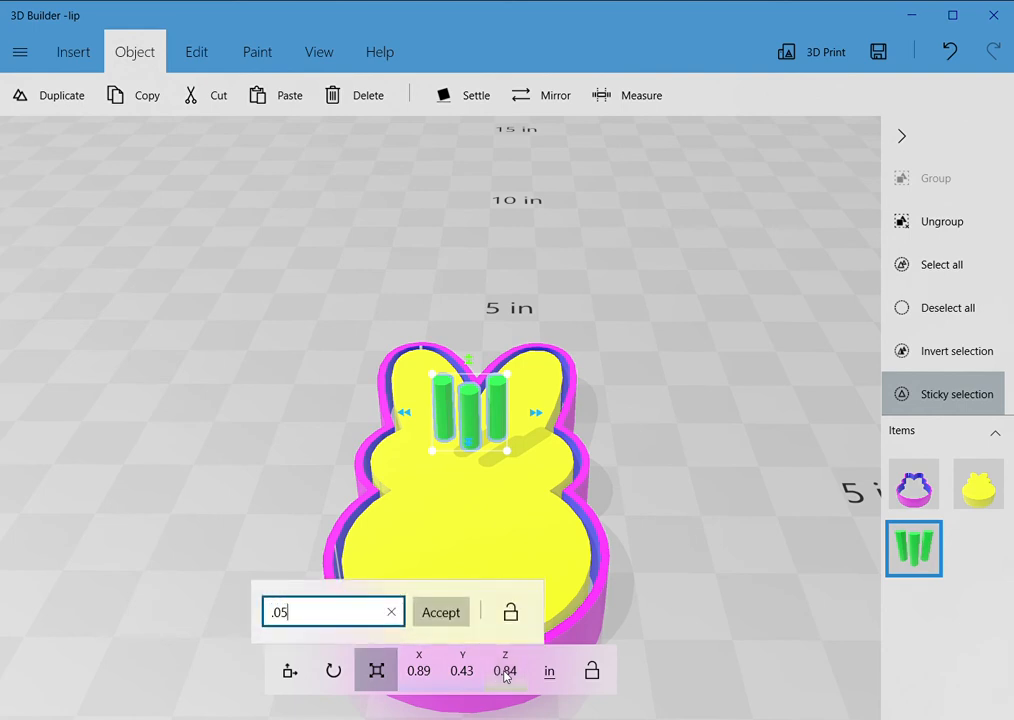
key("Return")
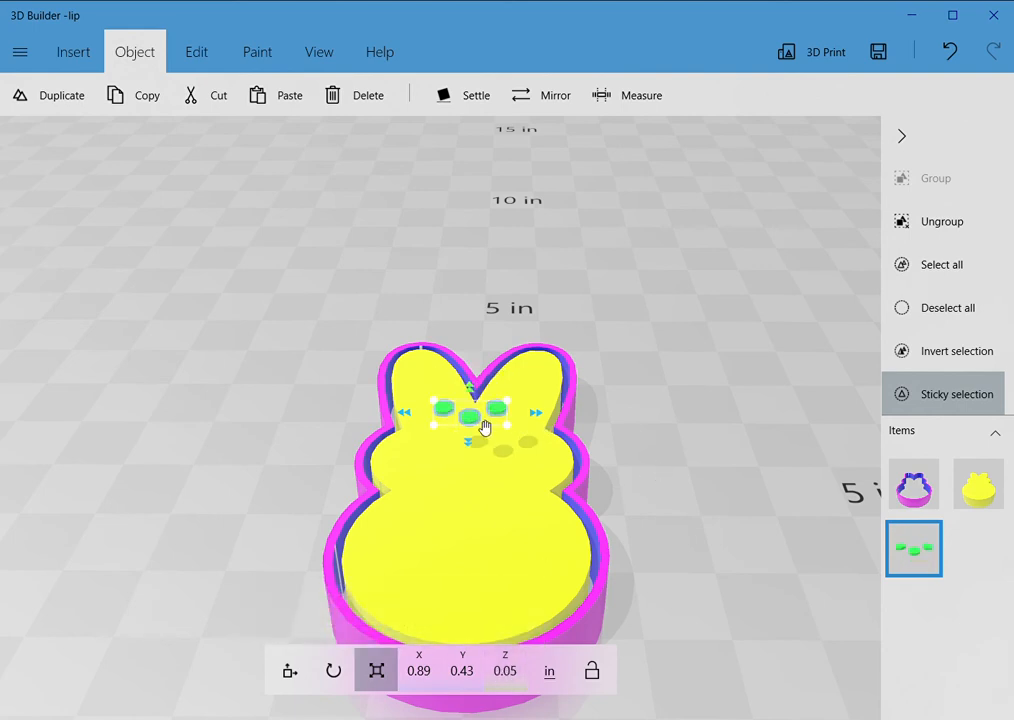
Lower the green face dots onto the yellow bunny's top surface and deselect them.
left_click_drag(483, 428, 483, 475)
right_click_drag(630, 467, 631, 315)
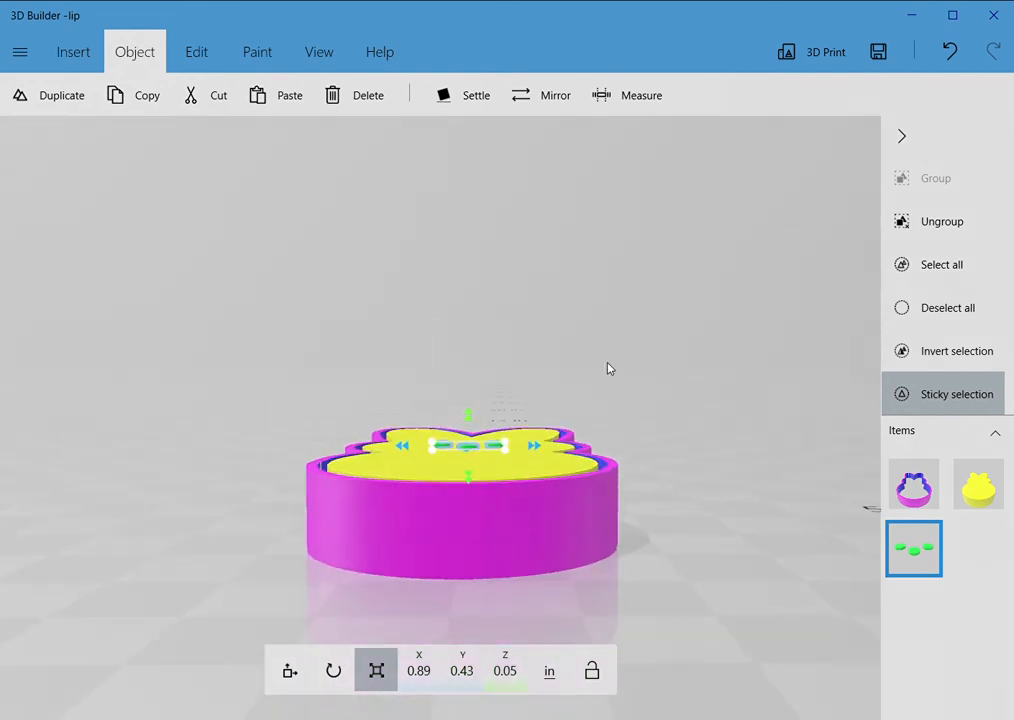
left_click(923, 574)
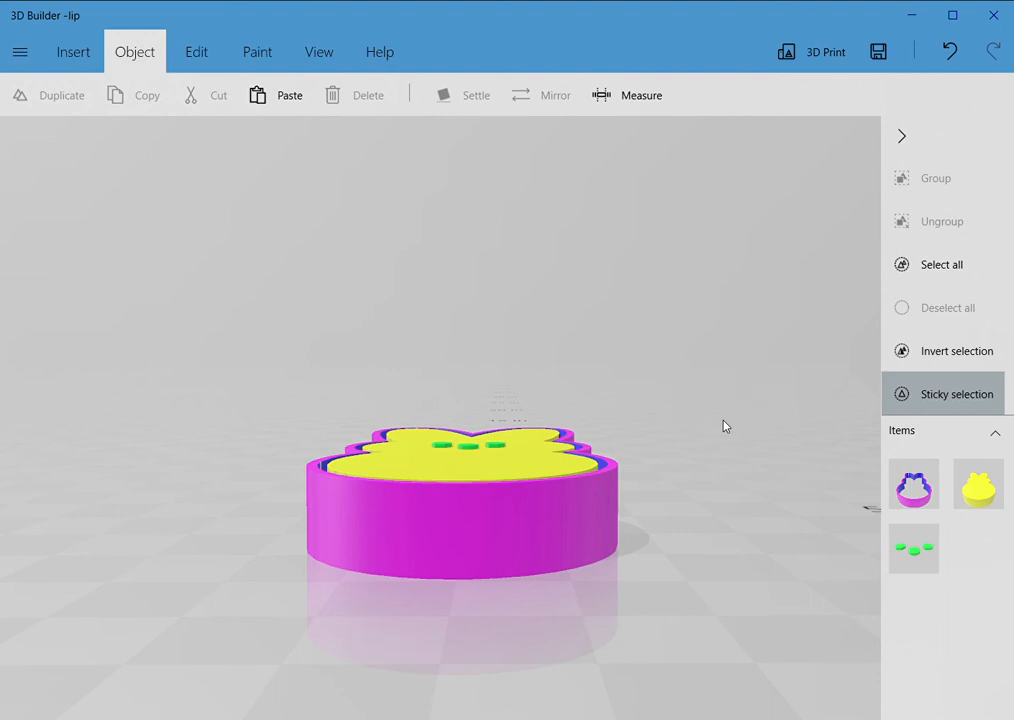
Merge the yellow bunny and the green face dots into one object.
left_click(992, 502)
left_click(925, 552)
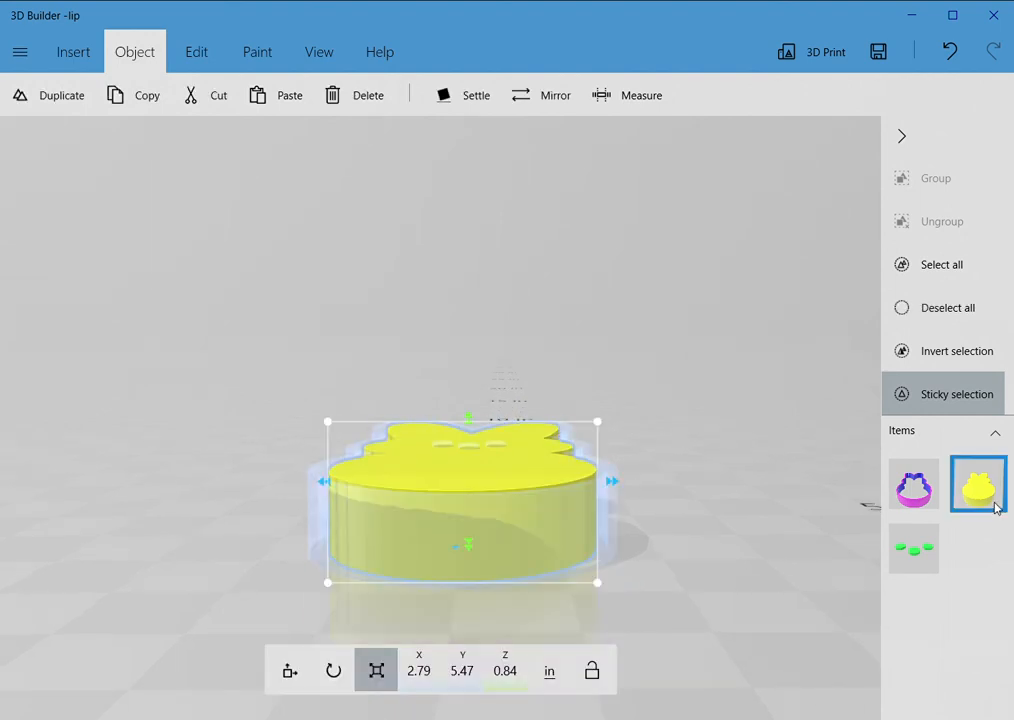
left_click(195, 51)
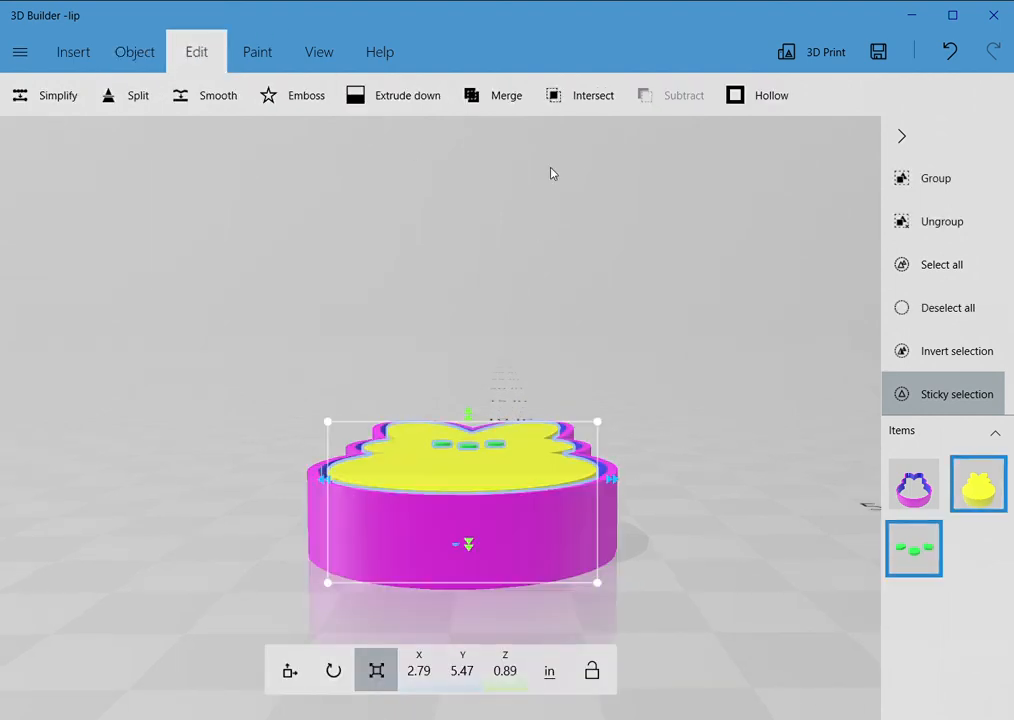
left_click(489, 102)
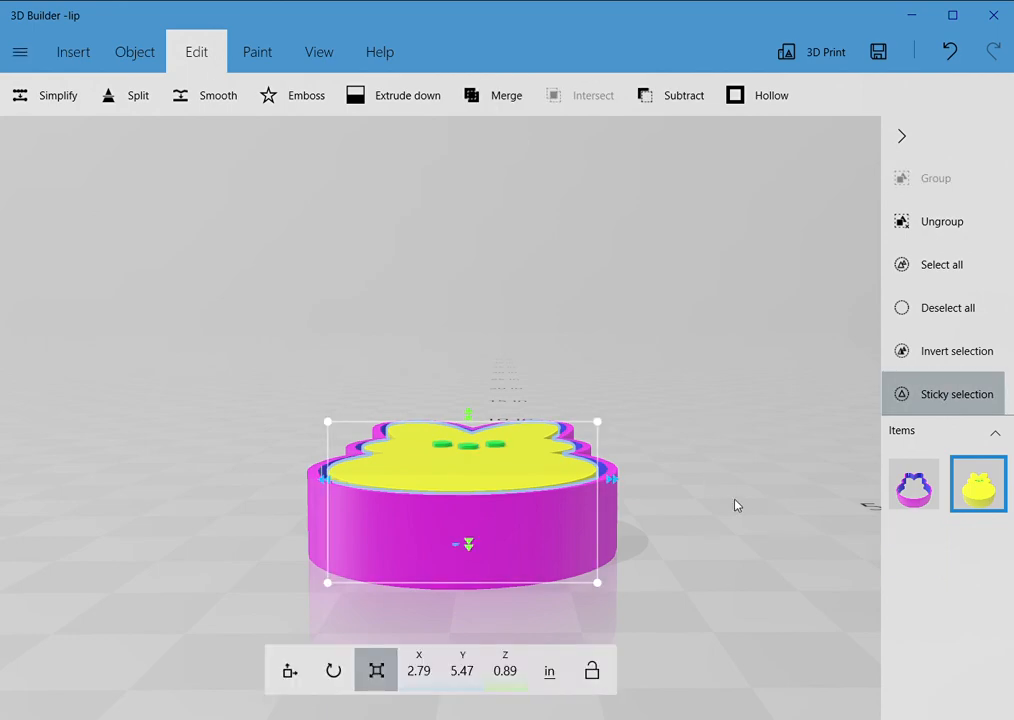
left_click_drag(741, 483, 715, 618)
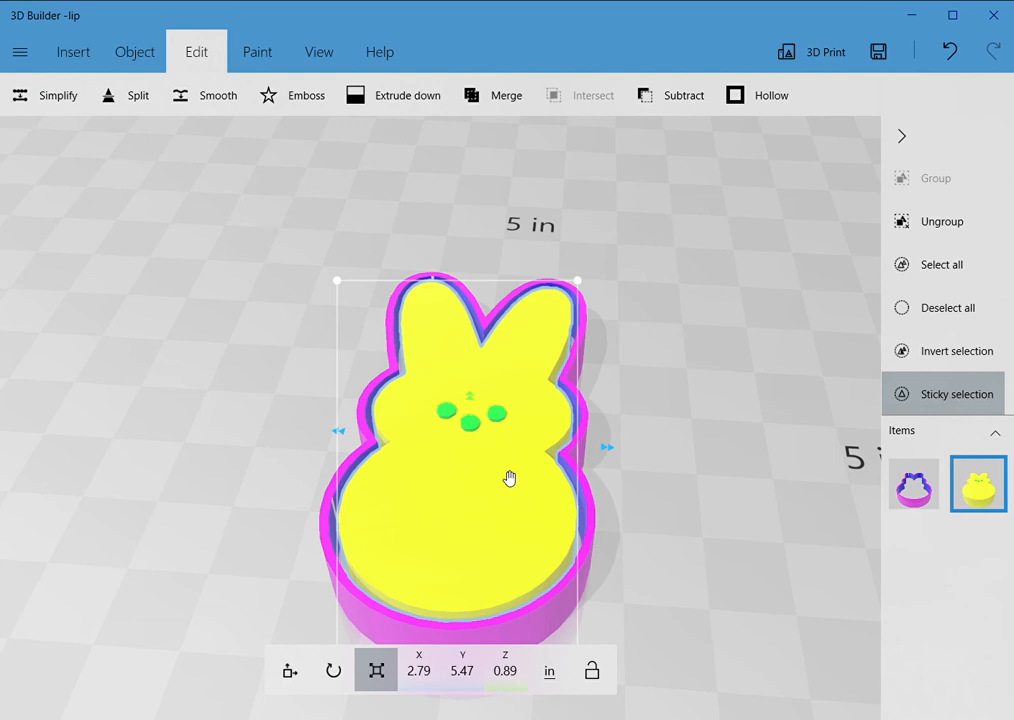
Delete the merged yellow bunny with its face dots, keeping only the magenta outline.
left_click(441, 556)
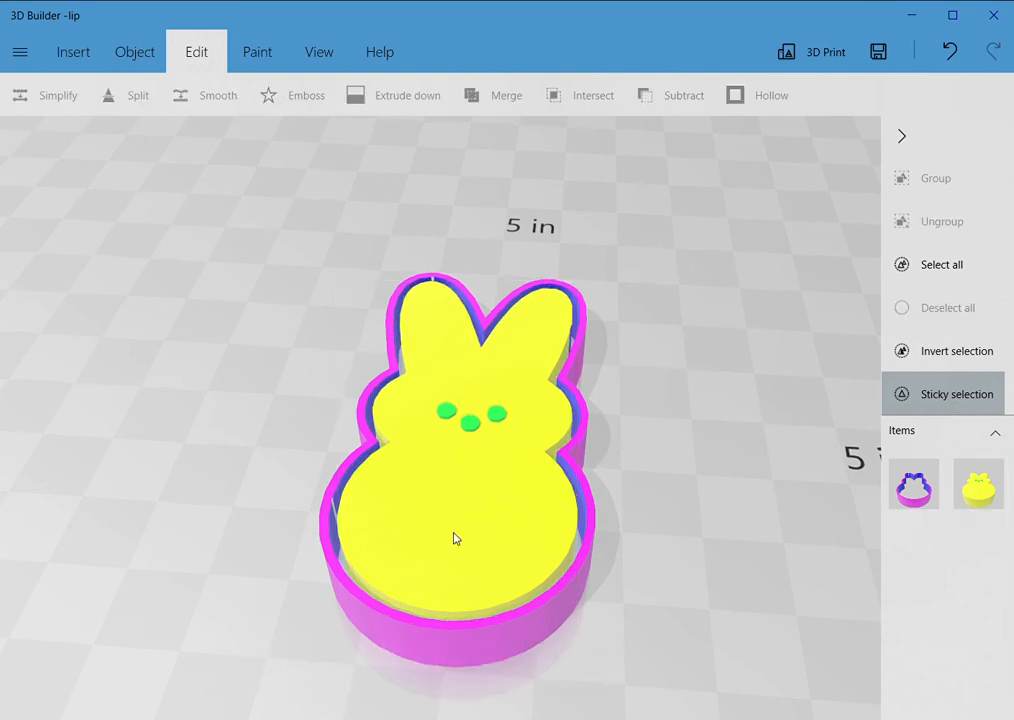
left_click(454, 538)
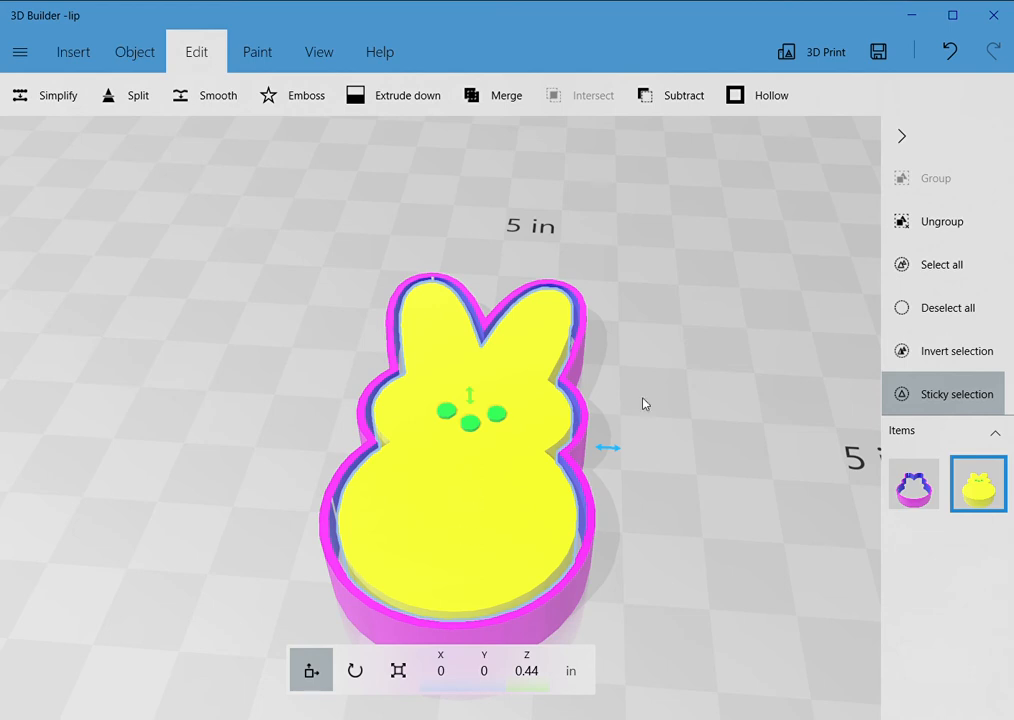
left_click(987, 488)
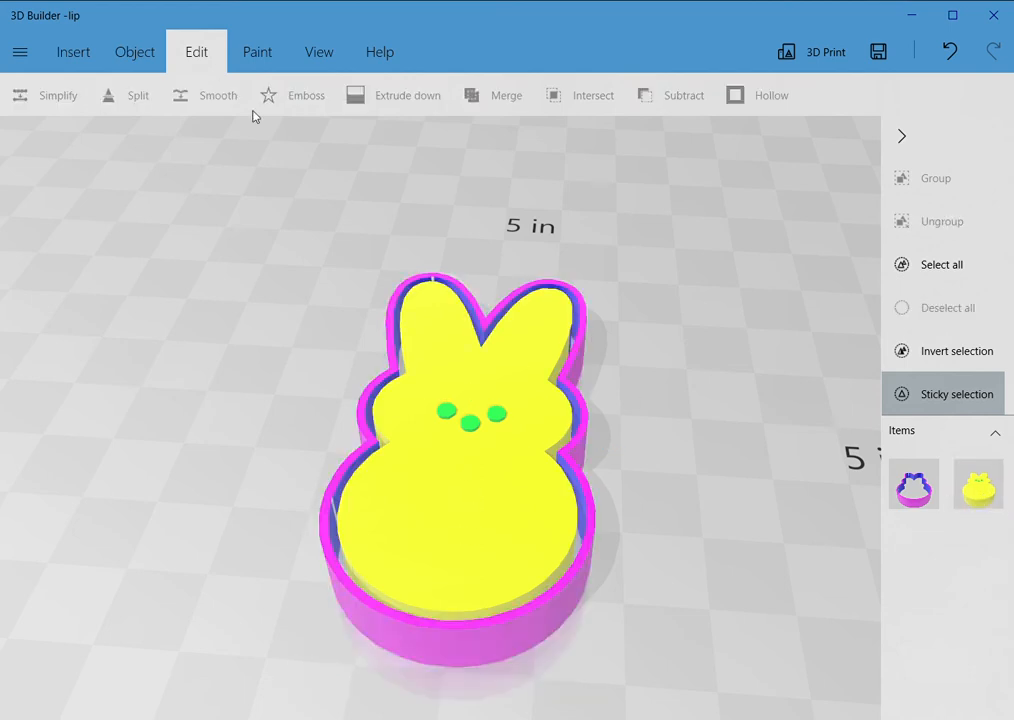
left_click(140, 55)
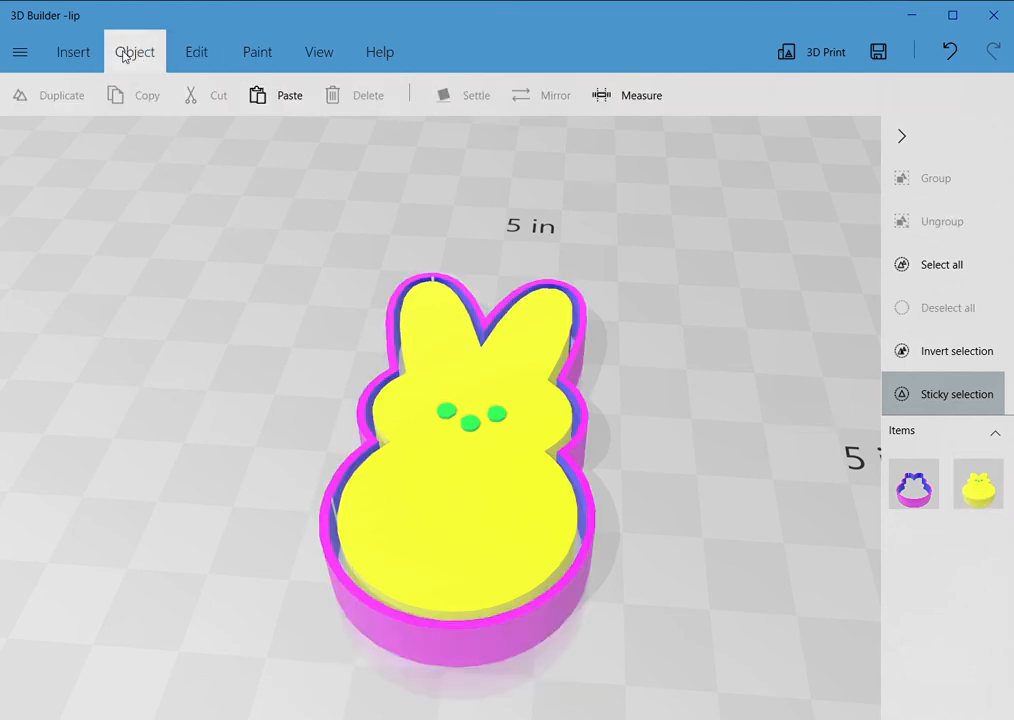
left_click(978, 494)
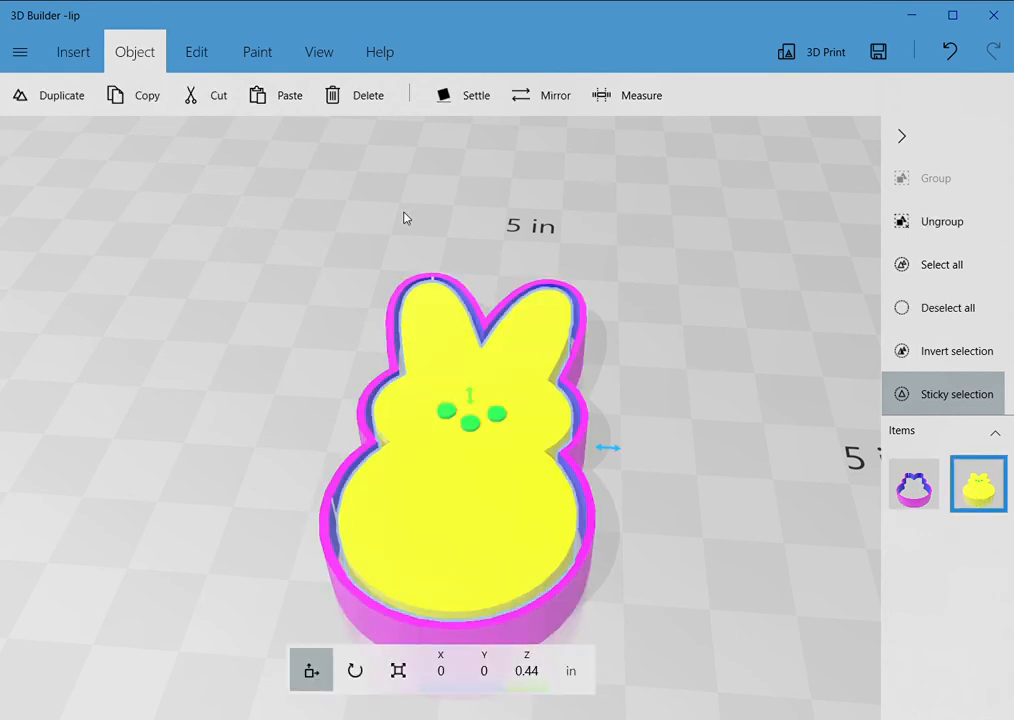
left_click(362, 95)
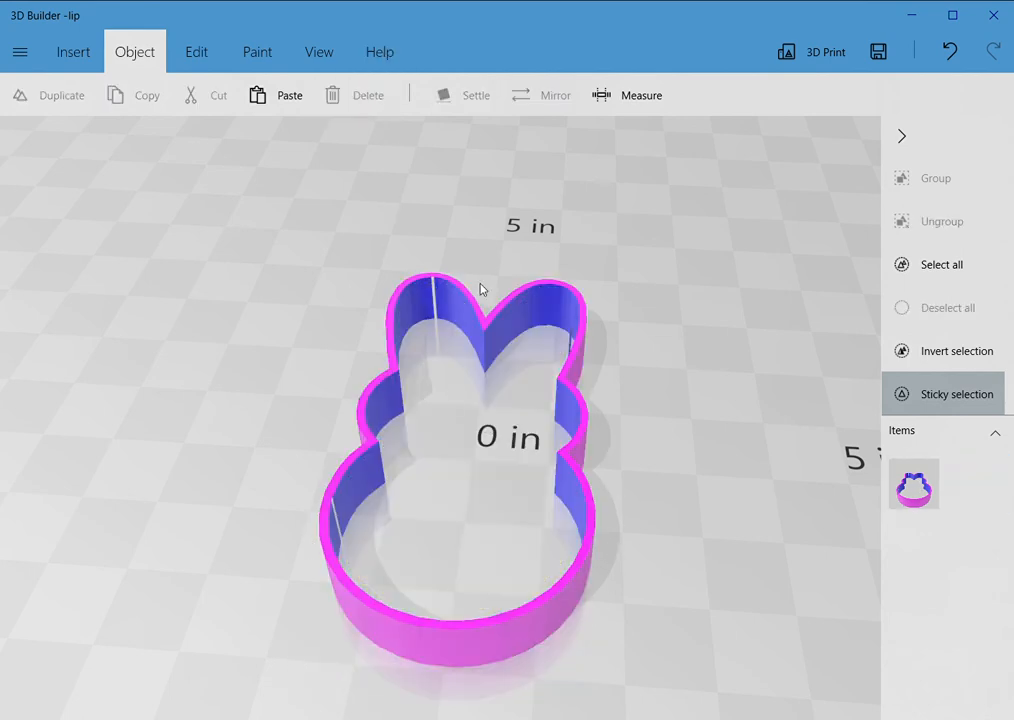
Add the blue bunny image from the recent items as a new solid.
left_click(80, 60)
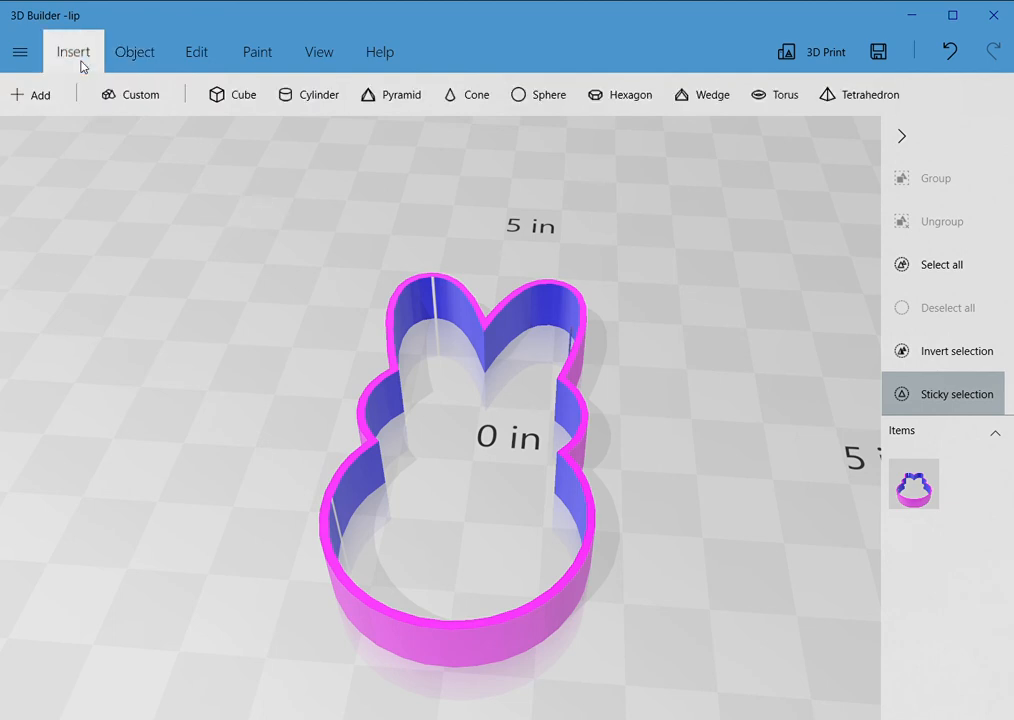
left_click(43, 116)
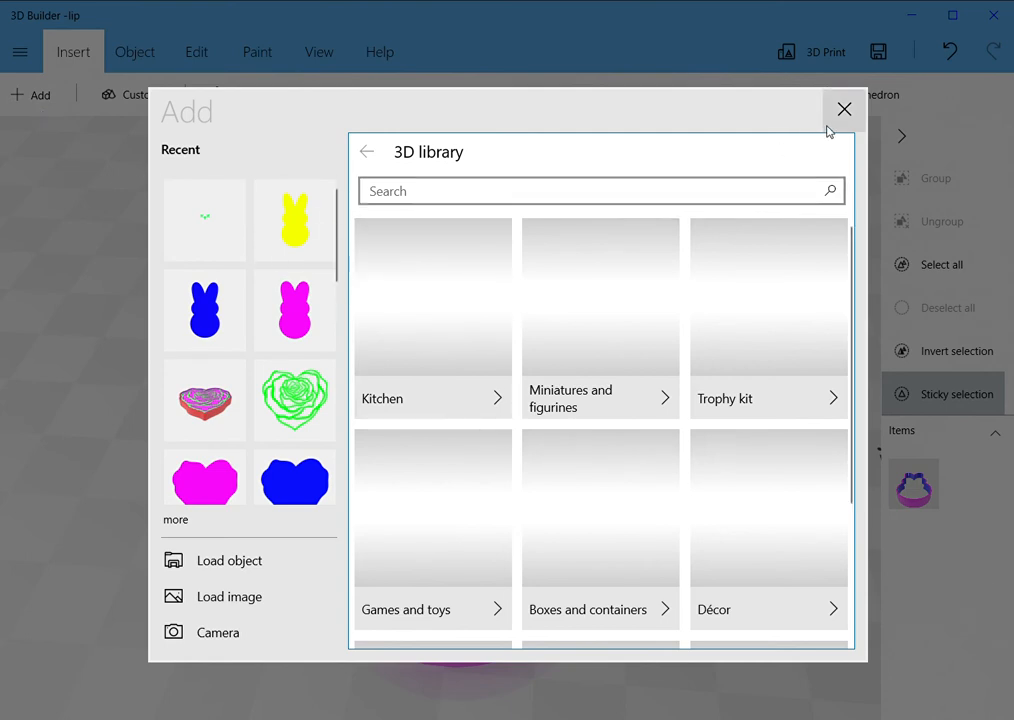
left_click(222, 325)
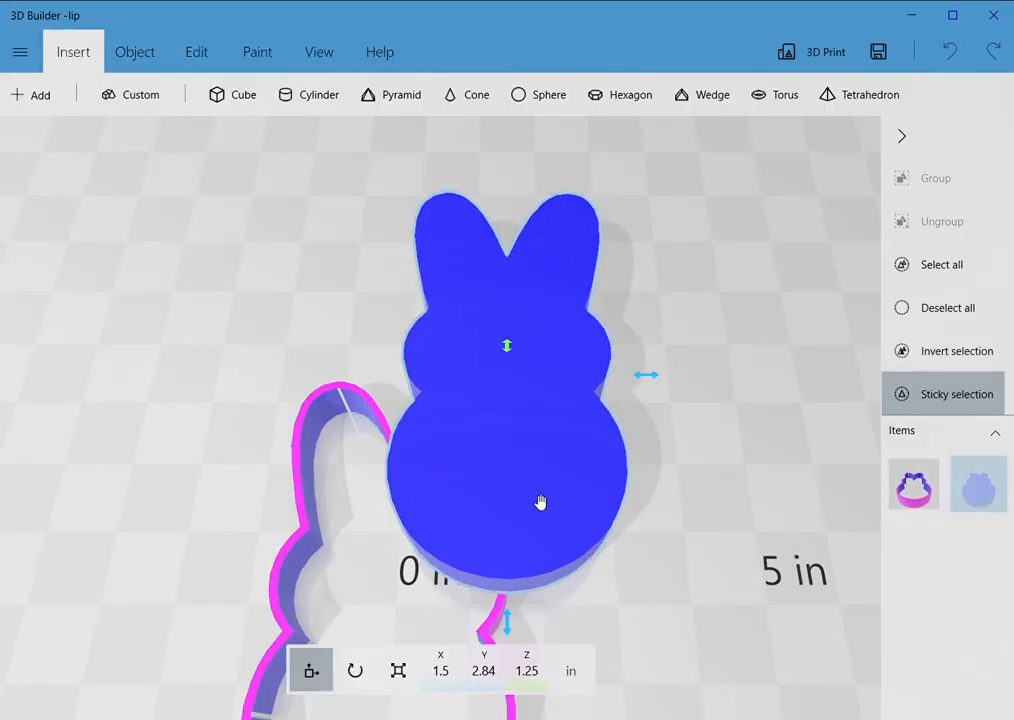
Move the blue bunny to the origin by setting its X, Y and Z position to 0.
left_click(448, 686)
type("0")
key("Return")
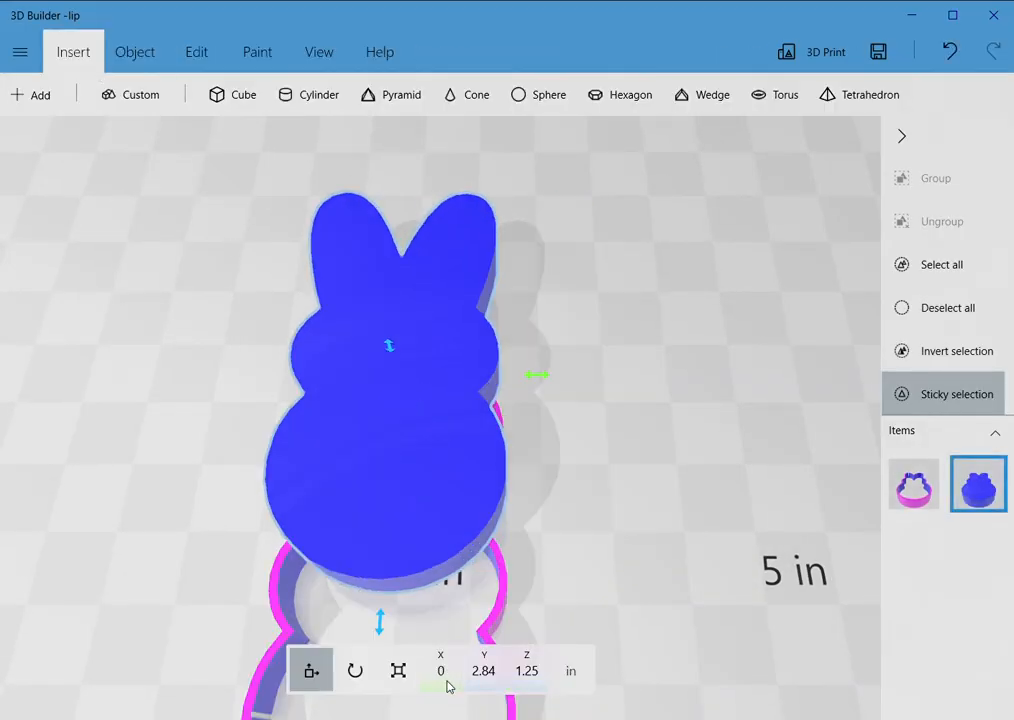
left_click(483, 679)
type("0")
key("Return")
left_click(527, 673)
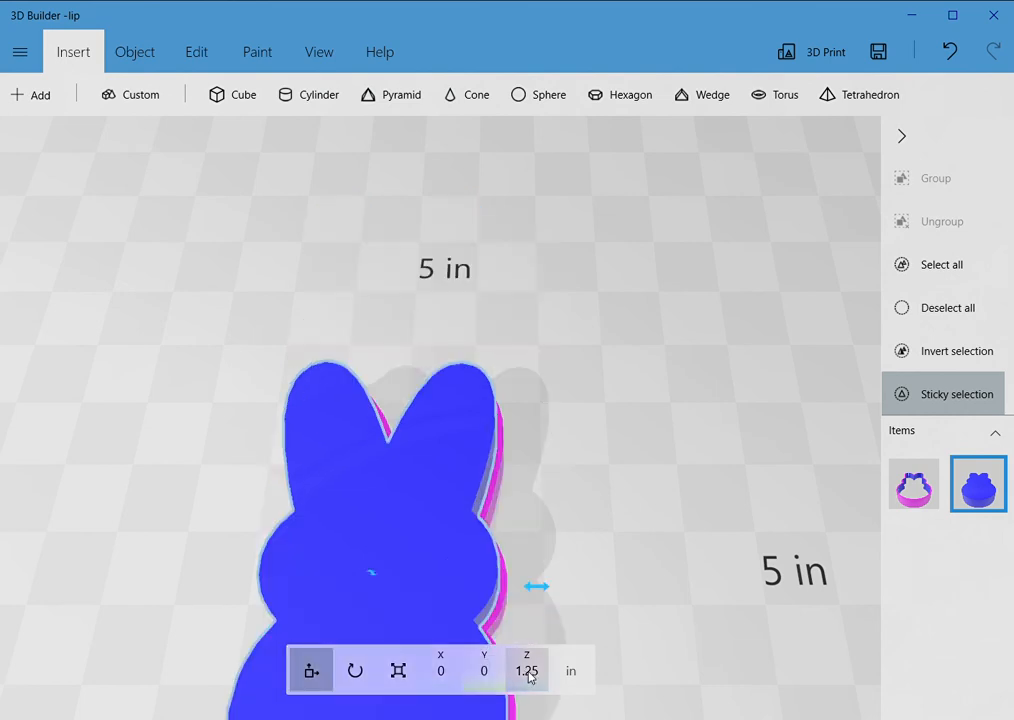
type("0")
key("Return")
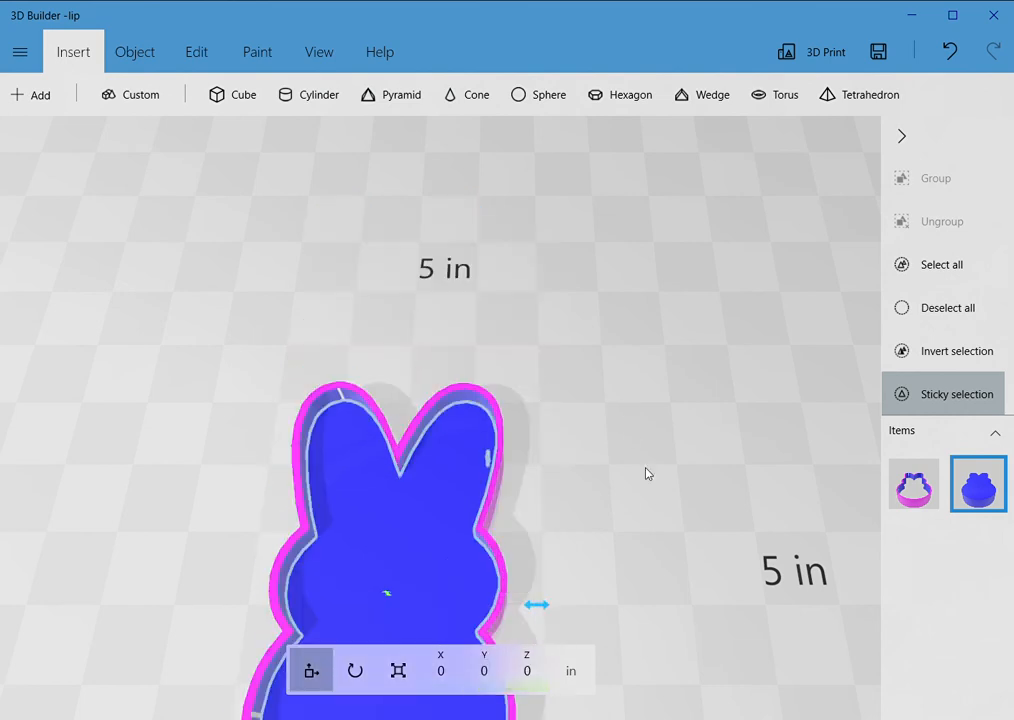
Set the blue bunny's height to 0.1 in, settle it on the build surface inside the magenta outline, and deselect it.
right_click_drag(647, 473, 645, 414)
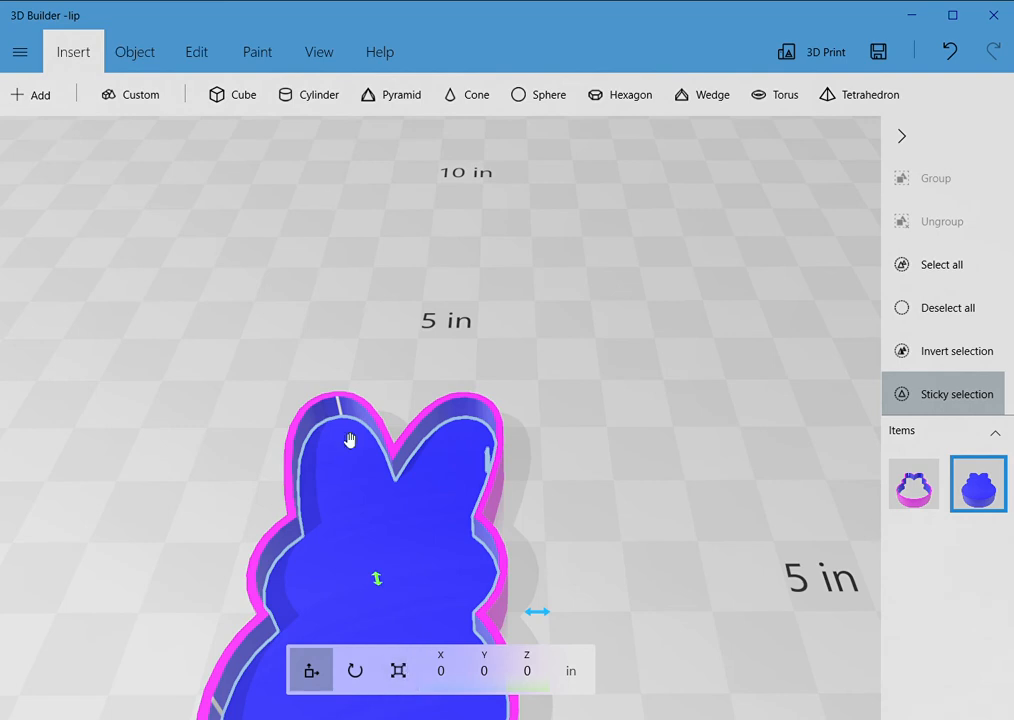
left_click(140, 55)
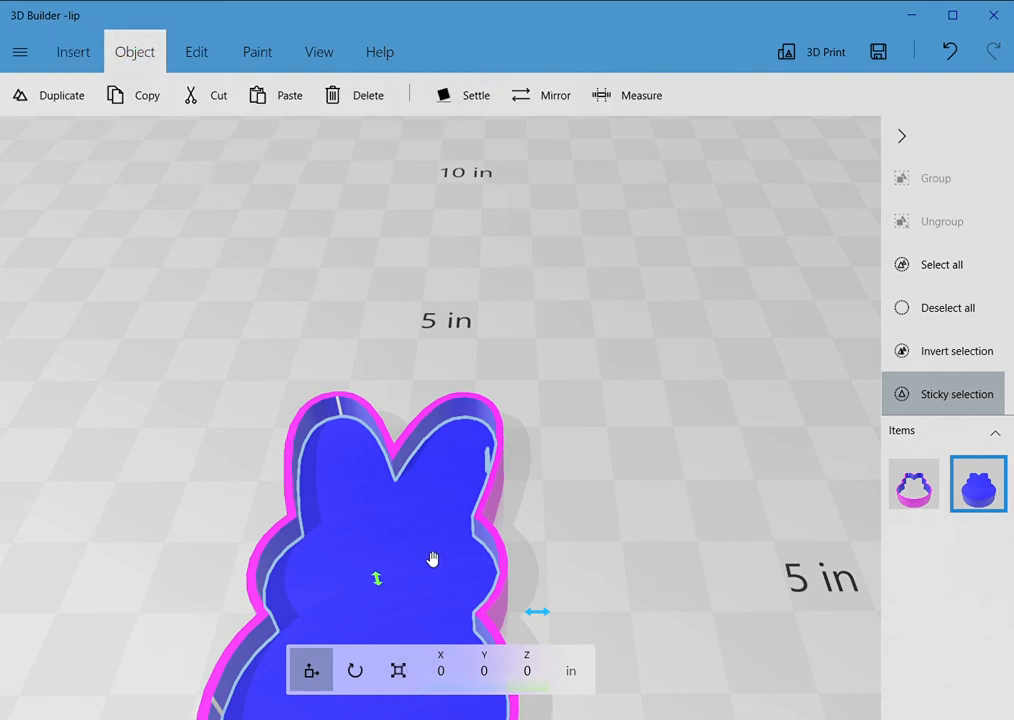
left_click(397, 672)
left_click(503, 672)
type("0.1")
key("Return")
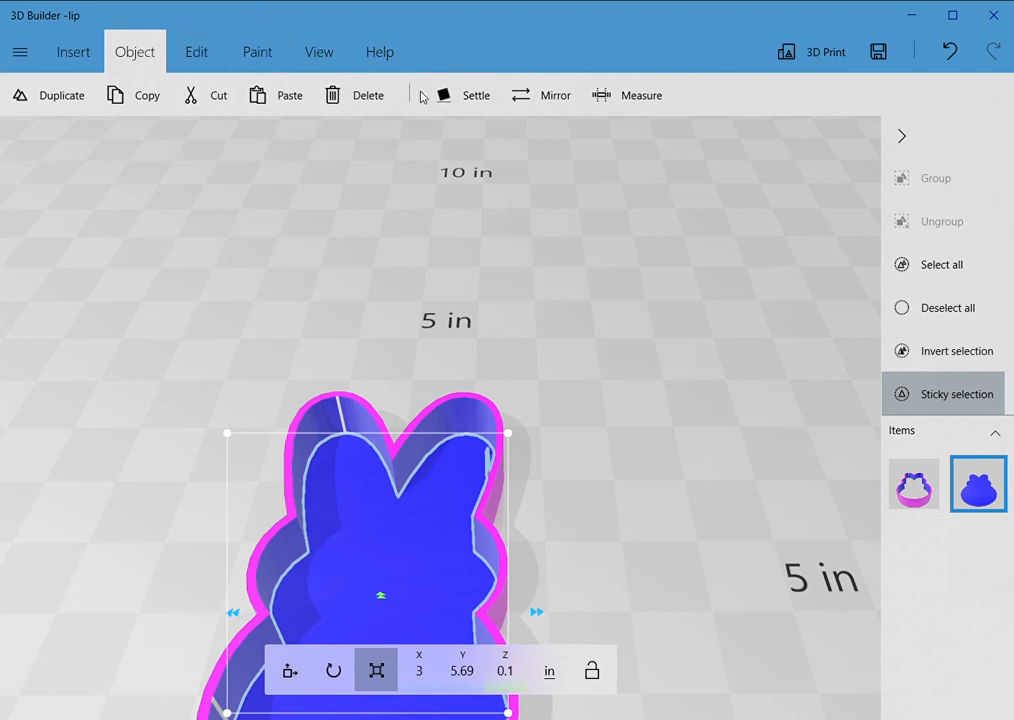
left_click(472, 99)
left_click(92, 60)
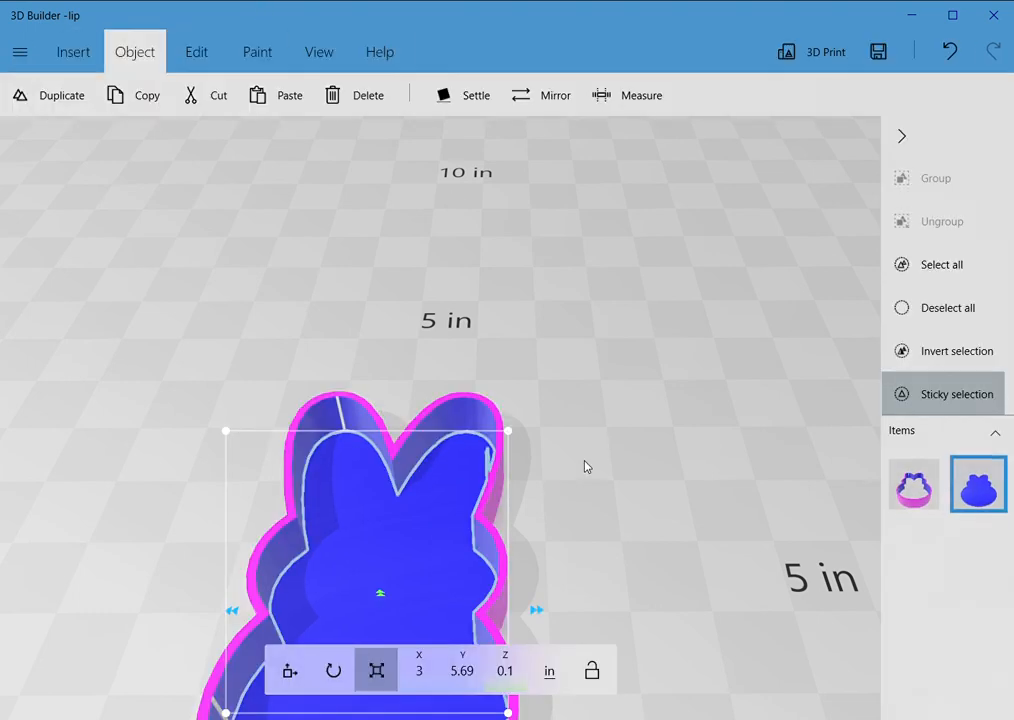
left_click(977, 491)
Merge the magenta outline and the thin blue bunny base into one tray-shaped object.
right_click_drag(743, 437, 763, 344)
right_click_drag(720, 403, 751, 396)
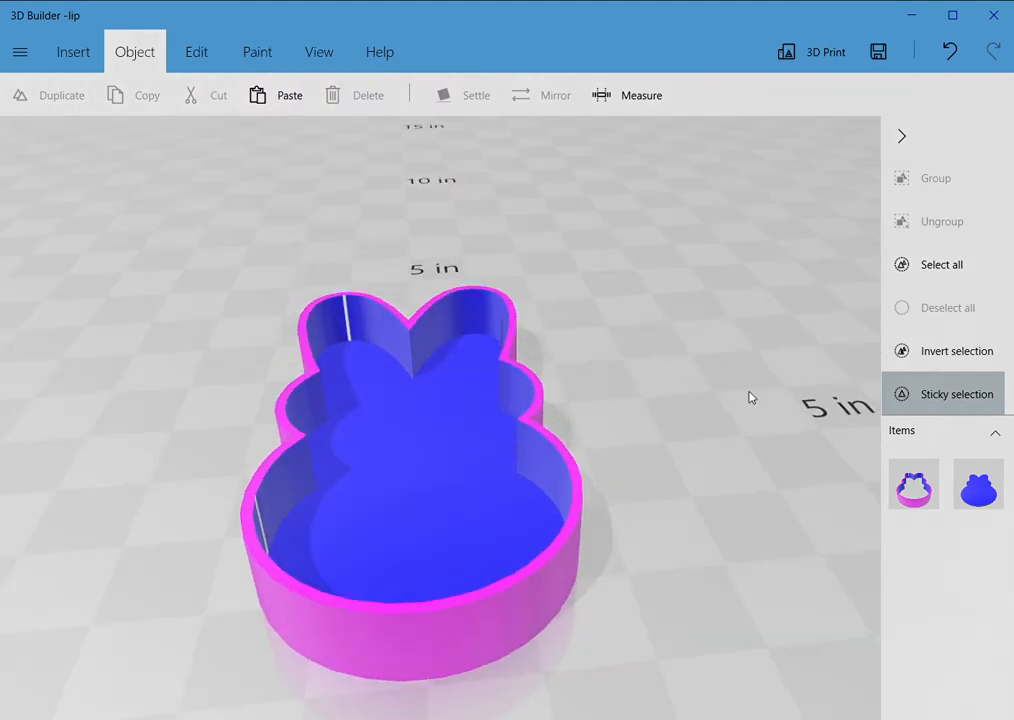
left_click(899, 493)
left_click(968, 490)
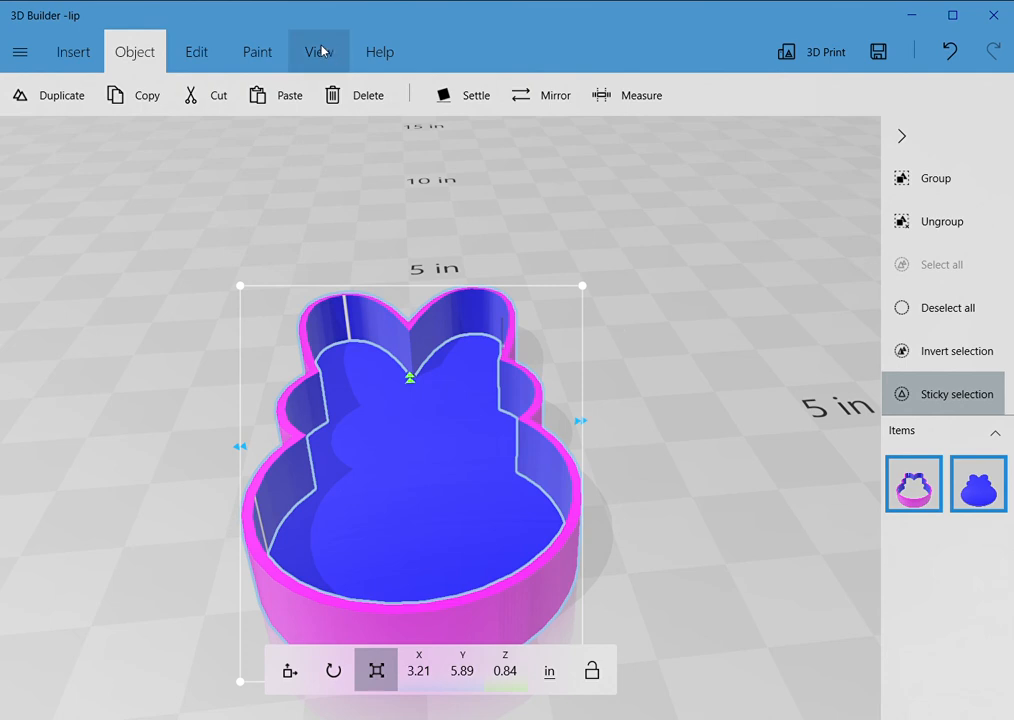
left_click(211, 53)
left_click(495, 96)
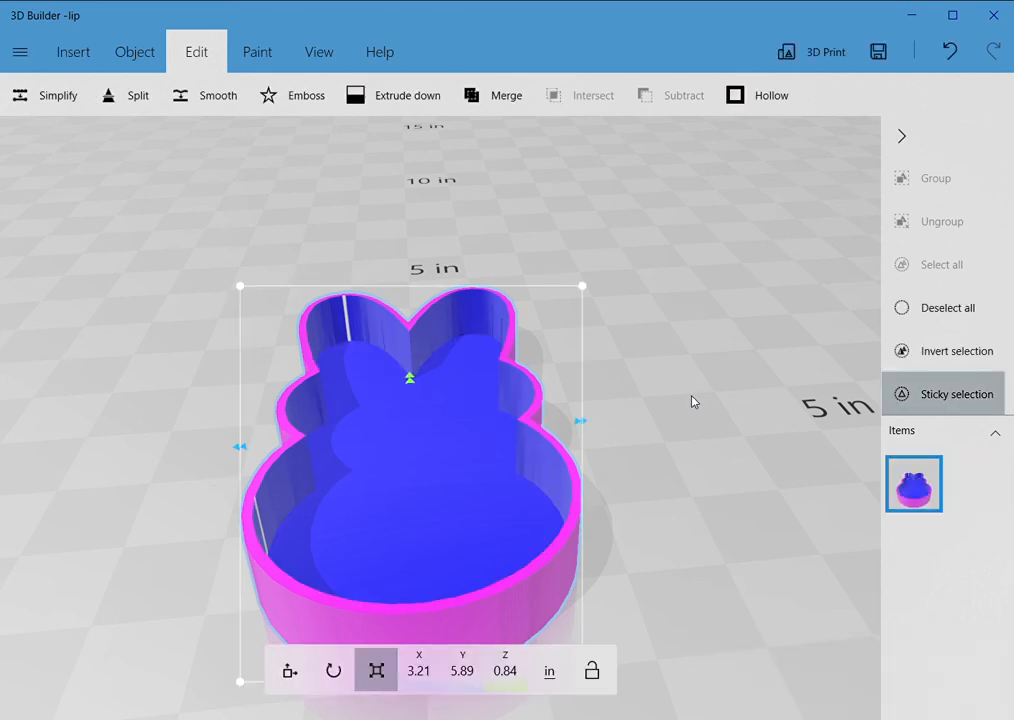
left_click_drag(692, 401, 679, 421)
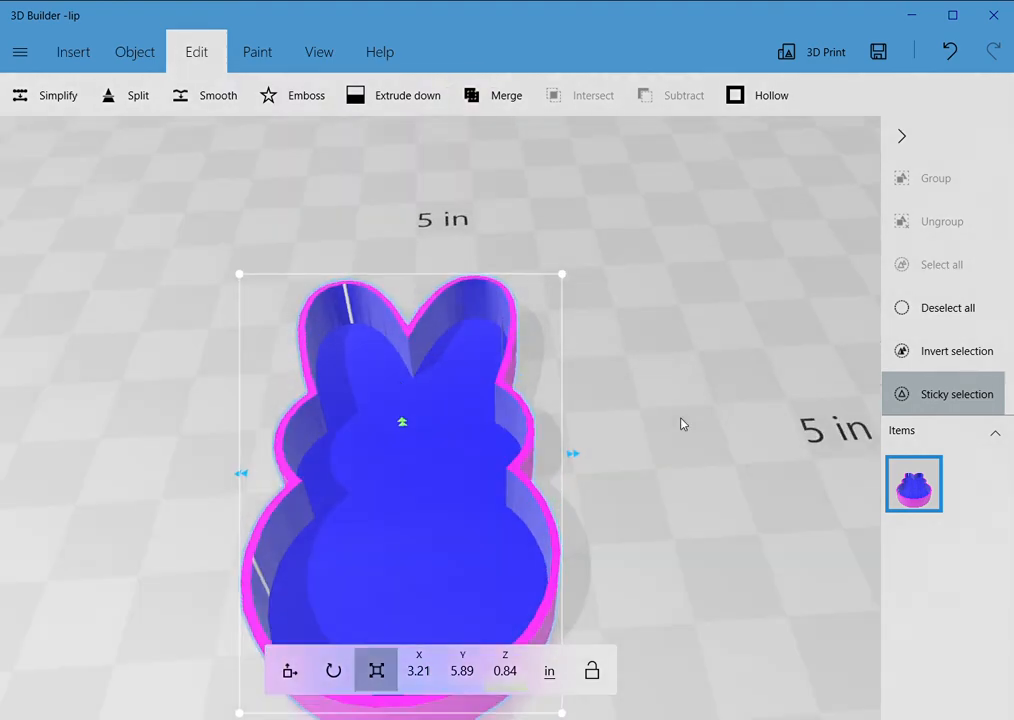
left_click_drag(686, 362, 693, 351)
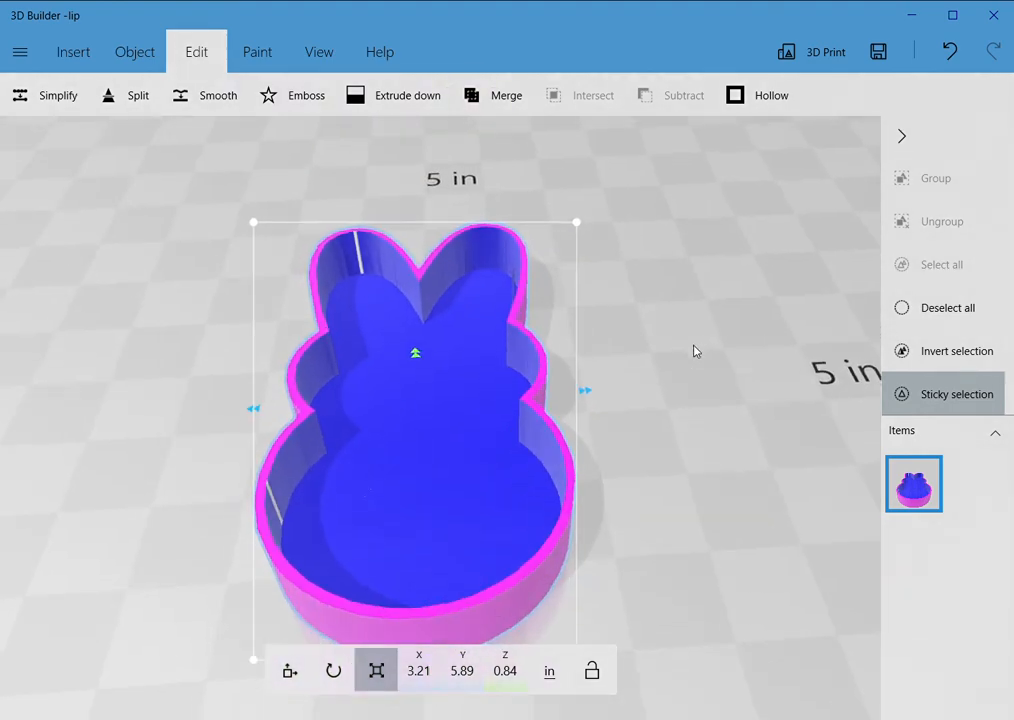
Import the yellow bunny image from the recent items and switch it to position editing.
left_click(70, 54)
left_click(45, 94)
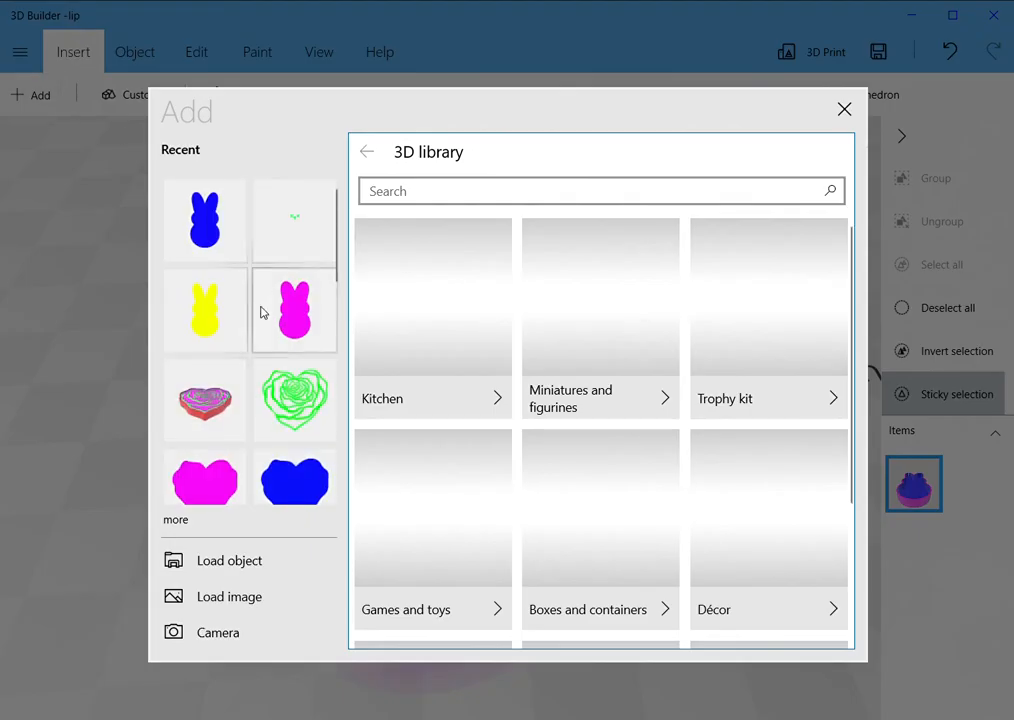
left_click(232, 323)
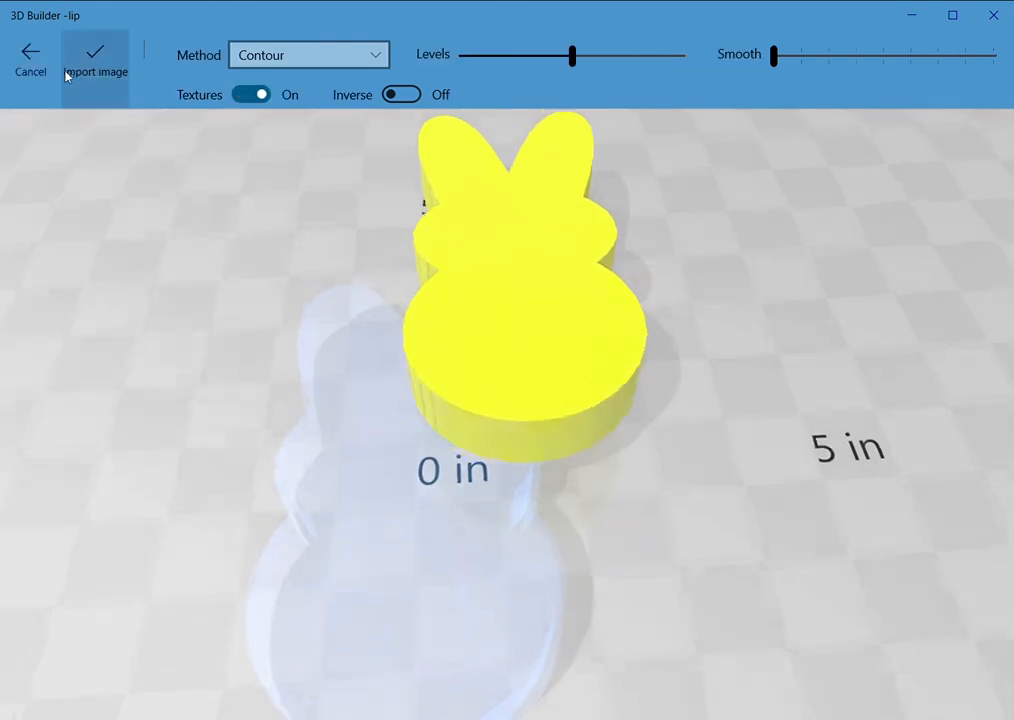
left_click(70, 74)
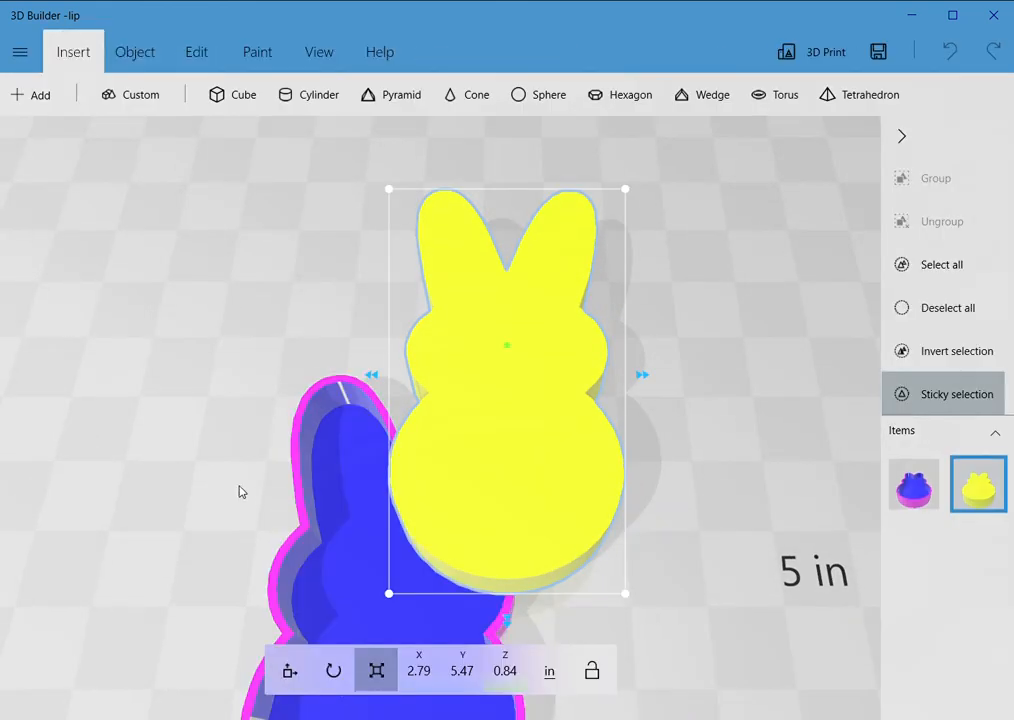
left_click(289, 671)
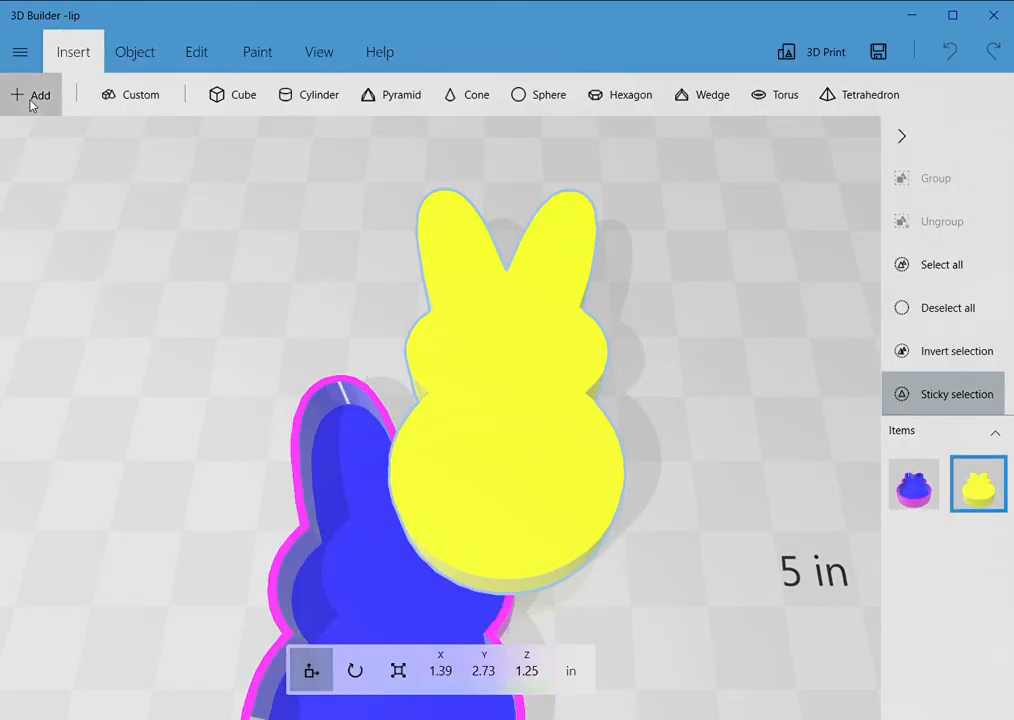
Import the green face dots image from the recent items.
left_click(30, 97)
left_click(240, 328)
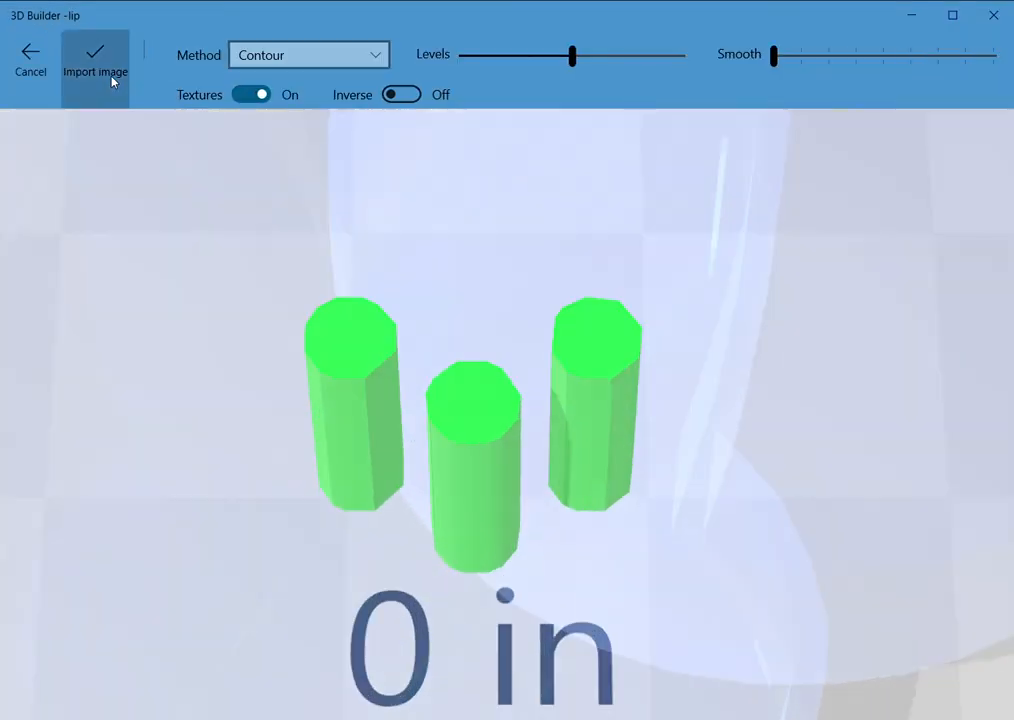
left_click(88, 59)
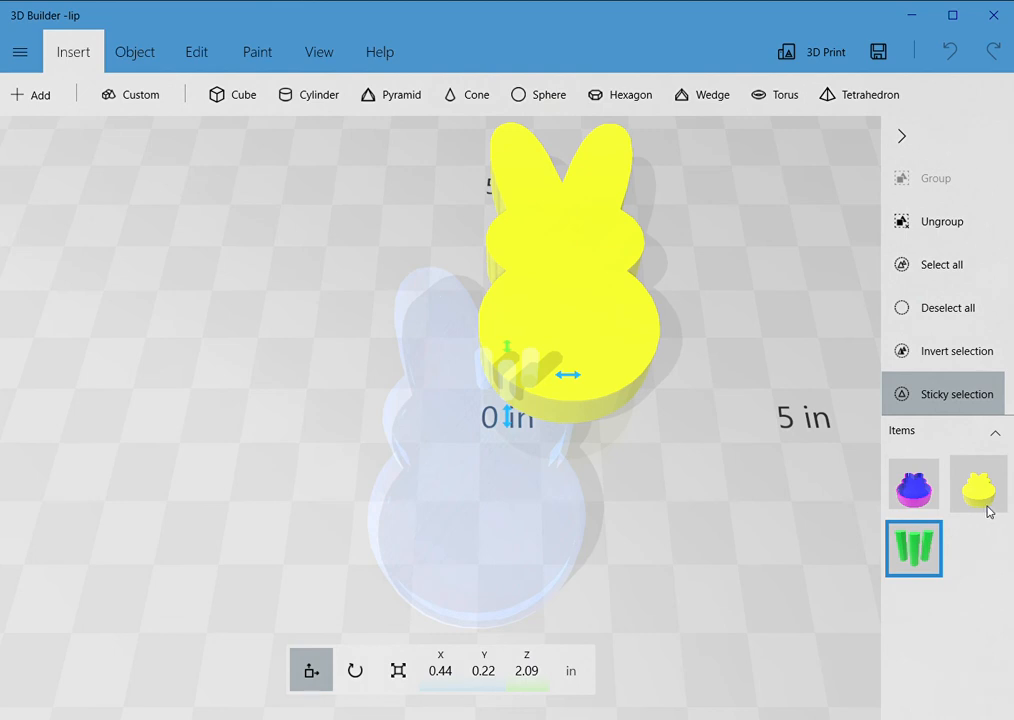
Move the yellow bunny to the origin by setting its X, Y and Z position to 0.
left_click(974, 505)
left_click(444, 683)
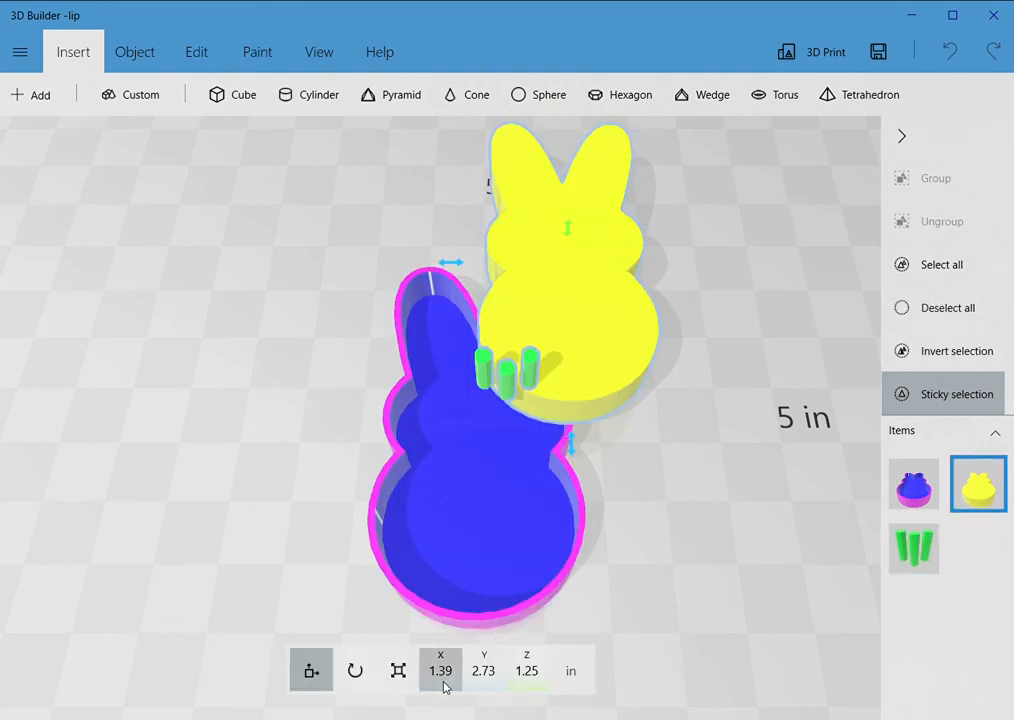
type("0")
key("Return")
left_click(476, 676)
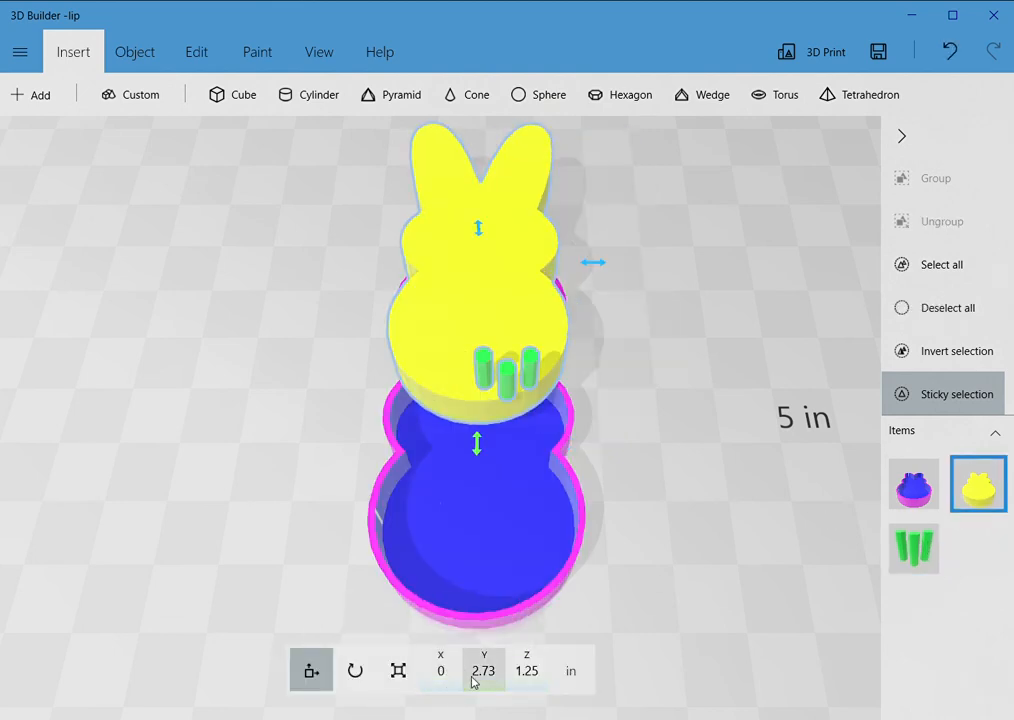
type("0")
key("Return")
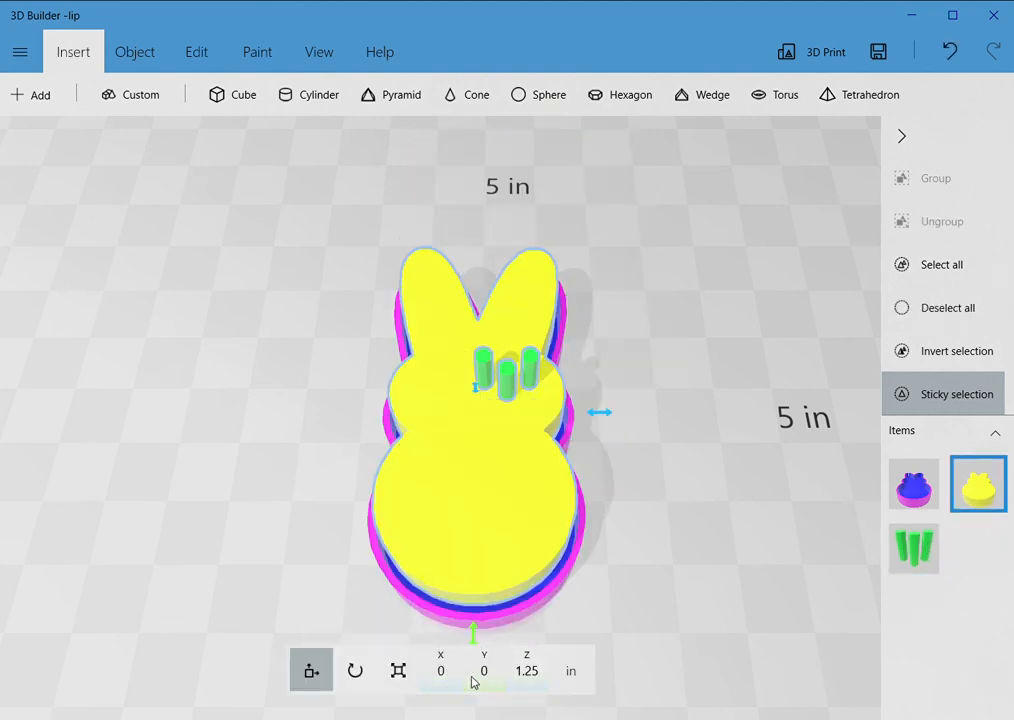
left_click(538, 683)
type("0")
key("Return")
left_click(131, 51)
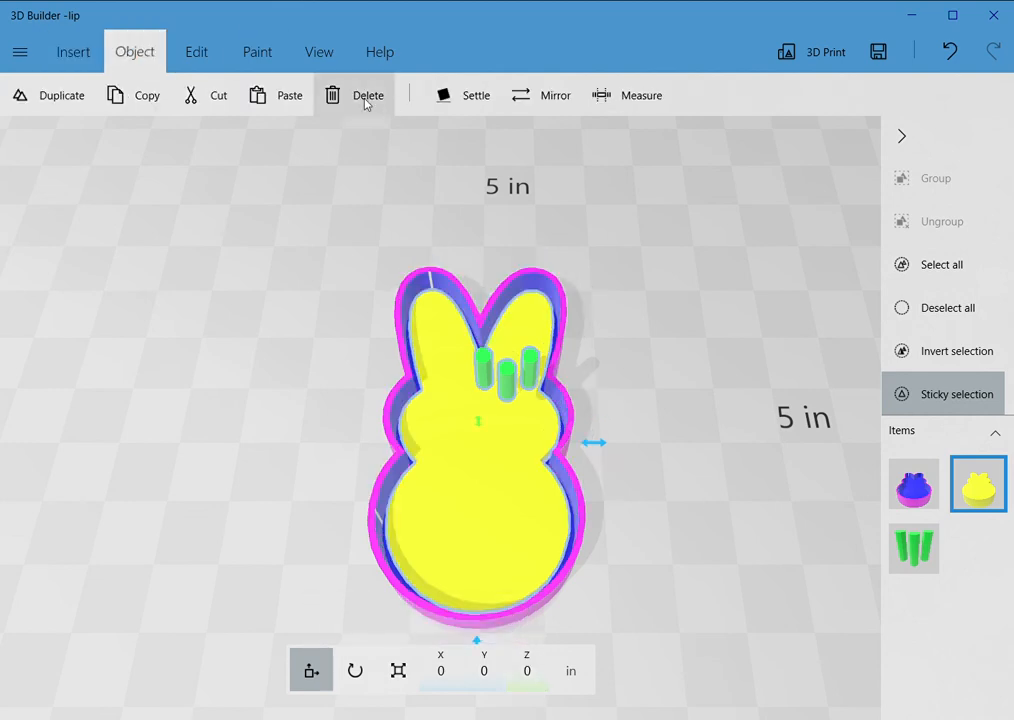
Settle the yellow bunny onto the build surface inside the tray and deselect it.
left_click(463, 95)
left_click(104, 68)
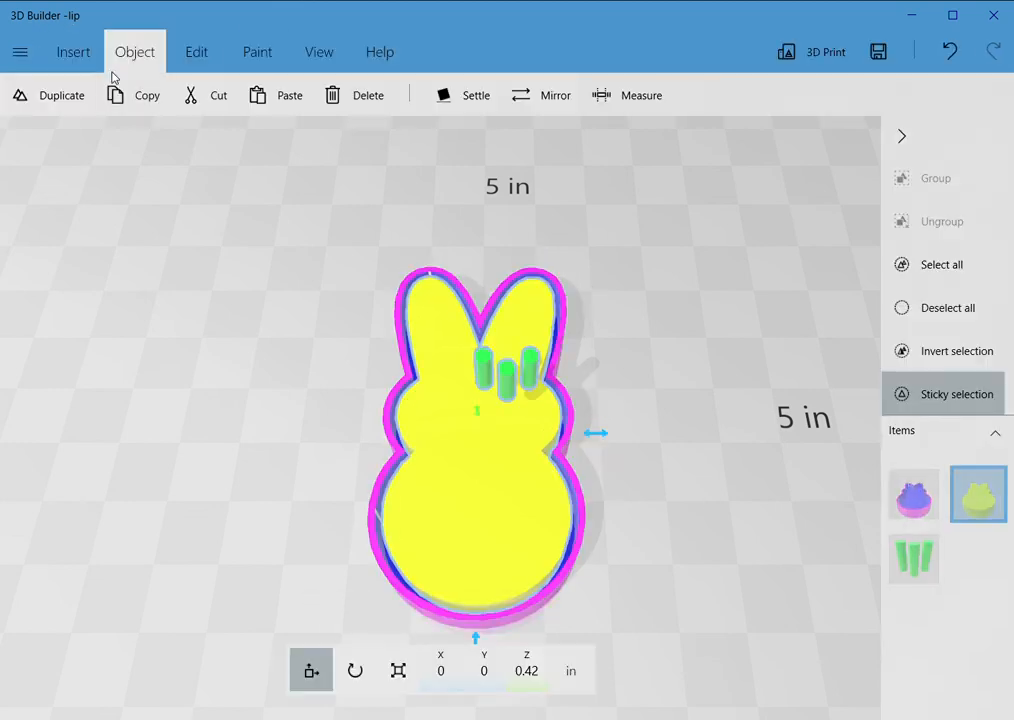
left_click(983, 500)
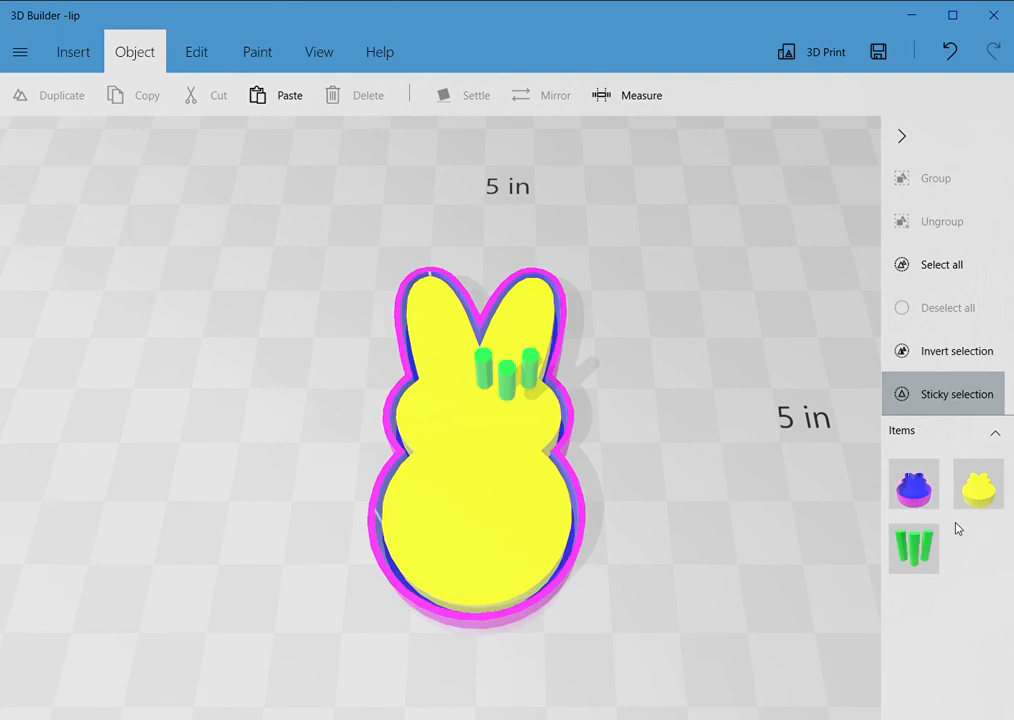
Center the green face dots by setting their X and Y position to 0.
left_click(928, 556)
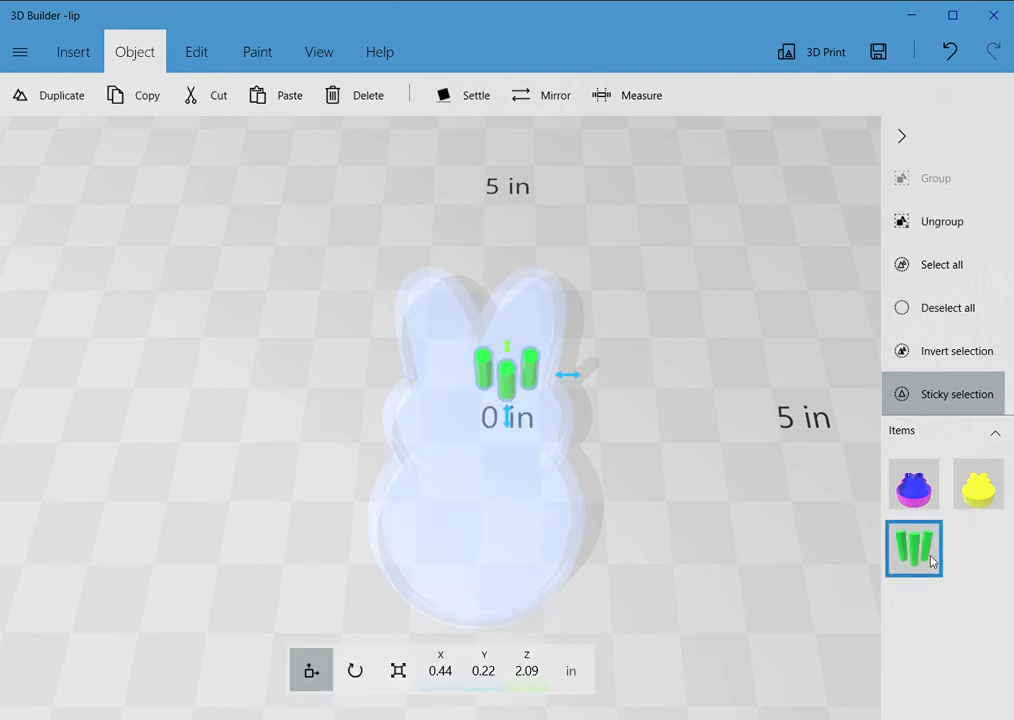
left_click(445, 672)
type("0")
key("Return")
left_click(478, 675)
type("0")
key("Return")
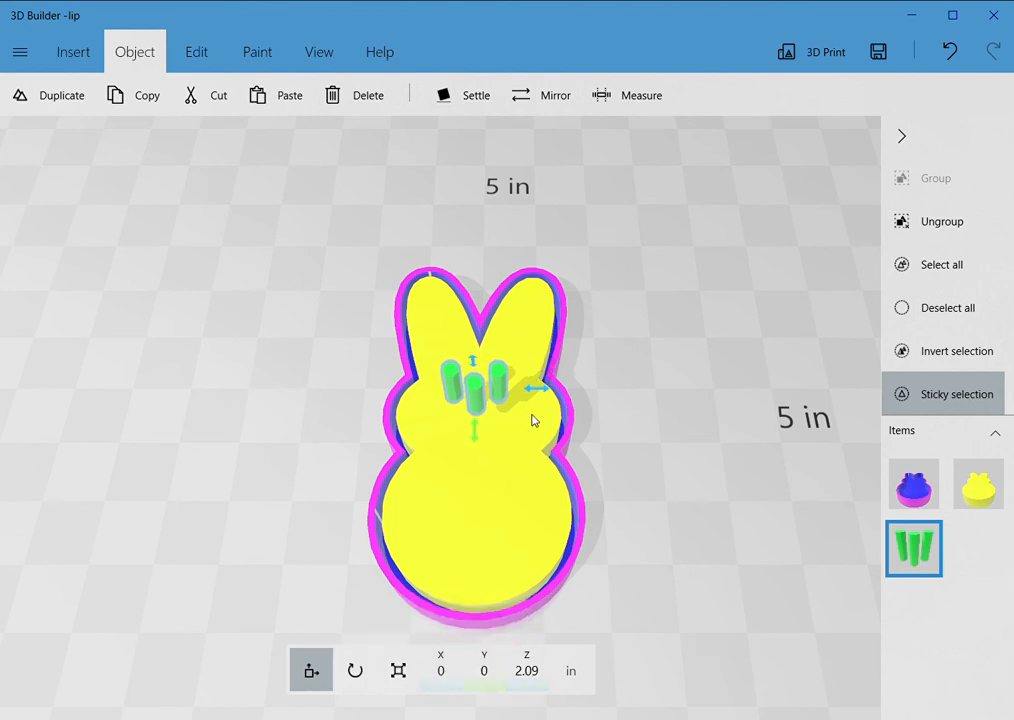
Set the green face dots' Z size to 0.05 in and return to position editing.
right_click_drag(656, 397, 650, 284)
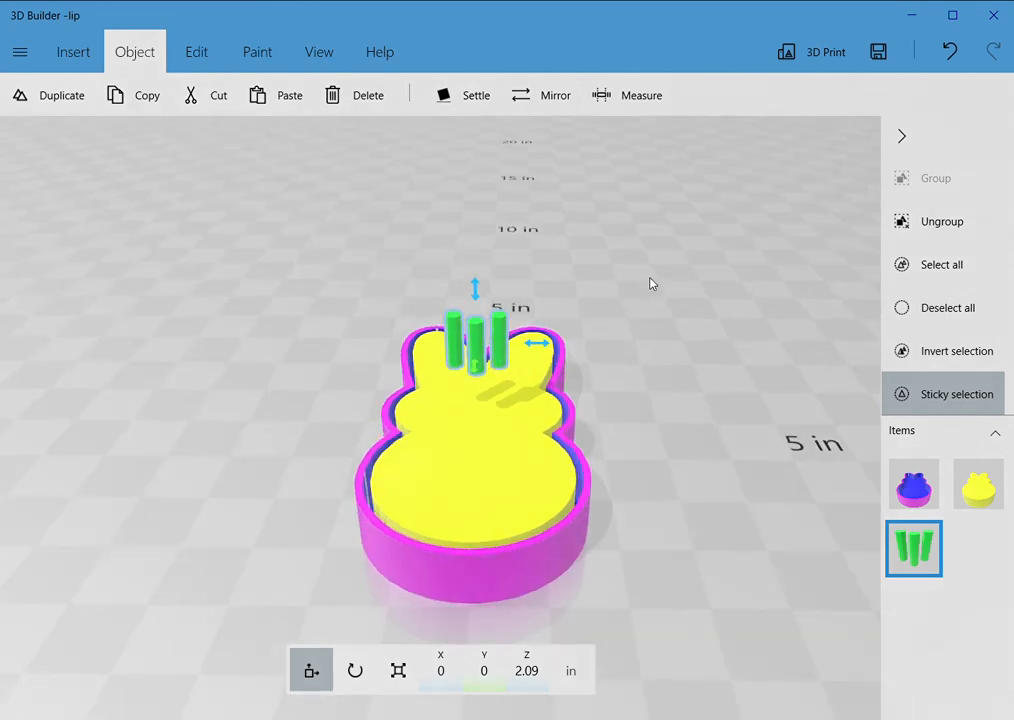
left_click(399, 678)
left_click(502, 679)
key("BackSpace")
type(".05")
key("Return")
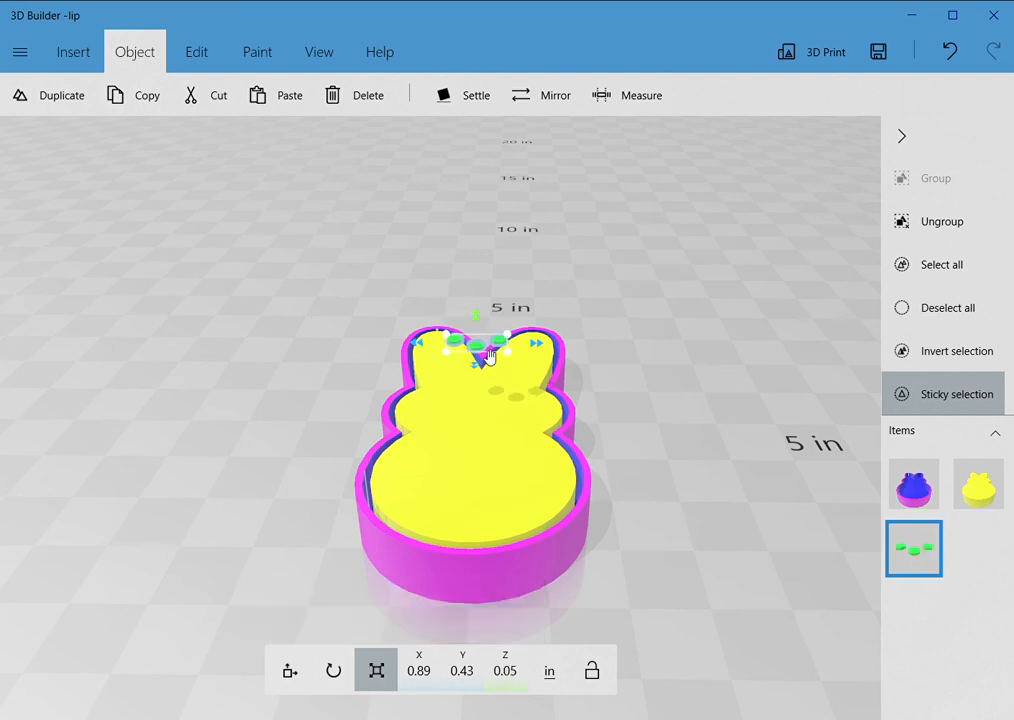
left_click(290, 670)
left_click_drag(487, 355, 483, 409)
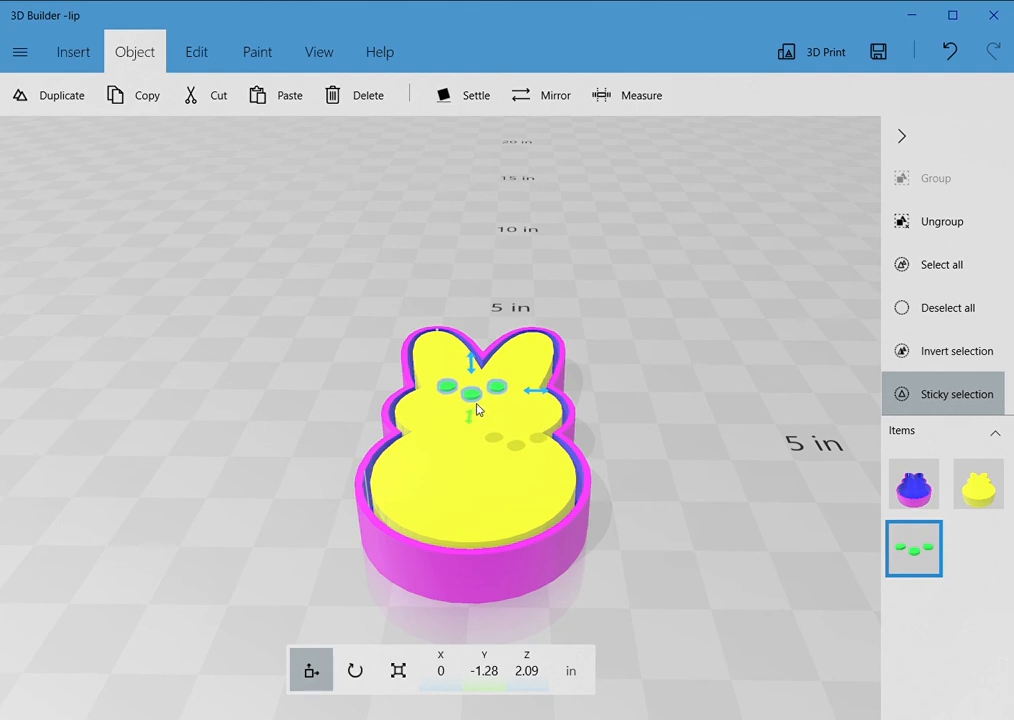
key("ctrl+z")
left_click_drag(480, 367, 484, 413)
key("ctrl+z")
Lower the green face dots onto the yellow bunny's face at a Z position of about 0.86 in, then deselect them.
left_click_drag(612, 402, 613, 378)
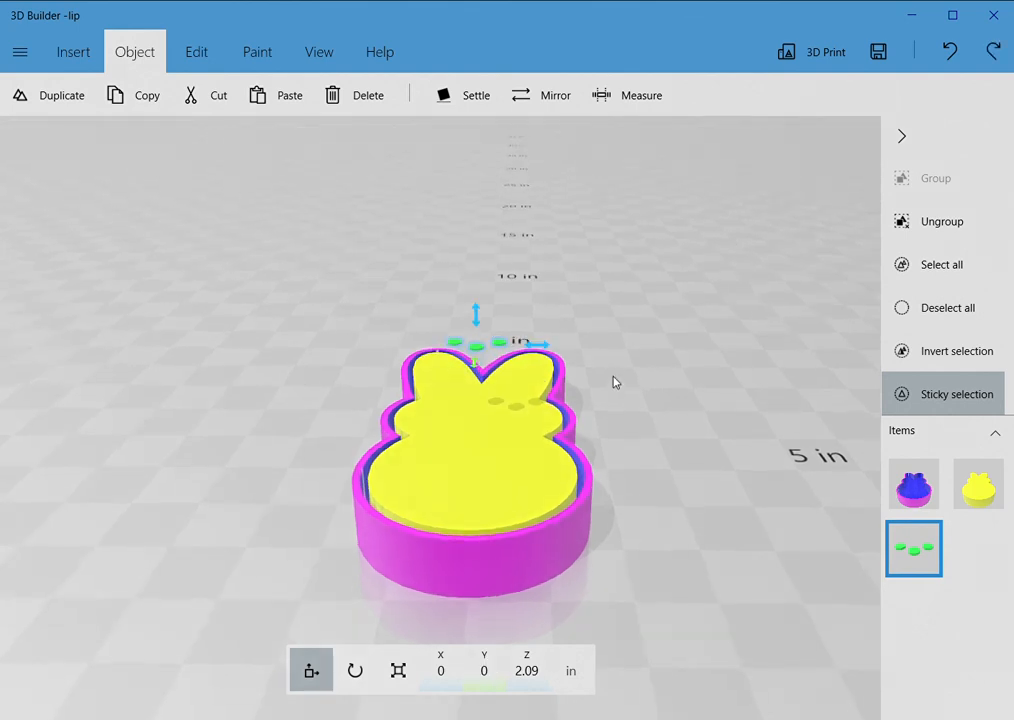
left_click_drag(477, 324, 481, 397)
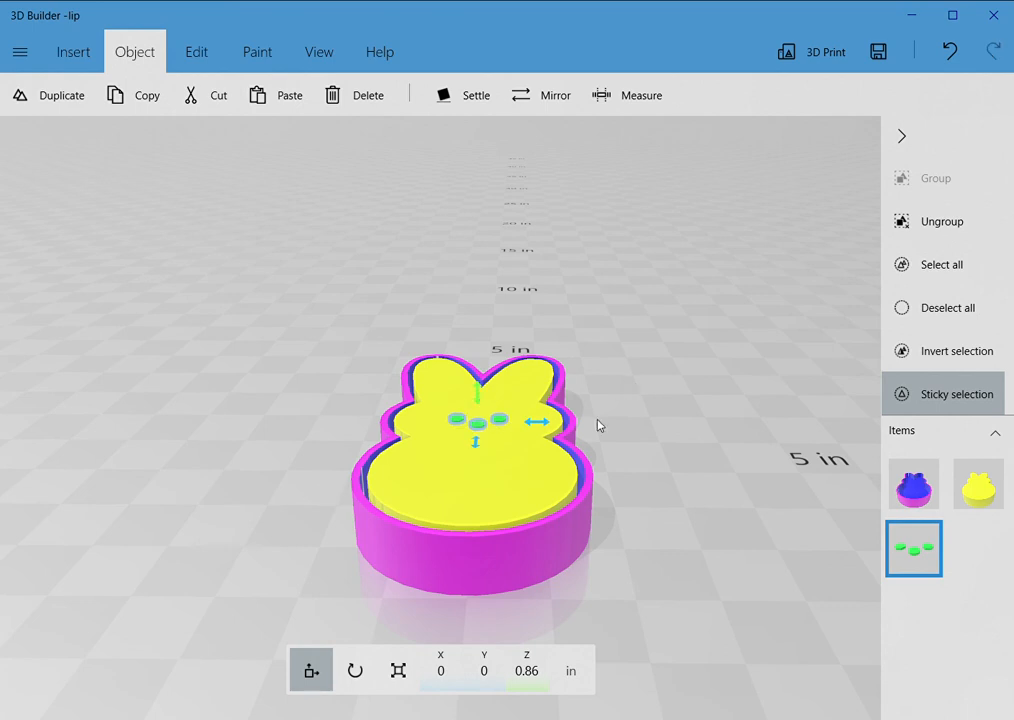
left_click(906, 553)
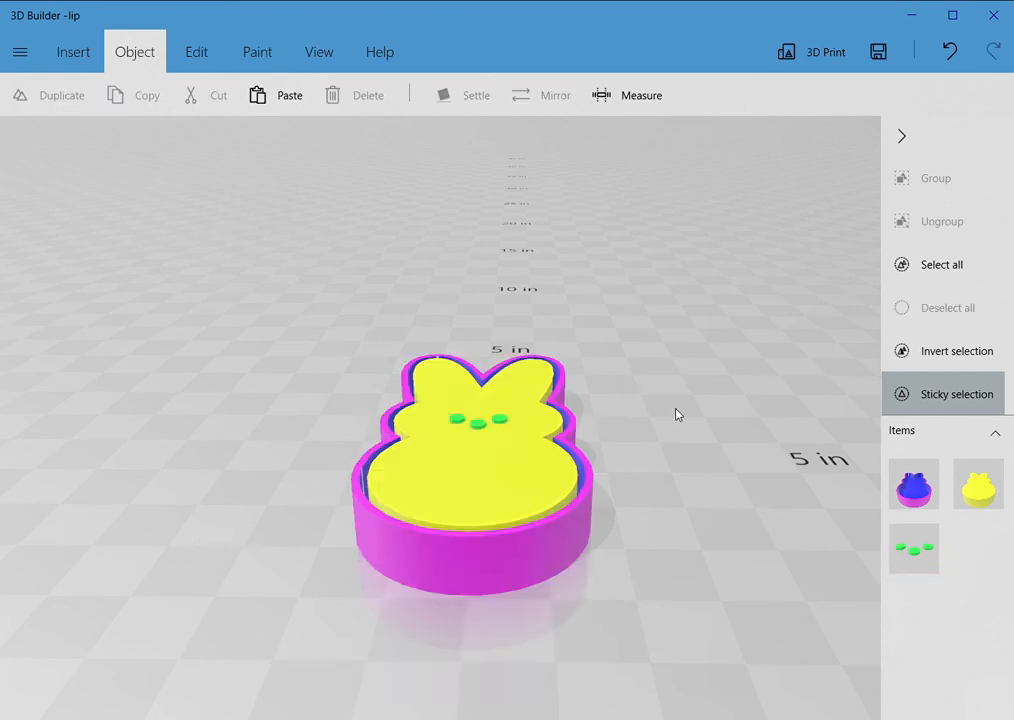
Merge the yellow bunny and the green face dots into one object.
left_click(980, 484)
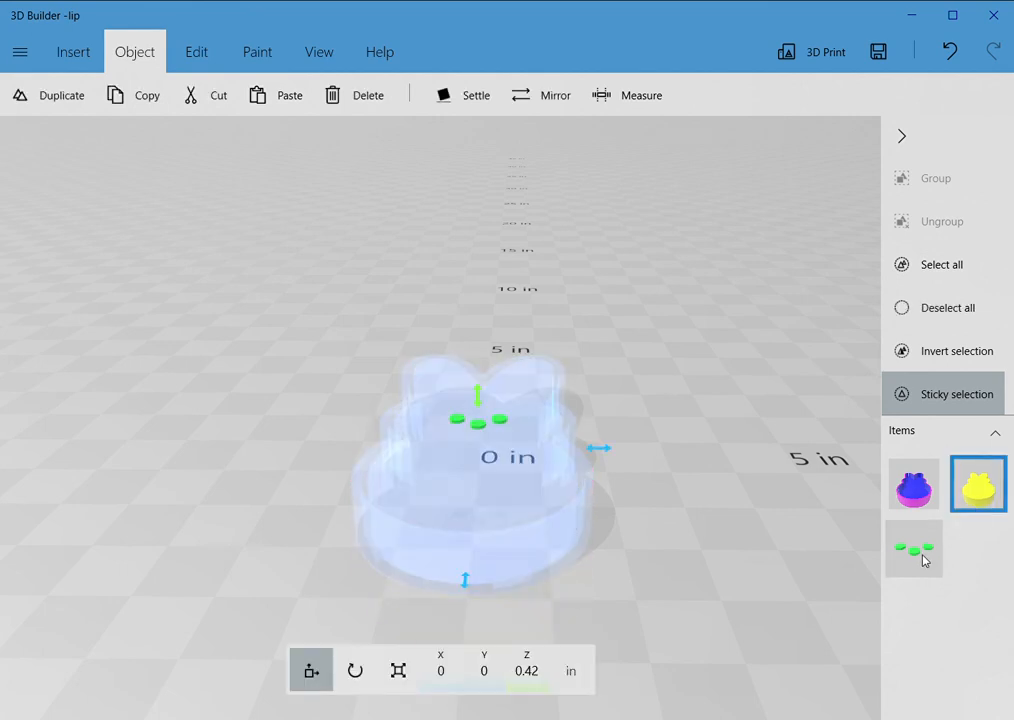
left_click(916, 550)
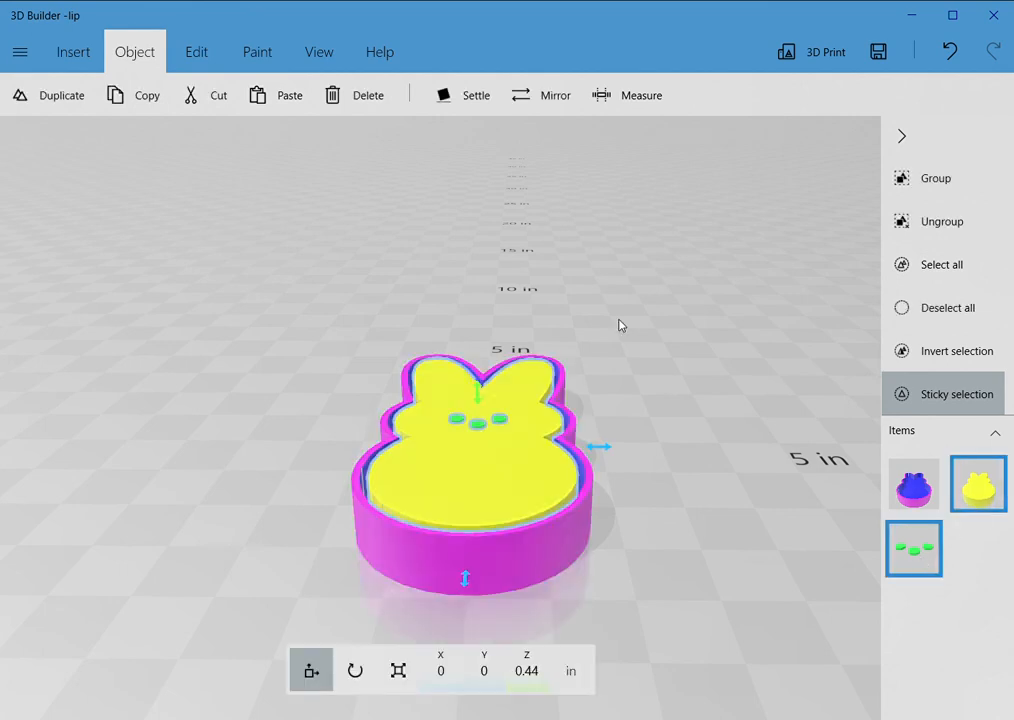
left_click(205, 58)
left_click(487, 100)
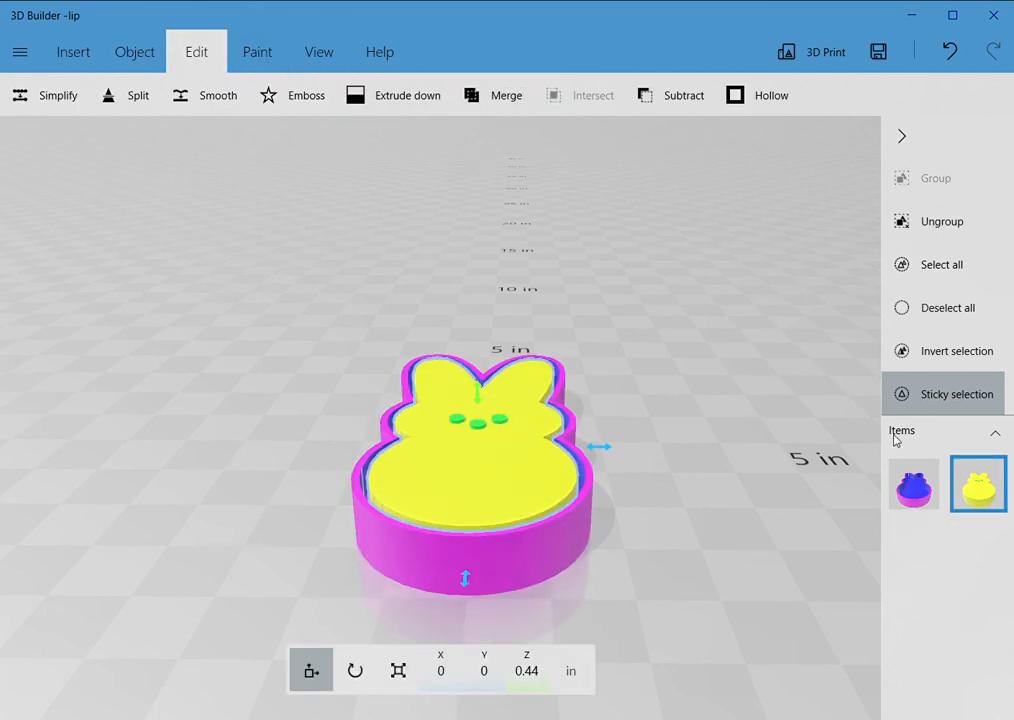
right_click_drag(743, 460, 696, 403)
left_click_drag(697, 408, 708, 520)
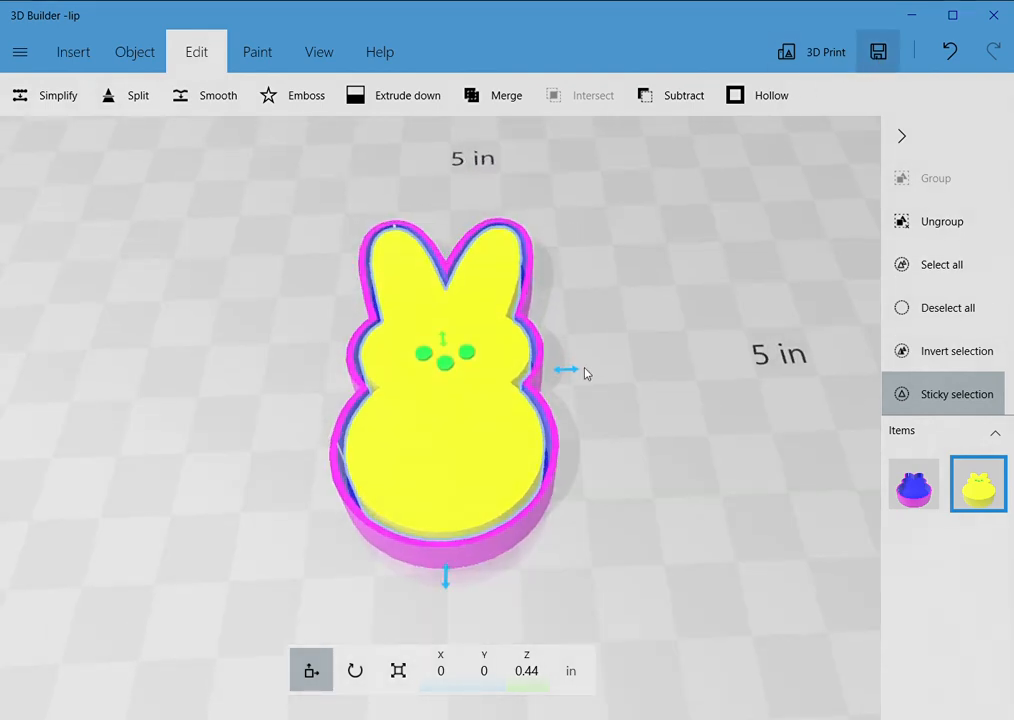